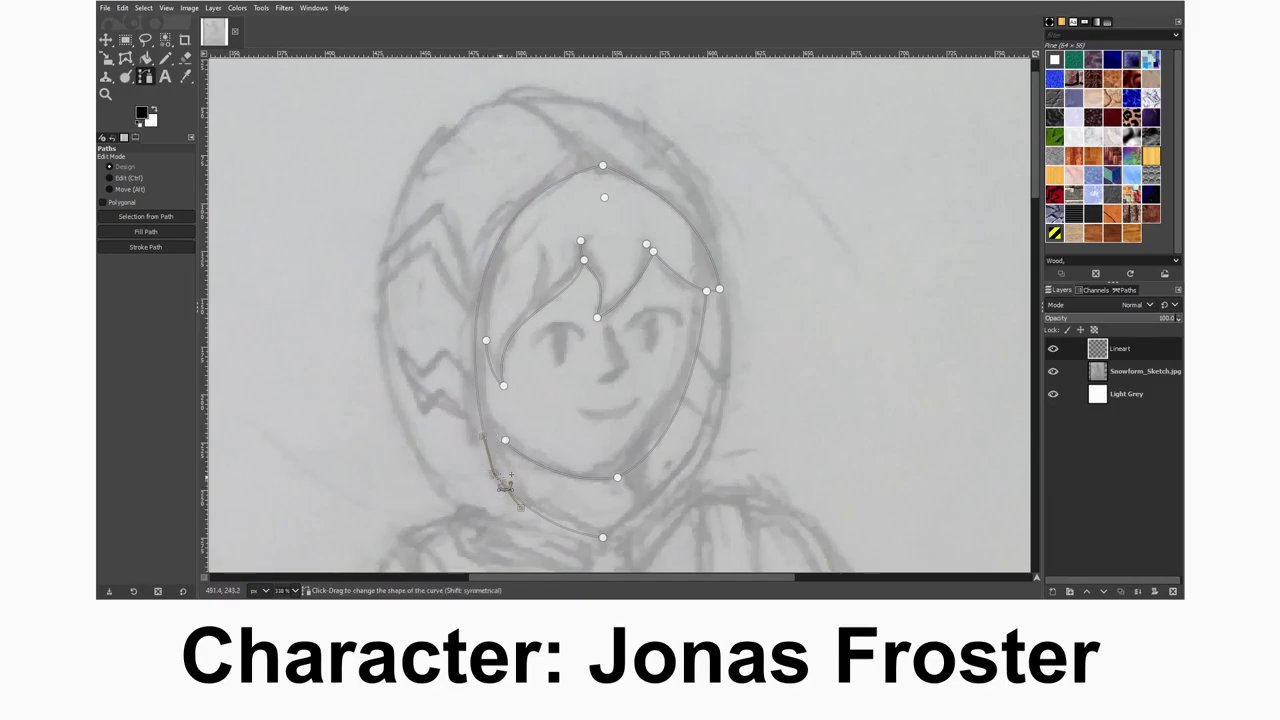
- Trace the dividing lines of the hood trim beside the right cheek and the curved mouth as paths
ctrl+click(718, 290)
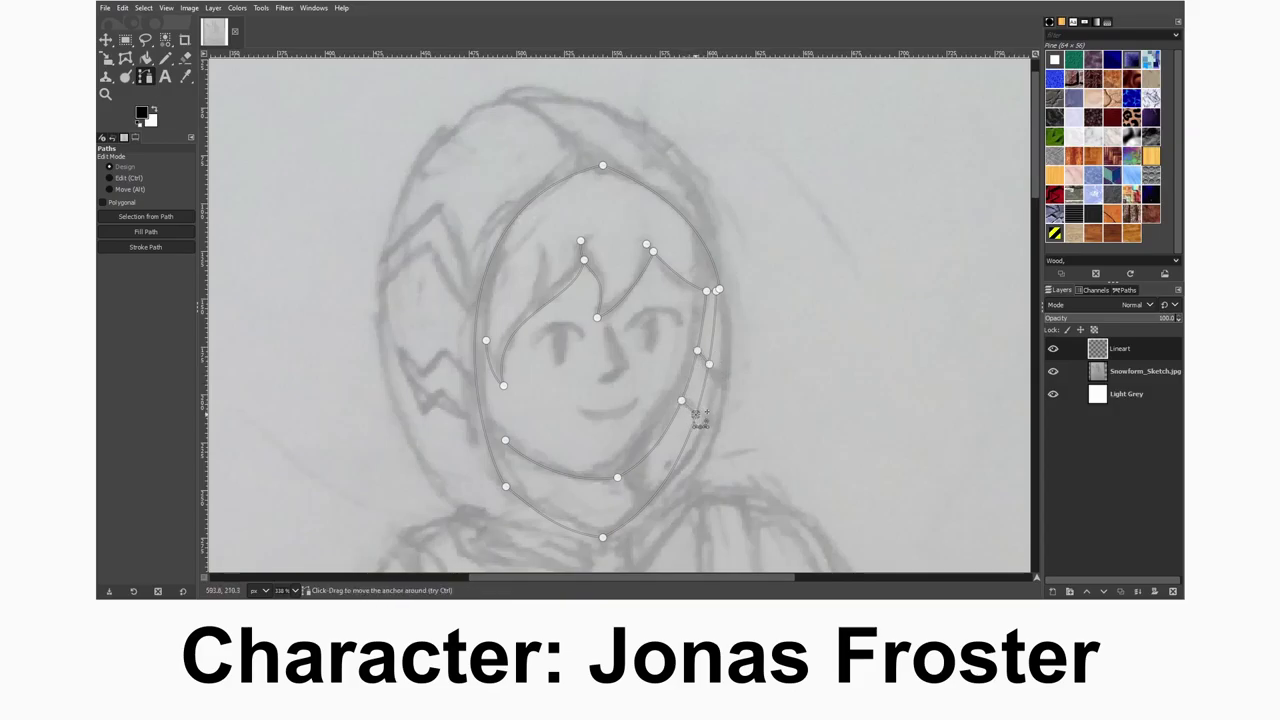
scroll(700, 420, down, 2)
click(648, 374)
drag(640, 321, 580, 348)
drag(640, 321, 643, 339)
- Add path curves for the nose and for the left eye with its upper lash line
shift+click(616, 280)
click(628, 303)
click(612, 318)
shift+click(537, 254)
click(582, 251)
drag(569, 245, 561, 290)
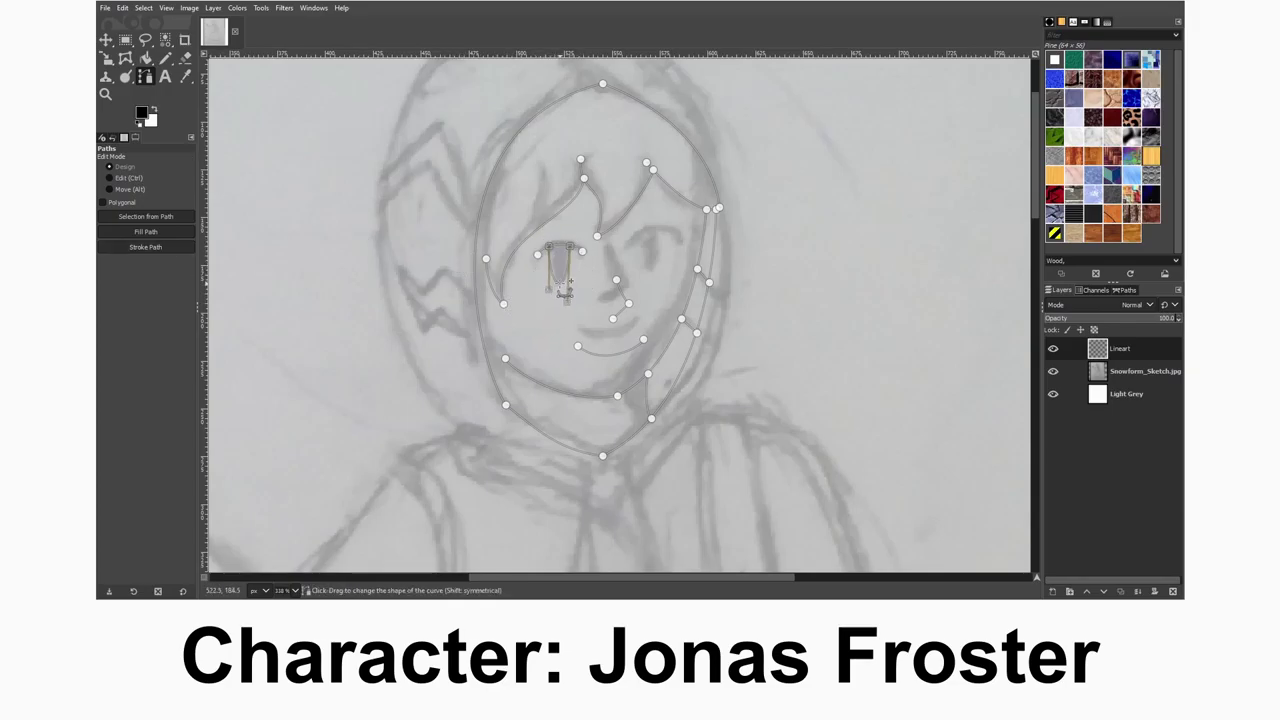
mouse_move(560, 245)
alt+mouse_down()
mouse_move(559, 268)
mouse_move(573, 258)
alt+mouse_up()
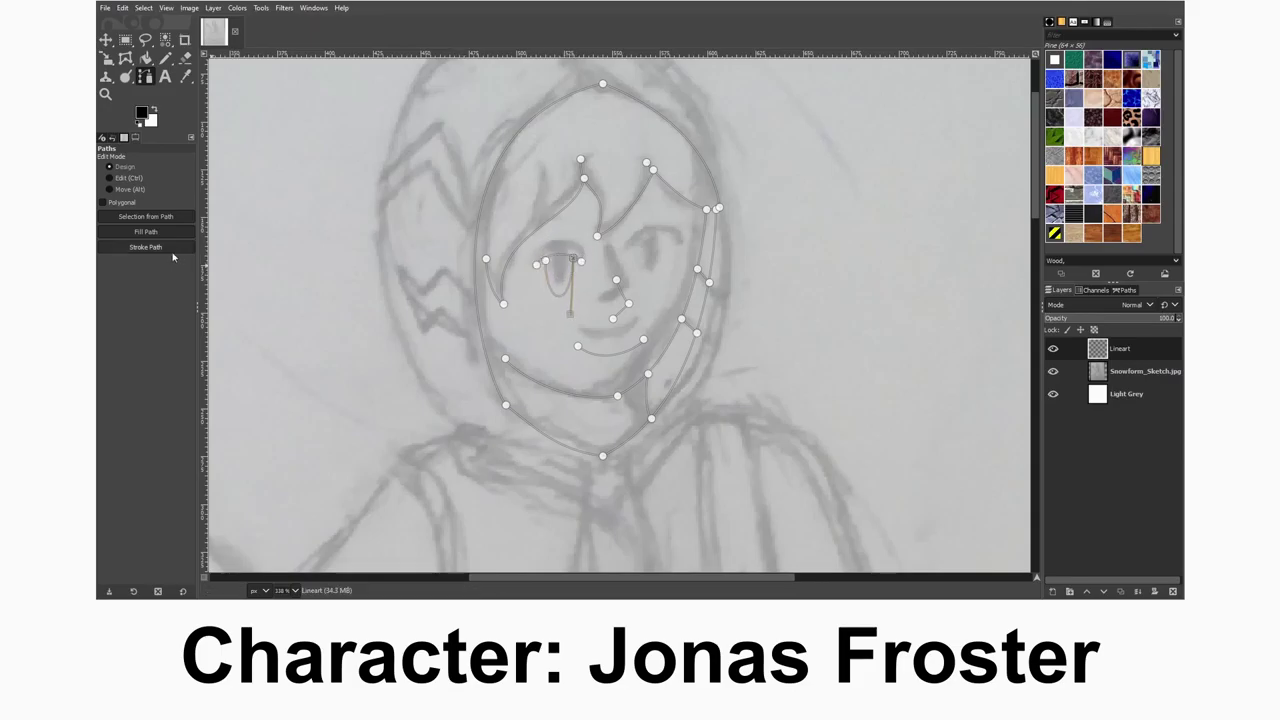
- Stroke the face and hood path on the Lineart layer with the black 3 px pencil
click(1126, 289)
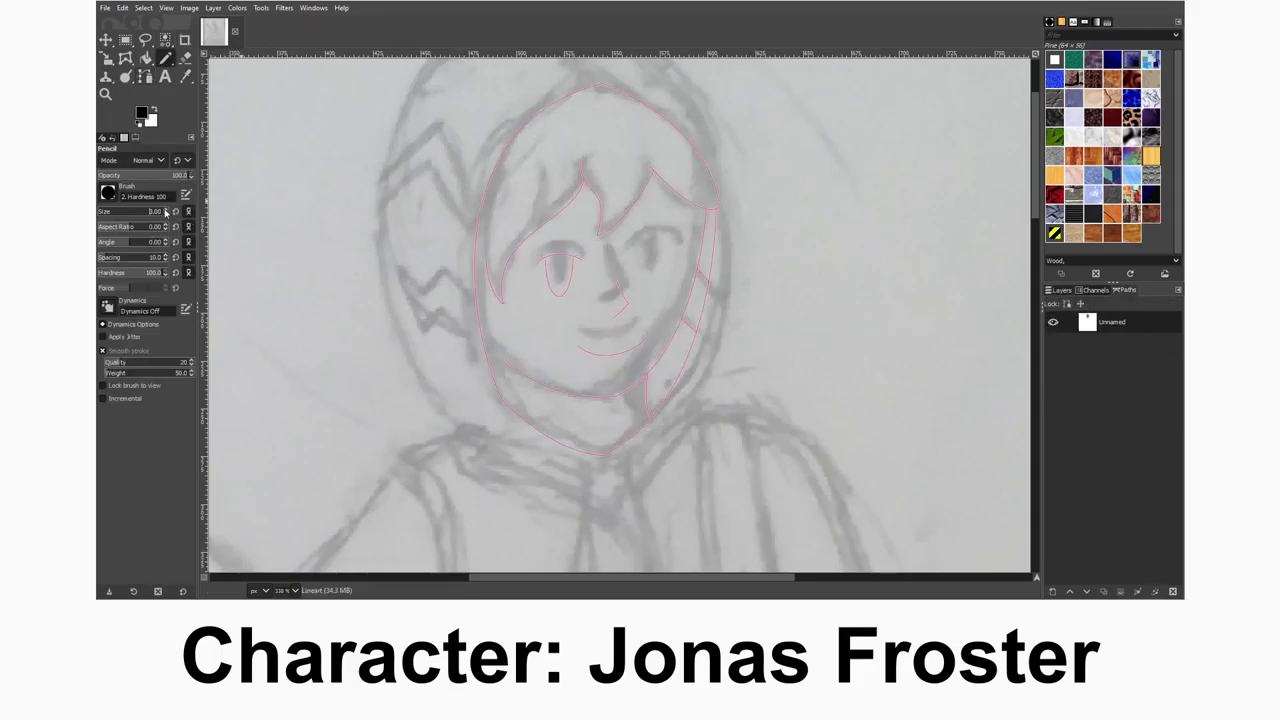
shift+click(145, 246)
click(1058, 290)
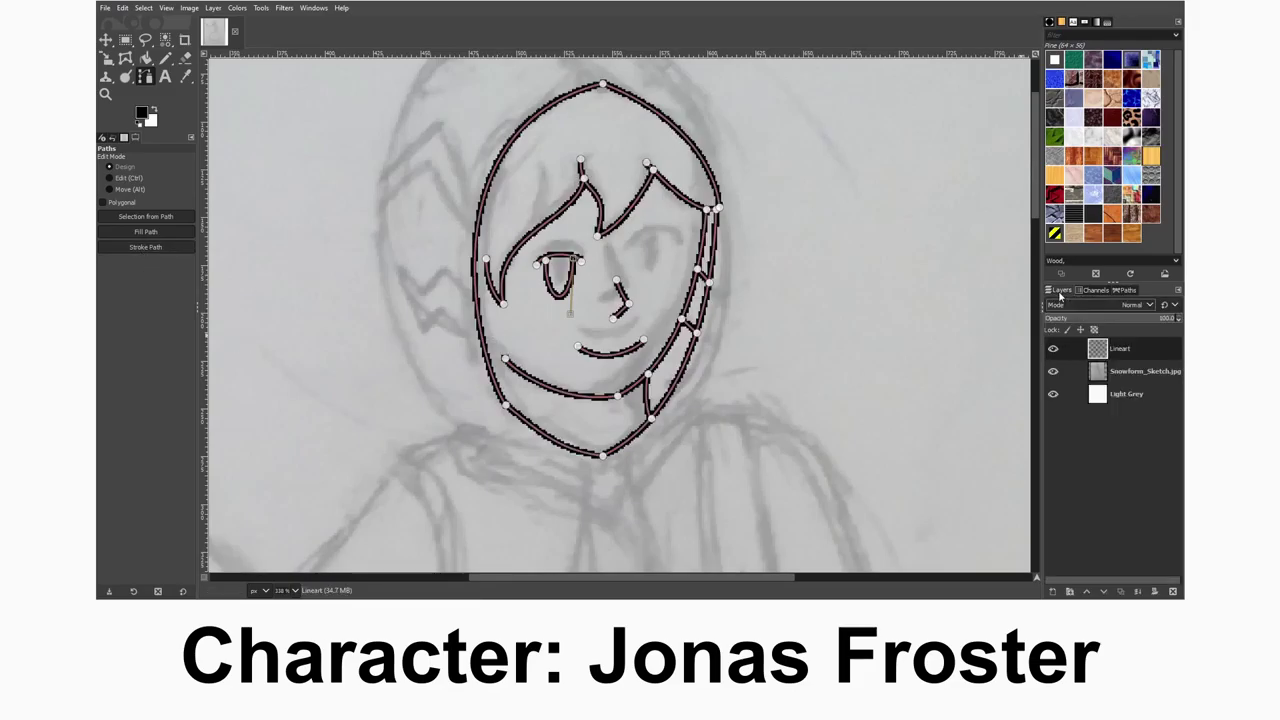
- Copy the inked left eye and place the copy over the sketched right eye
key(r)
drag(524, 251, 653, 266)
key(ctrl+c)
key(ctrl+v)
click(557, 338)
- Delete the inked mouth and extend the jaw line to the hood's left edge with the pencil
ctrl+scroll(625, 358, up, 2)
drag(534, 314, 664, 374)
key(Delete)
key(ctrl+shift+a)
key(n)
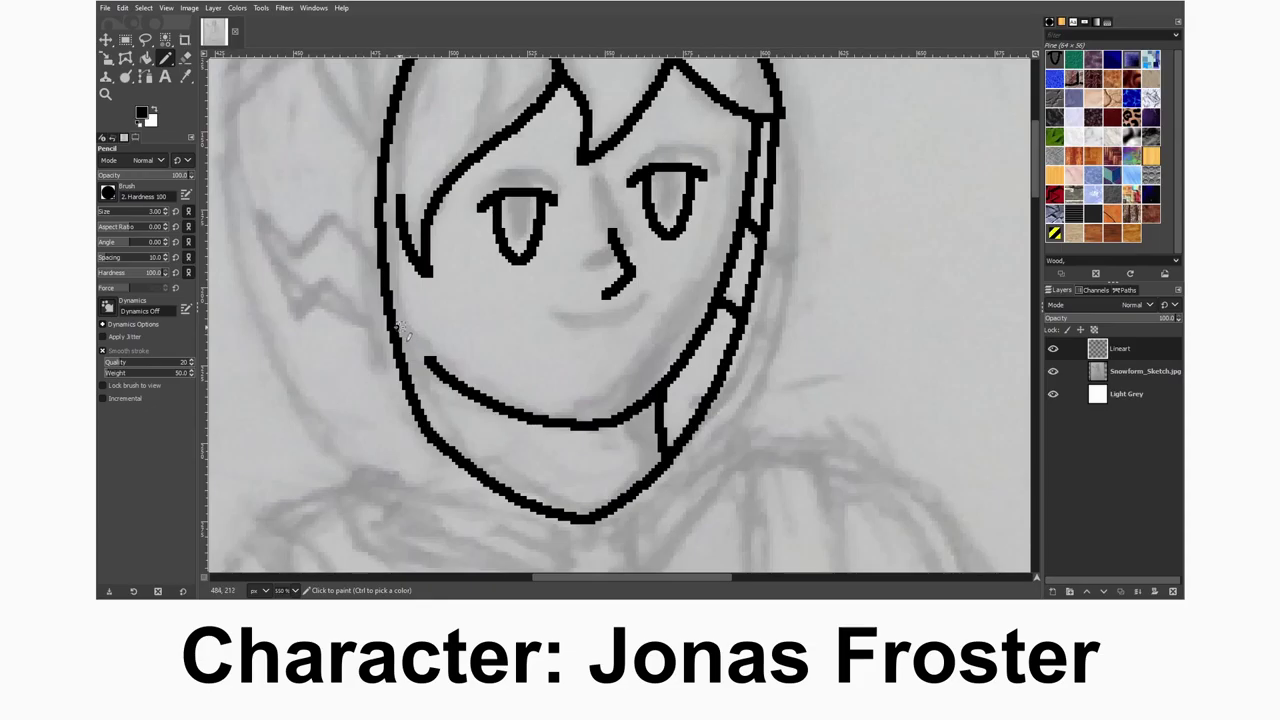
- Redraw the mouth as a smiling curve slightly below the sketched one and stroke the path
key(b)
click(528, 337)
click(657, 327)
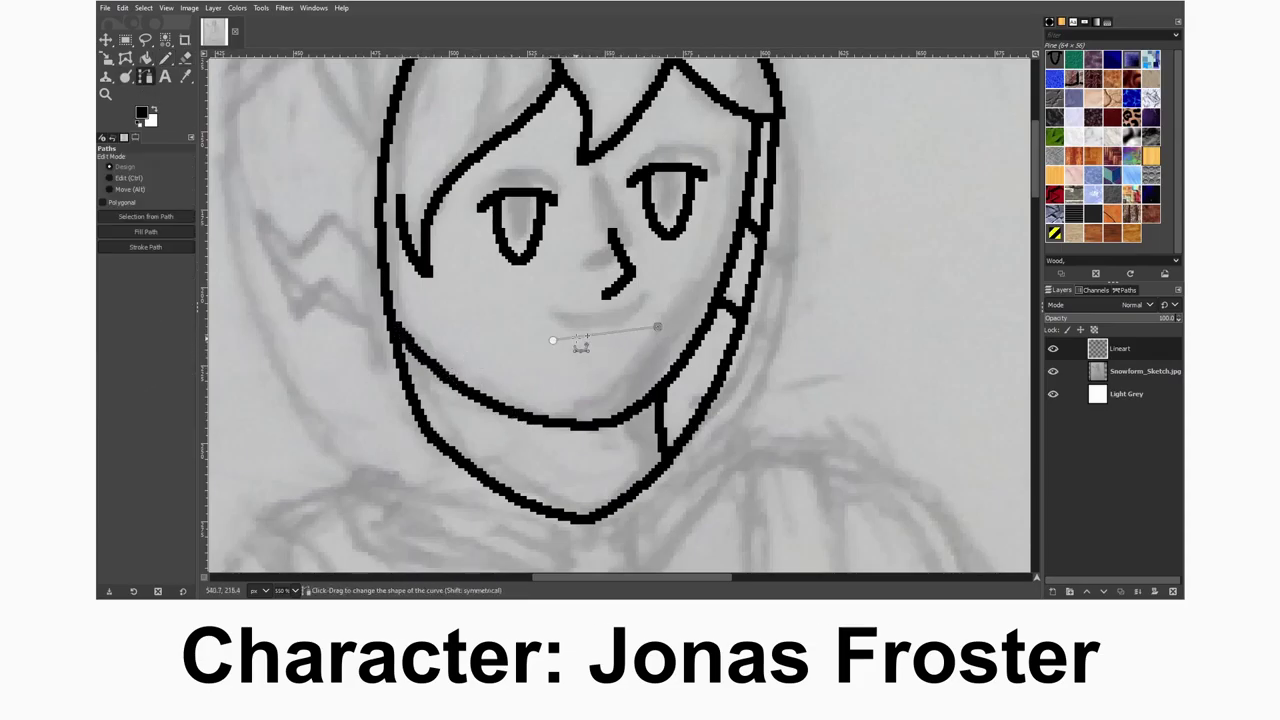
drag(555, 345, 608, 357)
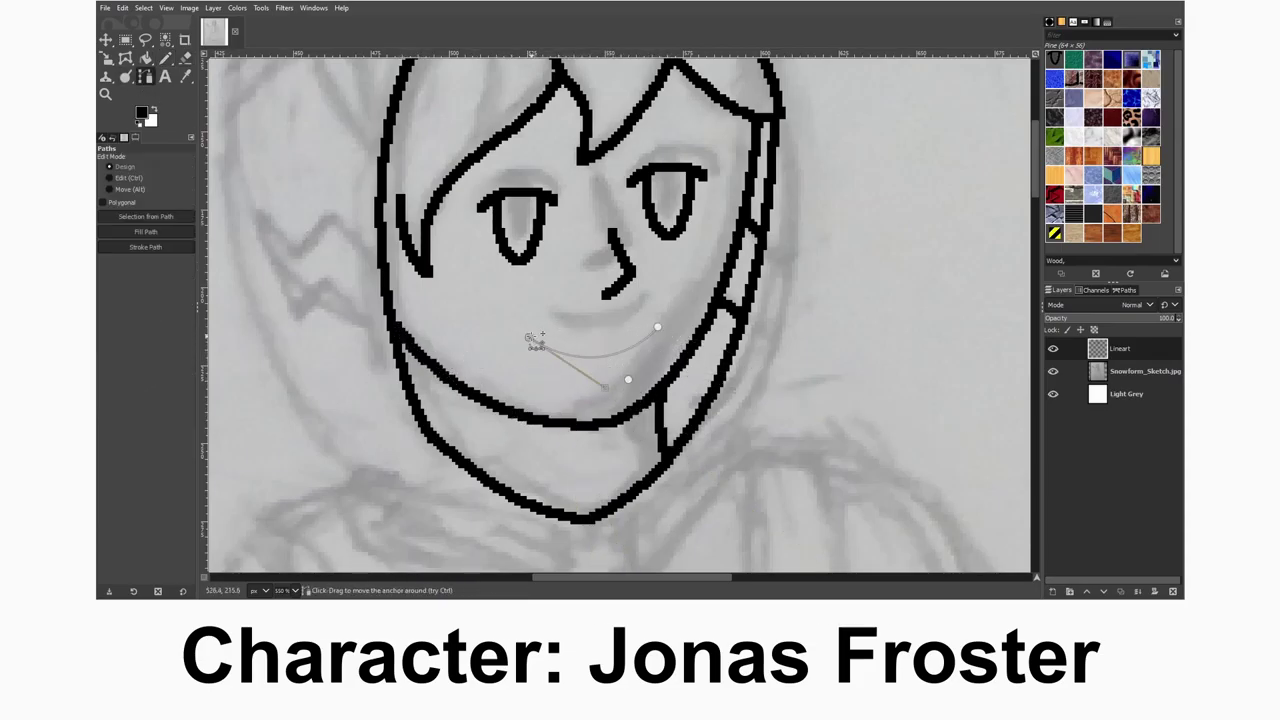
drag(531, 338, 547, 343)
drag(628, 393, 605, 388)
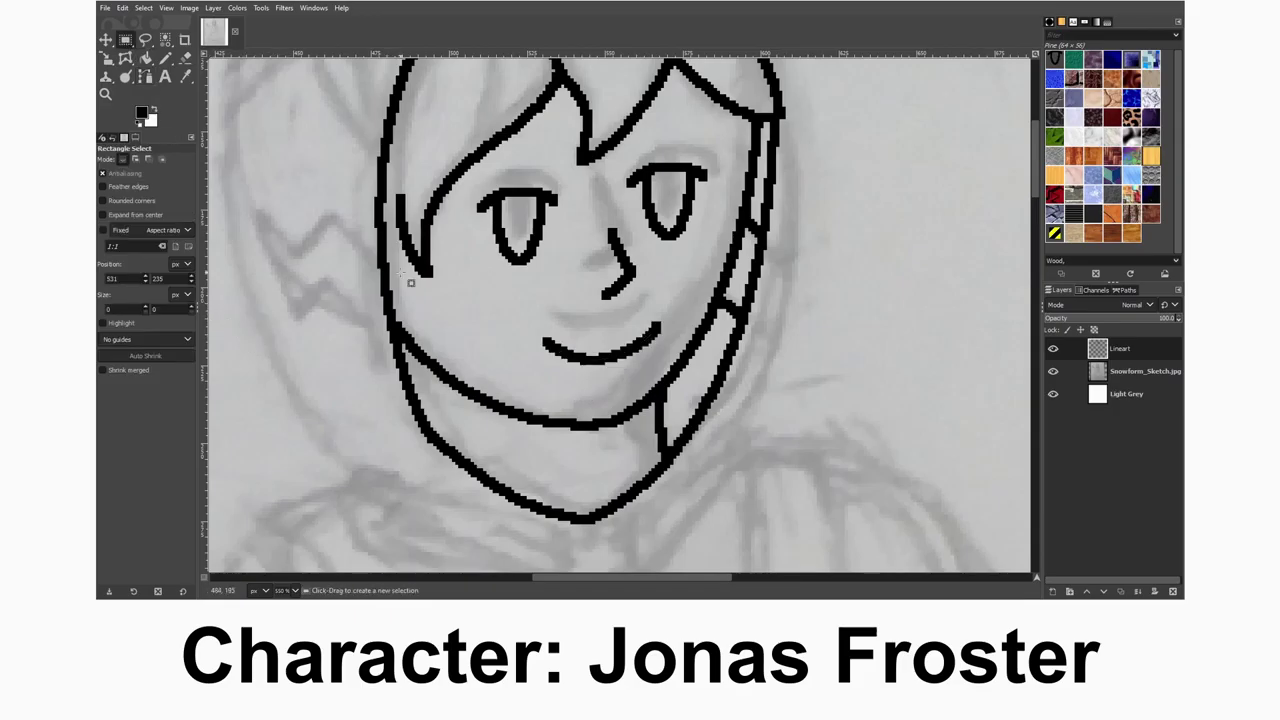
key(b)
click(447, 94)
drag(459, 105, 485, 108)
- Clean up the lines where the fringe meets the hood trim on the right, using the eraser and pencil
key(shift+e)
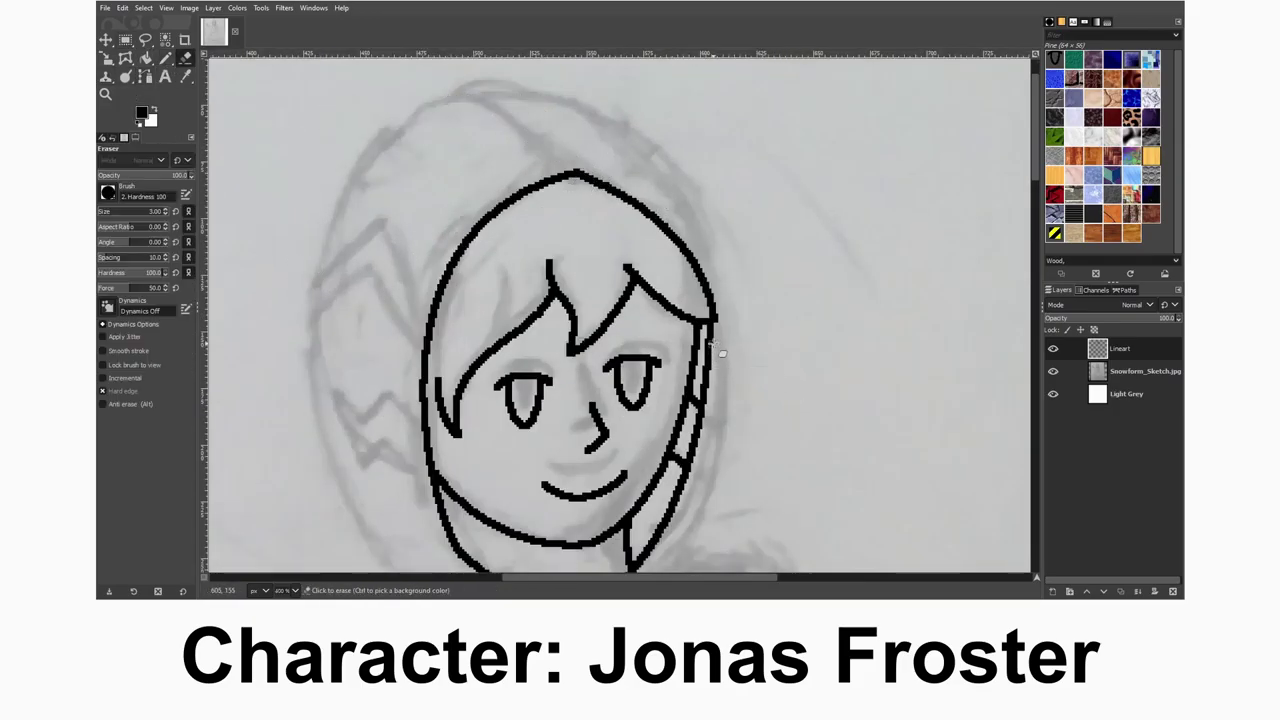
key(n)
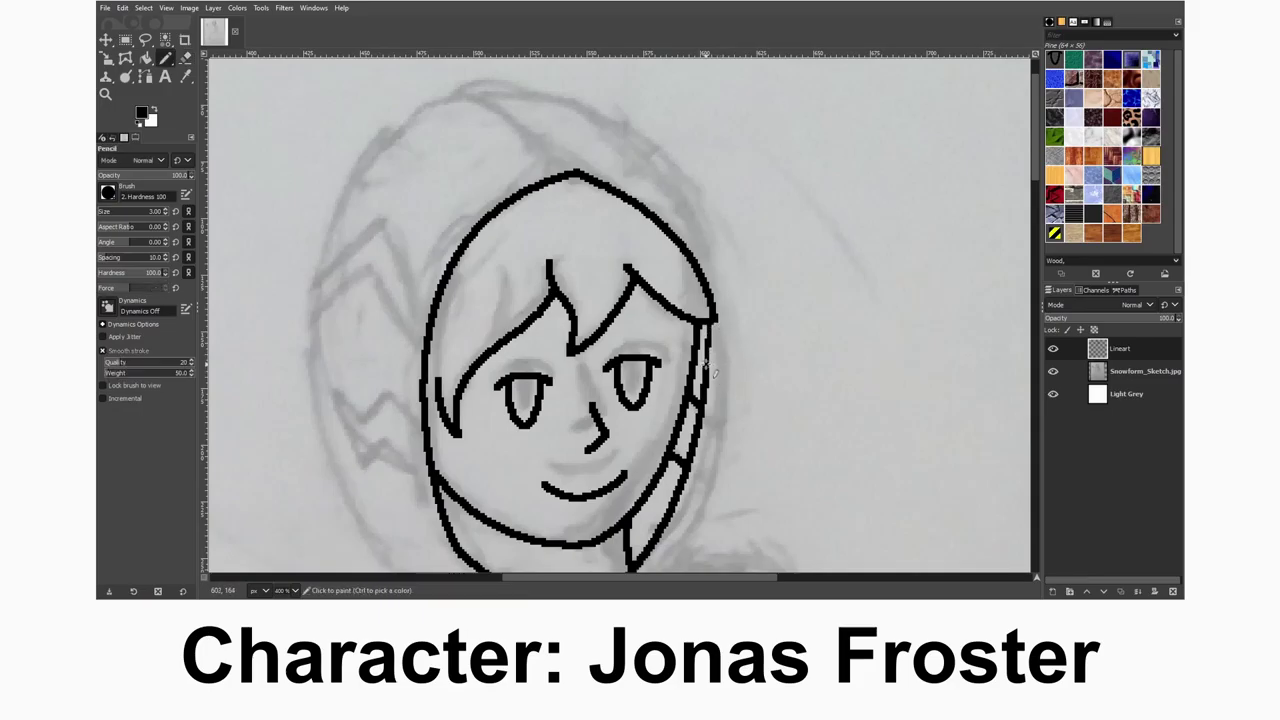
key(shift+e)
key(n)
click(714, 320)
key(shift+e)
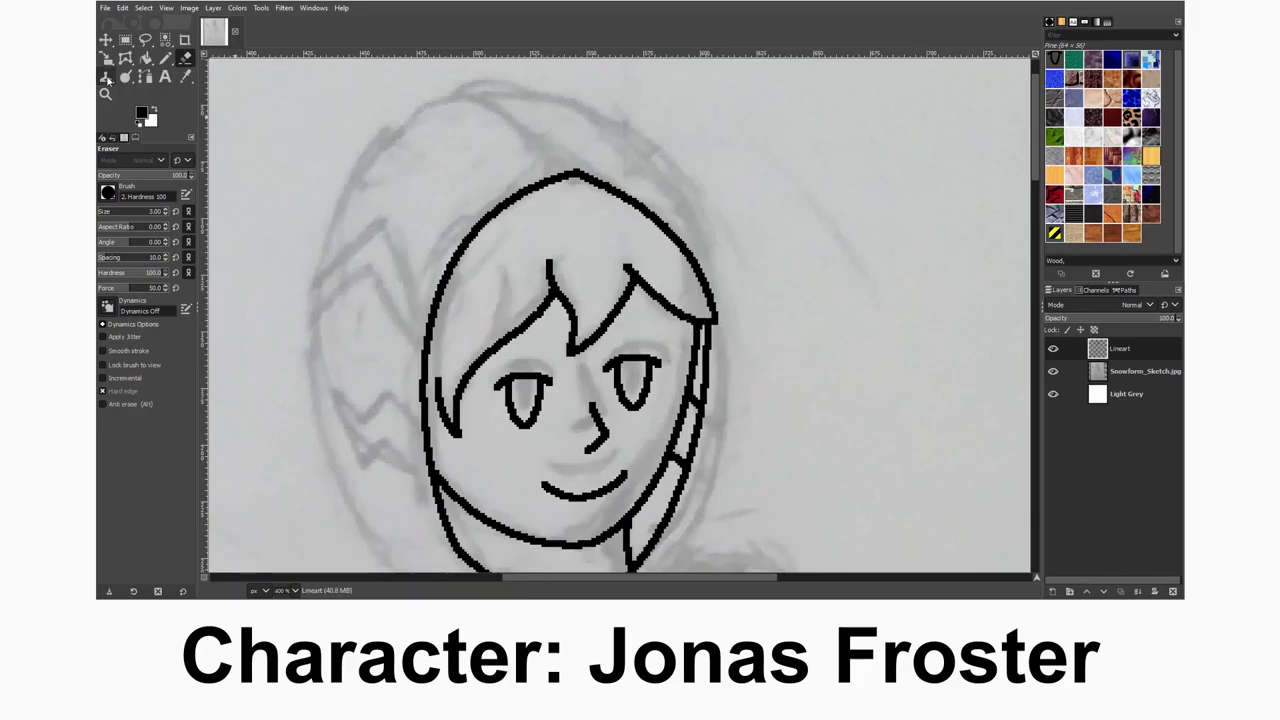
- Trace the hood's outer edge as a path from the face opening's peak, over the crown and down to the left shoulder
key(b)
click(576, 176)
click(457, 100)
scroll(423, 129, down, 5)
click(414, 142)
scroll(440, 150, up, 6)
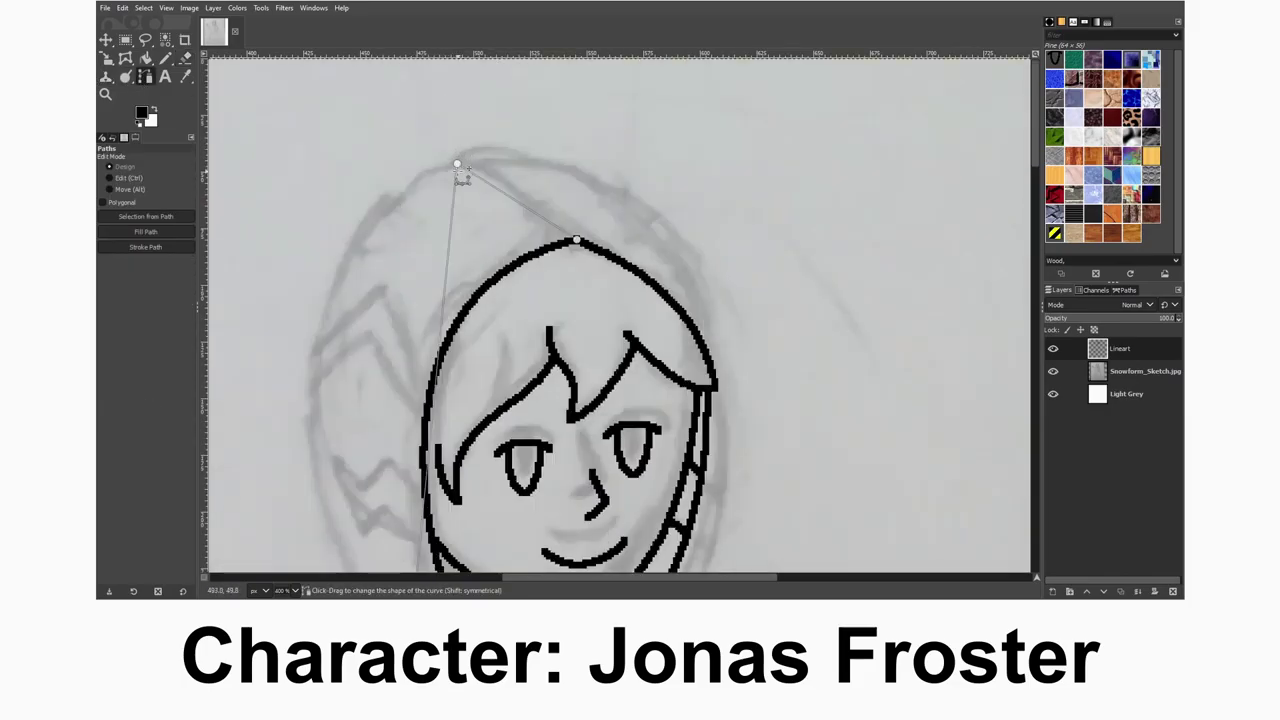
scroll(458, 170, down, 5)
drag(408, 323, 374, 363)
scroll(374, 363, up, 5)
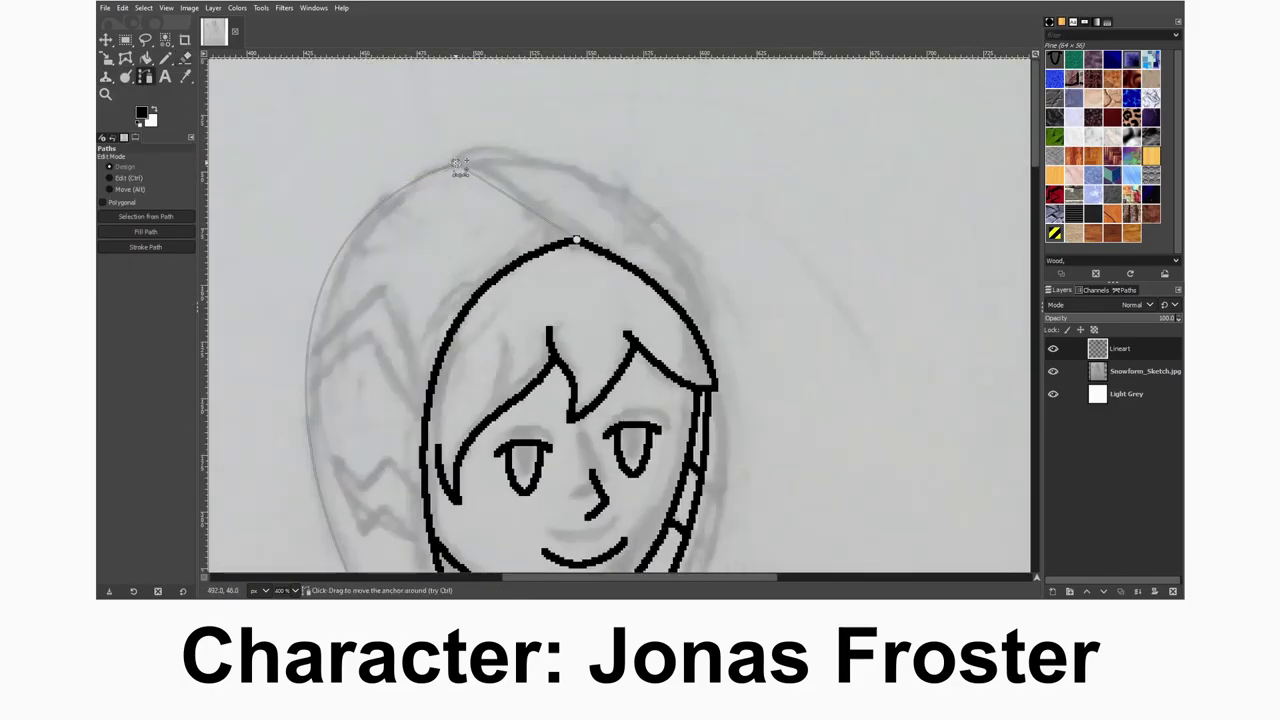
- Curve the path across the hood's crown and down its right side to the right shoulder
drag(457, 163, 674, 134)
click(712, 383)
drag(712, 383, 674, 131)
scroll(732, 207, down, 5)
scroll(697, 330, down, 3)
scroll(638, 430, left, 2)
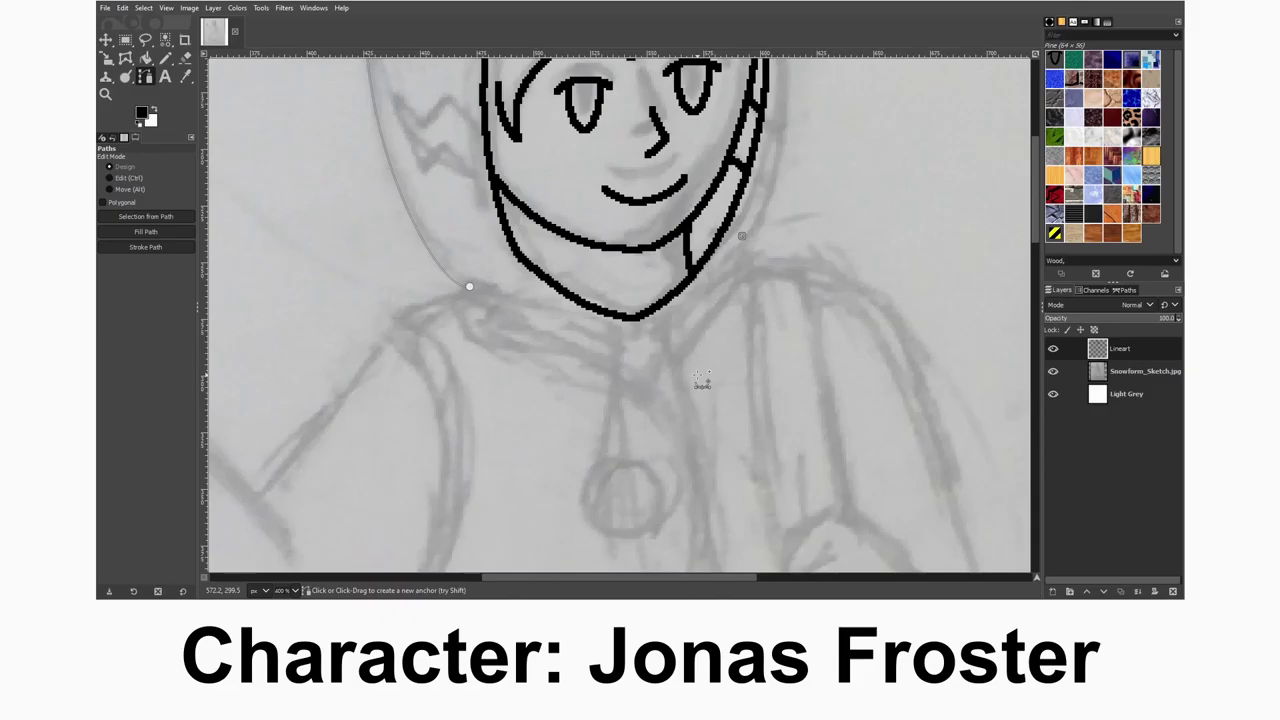
- Adjust the hood path's end at the left shoulder and trace the collar trim's upper edge around to the coat front
drag(469, 288, 500, 306)
click(567, 323)
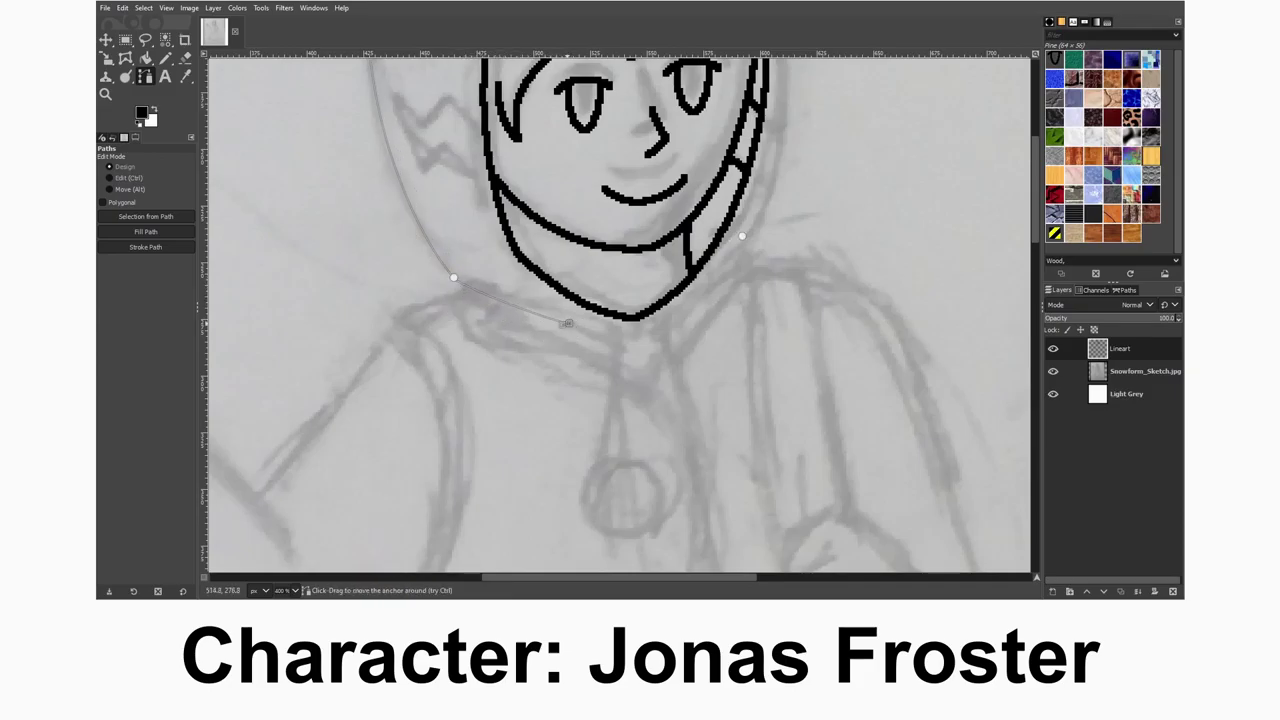
scroll(483, 303, down, 2)
scroll(610, 350, down, 3)
scroll(610, 350, down, 2)
scroll(610, 350, up, 2)
click(691, 303)
drag(620, 241, 603, 205)
- Continue the outer trim line down the coat front to the hem and bend its curves to match the sketch
scroll(603, 205, down, 2)
drag(691, 171, 691, 215)
scroll(691, 215, down, 3)
drag(718, 329, 737, 186)
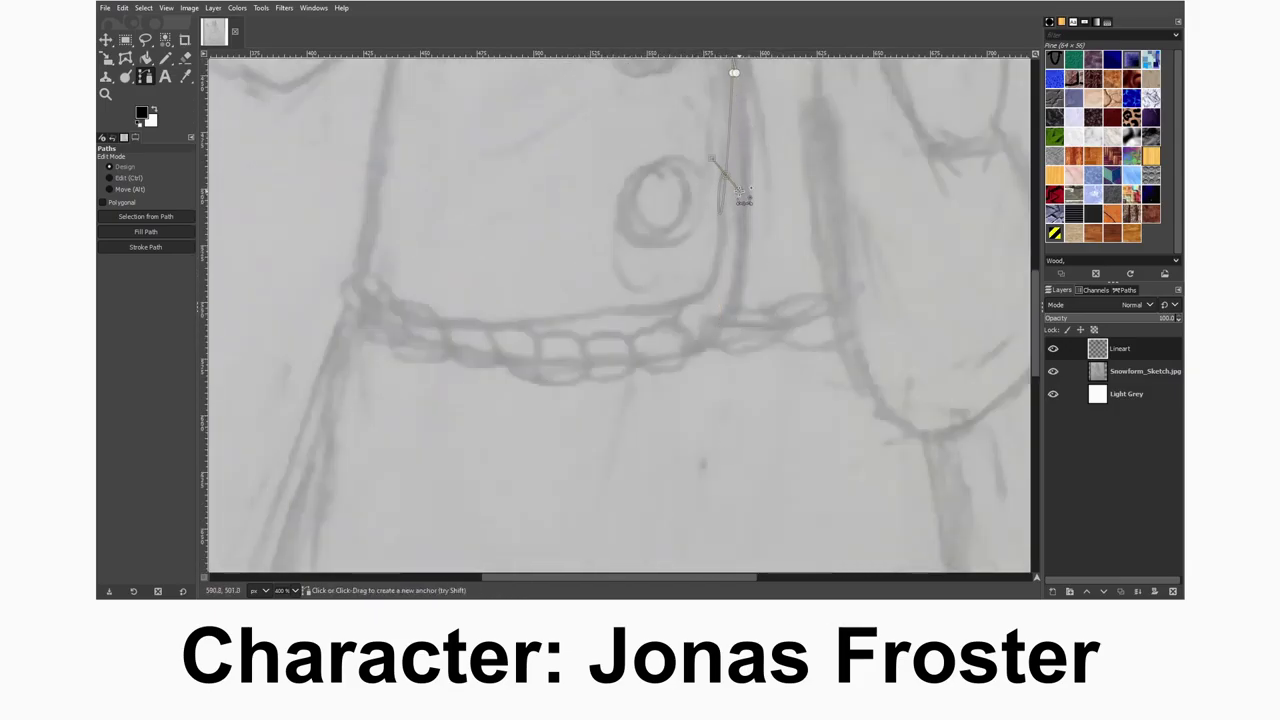
scroll(735, 205, up, 2)
scroll(735, 205, up, 2)
drag(737, 322, 720, 429)
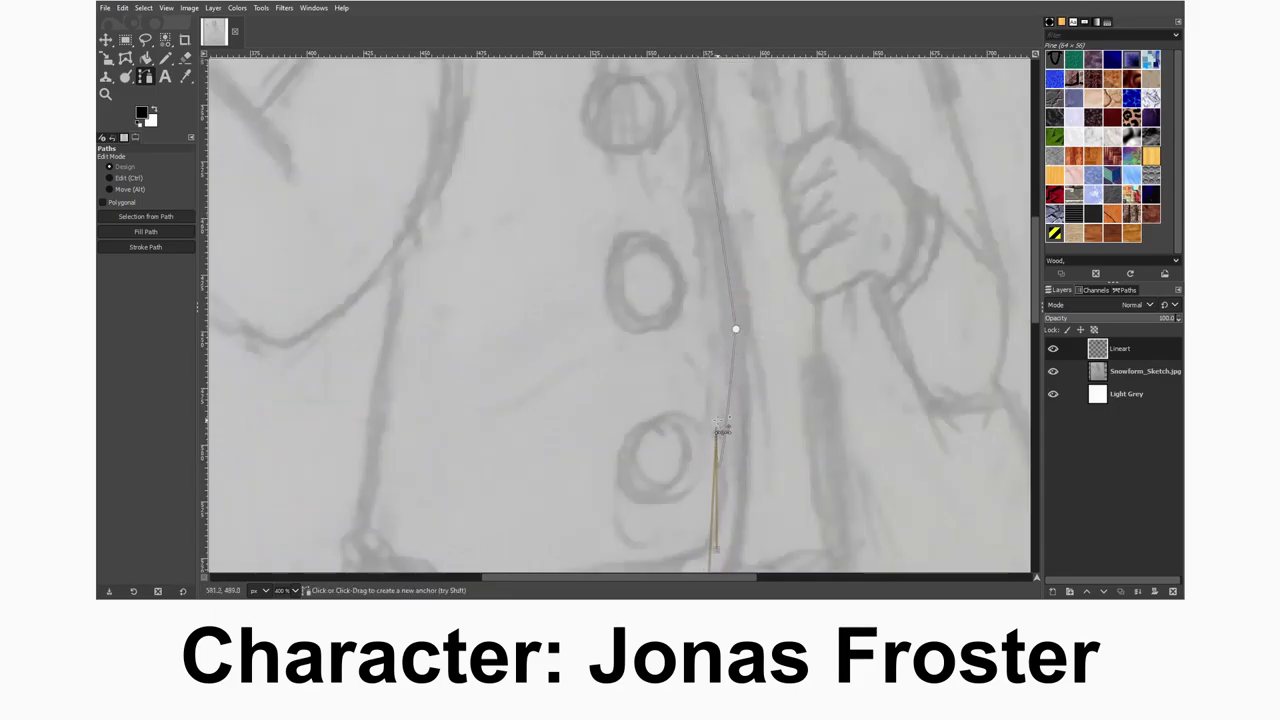
scroll(720, 429, down, 4)
drag(693, 351, 759, 343)
scroll(765, 335, up, 3)
drag(714, 182, 740, 455)
scroll(670, 100, up, 2)
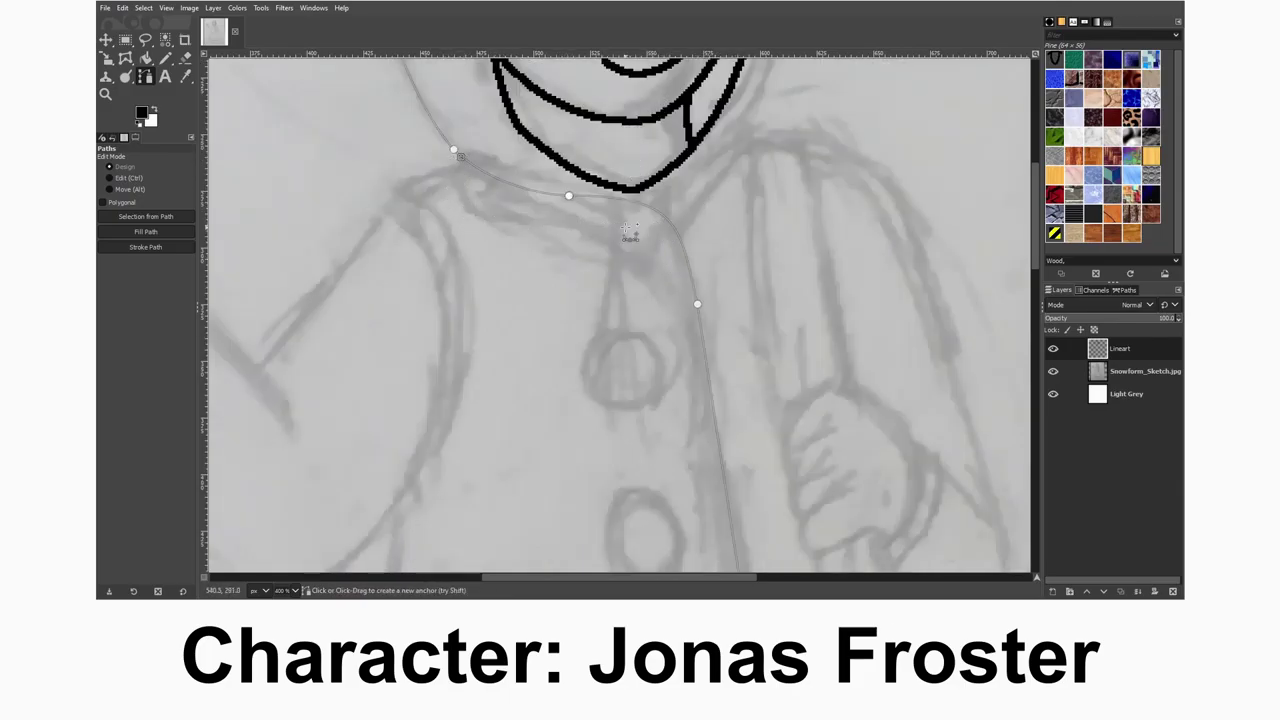
- Trace the inner trim line parallel to it, from the left end of the collar down the coat front to the hem
drag(460, 157, 614, 226)
scroll(680, 217, down, 2)
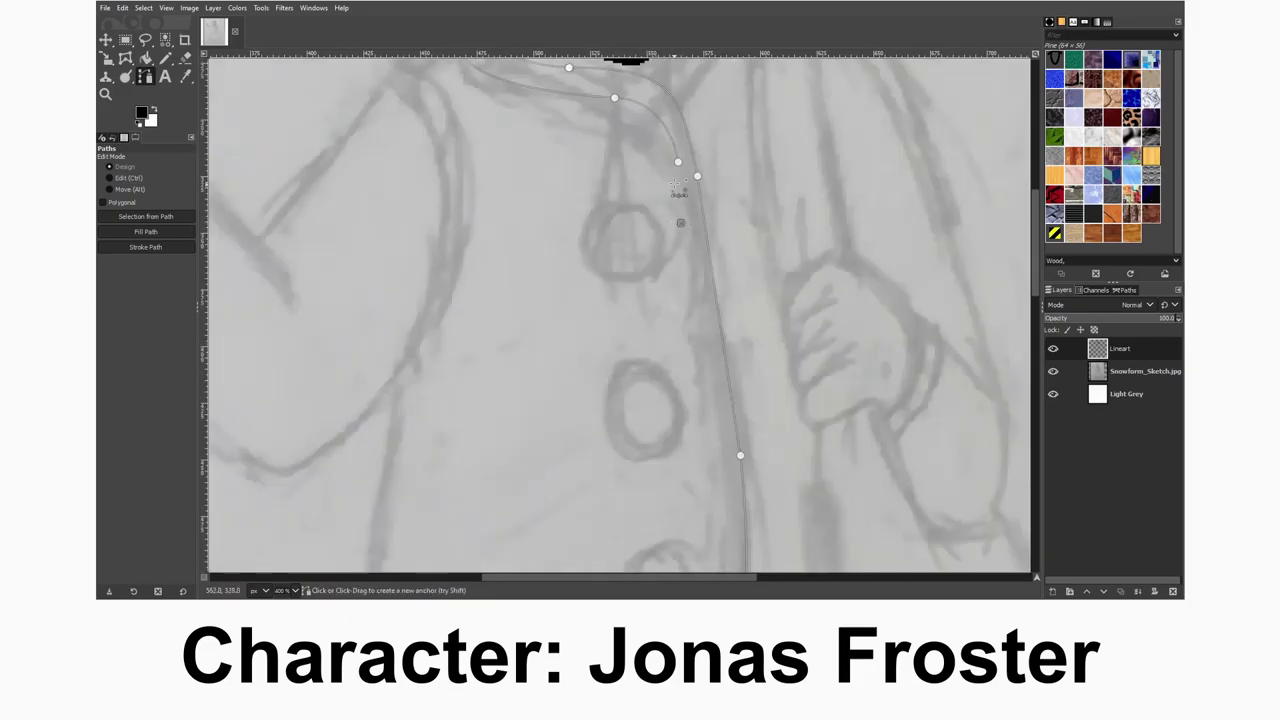
scroll(717, 452, down, 4)
drag(720, 206, 640, 362)
- Trace the first two rounded trim segments along the hem and stroke the hood and coat trim paths
scroll(729, 337, up, 4)
scroll(700, 320, down, 6)
ctrl+click(640, 366)
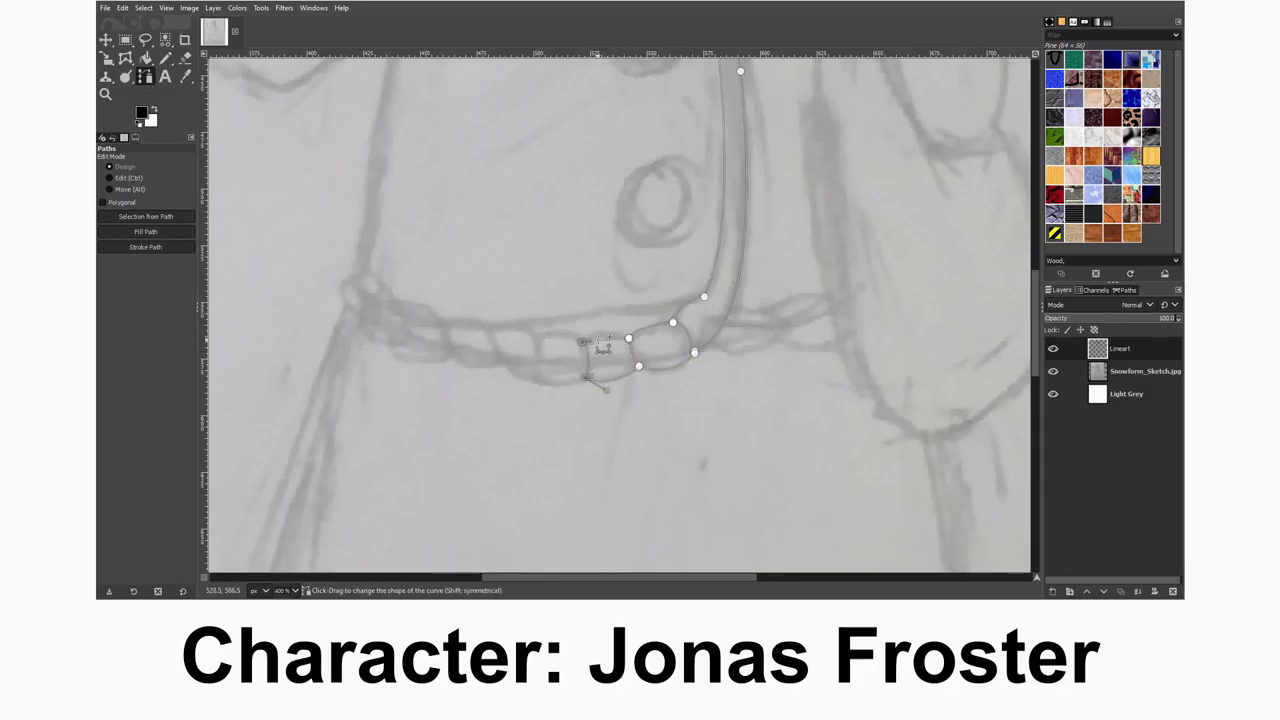
drag(597, 343, 559, 345)
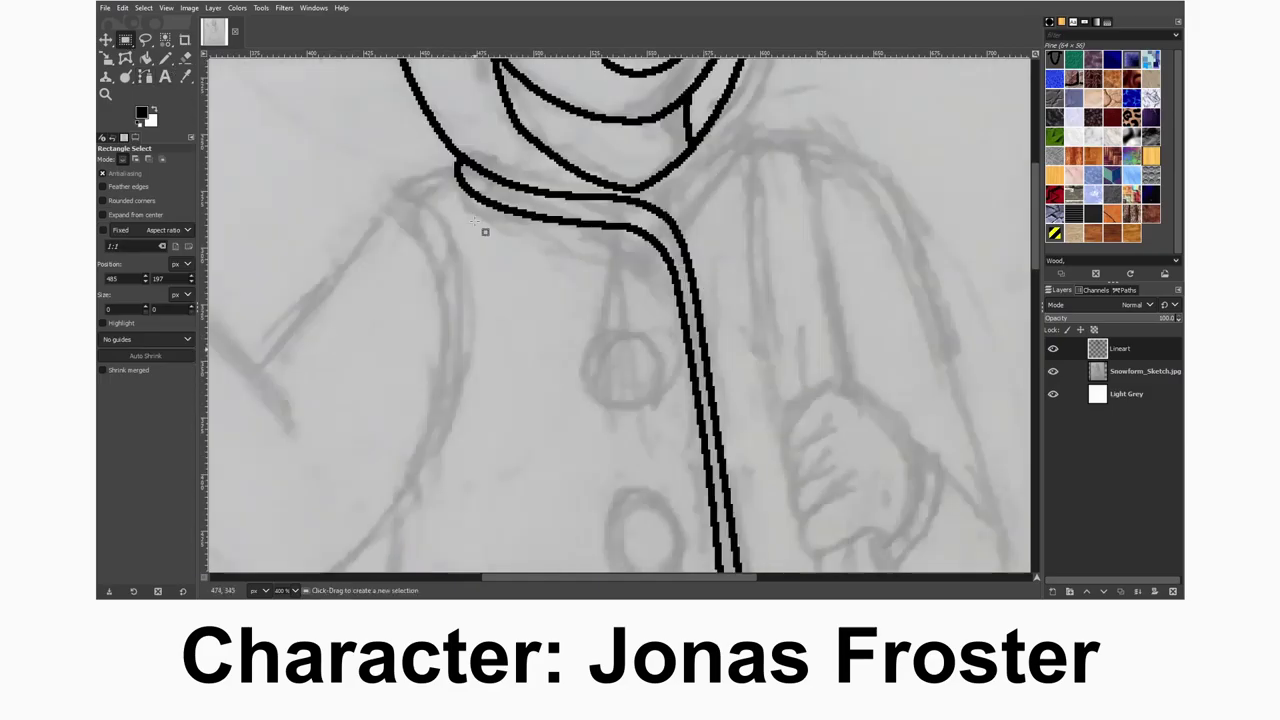
- Touch up the outlines of the two hem segments with the eraser and pencil
scroll(485, 232, down, 5)
key(shift+e)
key(n)
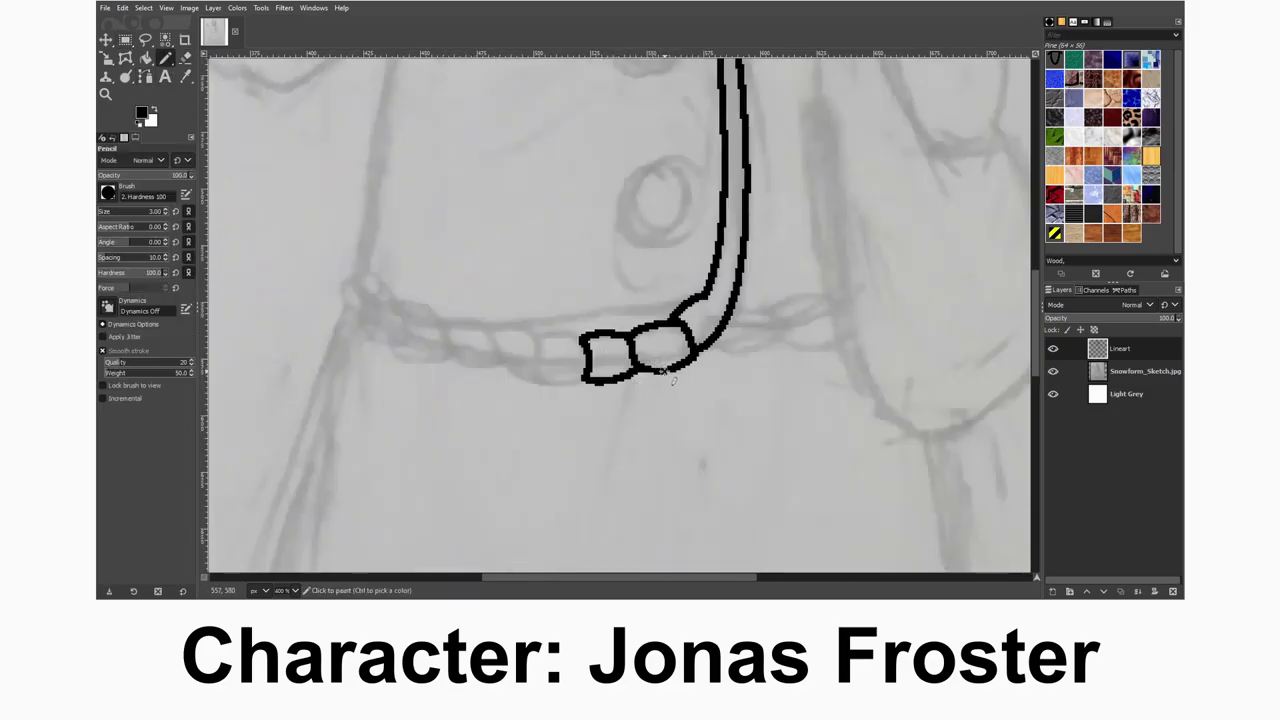
- Duplicate the leftmost hem segment, attach the copy at its left side and merge it into the Lineart layer
key(r)
drag(565, 300, 645, 435)
key(ctrl+c)
key(ctrl+v)
drag(610, 392, 562, 395)
key(shift+e)
click(1052, 591)
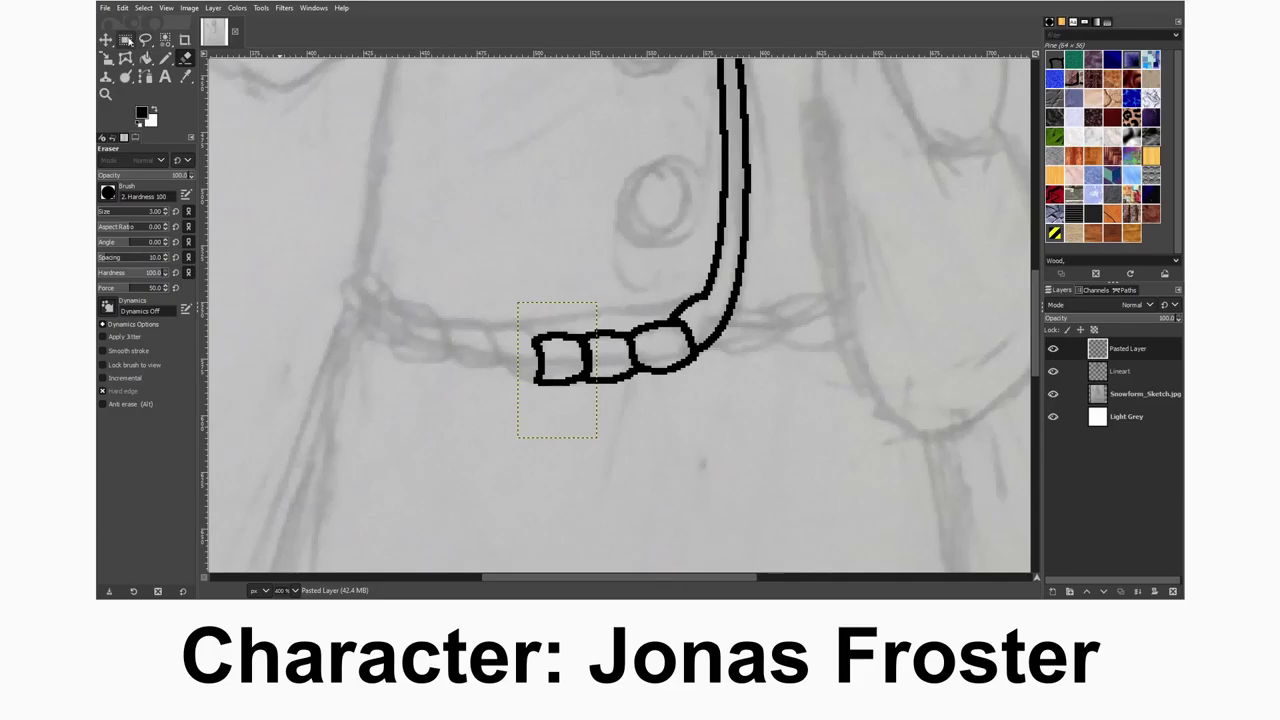
key(r)
key(ctrl+e)
- Trace three more rounded trim segments leftward along the hem and stroke the path
key(b)
click(535, 343)
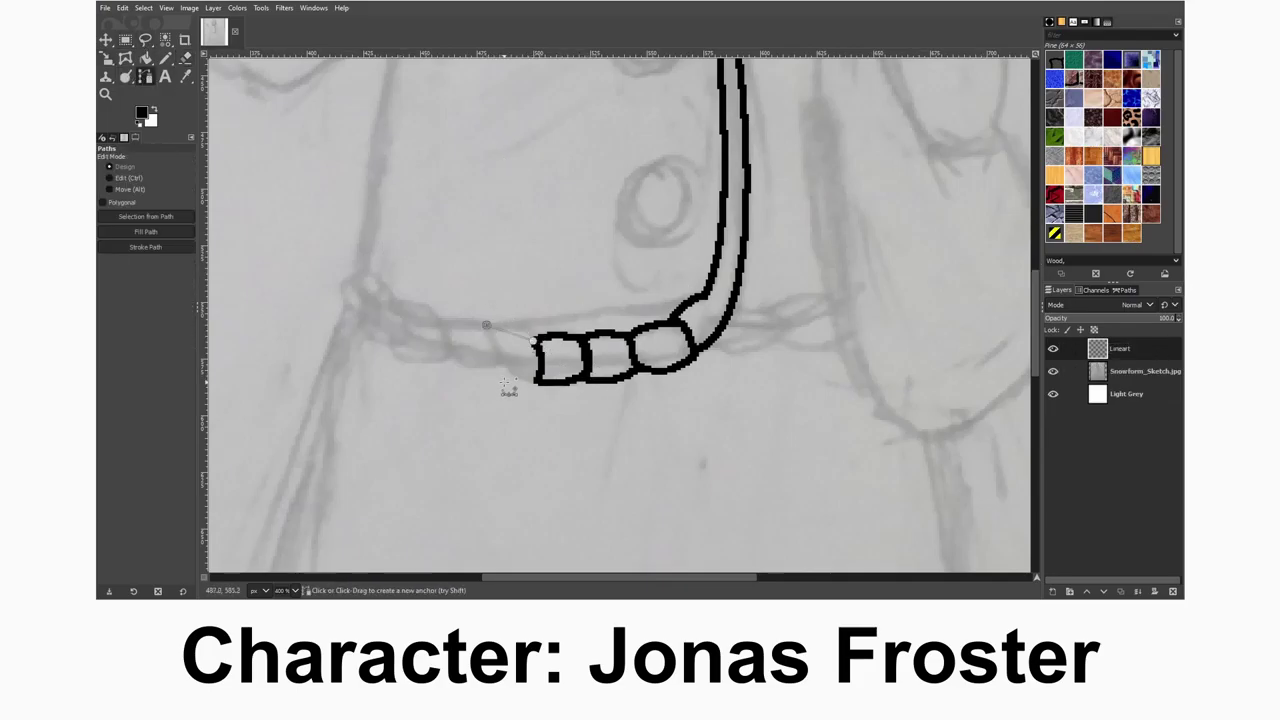
drag(486, 326, 470, 386)
click(486, 325)
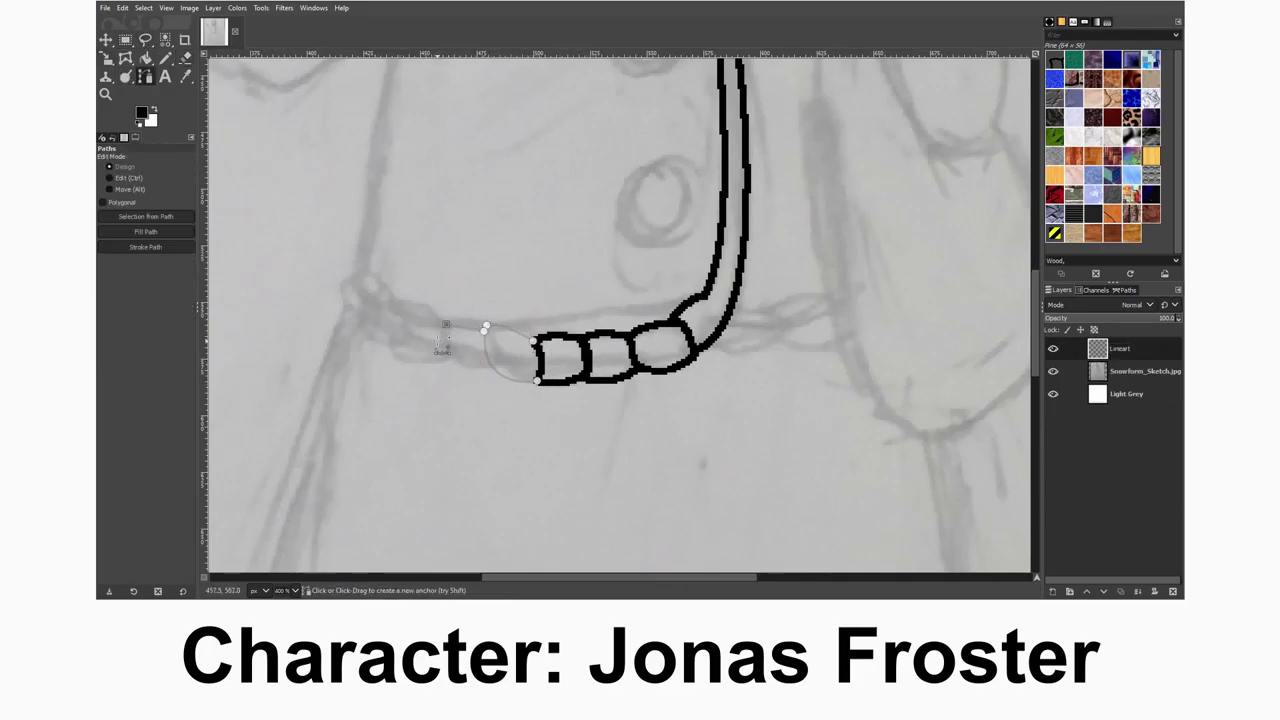
drag(446, 324, 493, 372)
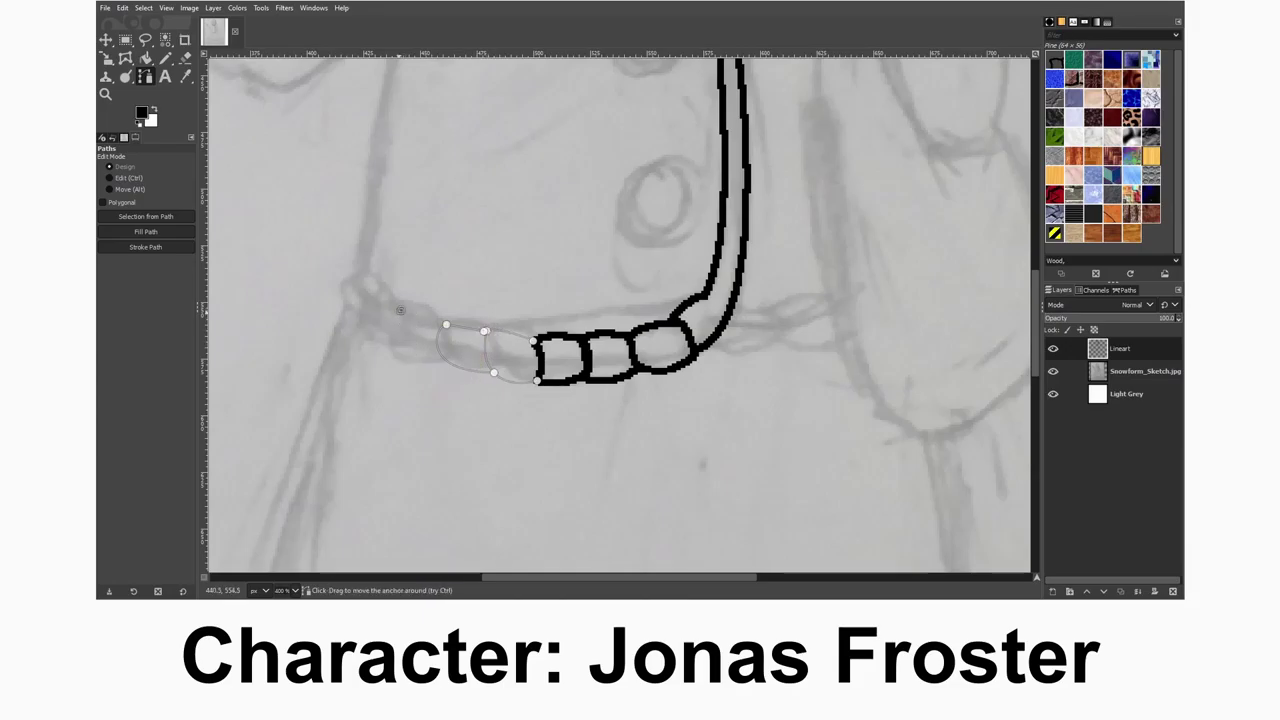
mouse_move(446, 363)
mouse_down()
mouse_move(408, 351)
mouse_move(444, 359)
mouse_up()
drag(407, 314, 410, 315)
click(145, 246)
key(r)
scroll(543, 297, left, 3)
drag(523, 296, 593, 412)
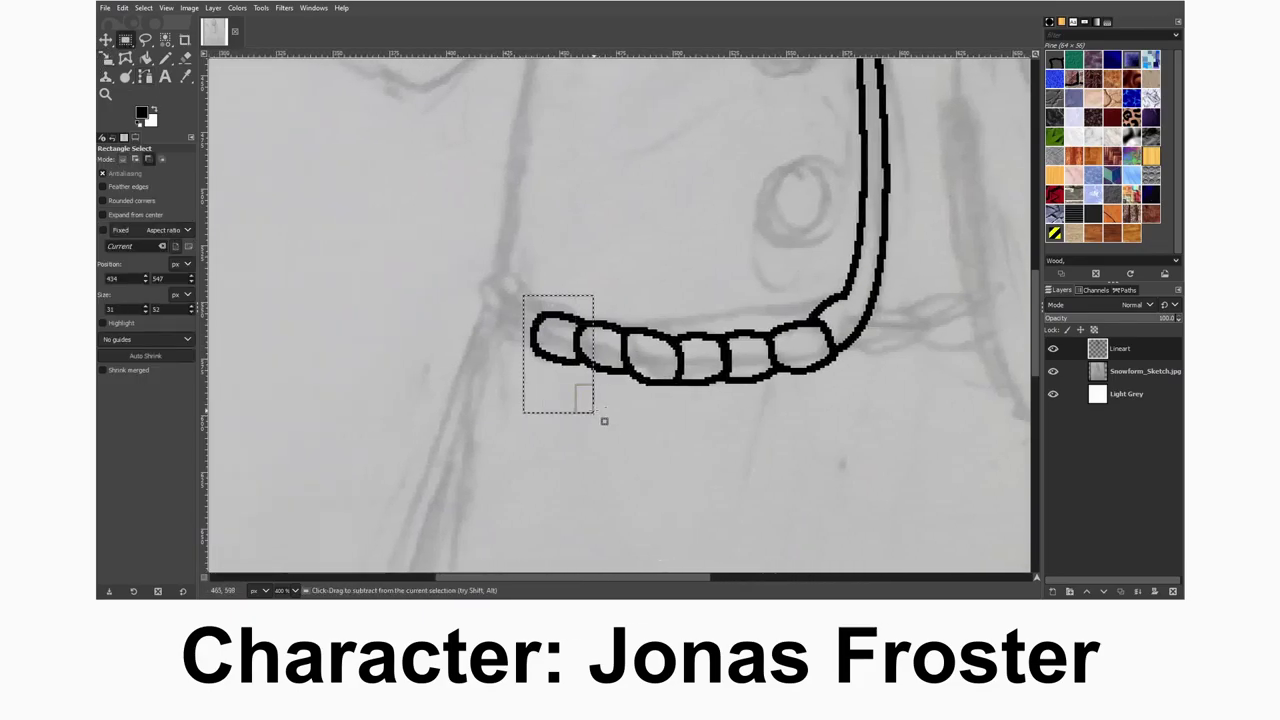
key(ctrl+c)
key(ctrl+v)
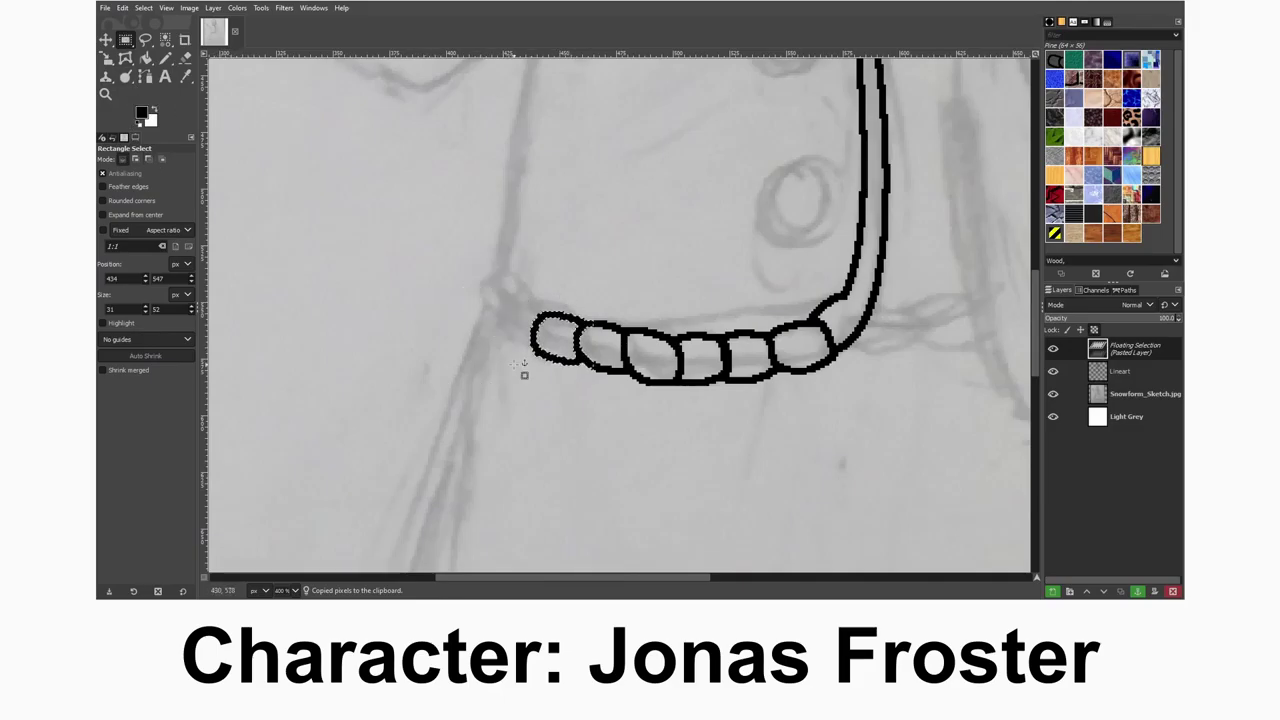
key(ctrl+h)
- Trace the last rounded segments at the hem trim's left end and stroke the path
key(b)
click(485, 335)
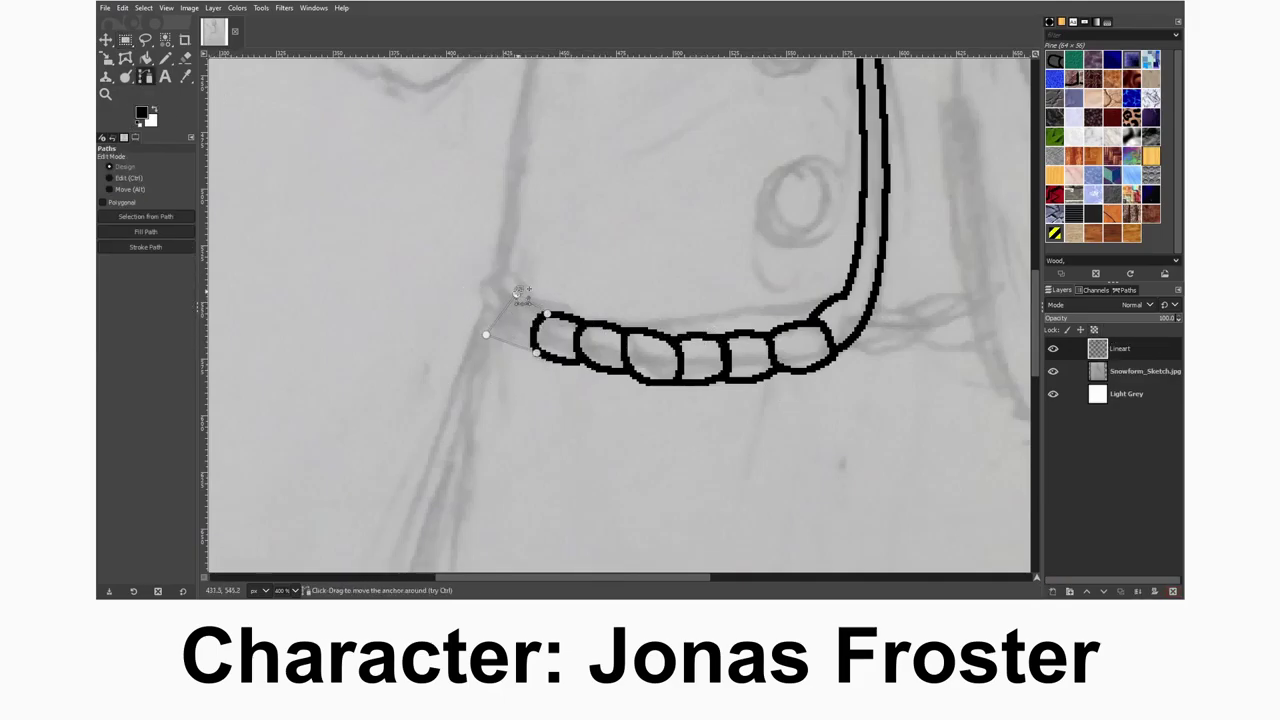
drag(519, 292, 456, 275)
click(145, 246)
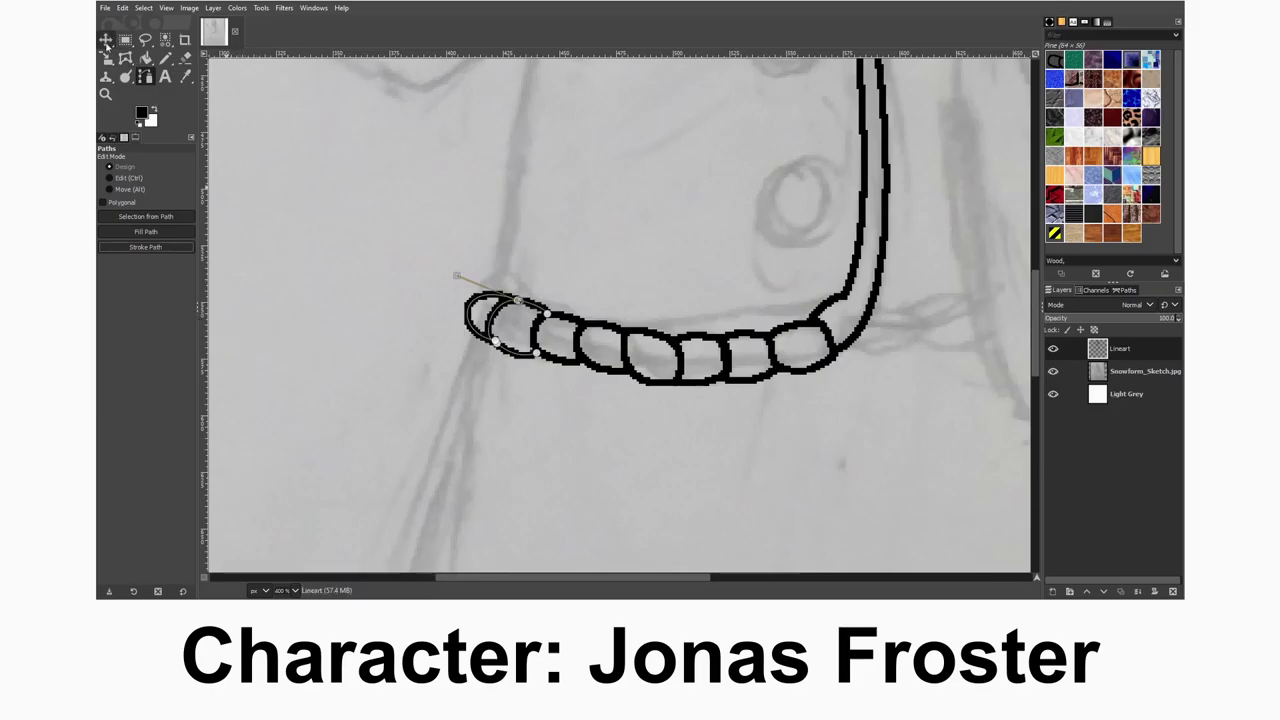
- Draw short divider lines across the trim with the pencil, from the hem up the coat front and around the collar
scroll(620, 315, up, 5)
scroll(620, 315, down, 3)
key(n)
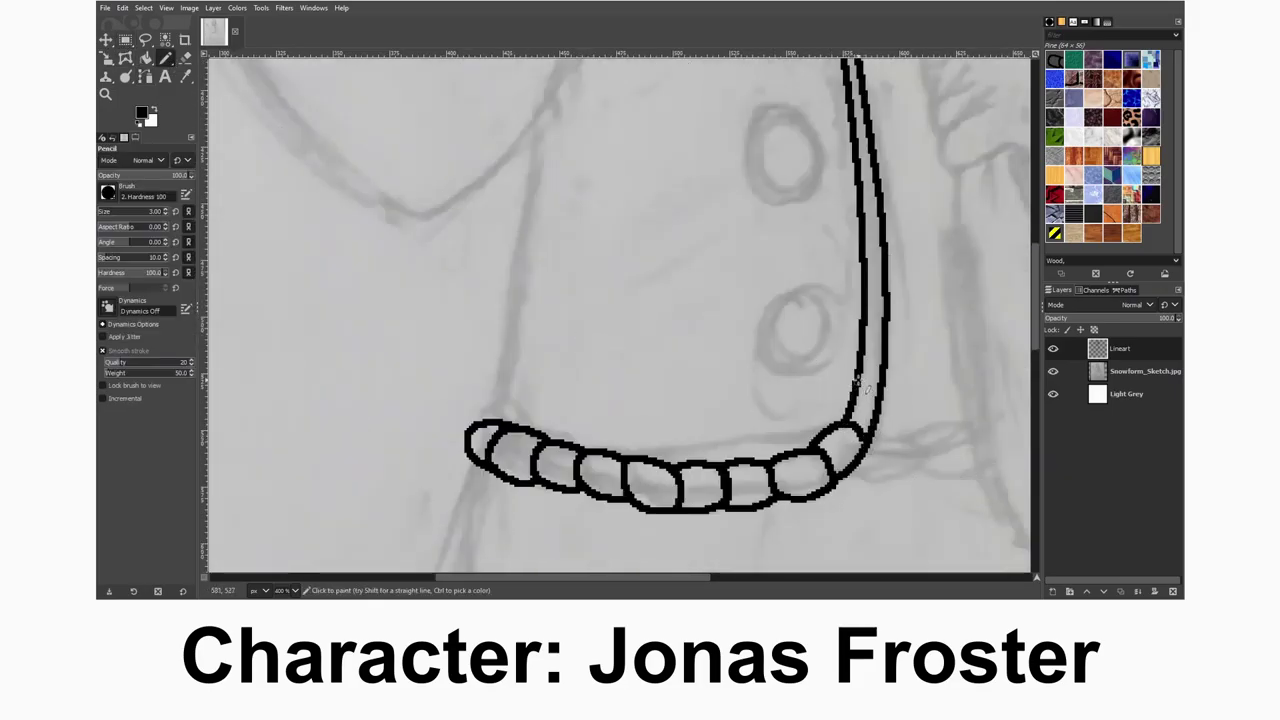
scroll(860, 395, up, 3)
scroll(862, 328, up, 3)
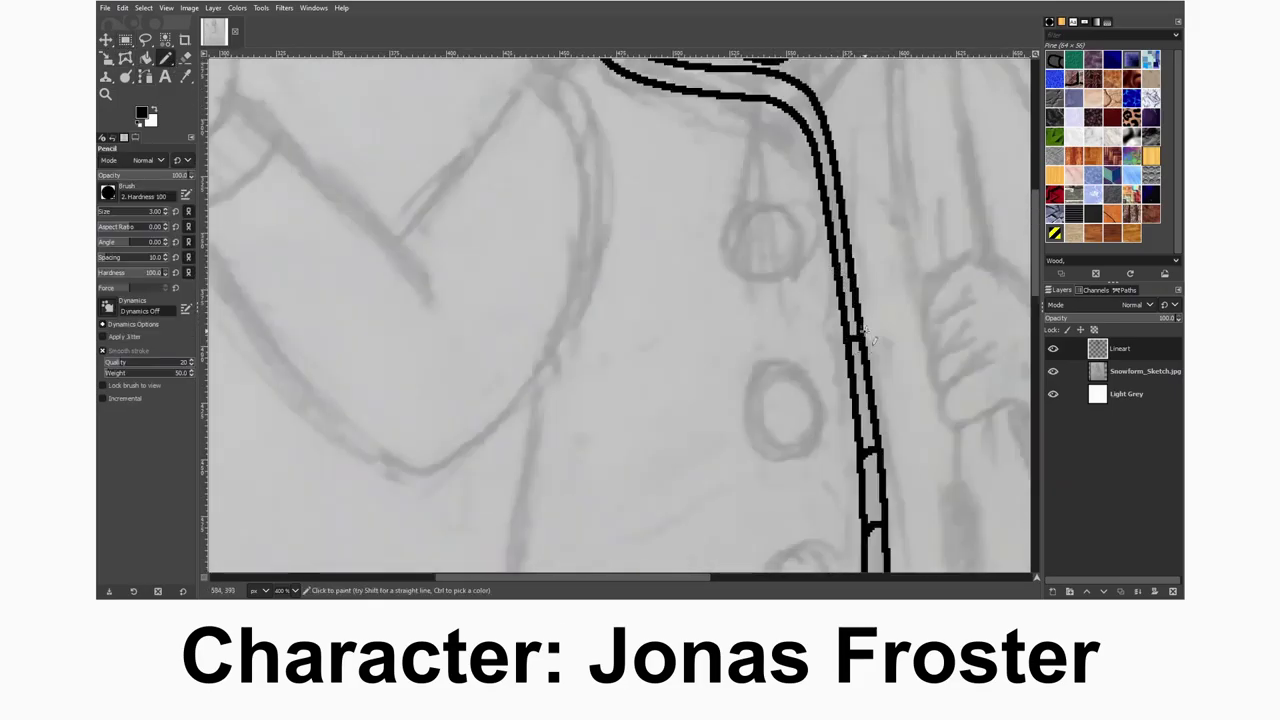
scroll(842, 300, up, 3)
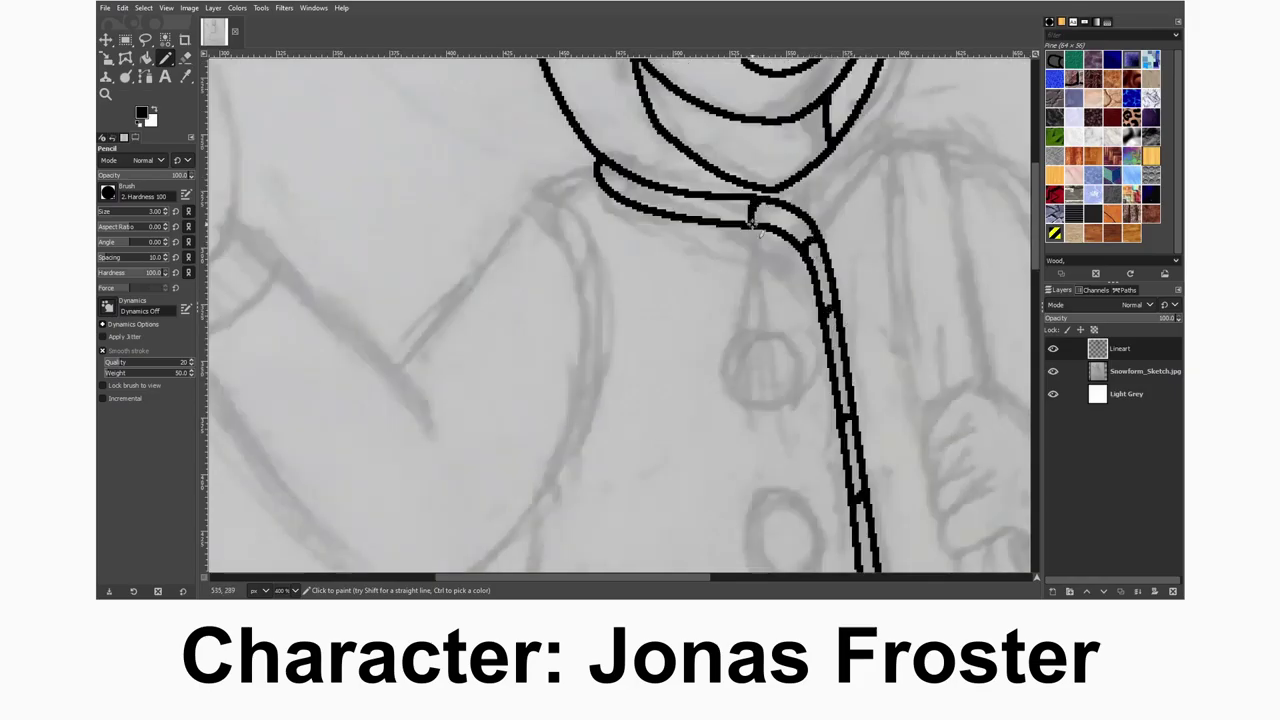
scroll(757, 288, down, 4)
scroll(680, 160, up, 3)
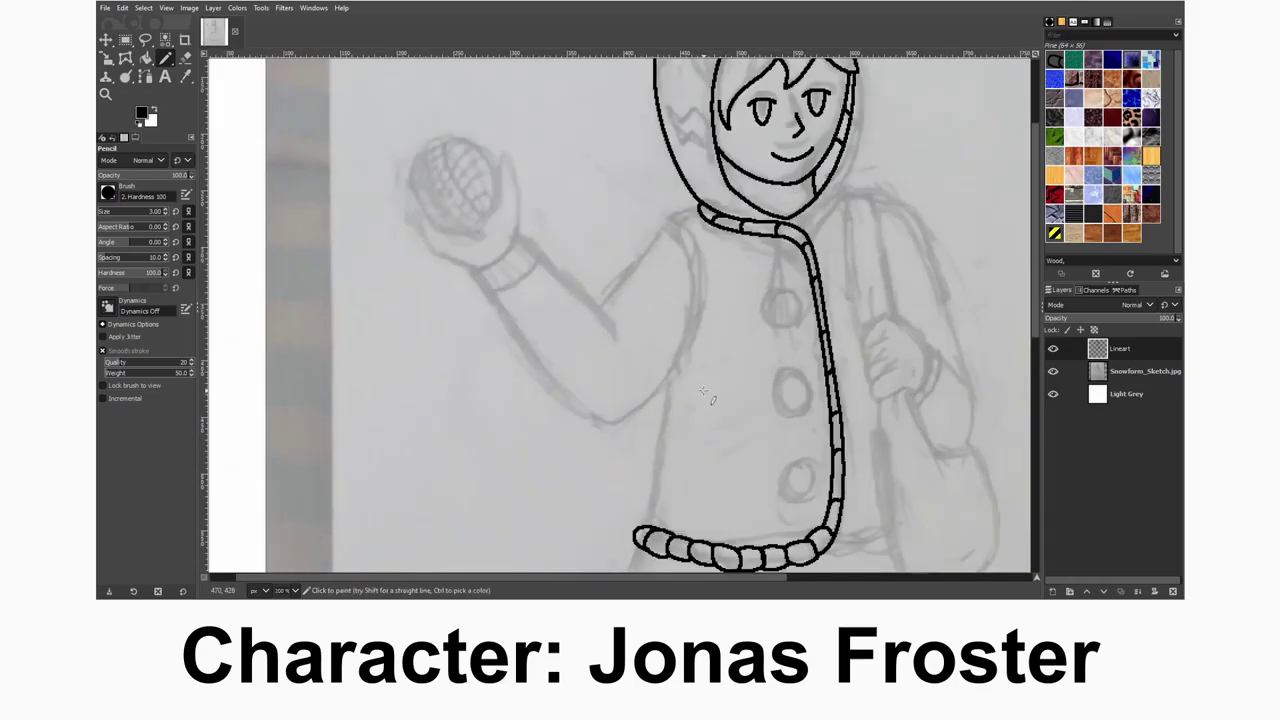
- Trace the shoulder line and the tapered trim around the raised arm's armhole, and stroke the path
key(b)
click(652, 135)
click(659, 354)
drag(657, 260, 637, 148)
click(146, 247)
key(shift+e)
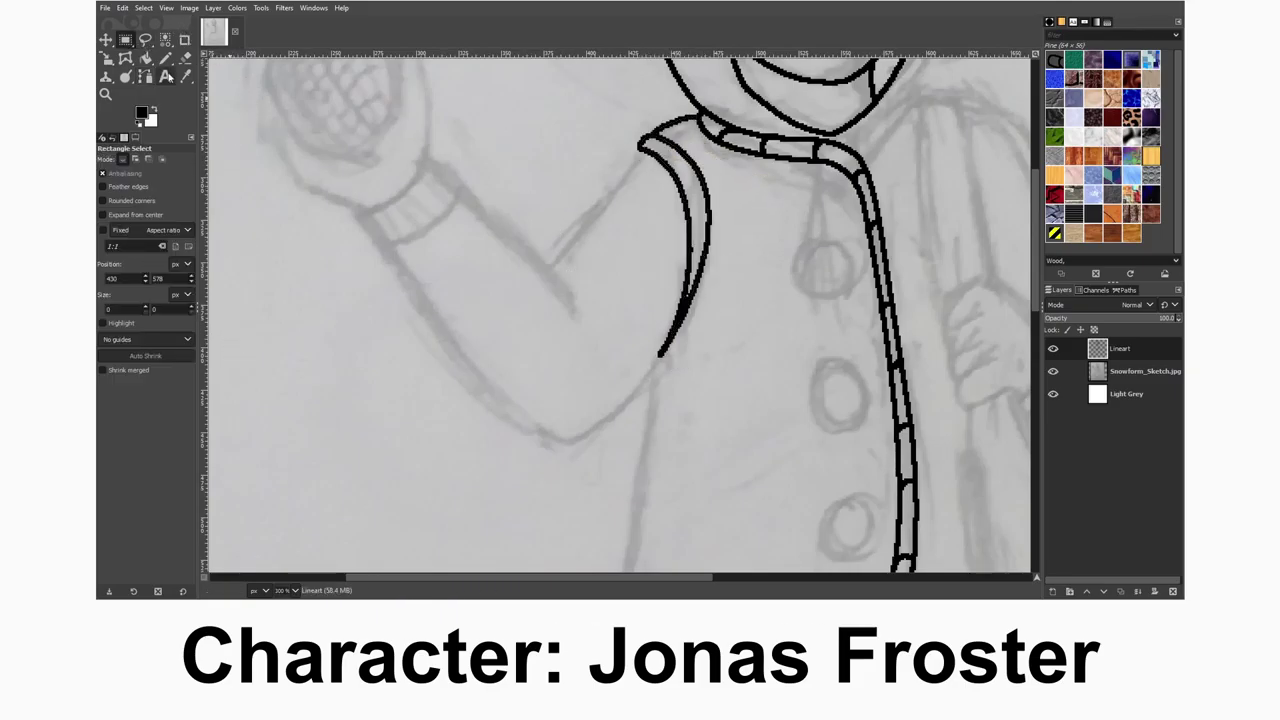
- Draw short divider lines across the armhole trim with the pencil
key(n)
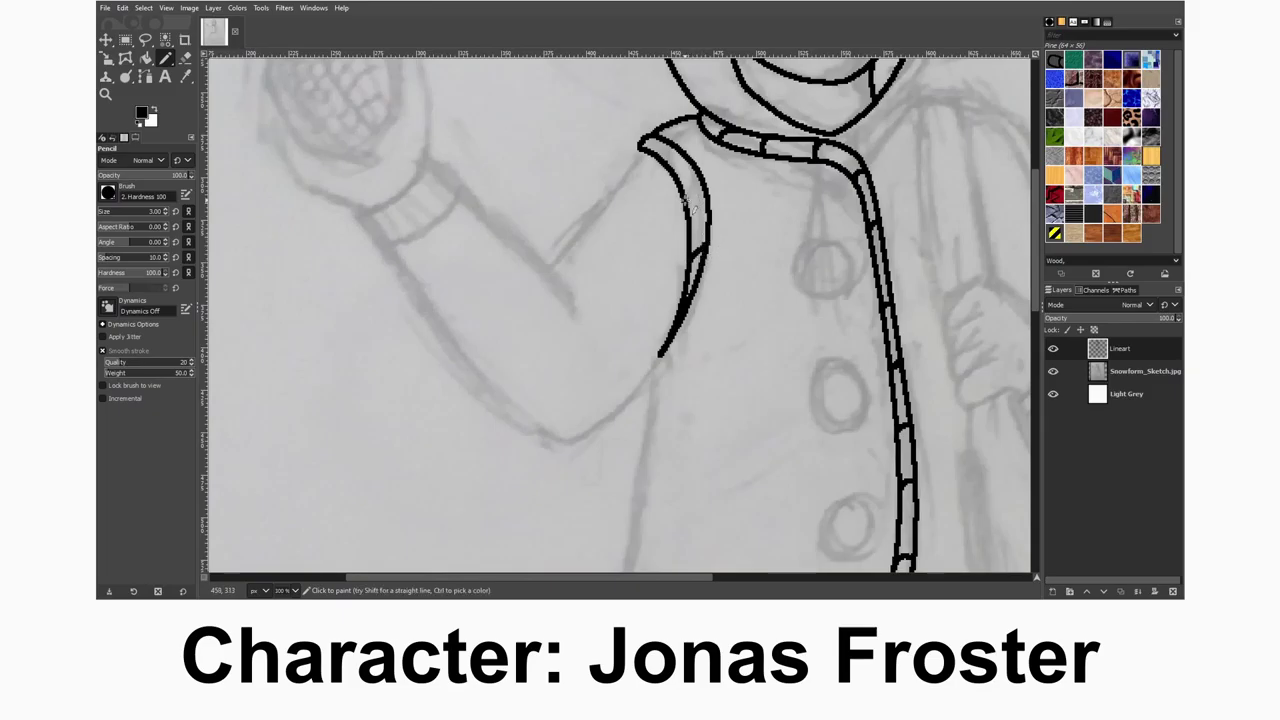
key(o)
key(n)
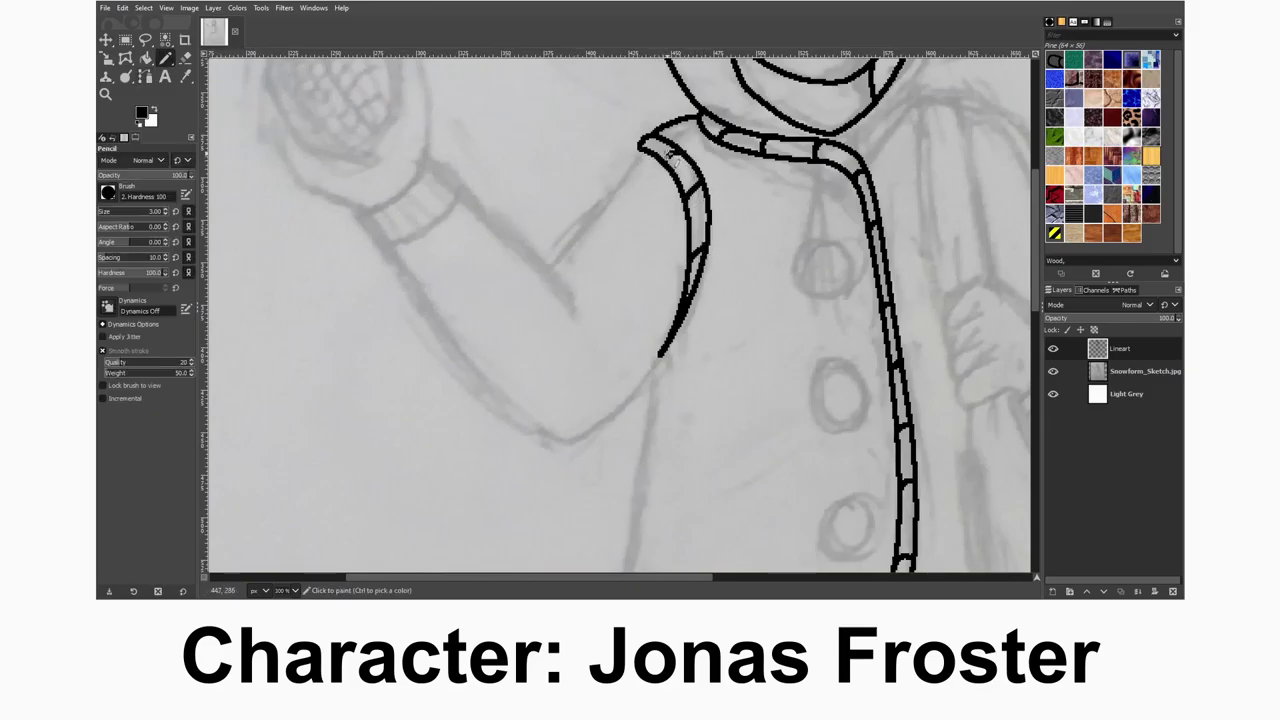
- Trace the raised arm's sleeve with a path from shoulder through elbow to wrist, including the curved cuff lines
scroll(672, 167, up, 2)
key(b)
scroll(605, 230, down, 2)
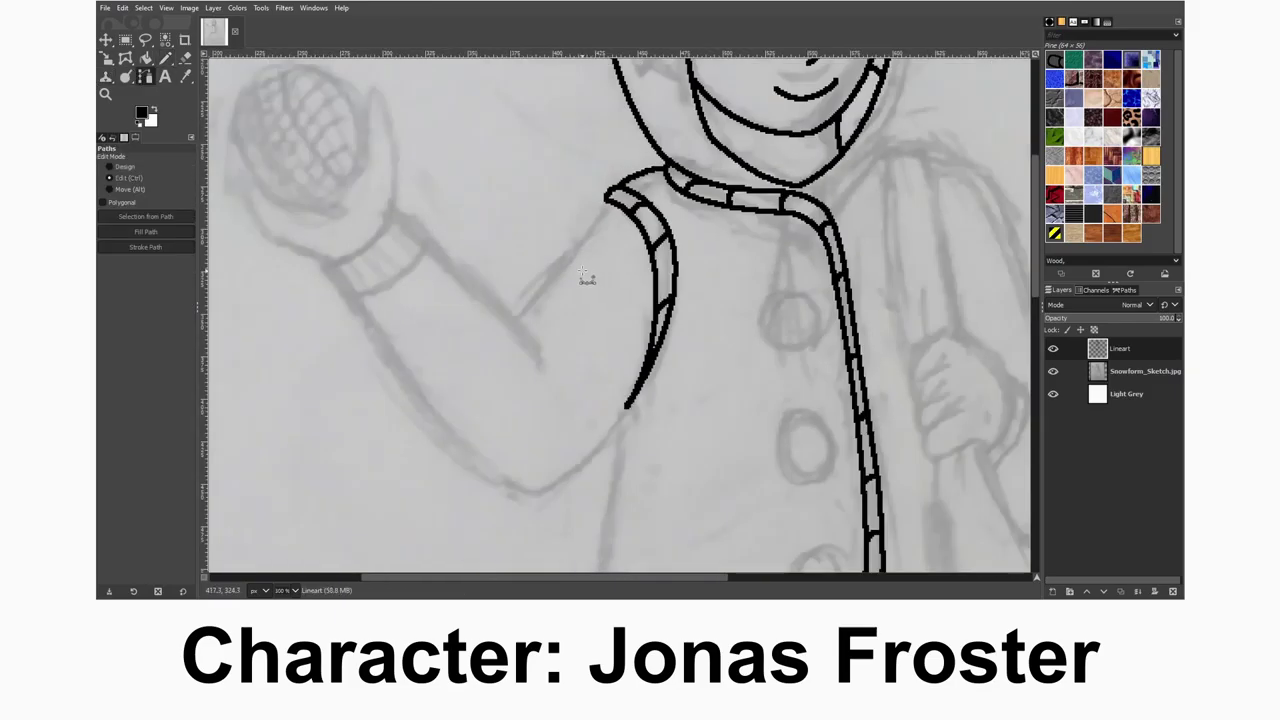
scroll(640, 316, left, 3)
click(620, 322)
click(430, 268)
click(501, 211)
click(651, 362)
drag(520, 375, 455, 310)
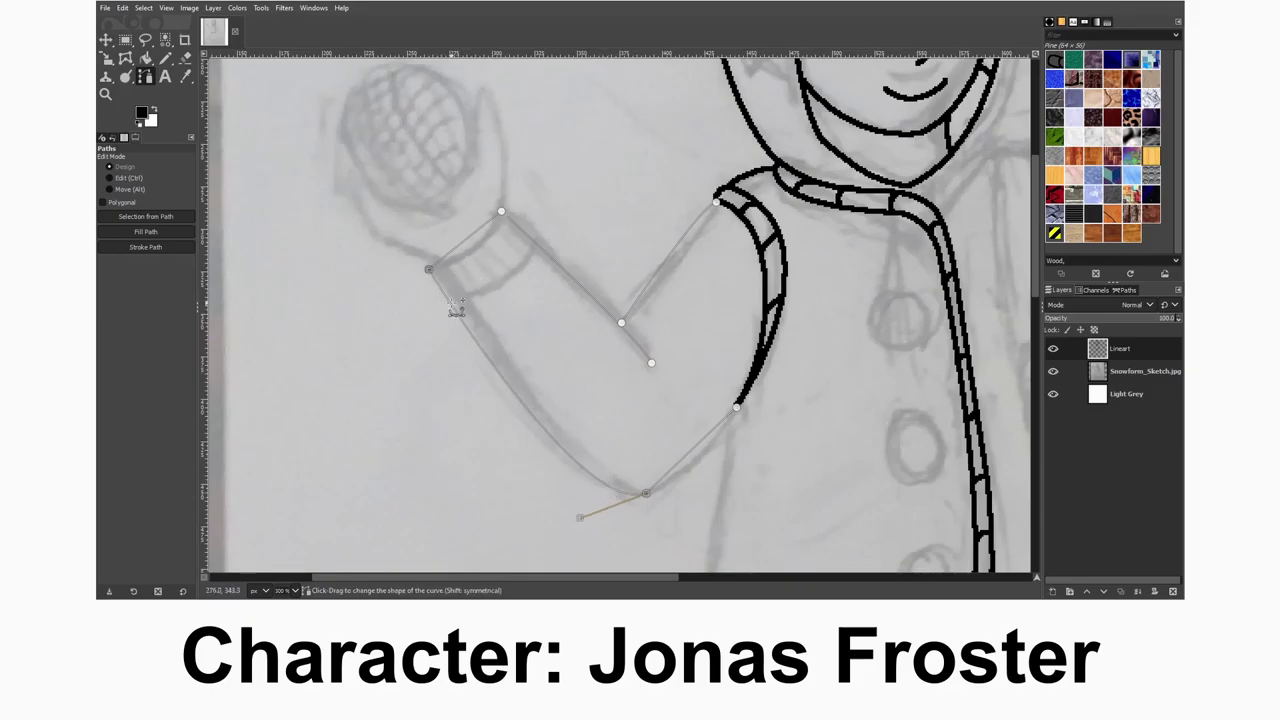
mouse_move(530, 238)
mouse_down()
mouse_move(486, 277)
mouse_move(545, 248)
mouse_up()
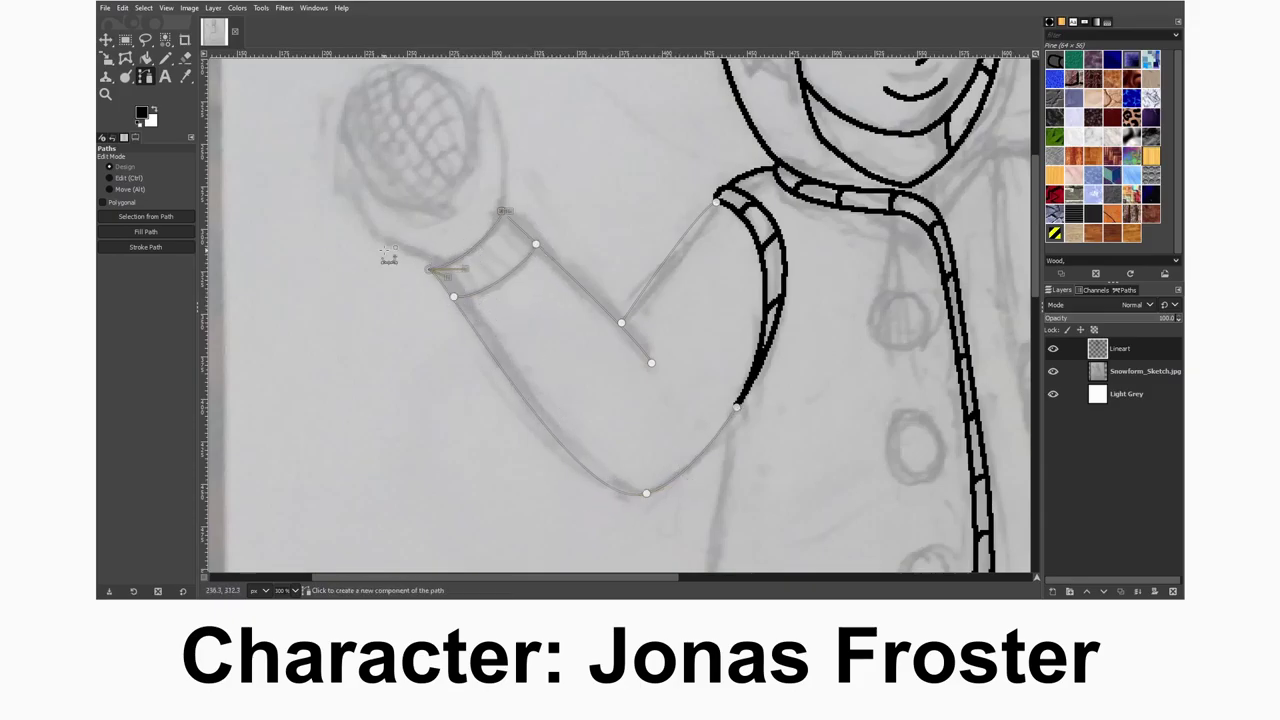
- Trace the raised hand from the wrist along the palm to the fingertips cupping the ball
scroll(432, 396, up, 3)
click(427, 396)
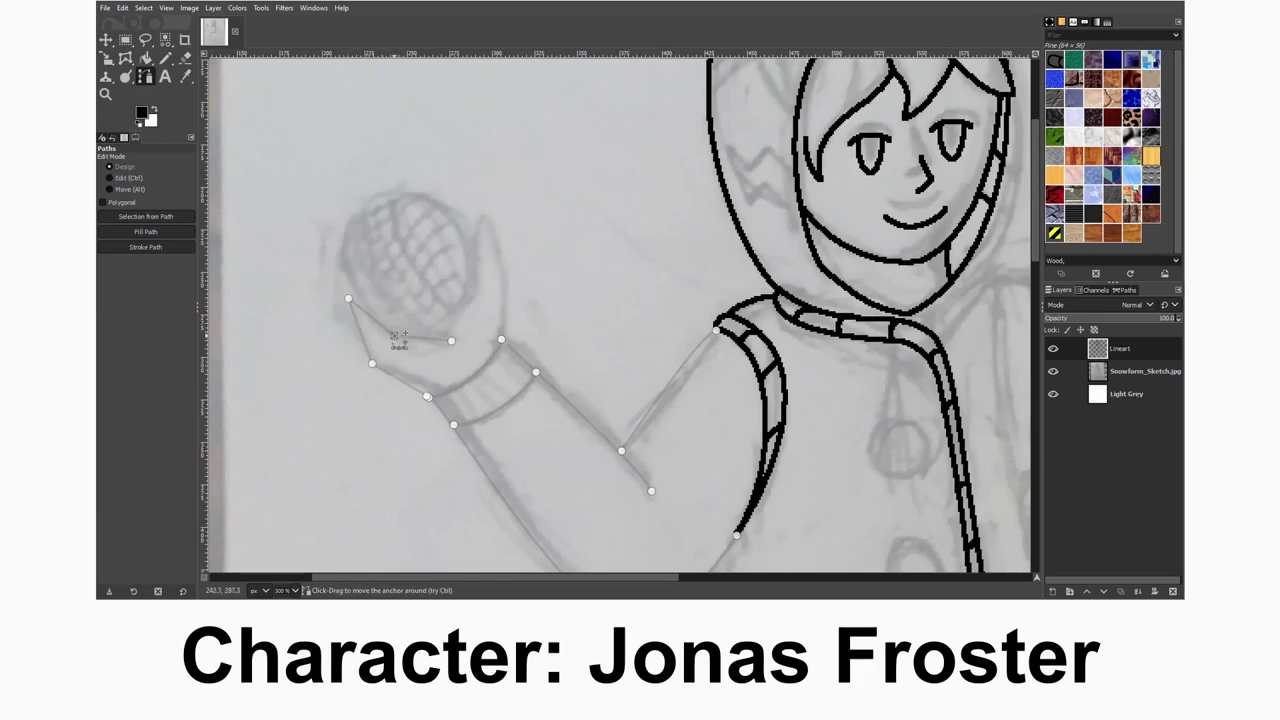
drag(372, 348, 343, 296)
click(335, 265)
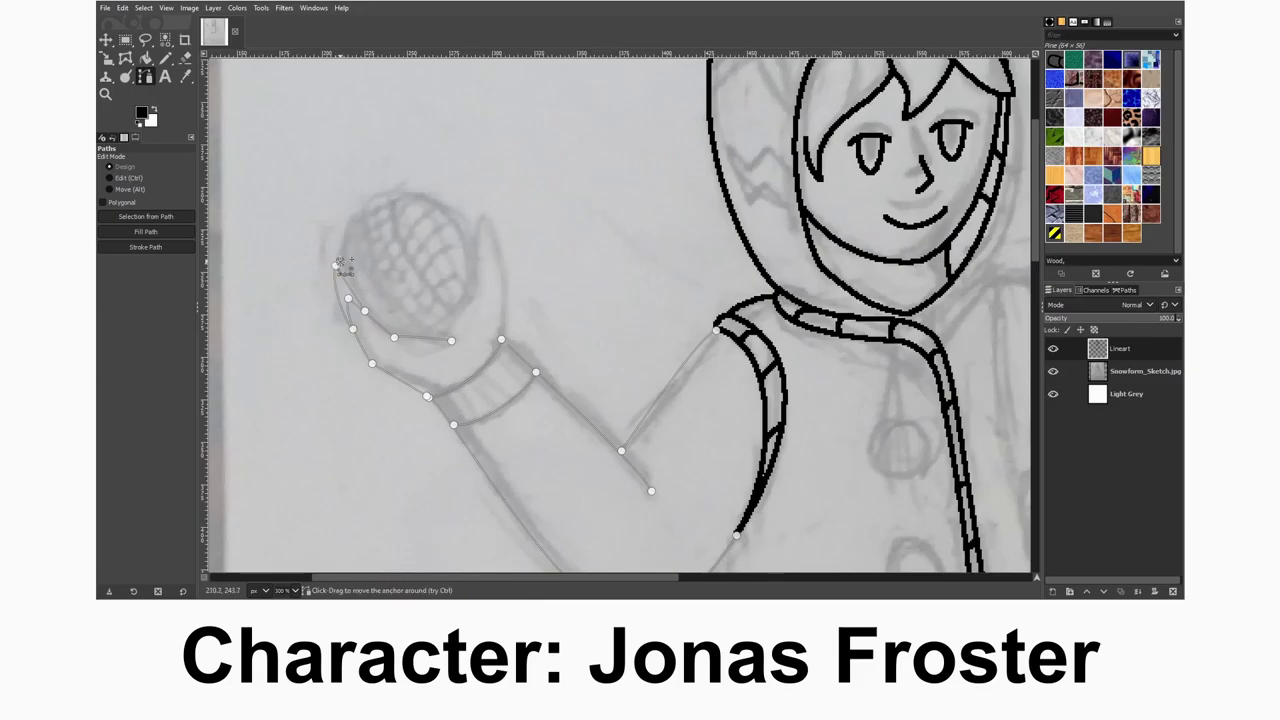
- Trace the round outline of the held ball and the pointed thumb beside it
drag(474, 265, 474, 190)
mouse_move(441, 336)
mouse_down()
mouse_move(474, 317)
mouse_move(505, 334)
mouse_move(480, 300)
mouse_move(455, 338)
mouse_up()
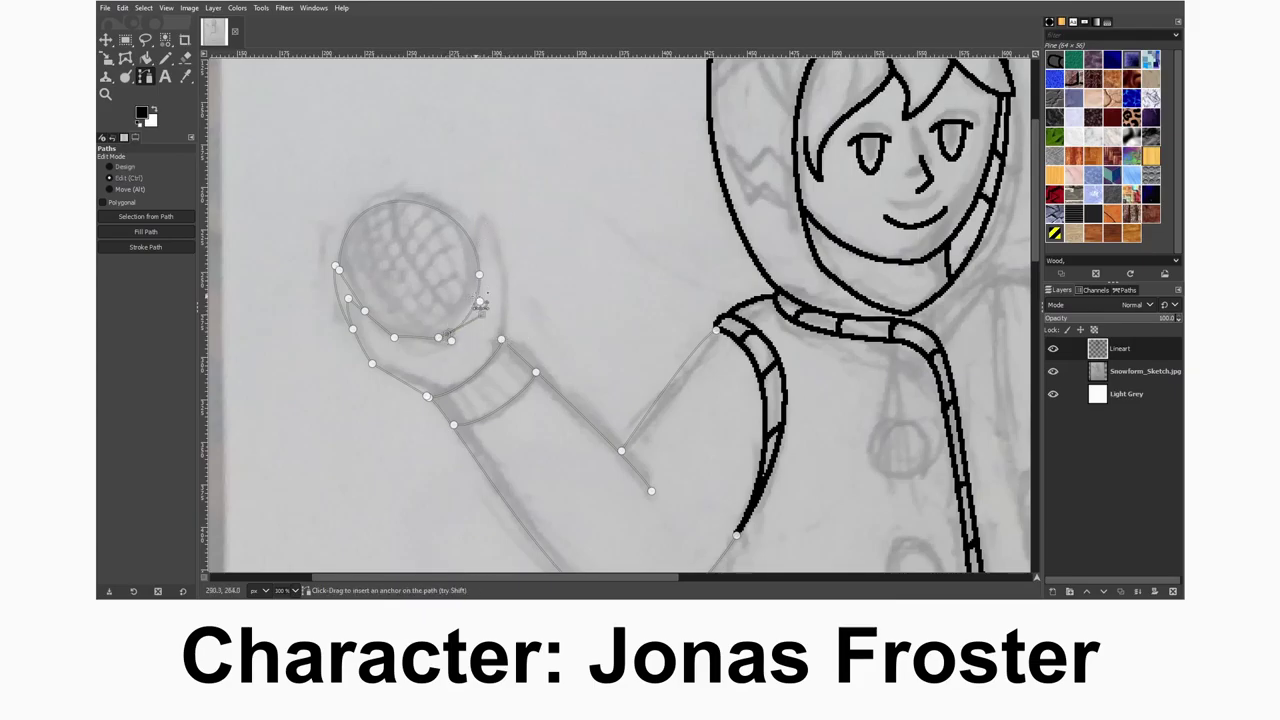
drag(473, 244, 487, 217)
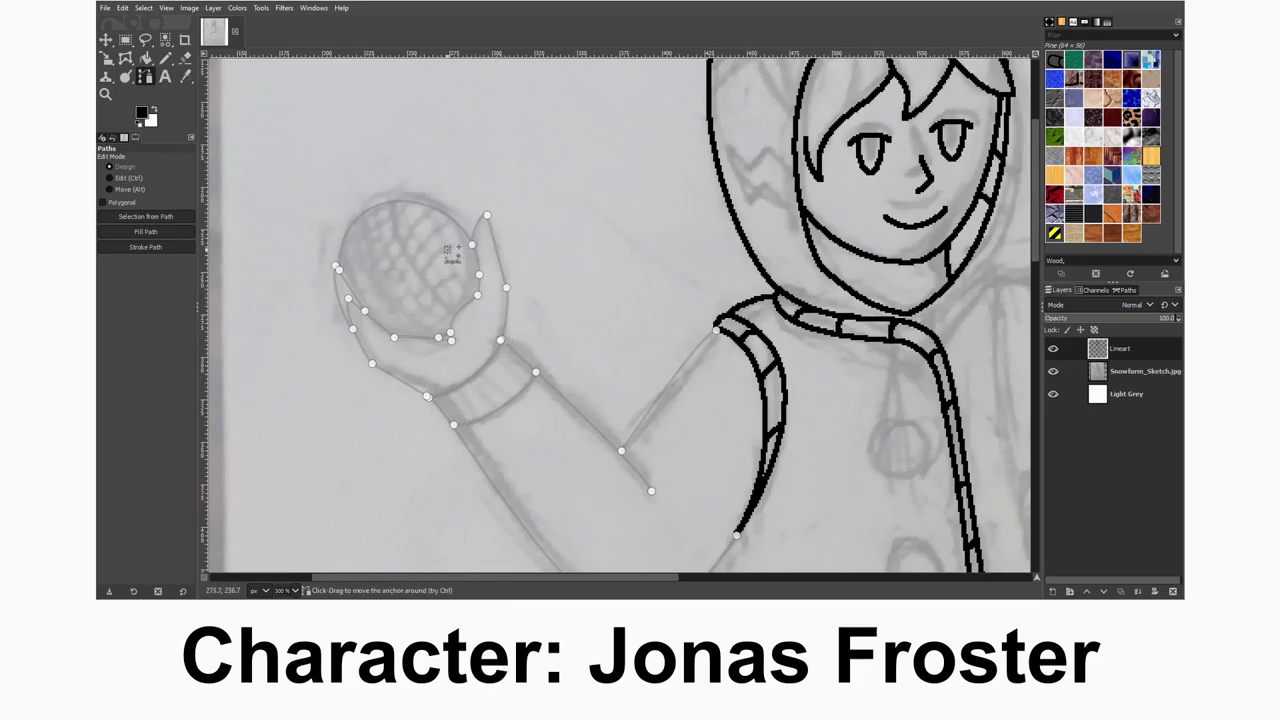
- Add two sets of curved lines across the ball and stroke the path of the arm, hand and ball
click(455, 316)
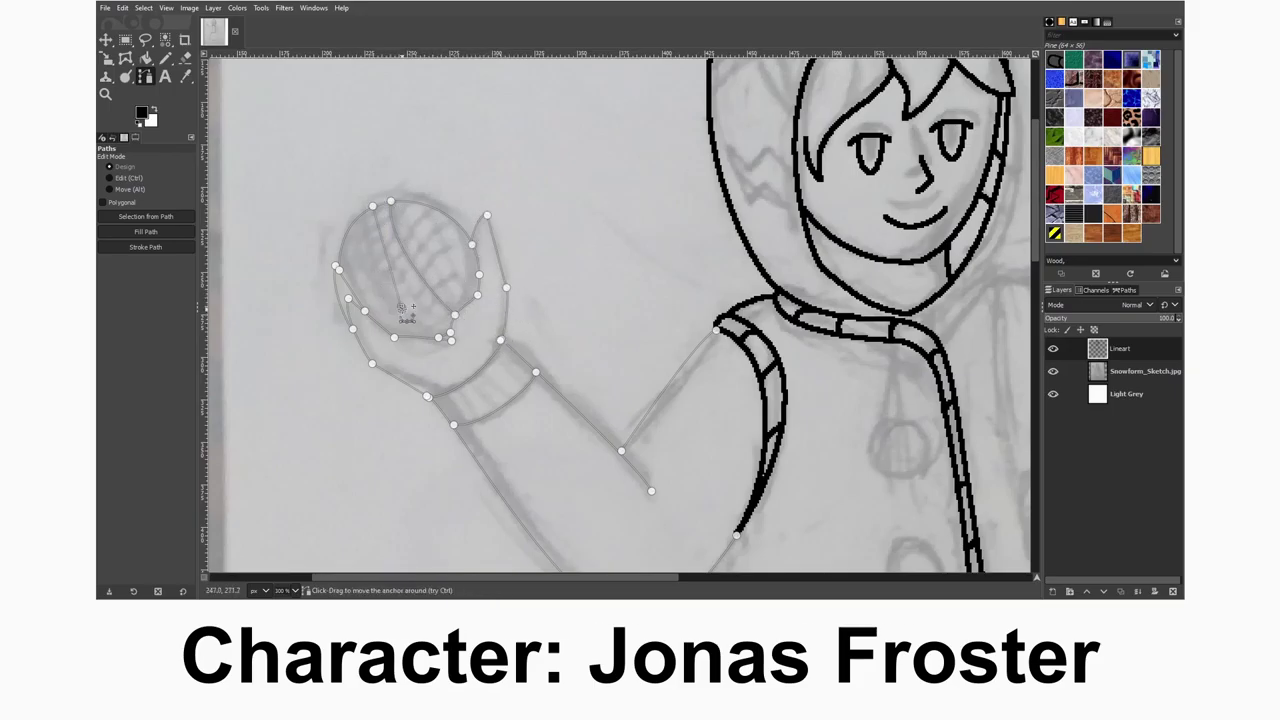
click(355, 220)
drag(366, 240, 440, 345)
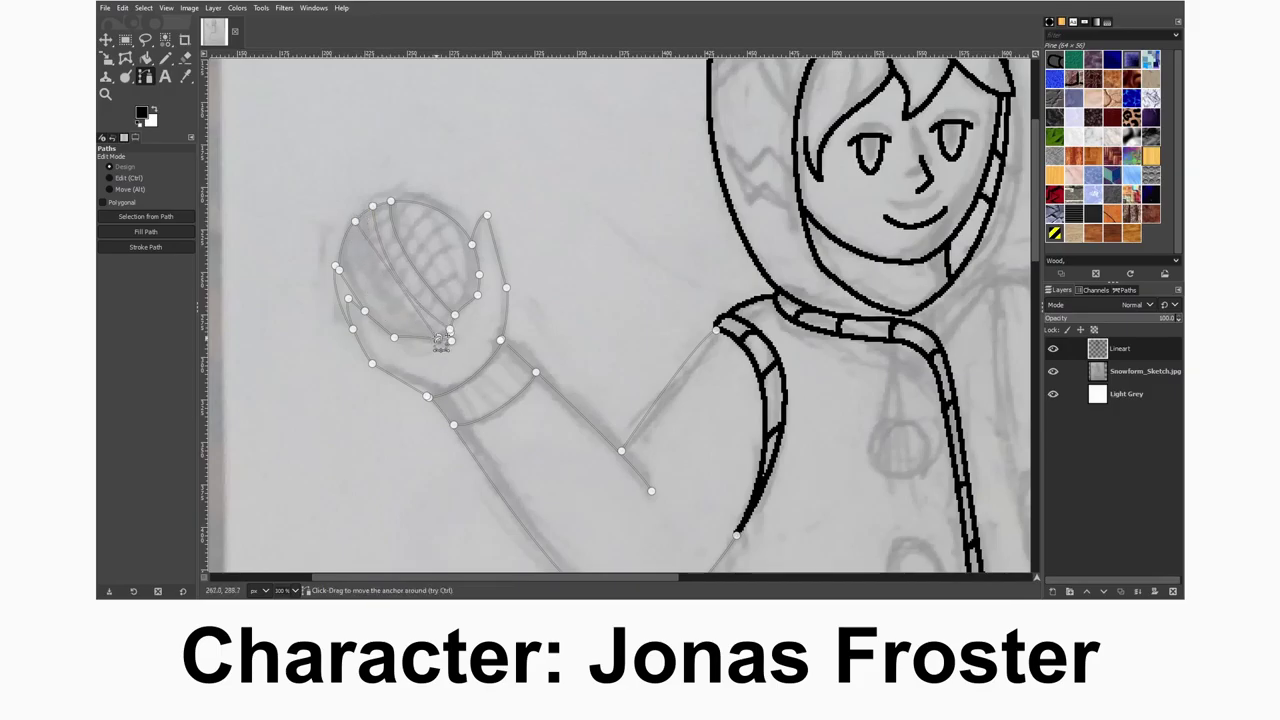
drag(355, 220, 359, 213)
click(347, 229)
click(416, 339)
drag(385, 300, 360, 270)
click(350, 229)
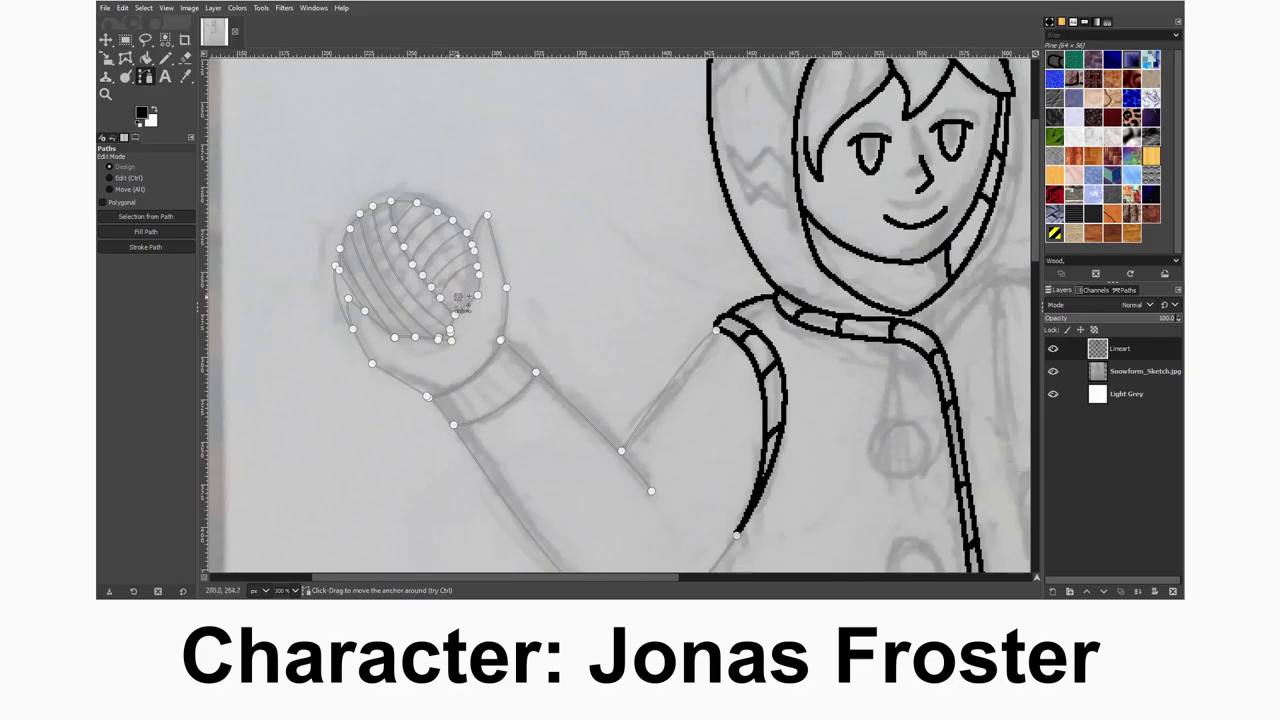
click(145, 246)
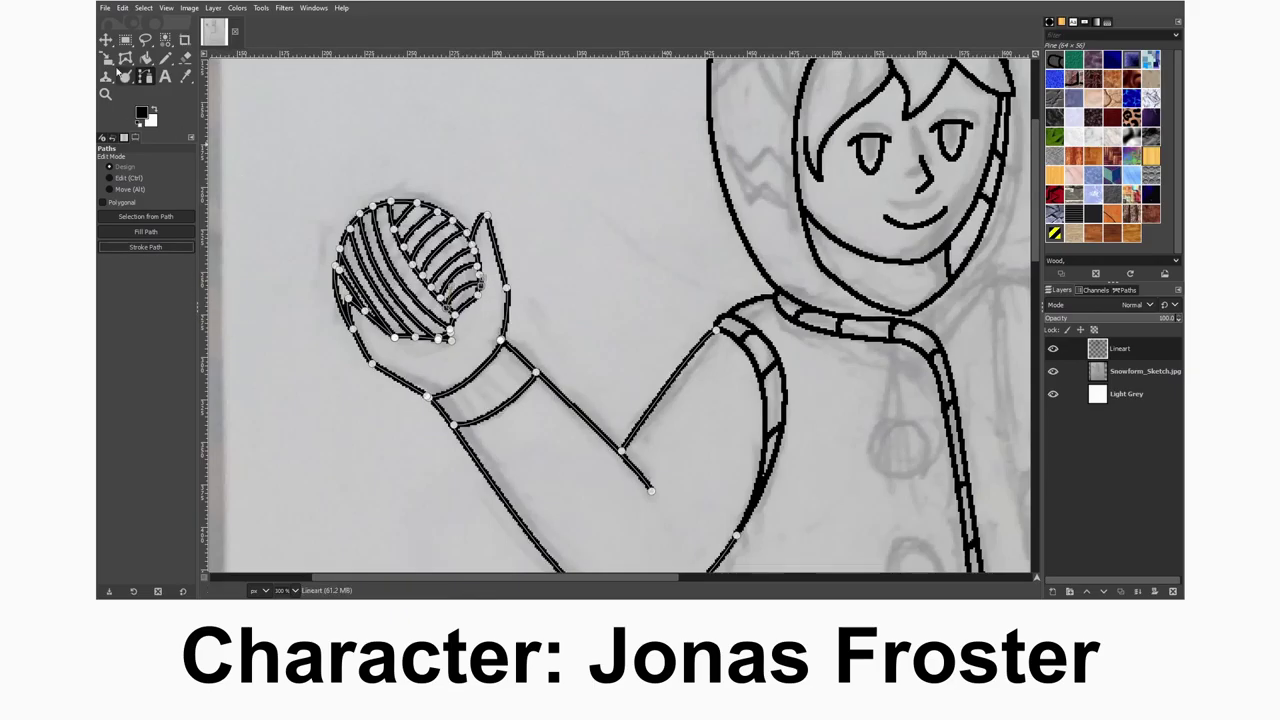
- Draw short crossing lines with the pencil between the curved bands on the thumb side of the ball
key(r)
scroll(370, 305, up, 2)
key(n)
scroll(300, 285, up, 1)
drag(645, 284, 620, 310)
mouse_move(640, 232)
mouse_down()
mouse_move(653, 266)
mouse_move(625, 280)
mouse_up()
mouse_move(660, 262)
mouse_down()
mouse_move(582, 292)
mouse_move(652, 310)
mouse_up()
scroll(595, 207, up, 3)
drag(604, 254, 568, 286)
drag(535, 280, 557, 310)
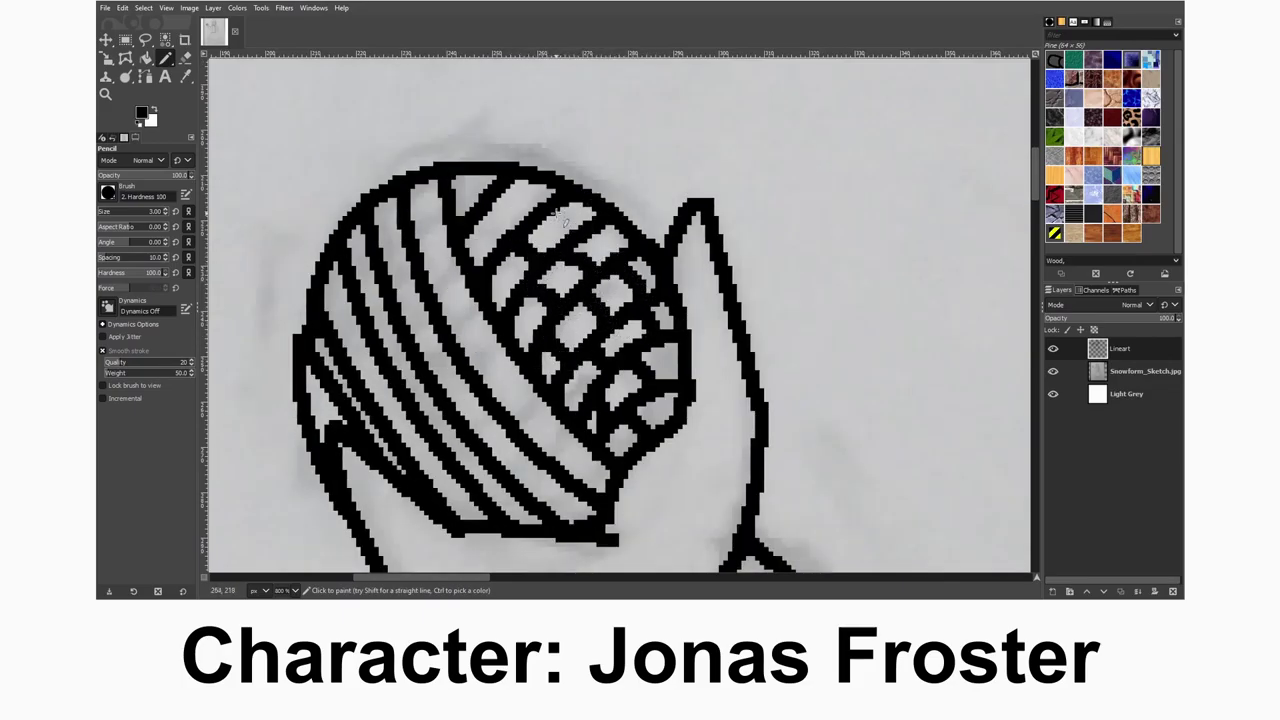
- Continue the pencil cross-hatching over the ball's upper part and down through the long bands on the fingertip side
drag(582, 208, 553, 230)
drag(534, 198, 496, 236)
drag(437, 205, 412, 236)
drag(366, 248, 357, 268)
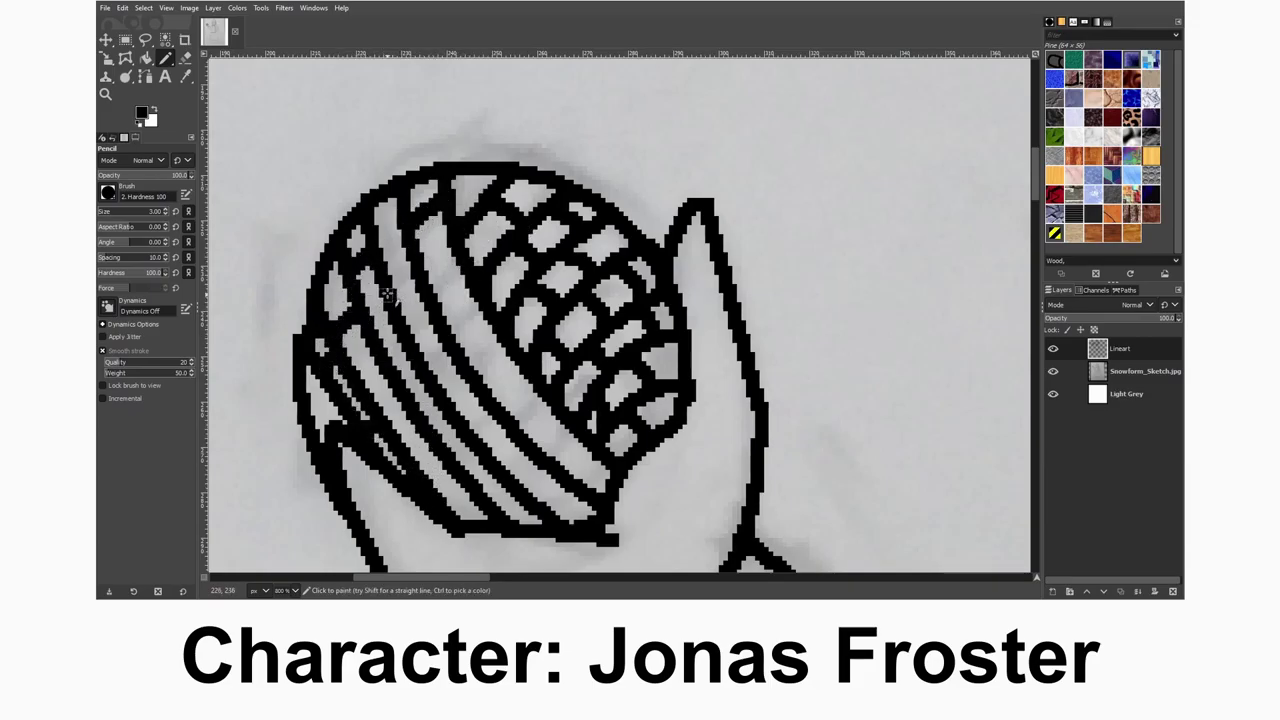
drag(458, 280, 434, 309)
mouse_move(514, 338)
mouse_down()
mouse_move(421, 418)
mouse_move(415, 471)
mouse_move(470, 448)
mouse_up()
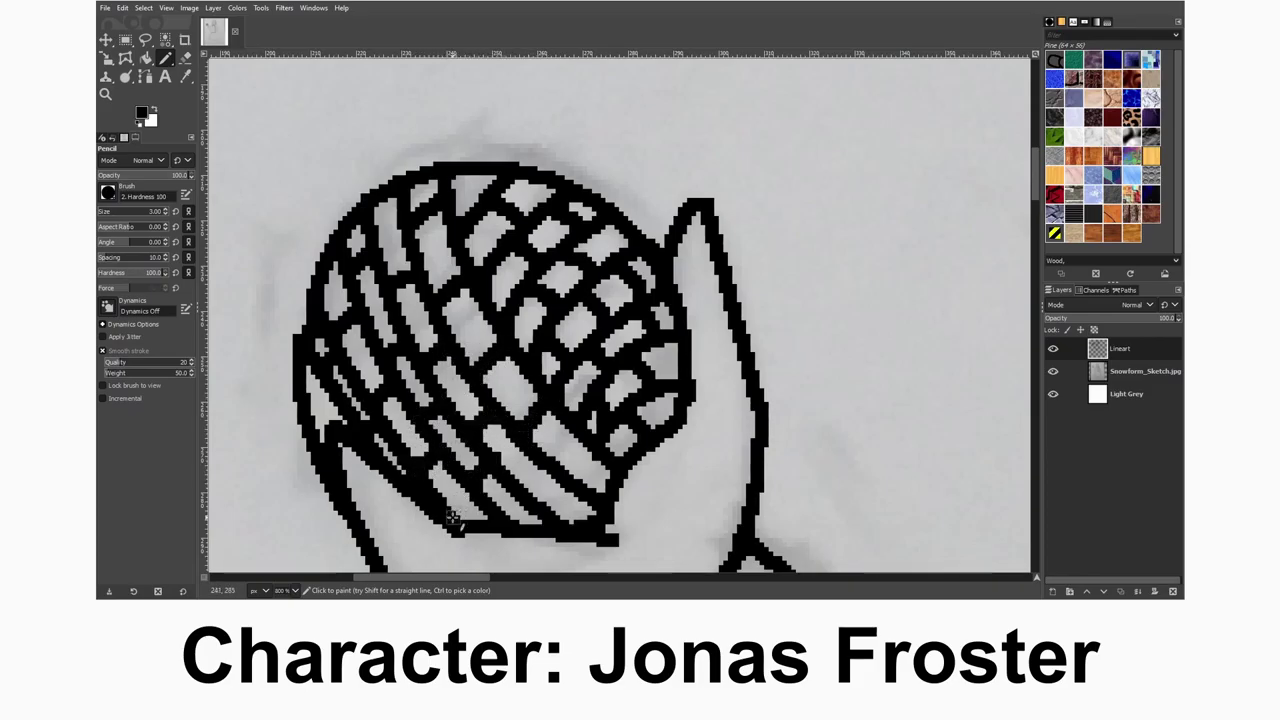
- Fill the remaining long gaps in the ball's weave with extra short pencil lines
scroll(544, 510, down, 3)
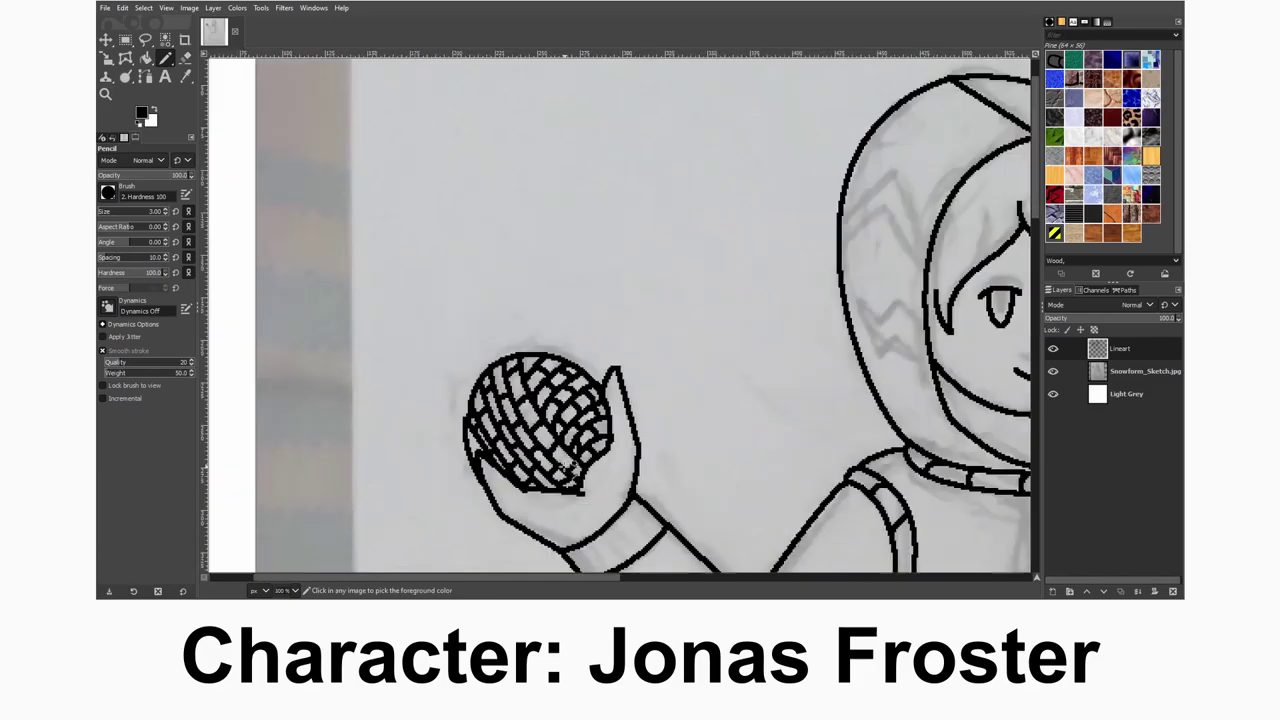
scroll(524, 390, up, 3)
drag(588, 436, 554, 494)
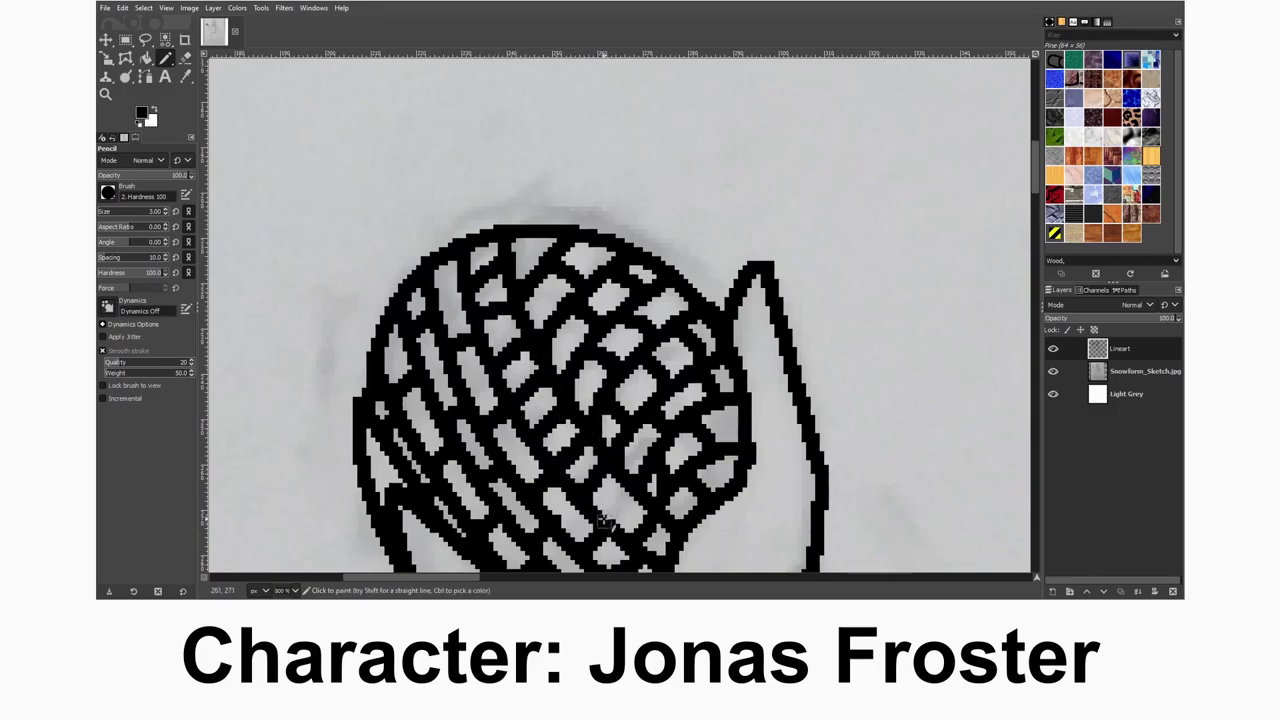
scroll(579, 390, down, 2)
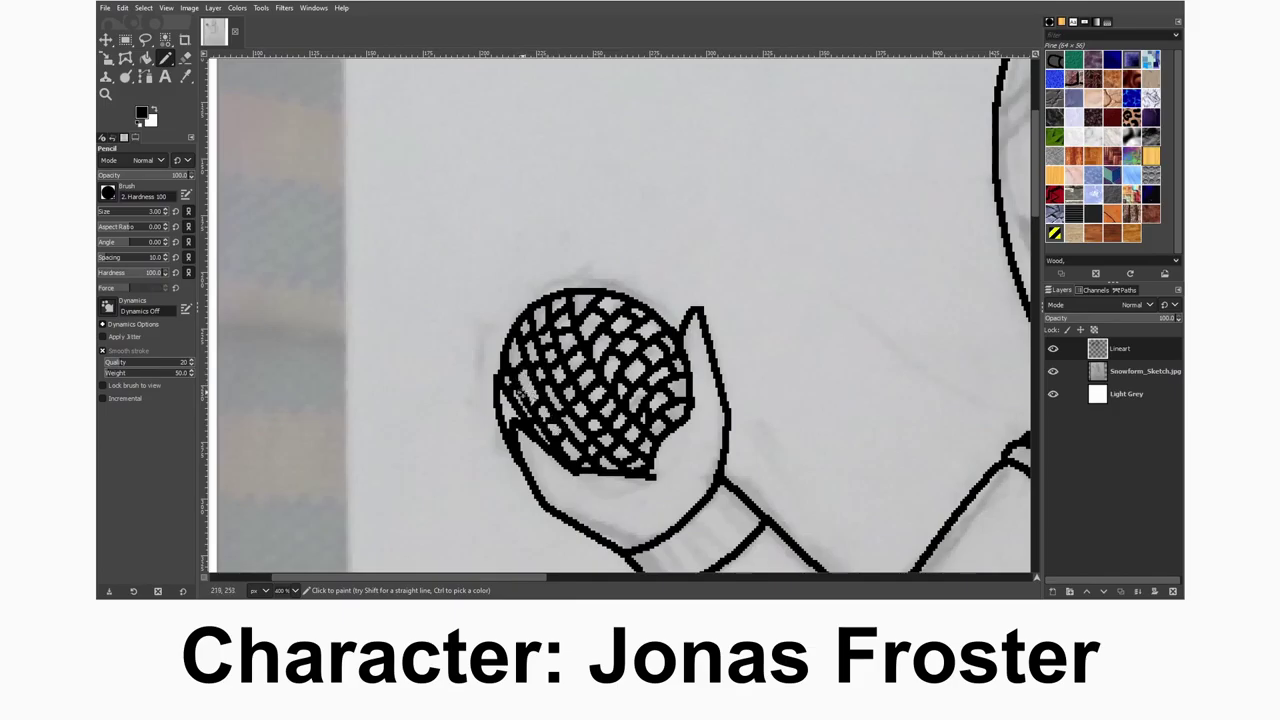
- Trace the hood's outer edge from beside the face down to the collar trim and stroke the path
scroll(526, 393, down, 3)
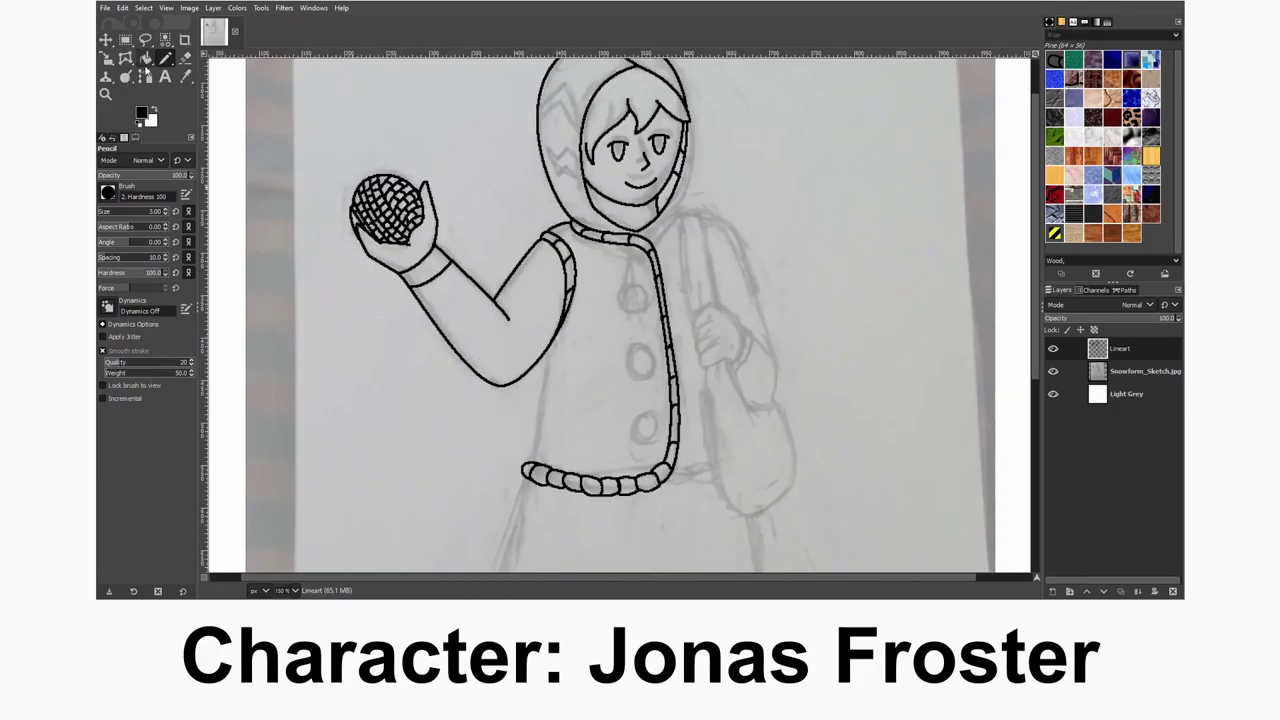
click(145, 75)
click(690, 137)
click(657, 248)
drag(678, 218, 642, 240)
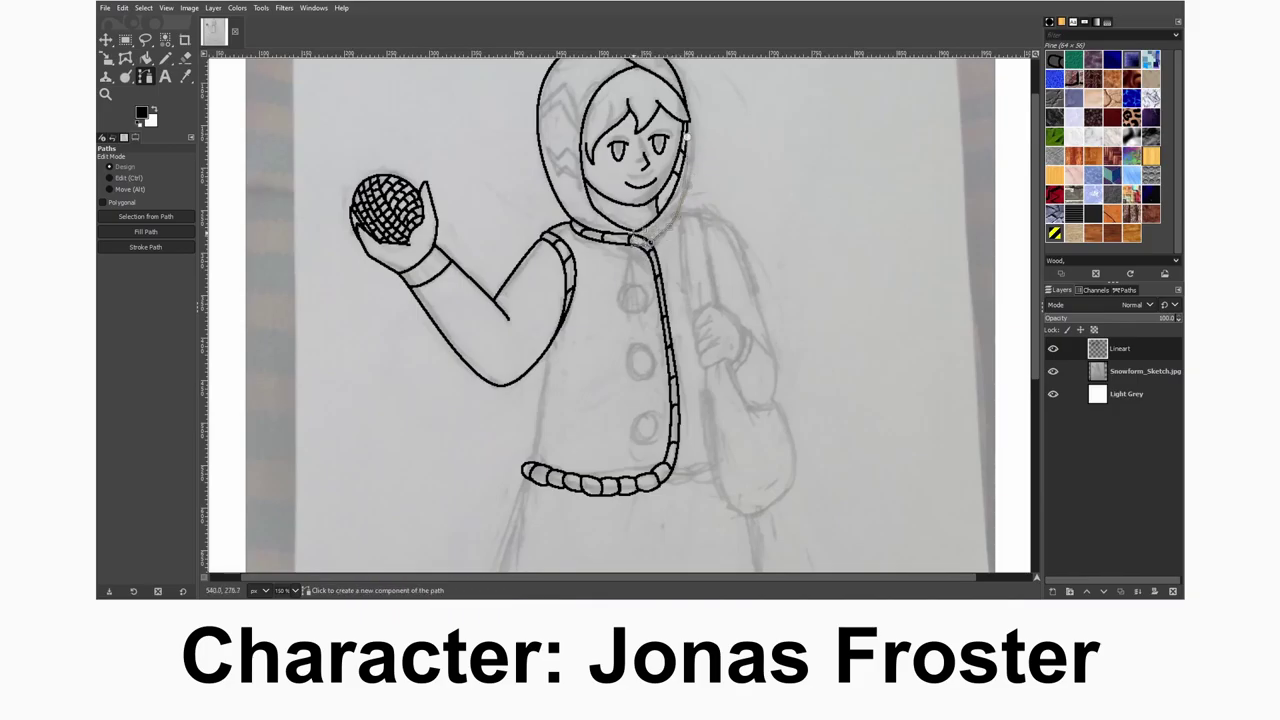
click(646, 240)
scroll(657, 245, up, 3)
key(n)
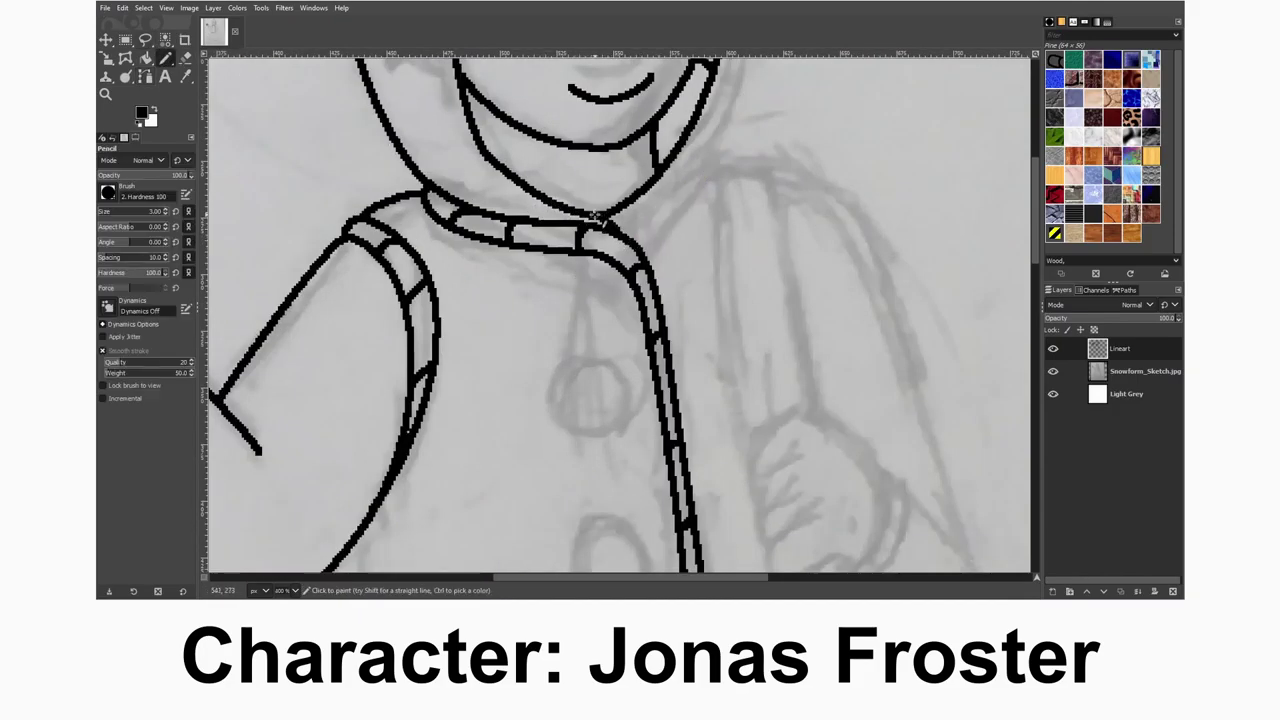
click(1127, 290)
key(b)
click(1088, 366)
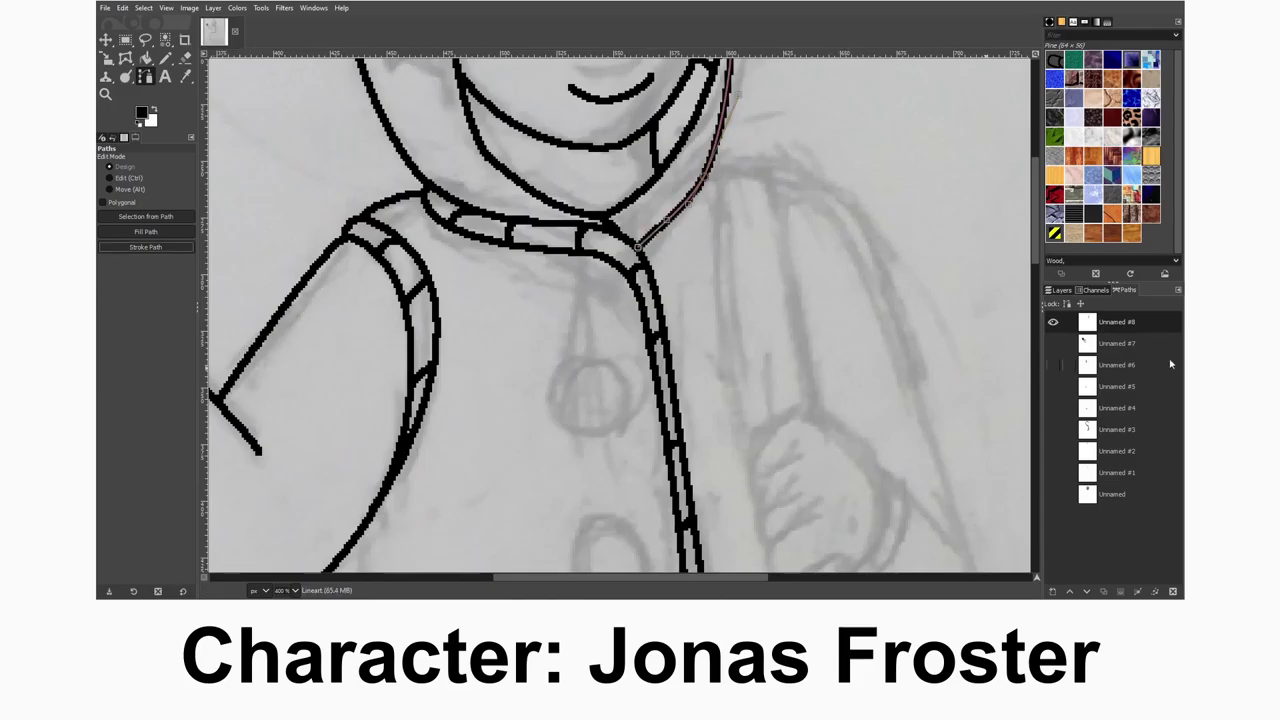
click(1057, 290)
- Trace the shoulder strap and the hand gripping it with a path, including the finger lines
scroll(662, 575, down, 2)
scroll(662, 575, right, 3)
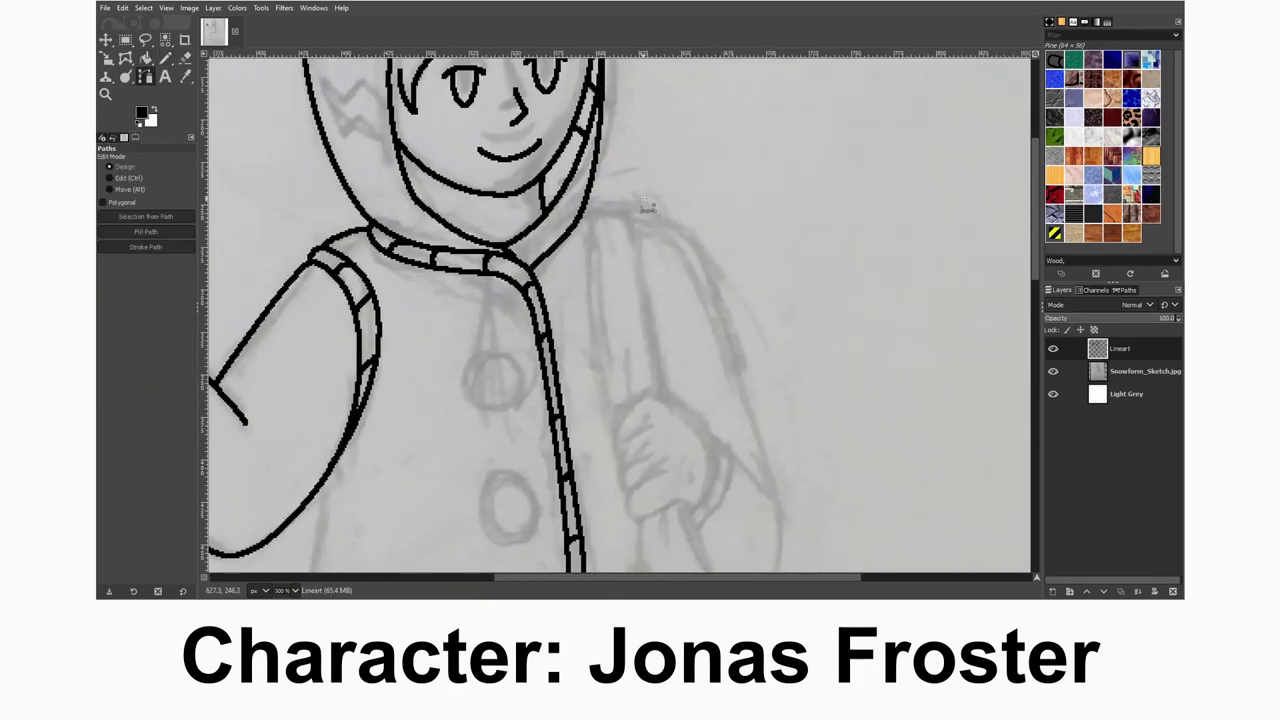
scroll(595, 222, up, 1)
scroll(595, 222, up, 3)
click(614, 288)
drag(617, 86, 625, 87)
click(652, 262)
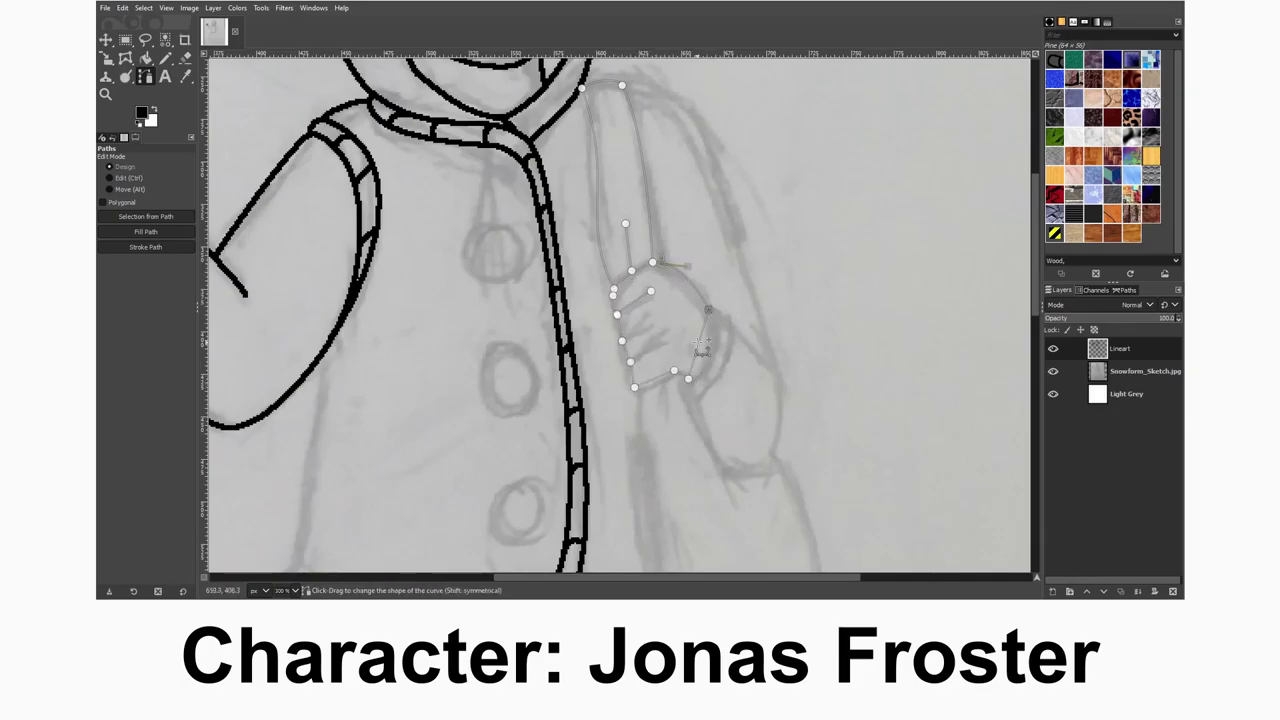
drag(697, 341, 708, 350)
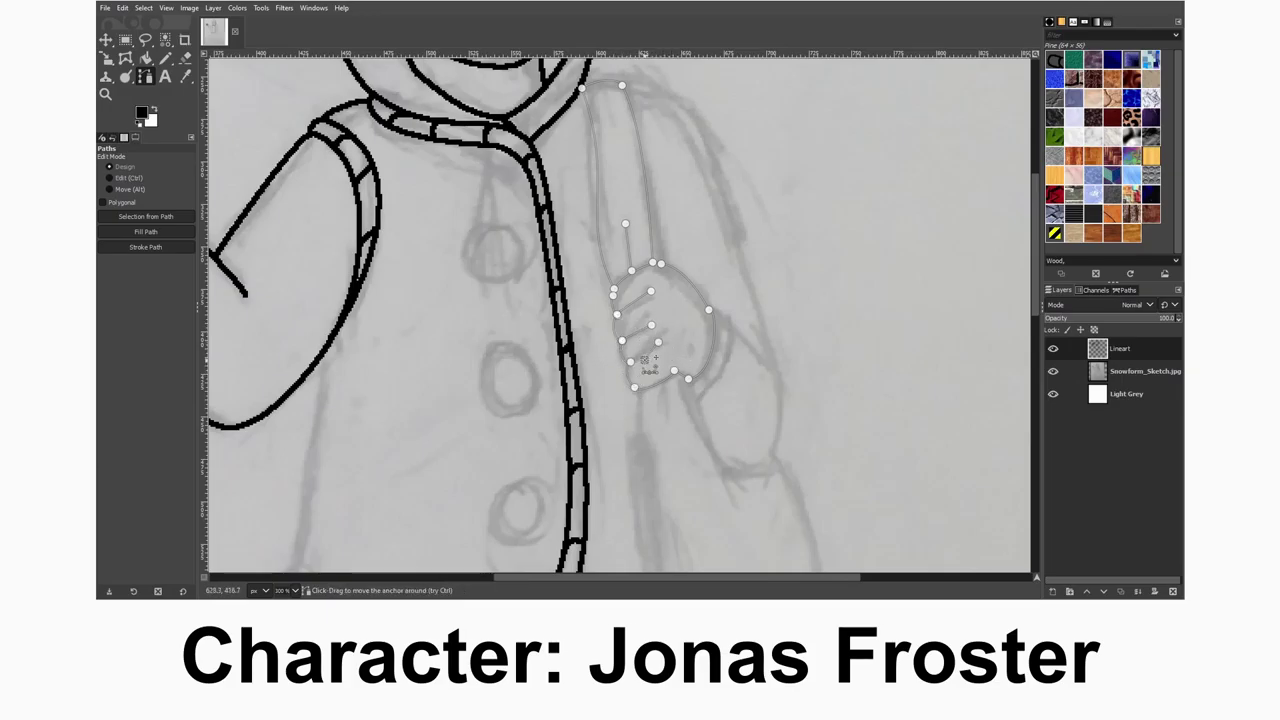
- Trace the sack hanging below the gripping hand and the hem trim segments between the coat front and the sack
scroll(648, 318, down, 3)
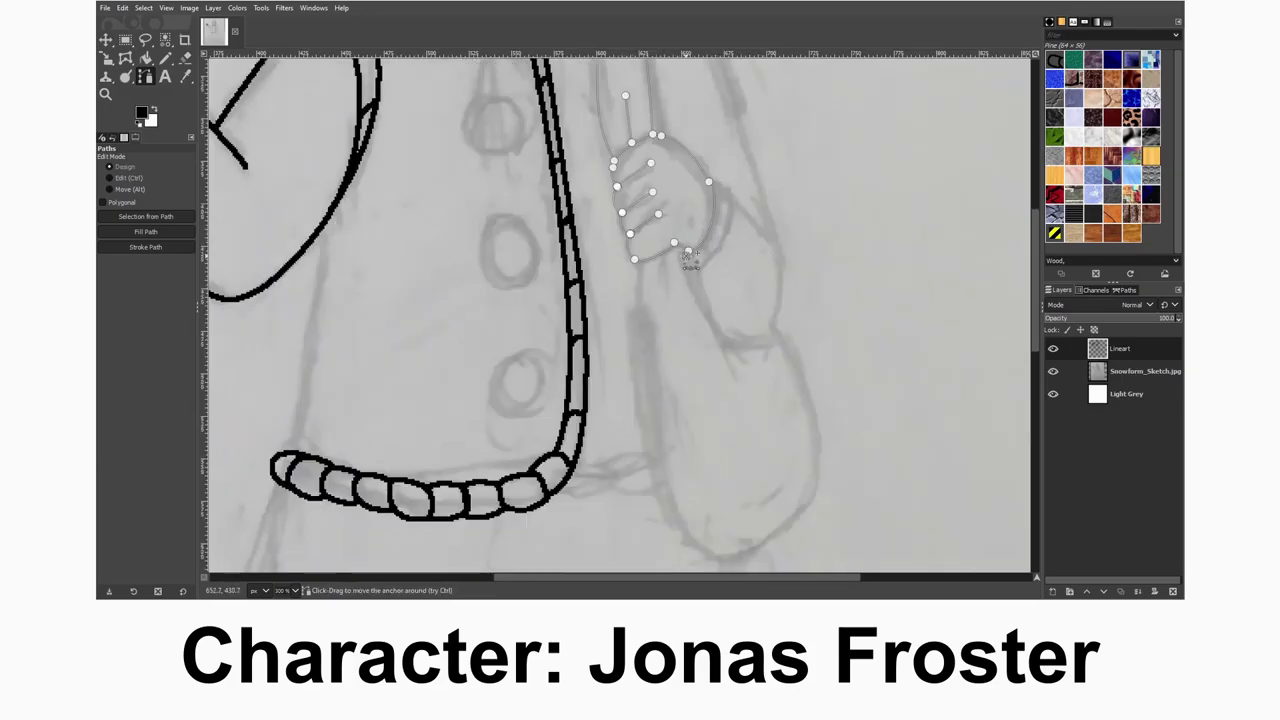
scroll(668, 285, down, 3)
click(718, 430)
click(815, 367)
click(777, 203)
drag(718, 430, 704, 428)
drag(801, 366, 818, 367)
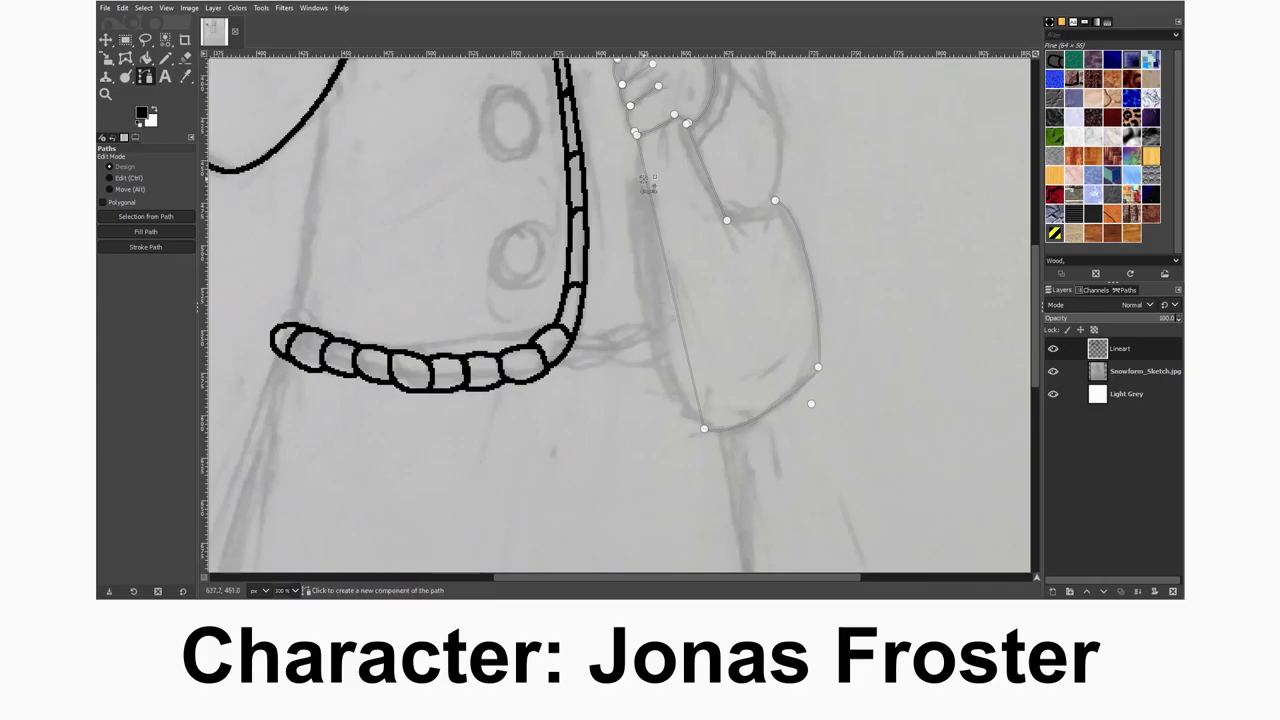
drag(648, 188, 652, 300)
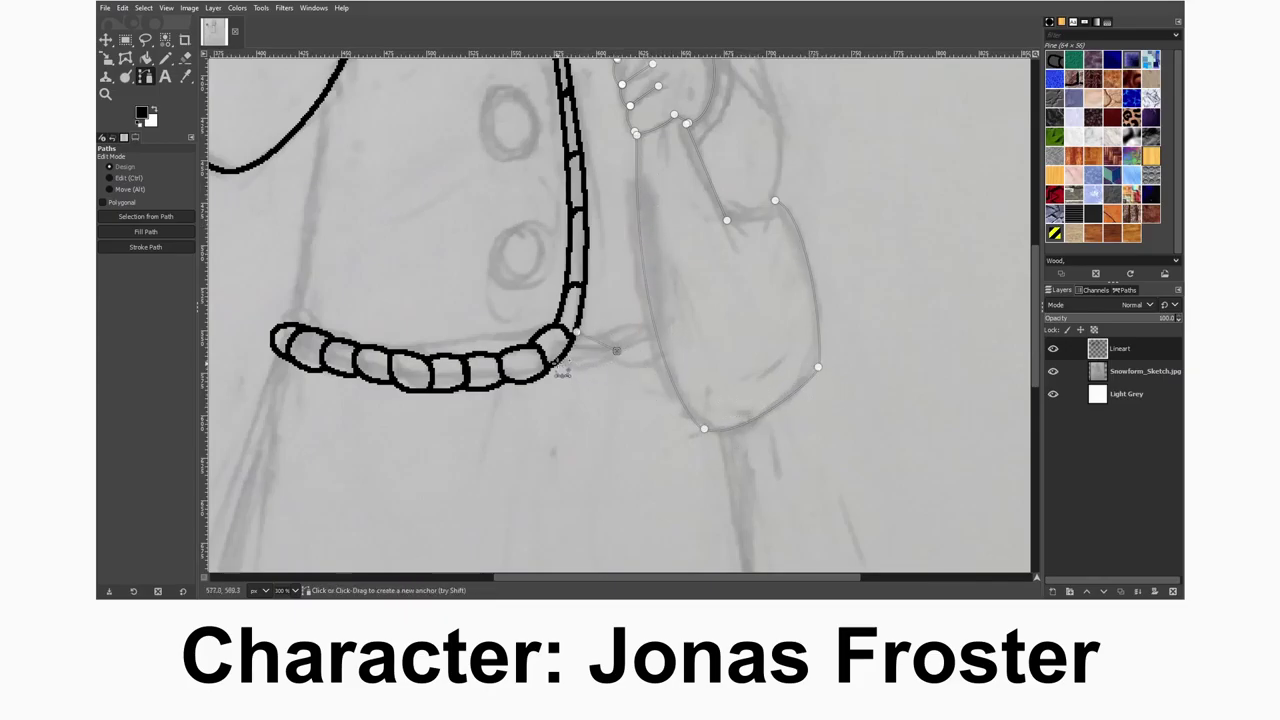
drag(556, 363, 597, 383)
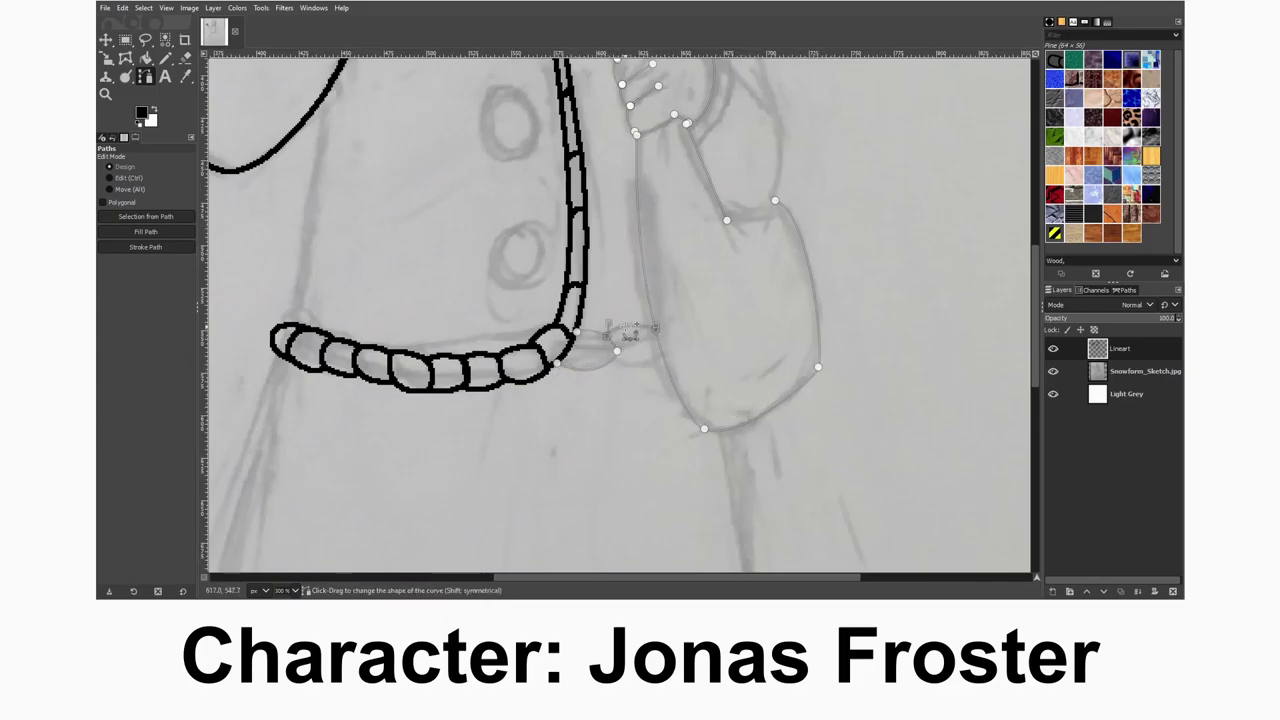
- Trace the strap-side sleeve from shoulder to elbow with its fold and curved cuff, and stroke the path
scroll(641, 375, up, 5)
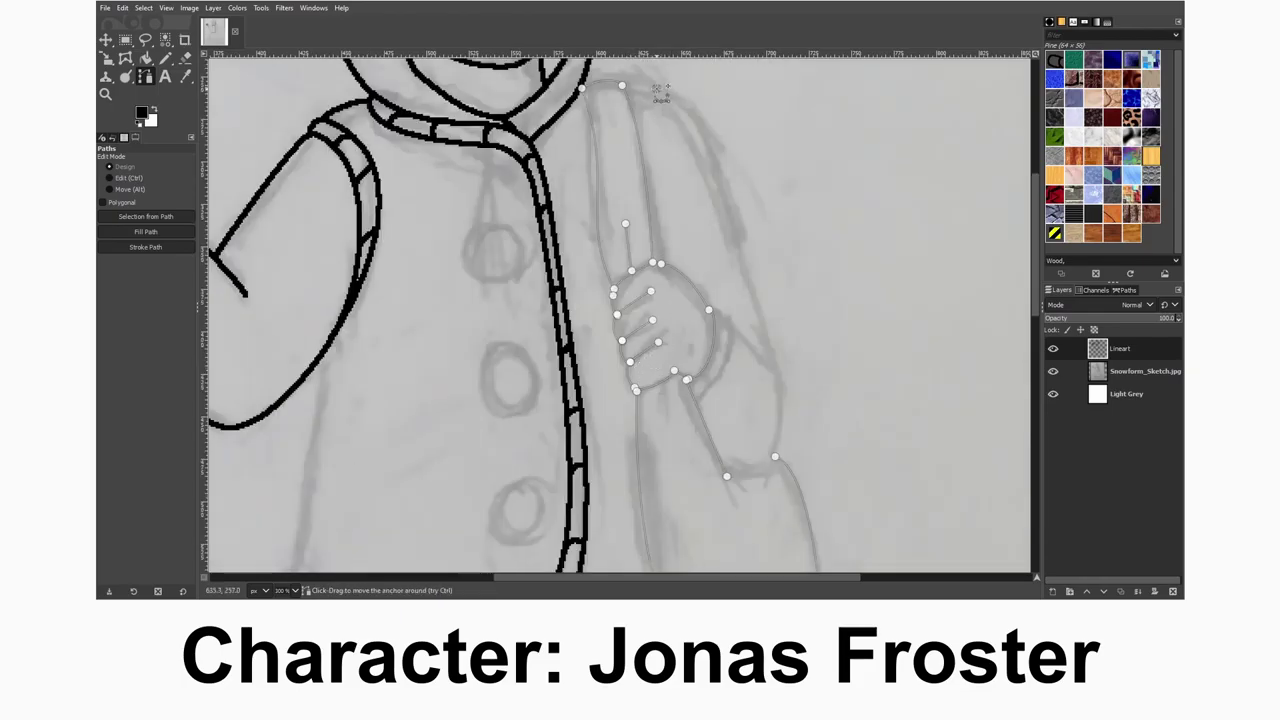
click(780, 408)
drag(640, 112, 737, 191)
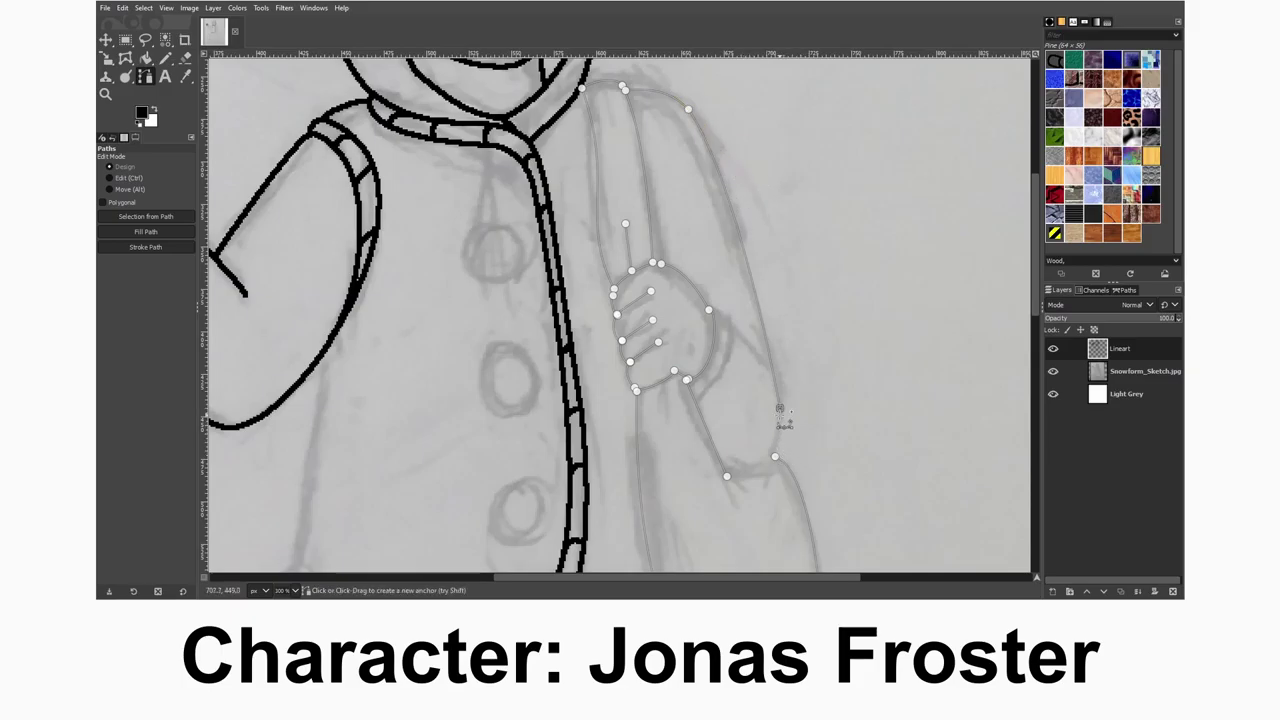
drag(732, 480, 758, 382)
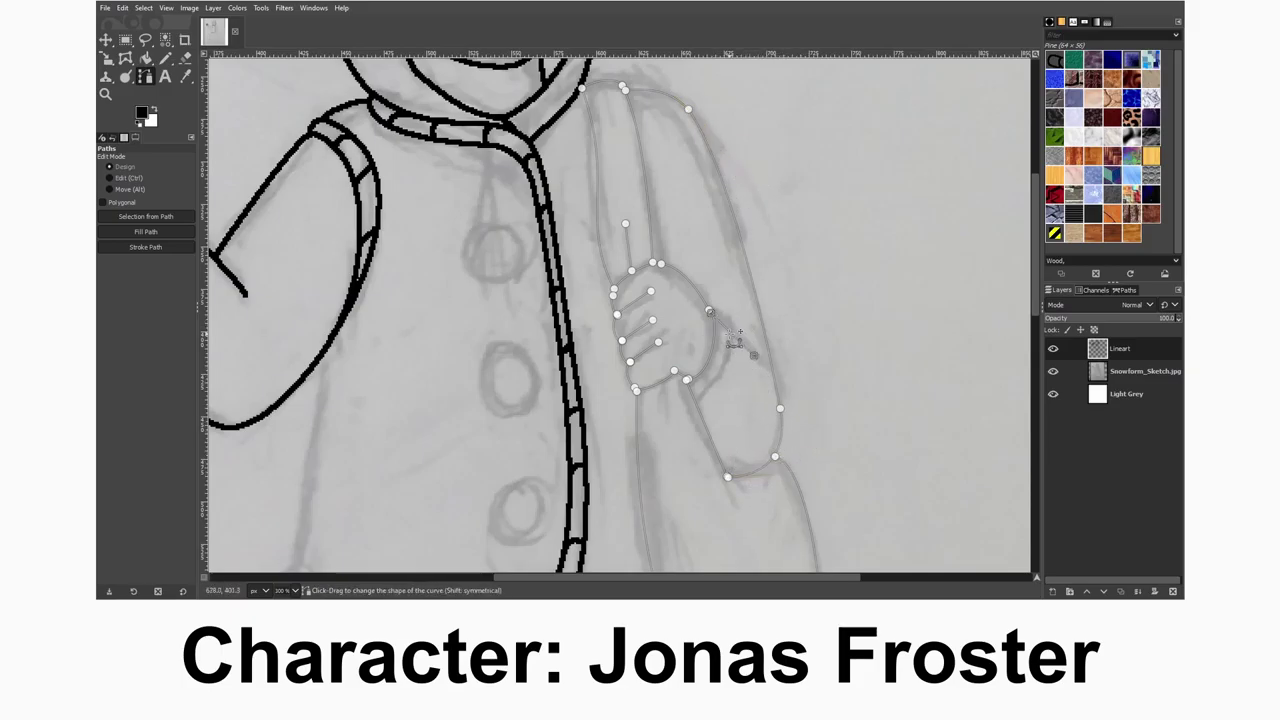
mouse_move(710, 398)
mouse_down()
mouse_move(694, 400)
mouse_move(733, 380)
mouse_up()
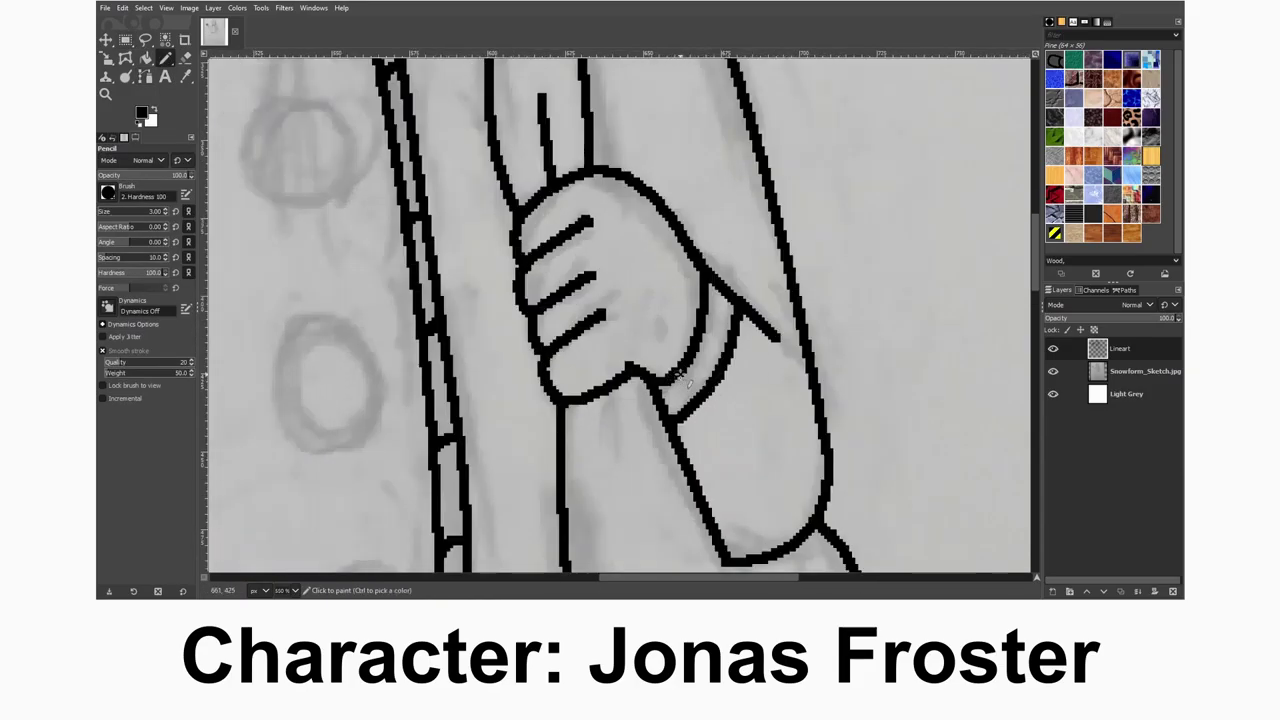
- Draw a short pencil line below the gripping hand, and trace and stroke the coat's side edge from armhole to hem trim
drag(618, 388, 604, 482)
key(2)
scroll(577, 483, down, 3)
key(b)
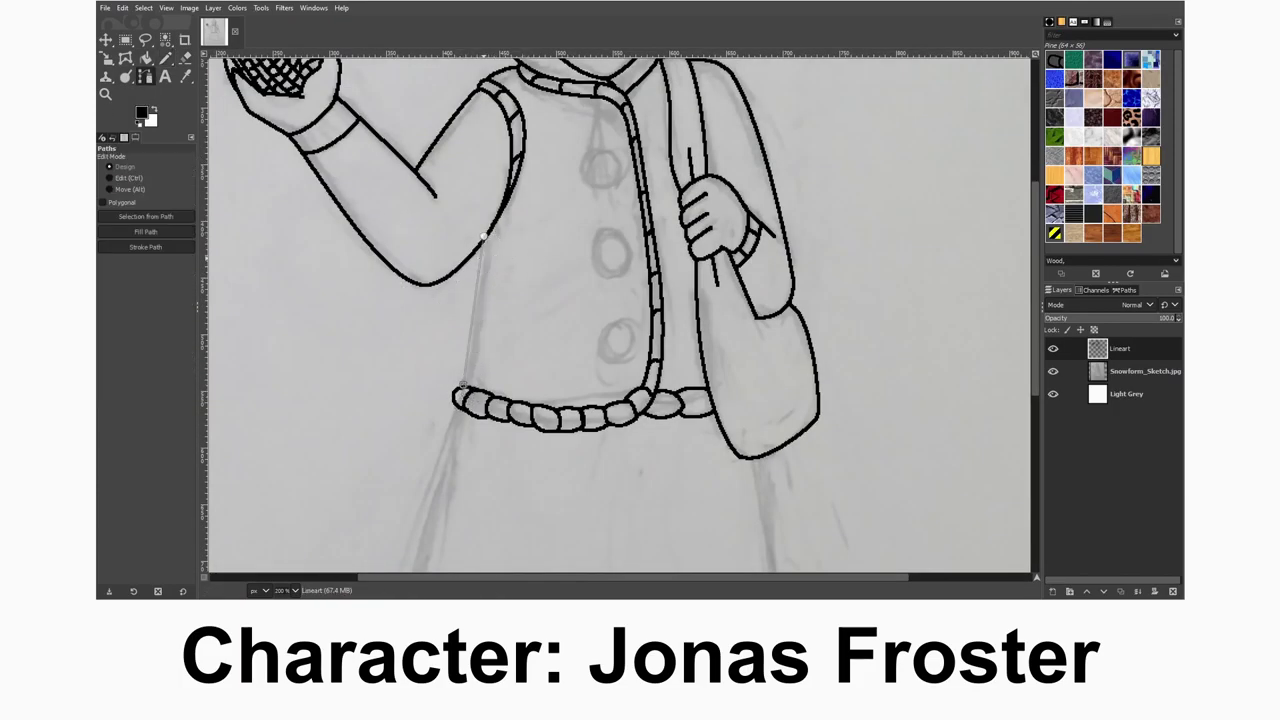
scroll(557, 335, up, 3)
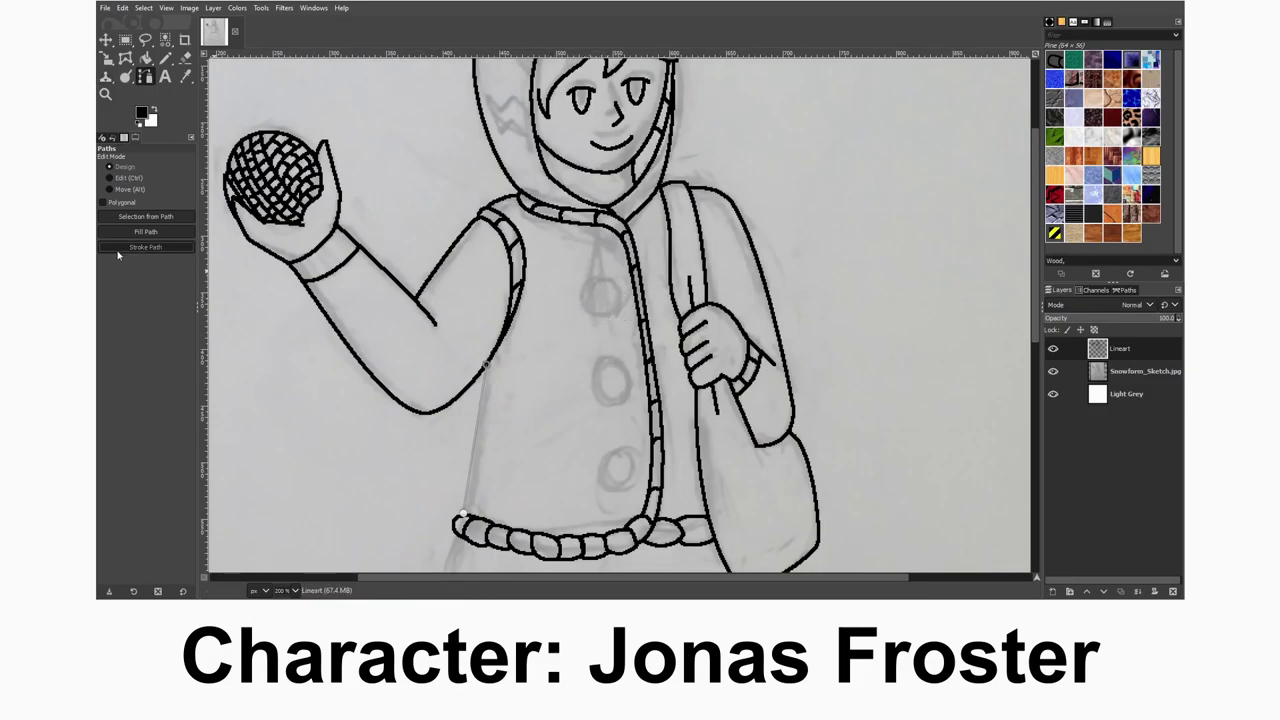
- Outline a round button about 31 by 32 px on the coat front by stroking an elliptical selection
key(e)
drag(597, 359, 642, 406)
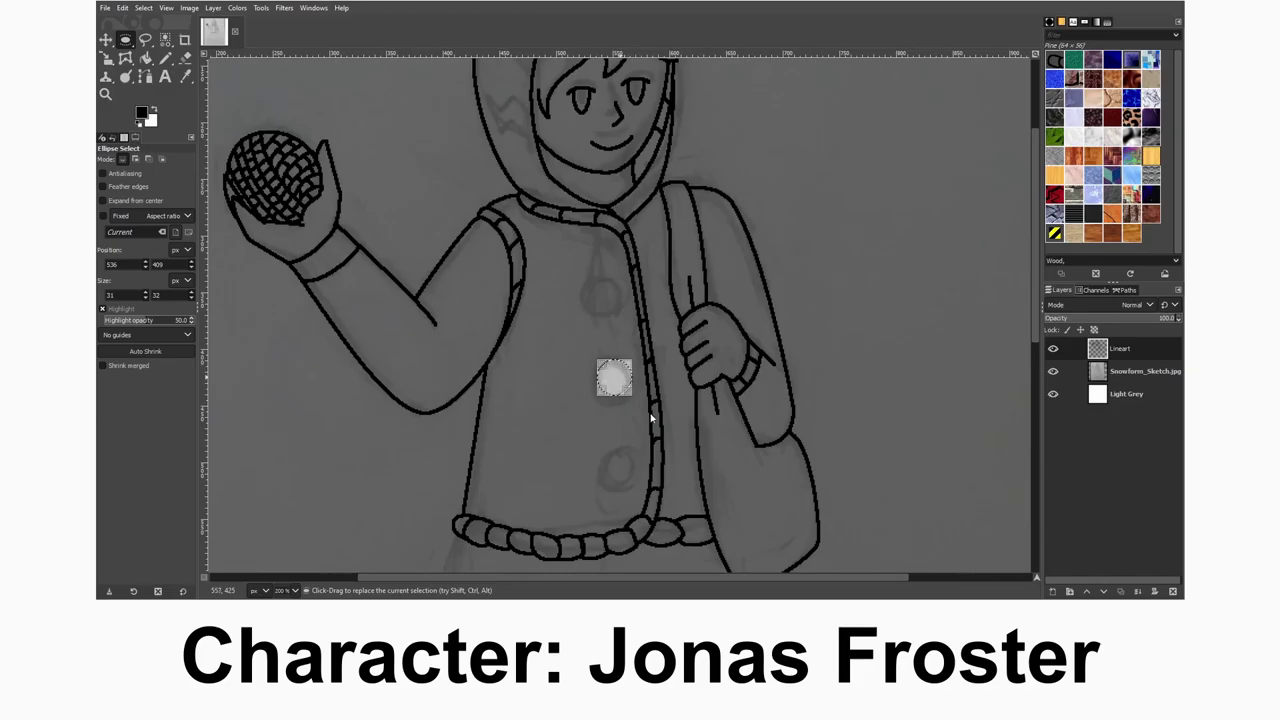
key(ctrl+c)
key(r)
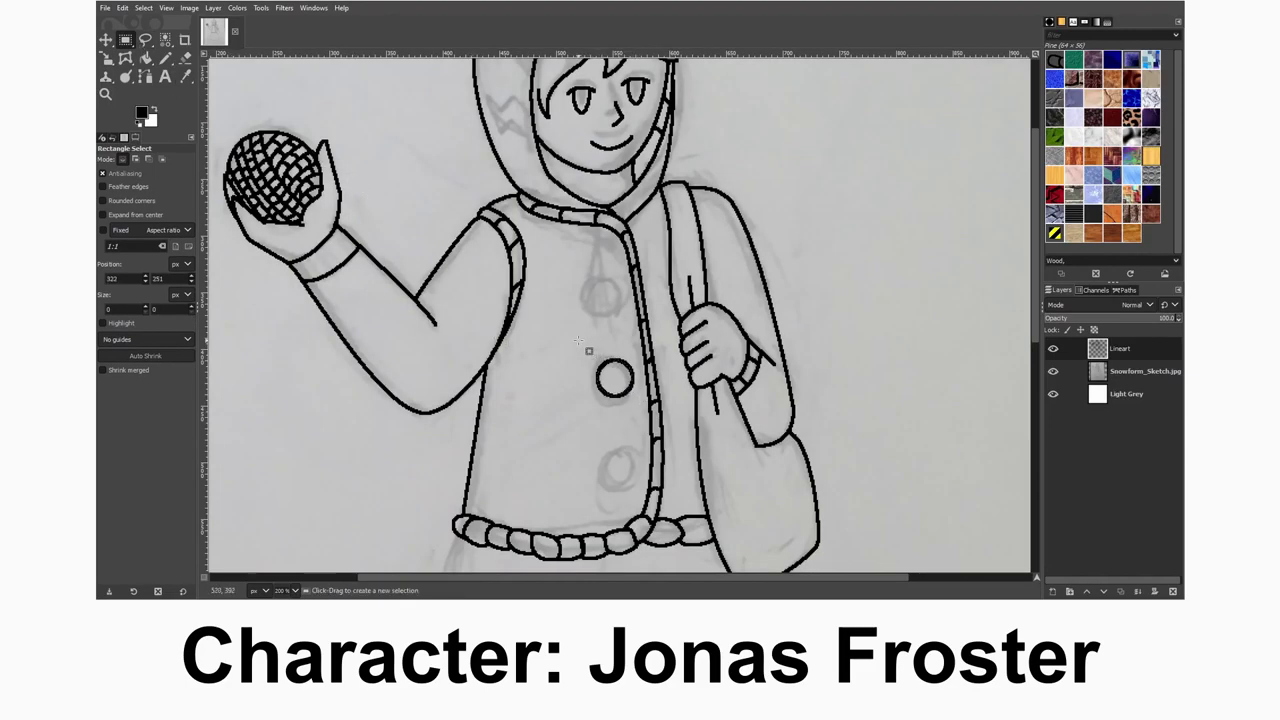
- Duplicate the button outline and arrange the copies as a spaced column of four buttons down the coat front
key(ctrl+v)
drag(636, 399, 622, 294)
drag(592, 352, 640, 509)
drag(590, 400, 624, 425)
key(ctrl+c)
key(Delete)
key(ctrl+v)
click(584, 332)
click(572, 409)
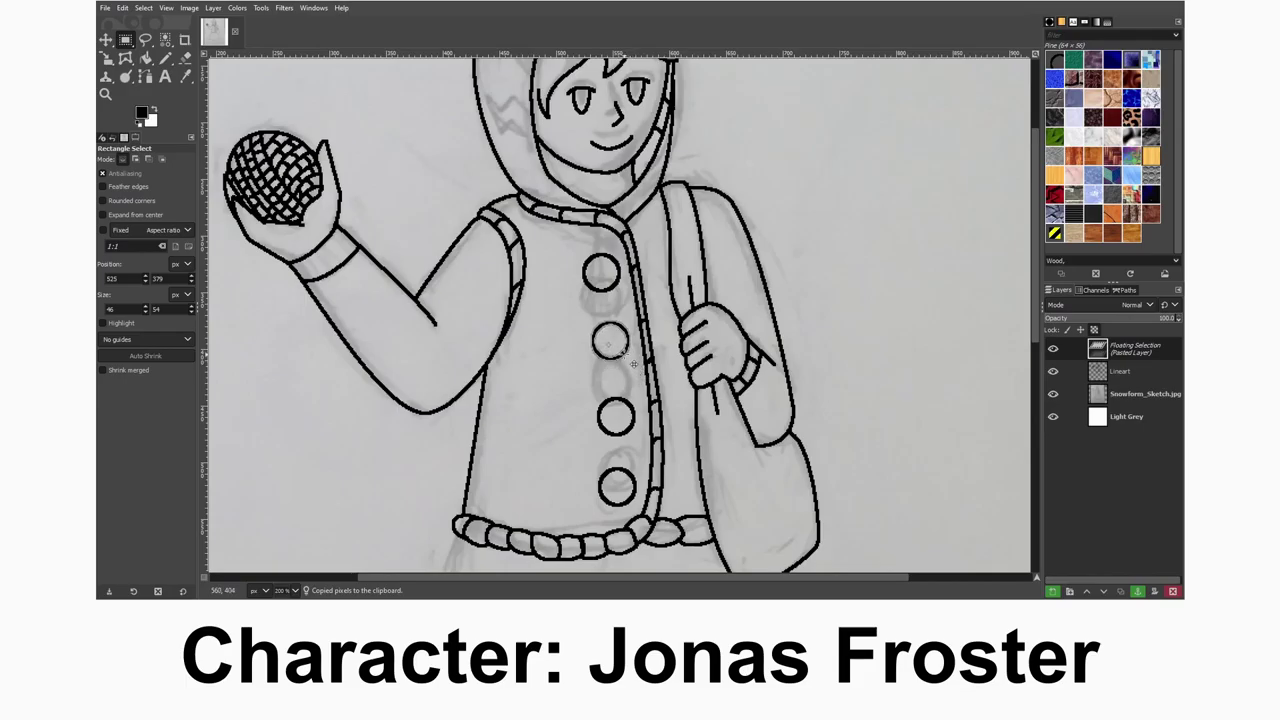
scroll(450, 300, down, 6)
click(166, 58)
click(462, 150)
shift+click(372, 452)
click(760, 198)
shift+click(810, 468)
scroll(784, 429, up, 5)
scroll(786, 423, down, 8)
key(ctrl+z)
key(ctrl+z)
- Trace the skirt with a path from the waist trim around a curved hem up to the sack, bending both sides slightly outward
scroll(786, 423, up, 3)
key(b)
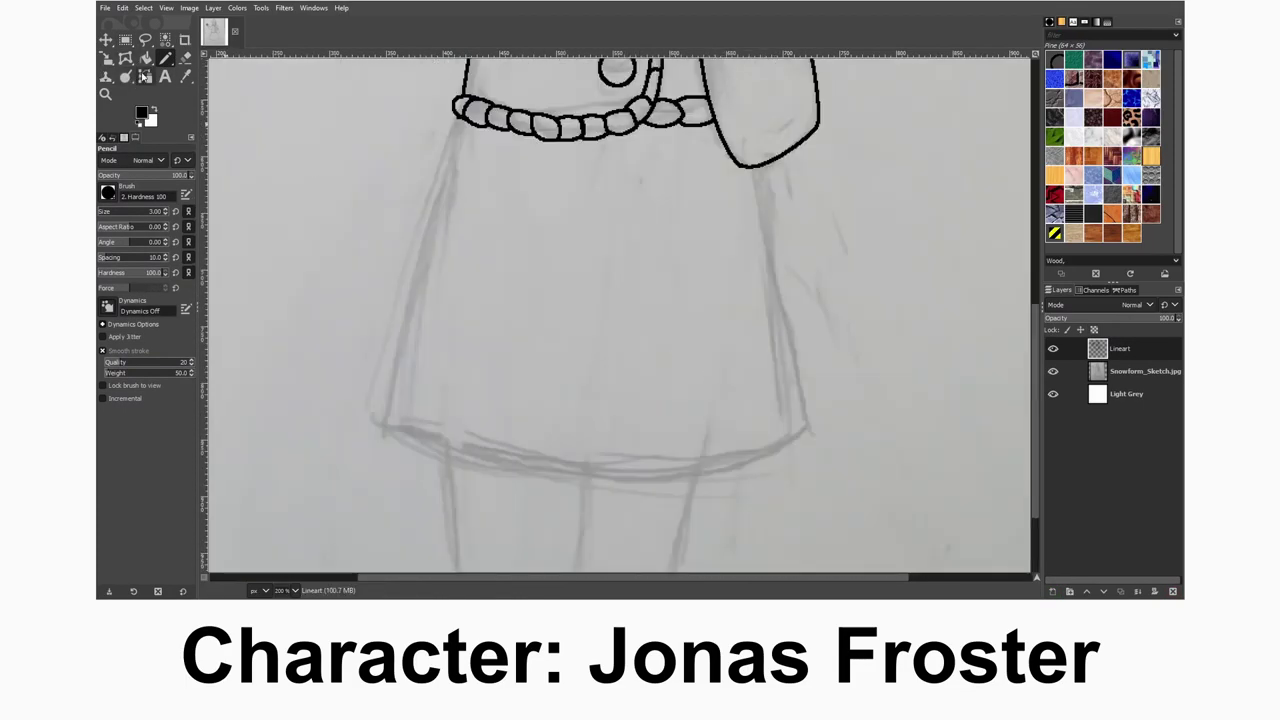
click(457, 117)
click(330, 391)
click(822, 432)
click(775, 160)
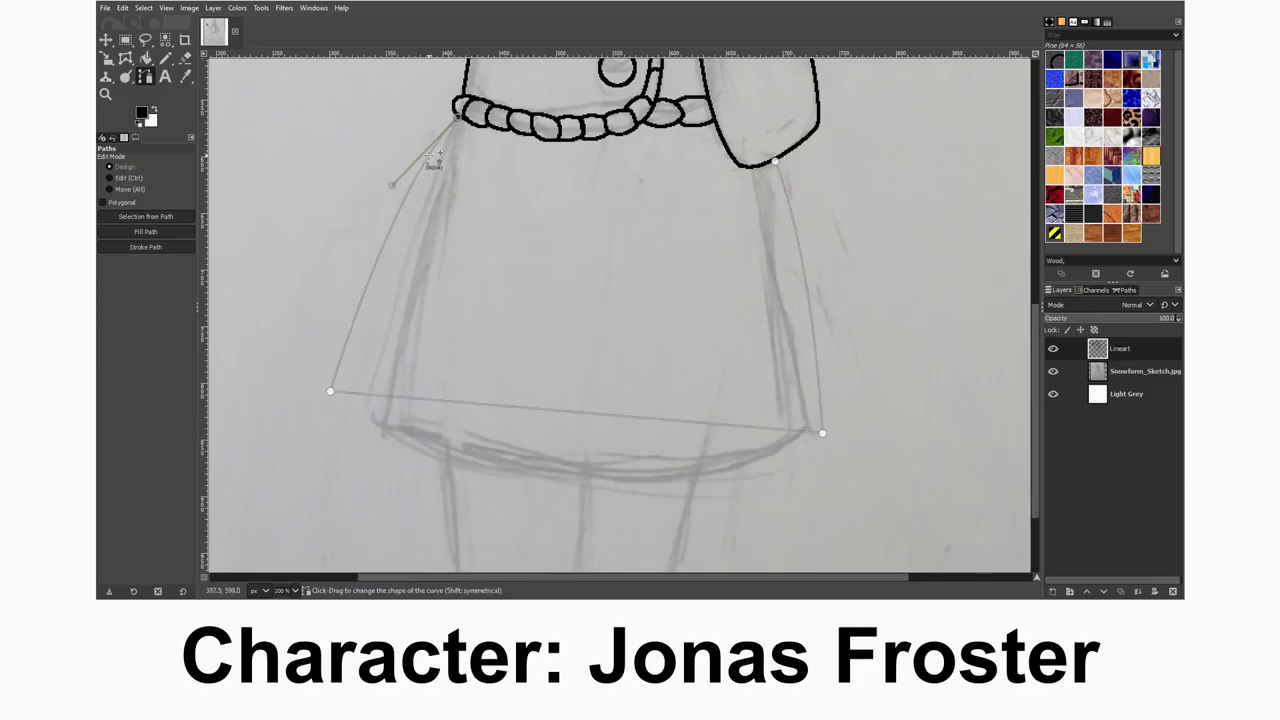
drag(330, 391, 464, 546)
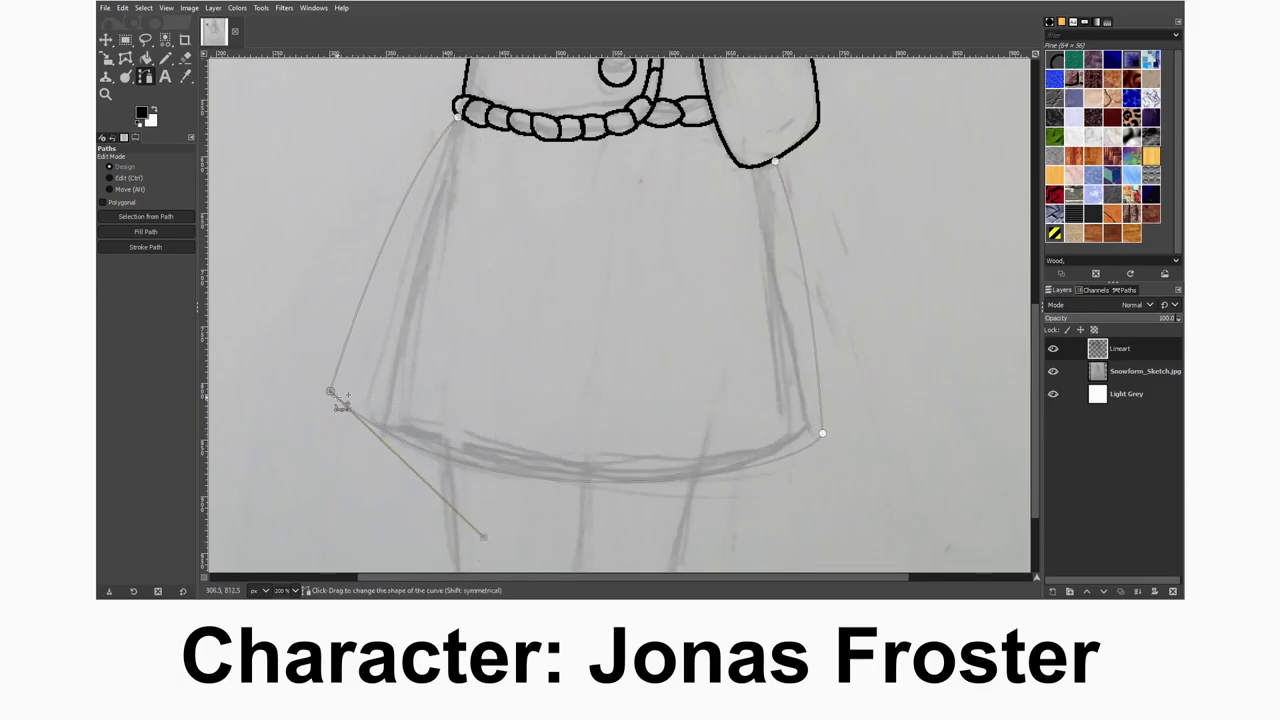
drag(786, 172, 788, 185)
drag(460, 122, 400, 205)
- Trace the ball-side leg and boot below the hem with a path, adjusting the ankle and sole corner anchors
scroll(537, 366, down, 3)
click(441, 329)
click(453, 492)
click(425, 540)
click(586, 544)
click(555, 493)
click(568, 356)
drag(478, 541, 437, 543)
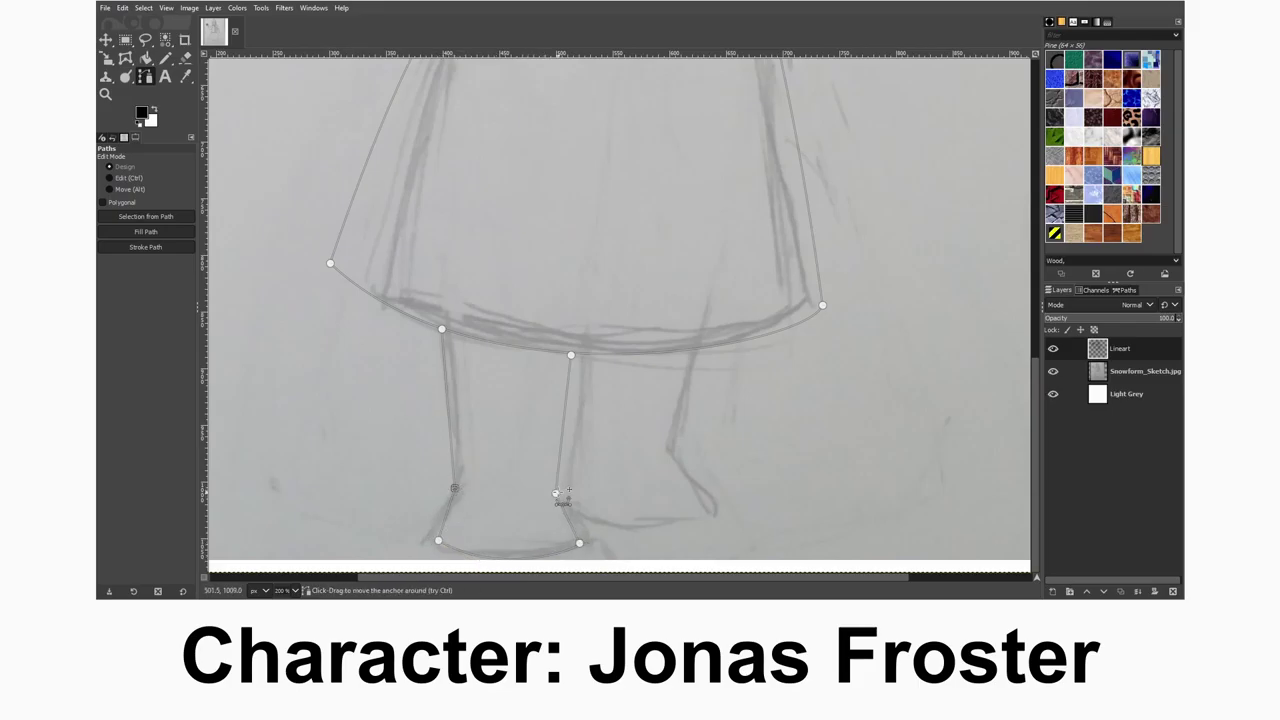
drag(579, 543, 510, 552)
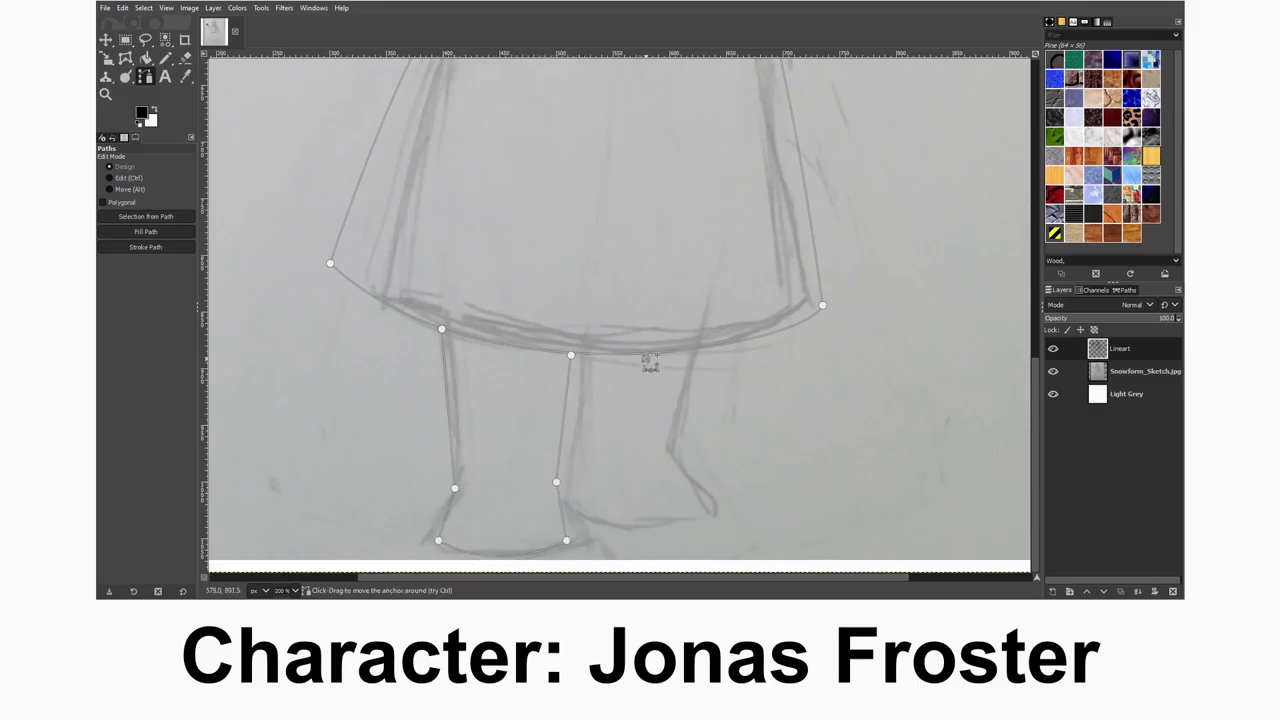
- Trace the sack-side leg and boot with a path, fit its anchors to the hem, ankle and toe, and stroke the whole path
click(559, 501)
drag(596, 482, 680, 515)
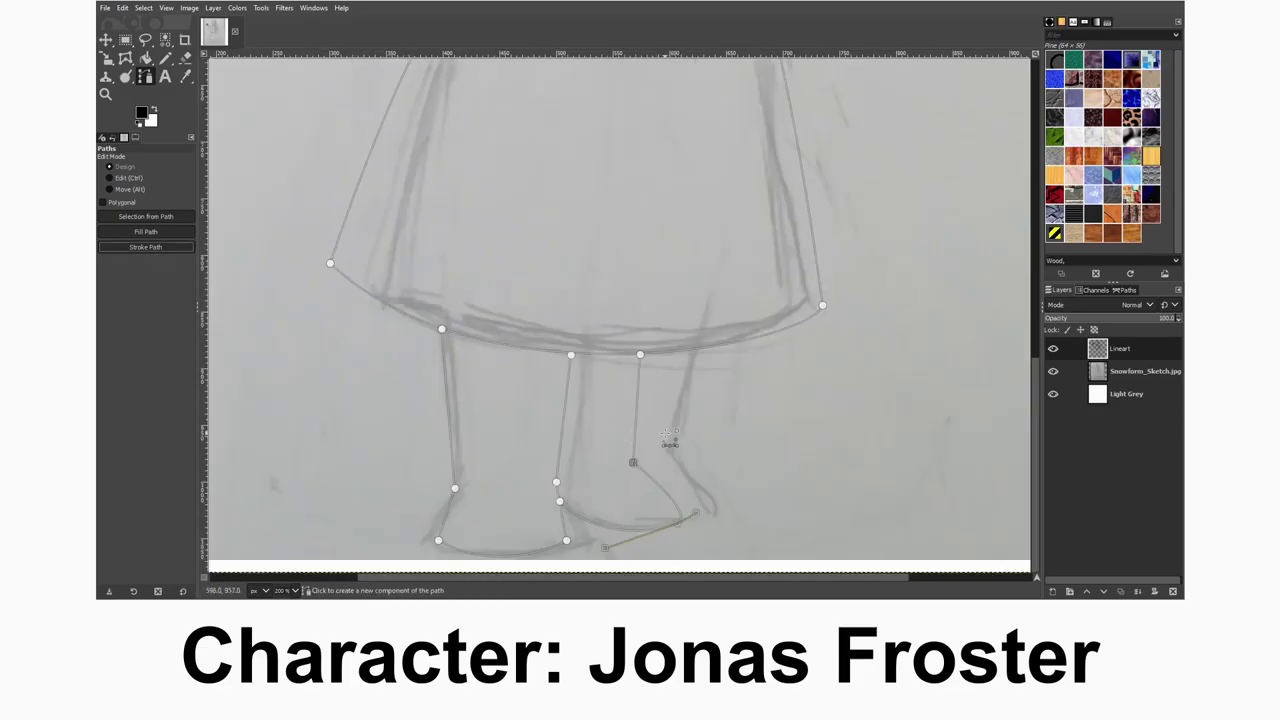
drag(634, 463, 671, 460)
drag(641, 355, 690, 351)
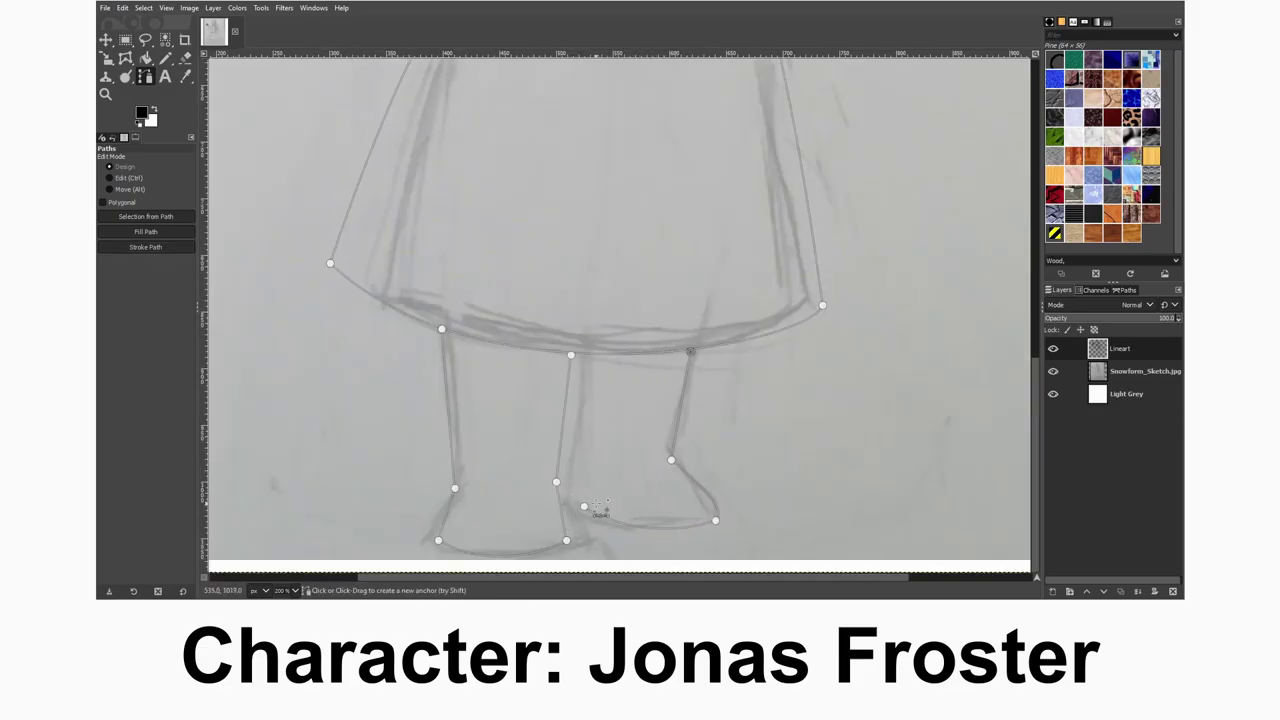
drag(587, 382, 584, 354)
drag(671, 460, 678, 468)
drag(715, 520, 732, 516)
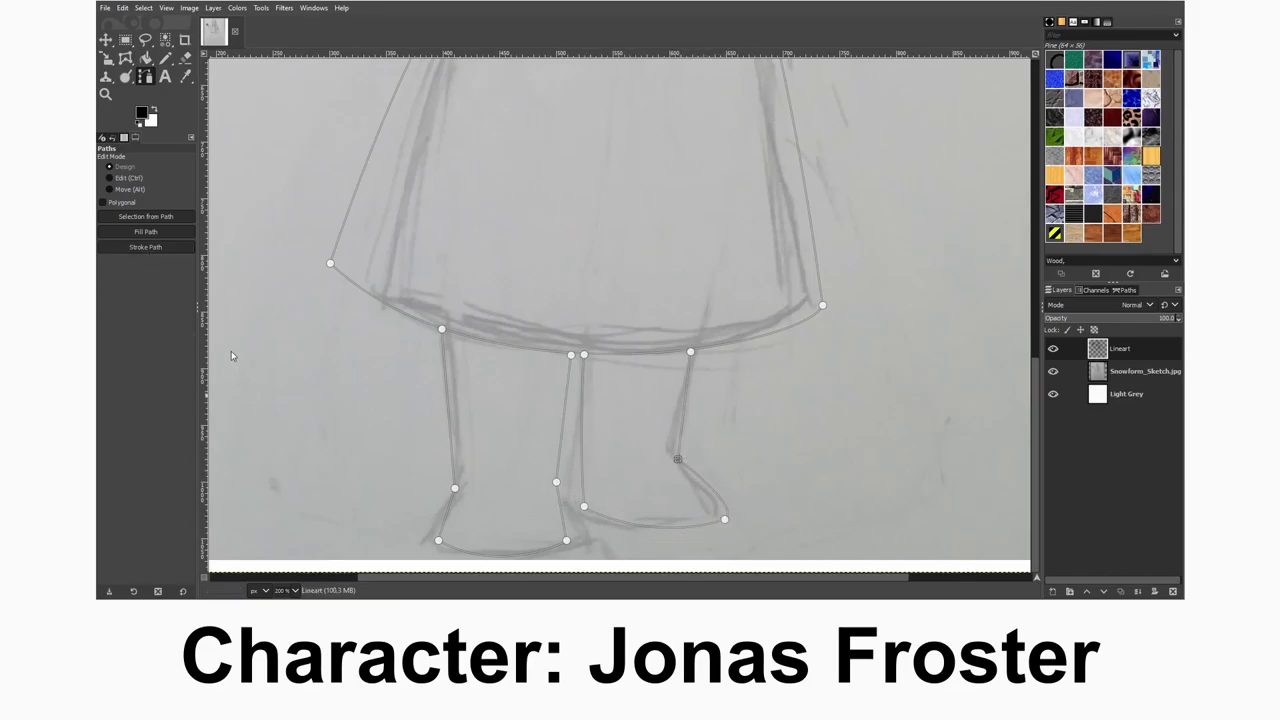
shift+click(145, 246)
- Try to rework the heel corner of the sack-side boot with another stroked path
key(r)
ctrl+scroll(460, 384, up, 4)
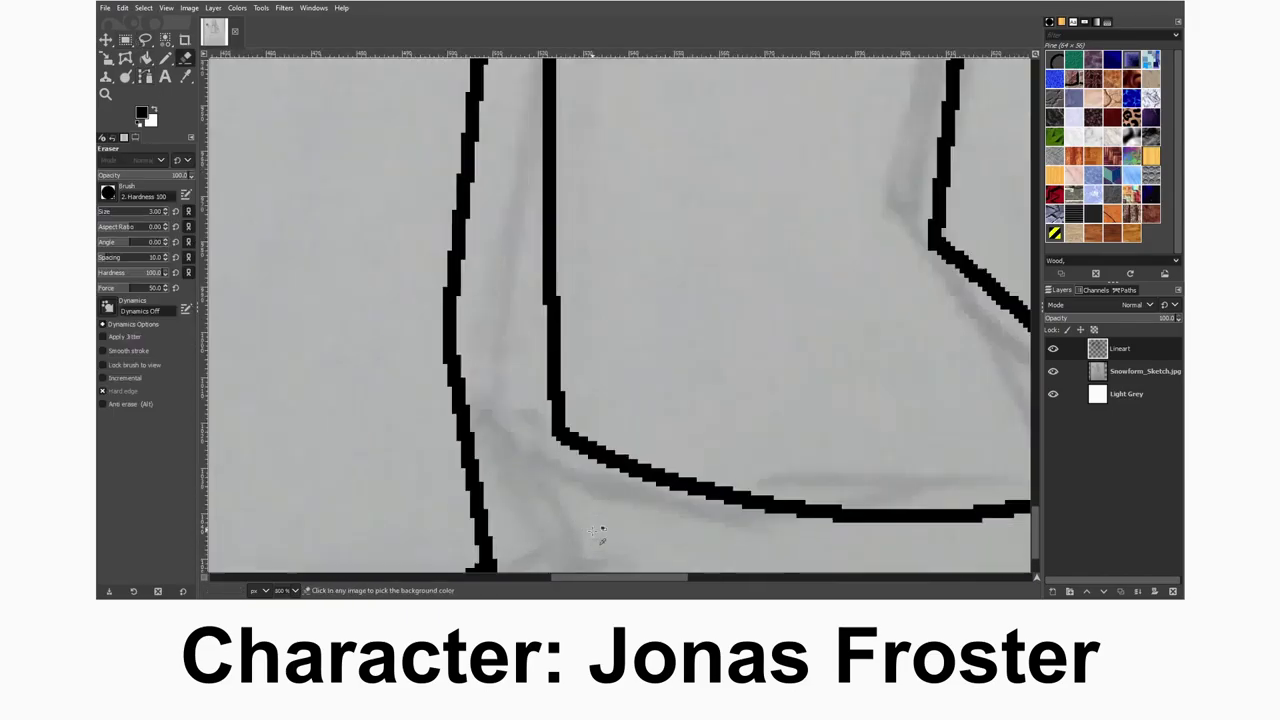
key(b)
click(806, 513)
drag(558, 418, 575, 487)
shift+click(145, 246)
key(r)
key(shift+e)
ctrl+scroll(900, 285, down, 7)
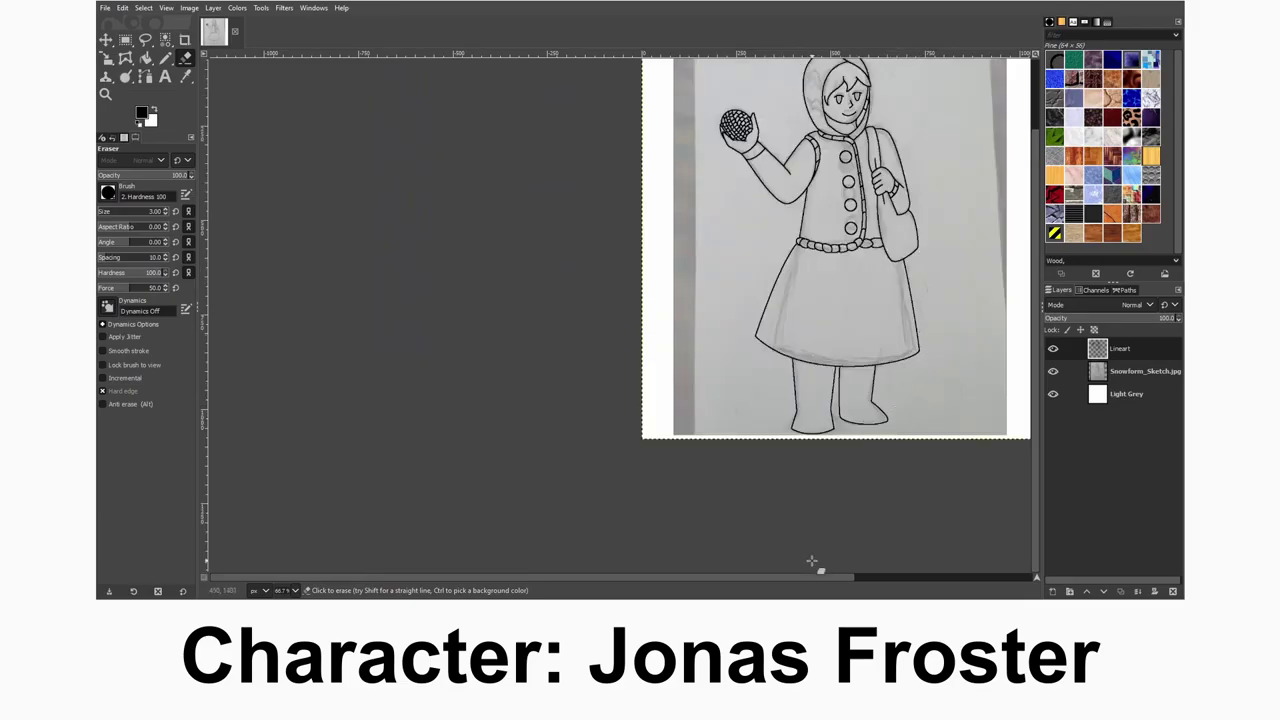
- Select the sack-side leg and boot lines below the hem with a freehand selection and delete them
ctrl+scroll(1000, 430, up, 3)
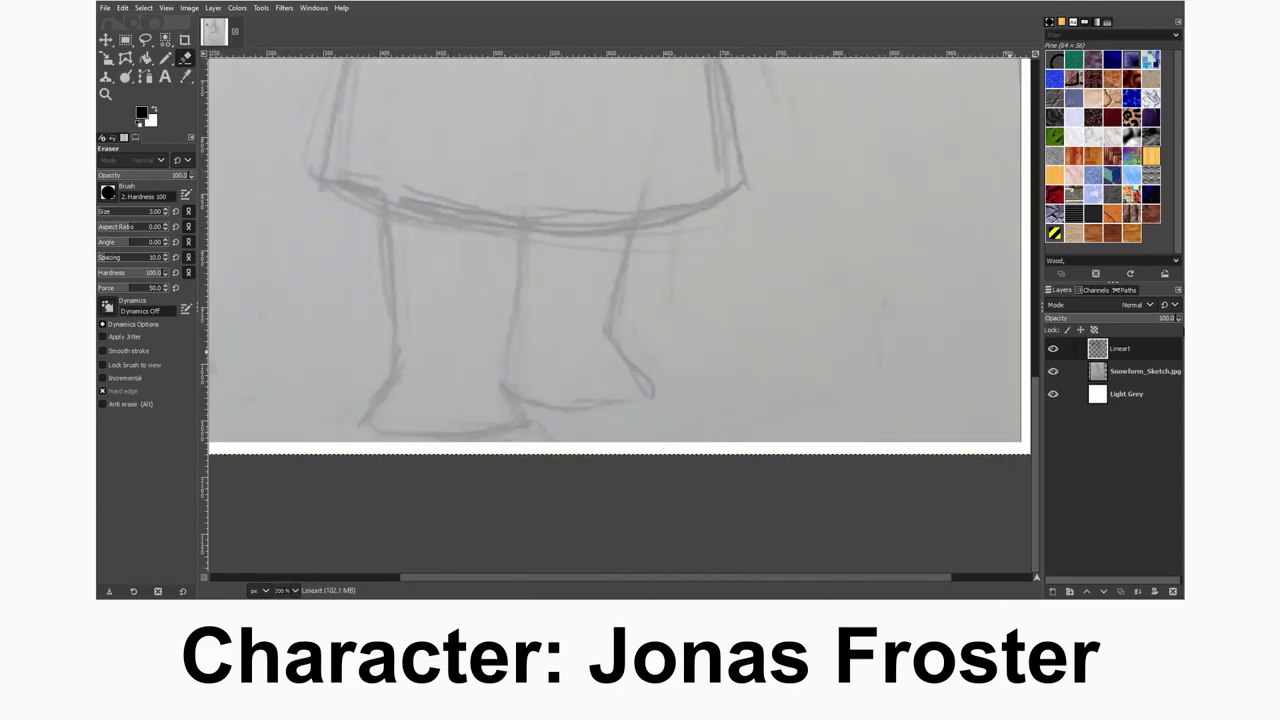
click(145, 40)
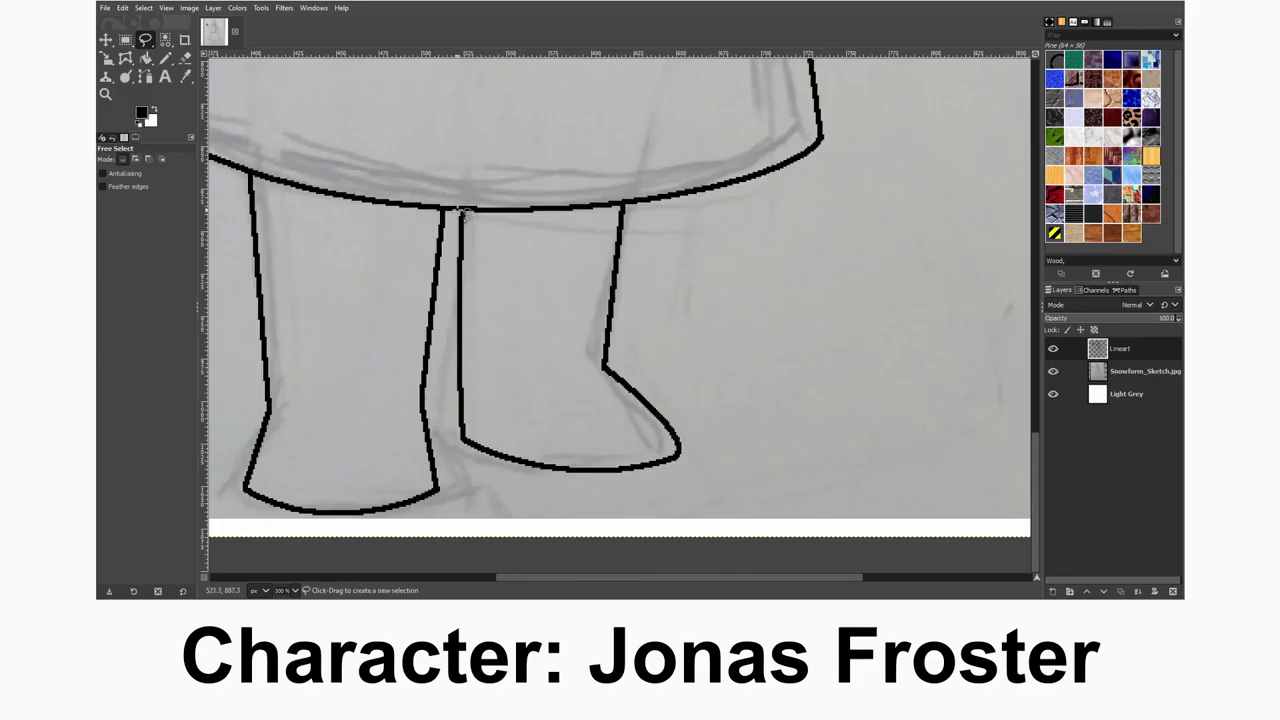
click(452, 228)
click(455, 470)
click(640, 492)
click(742, 450)
click(718, 330)
click(620, 210)
key(Delete)
- Retrace the sack-side leg and boot with a path, reshaping the ankle, the rounded toe and the heel corner
key(b)
scroll(607, 213, down, 3)
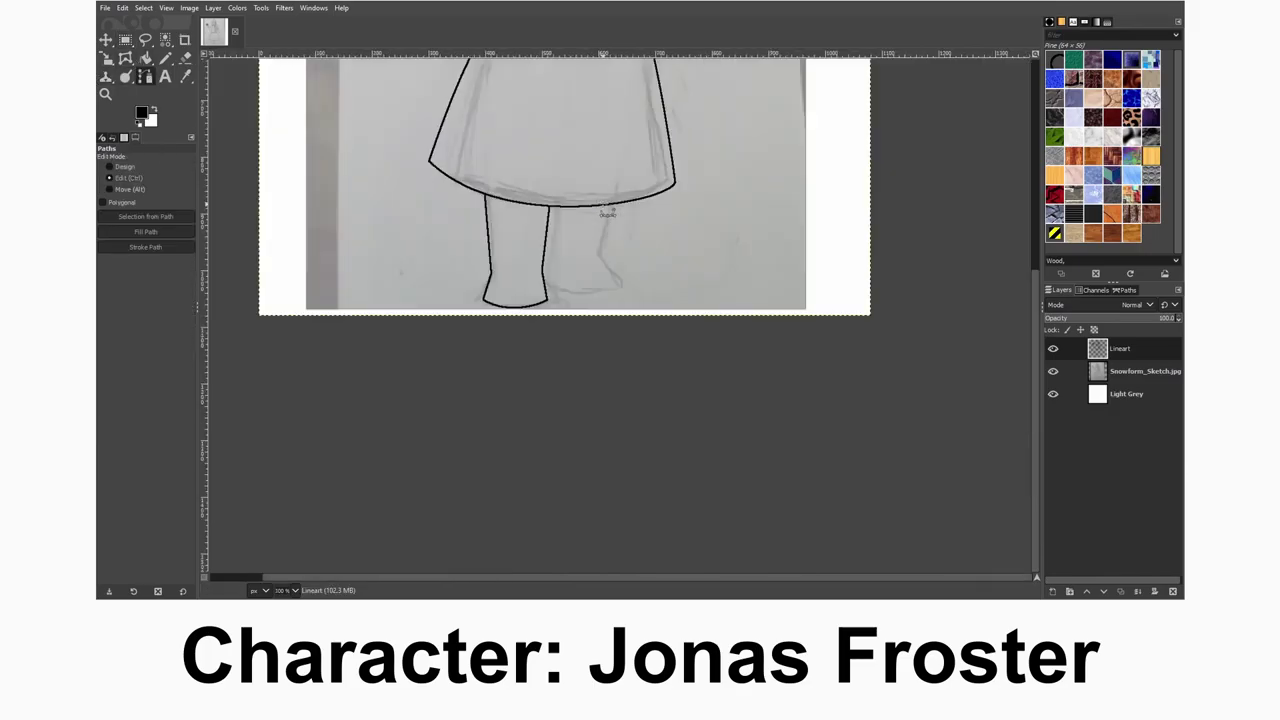
scroll(607, 213, down, 2)
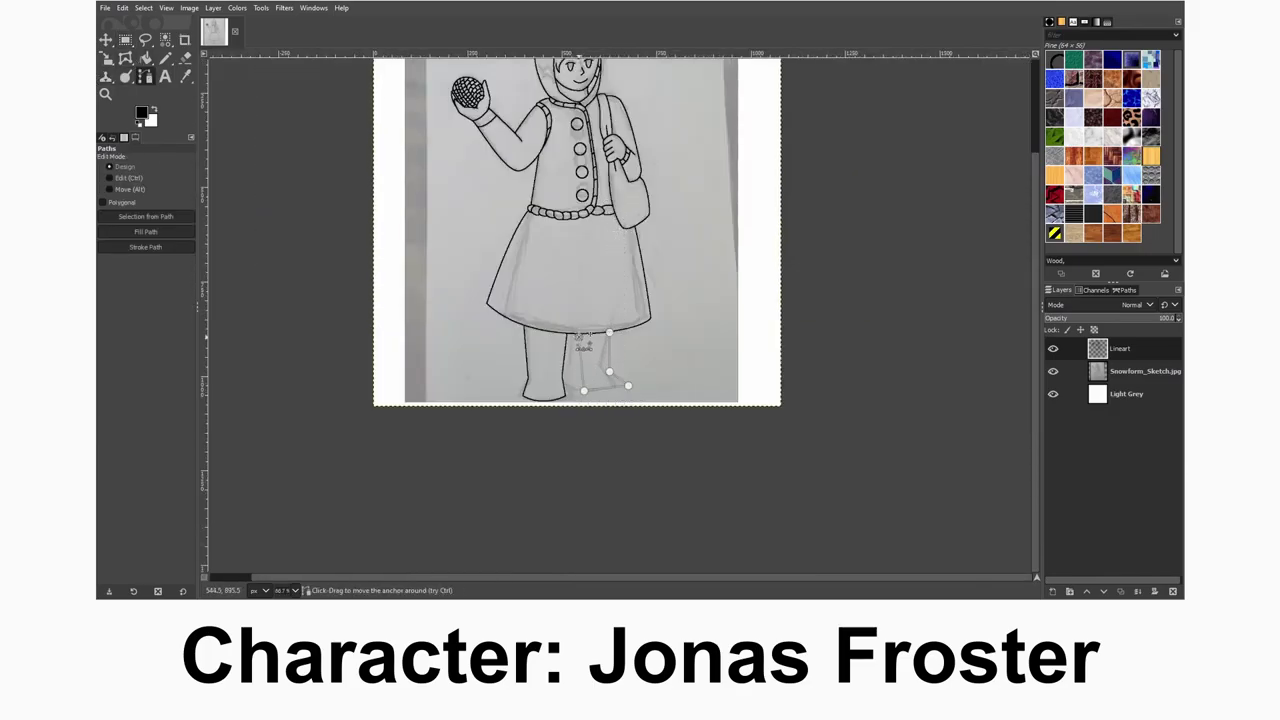
scroll(590, 395, up, 5)
click(806, 329)
drag(803, 332, 783, 347)
drag(692, 243, 677, 246)
drag(778, 330, 780, 277)
click(677, 246)
drag(778, 326, 723, 271)
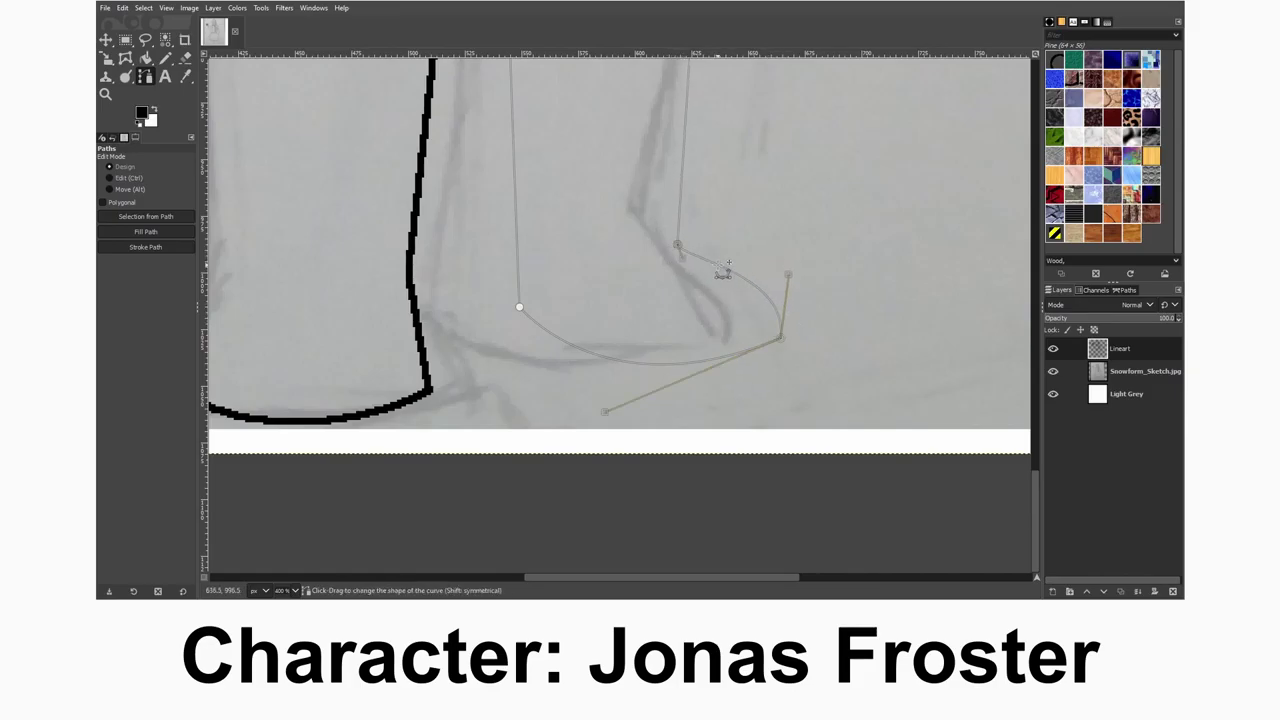
drag(519, 307, 520, 314)
scroll(612, 332, up, 3)
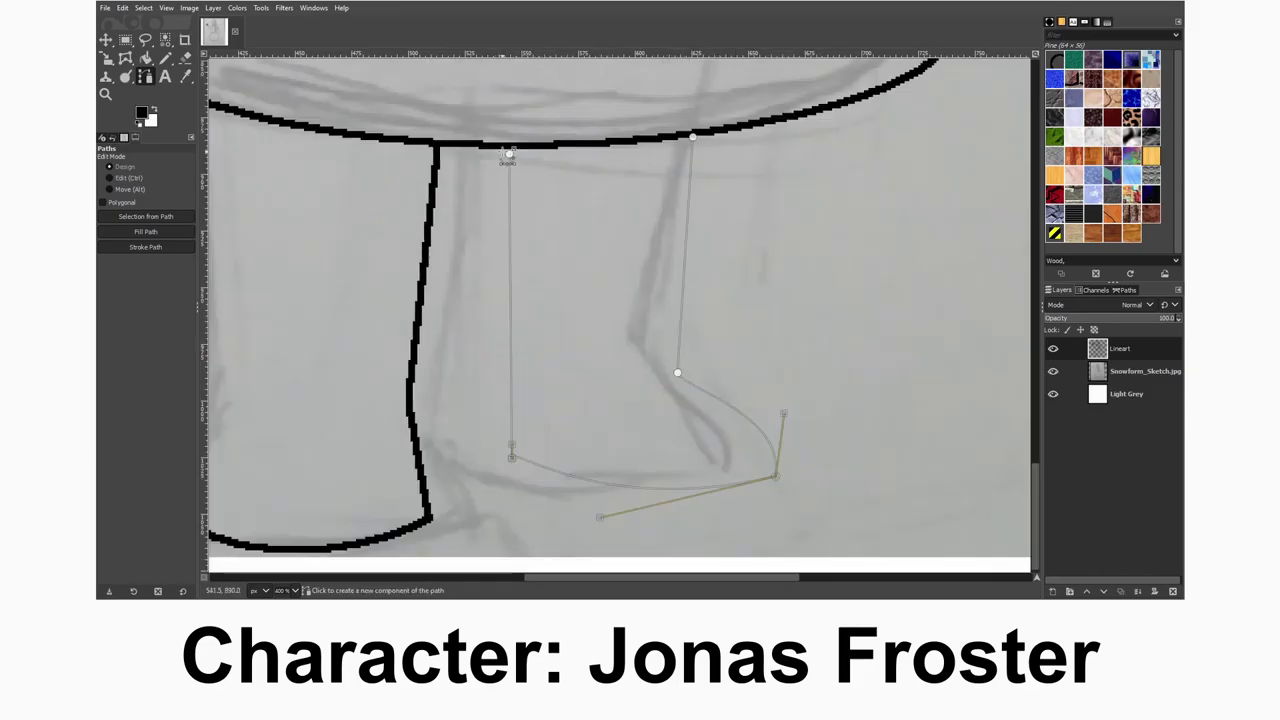
drag(512, 365, 512, 360)
- Refine the ankle and inner leg anchors of the sack-side boot's path and stroke it with the 3 px brush
scroll(650, 335, down, 4)
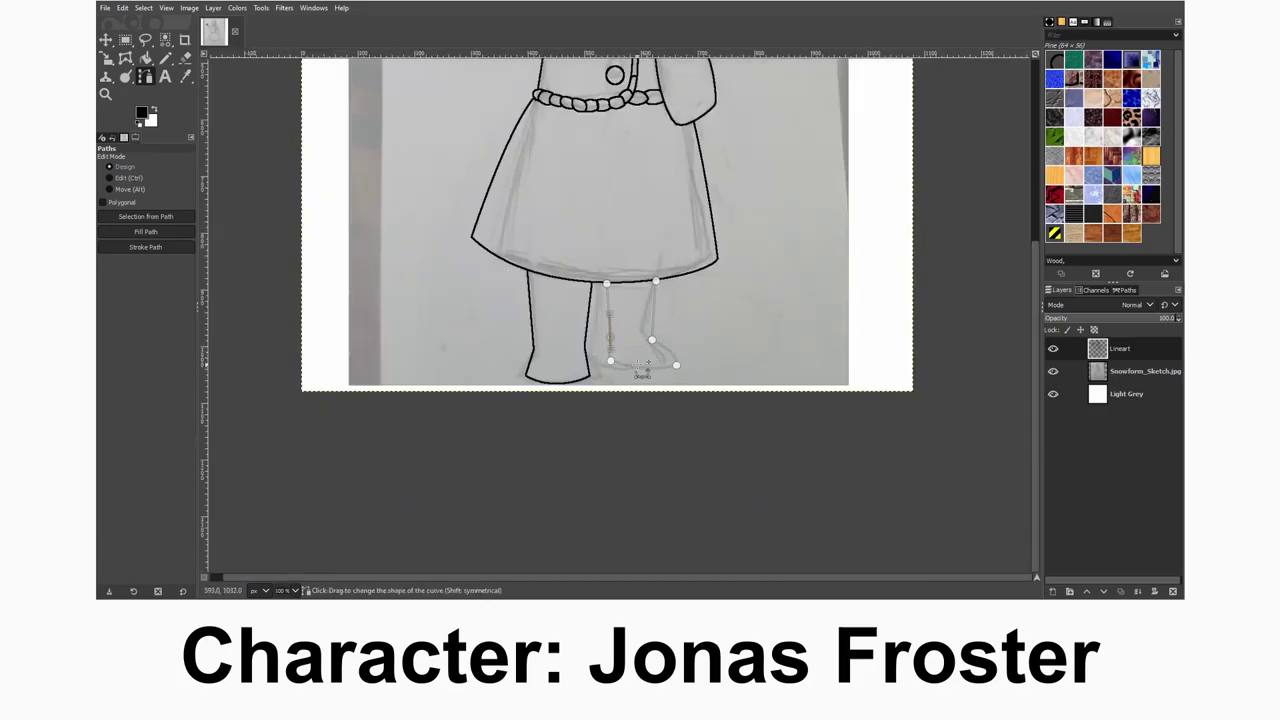
scroll(640, 350, up, 1)
scroll(659, 352, up, 2)
drag(648, 467, 646, 458)
click(566, 510)
drag(564, 462, 561, 471)
drag(646, 458, 650, 465)
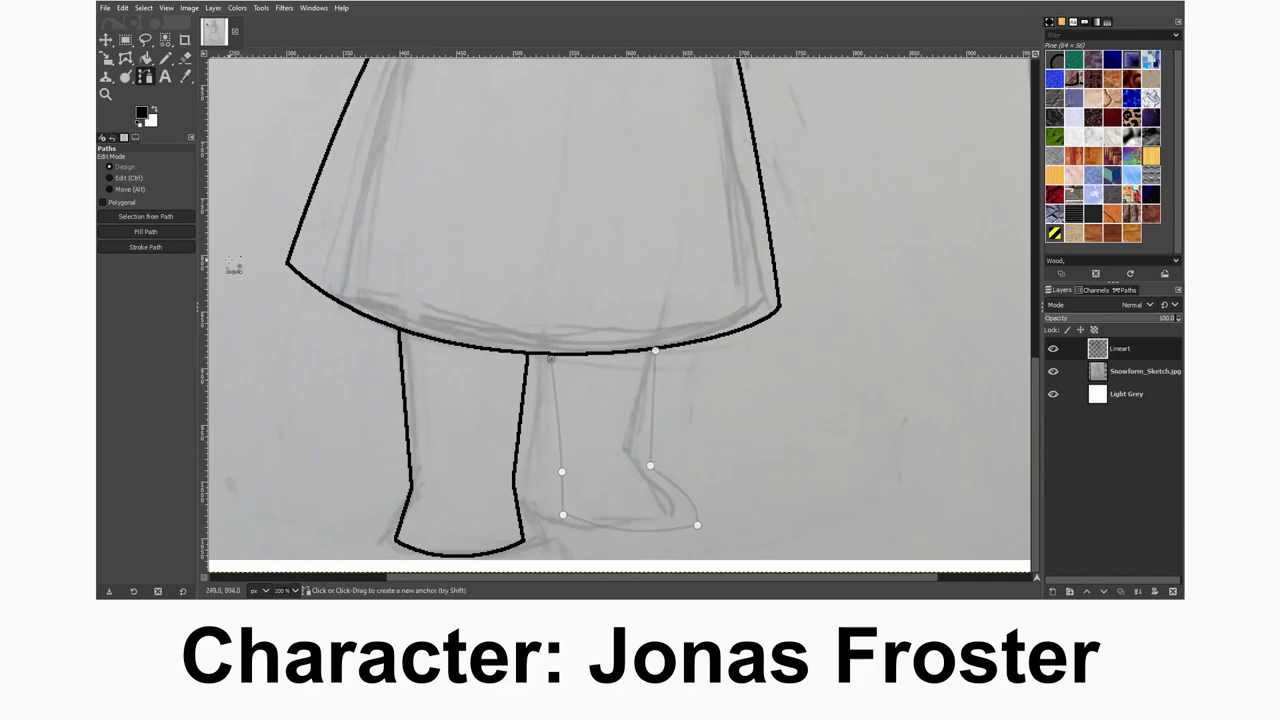
shift+click(145, 246)
key(n)
scroll(524, 308, up, 2)
scroll(522, 307, down, 2)
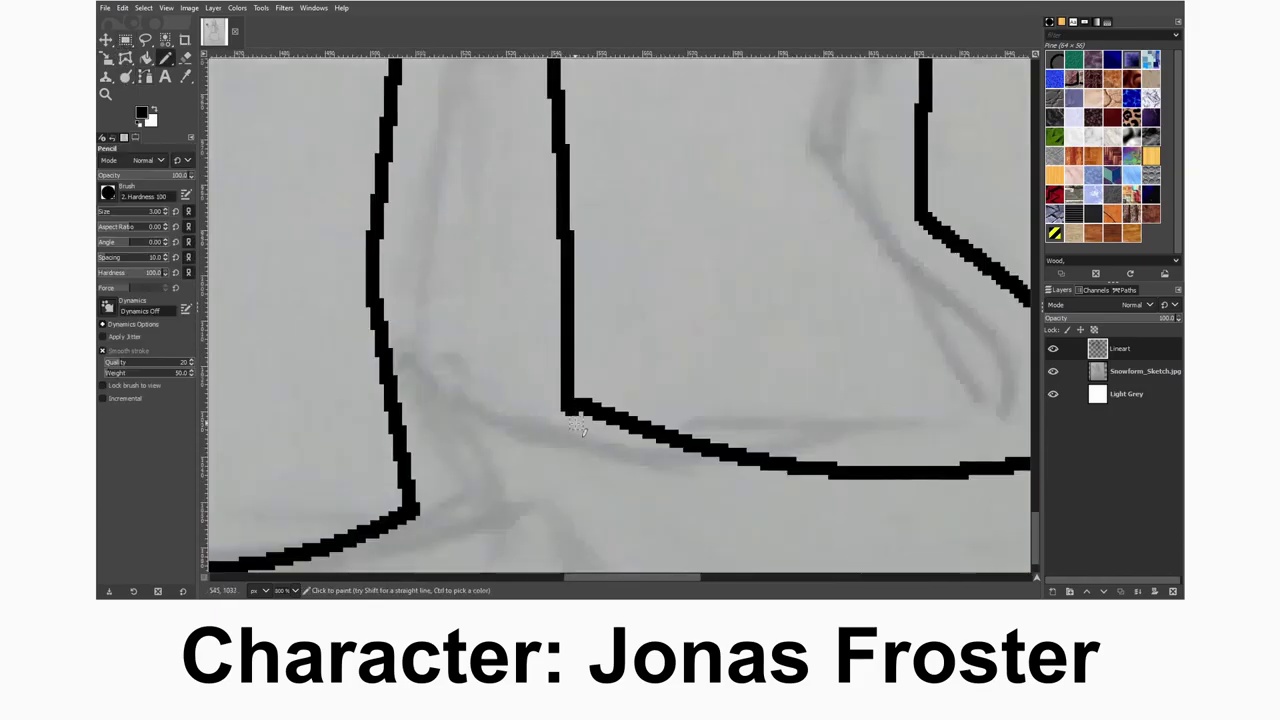
scroll(620, 442, down, 3)
scroll(620, 442, down, 1)
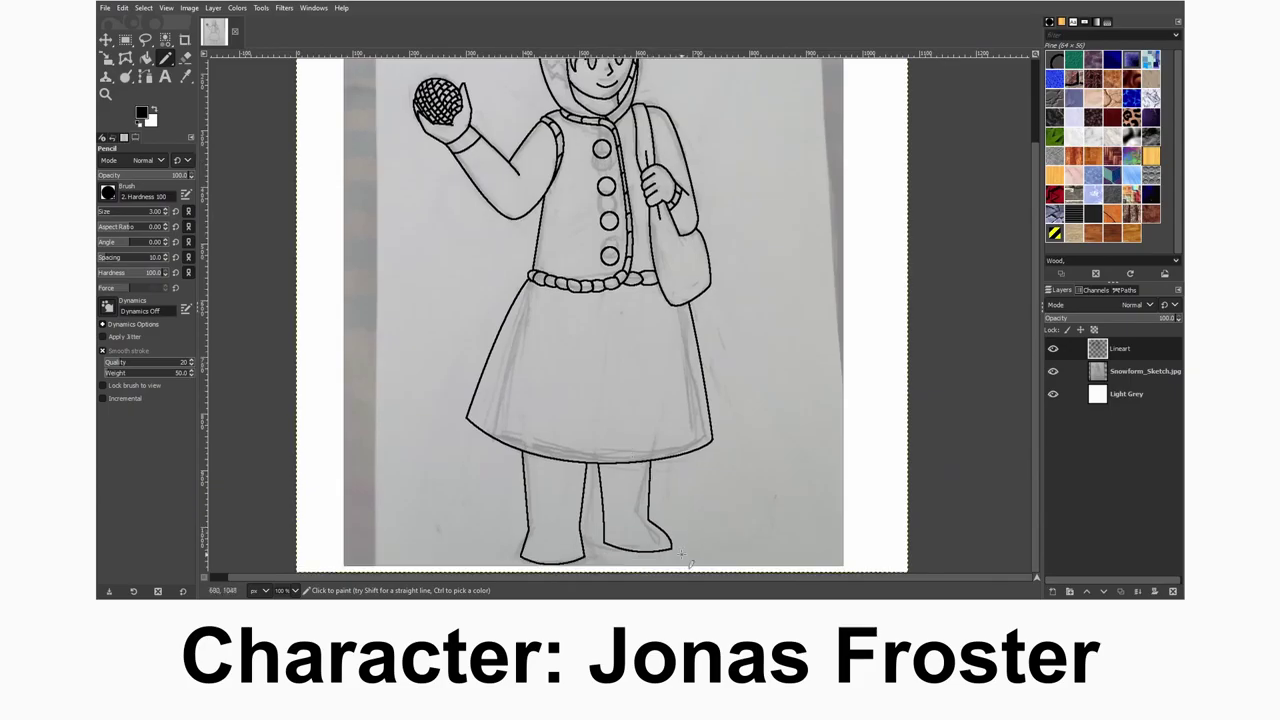
- Delete the upper edge of the sack-side boot's foot and redraw it as a rounder stroked curve from ankle to toe
scroll(670, 555, up, 4)
key(r)
mouse_move(531, 389)
mouse_down()
mouse_move(720, 508)
mouse_move(680, 414)
mouse_up()
key(Delete)
key(ctrl+shift+a)
key(b)
click(560, 383)
click(686, 500)
shift+click(145, 246)
- Delete the toe end of the sack-side boot's sole and redraw it as a smooth stroked curve up to the toe
key(r)
mouse_move(690, 493)
mouse_down()
mouse_move(657, 523)
mouse_move(569, 540)
mouse_move(653, 523)
mouse_up()
key(Delete)
key(ctrl+shift+a)
key(b)
click(567, 523)
click(676, 495)
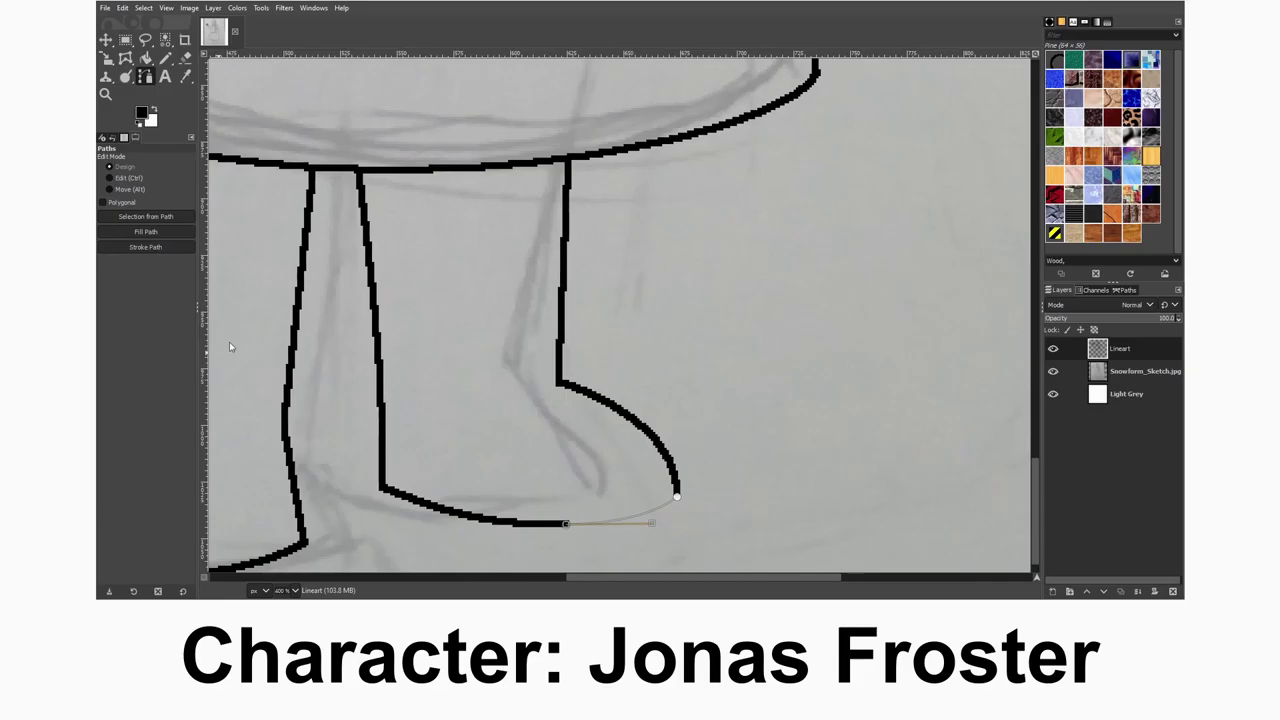
shift+click(145, 246)
- Select the sack-side leg's outer line and the top of its foot with a freehand selection and delete them
key(f)
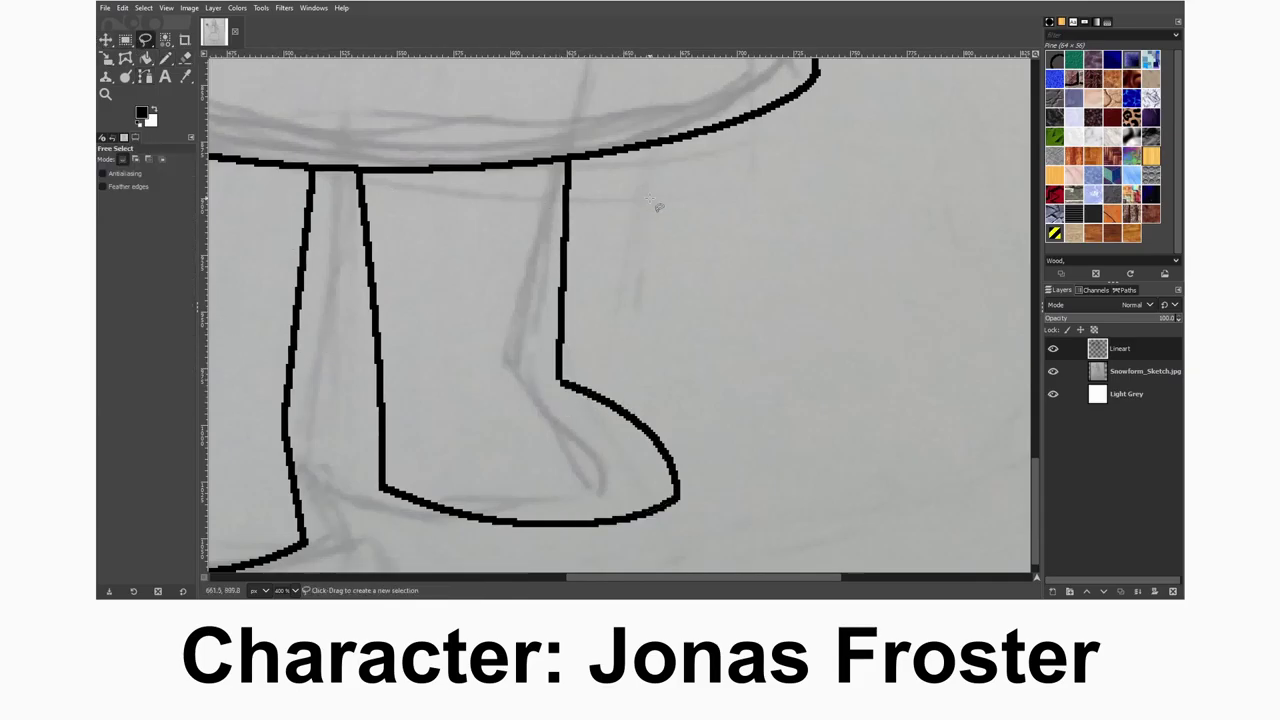
click(567, 160)
click(505, 445)
click(688, 506)
click(567, 158)
key(Return)
key(Delete)
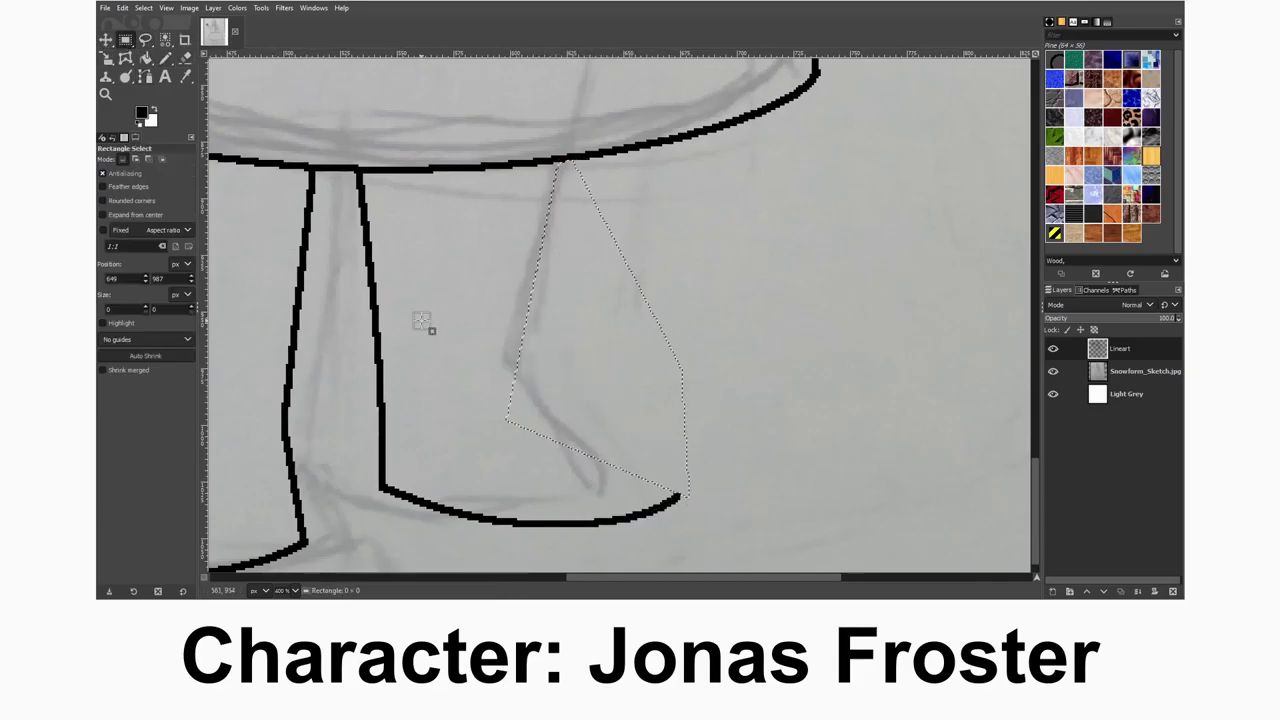
- Redraw the sack-side leg's outer line and the top of its foot from hem to toe as a curved path and stroke it
key(ctrl+shift+a)
key(b)
click(571, 162)
click(563, 372)
drag(677, 496, 661, 442)
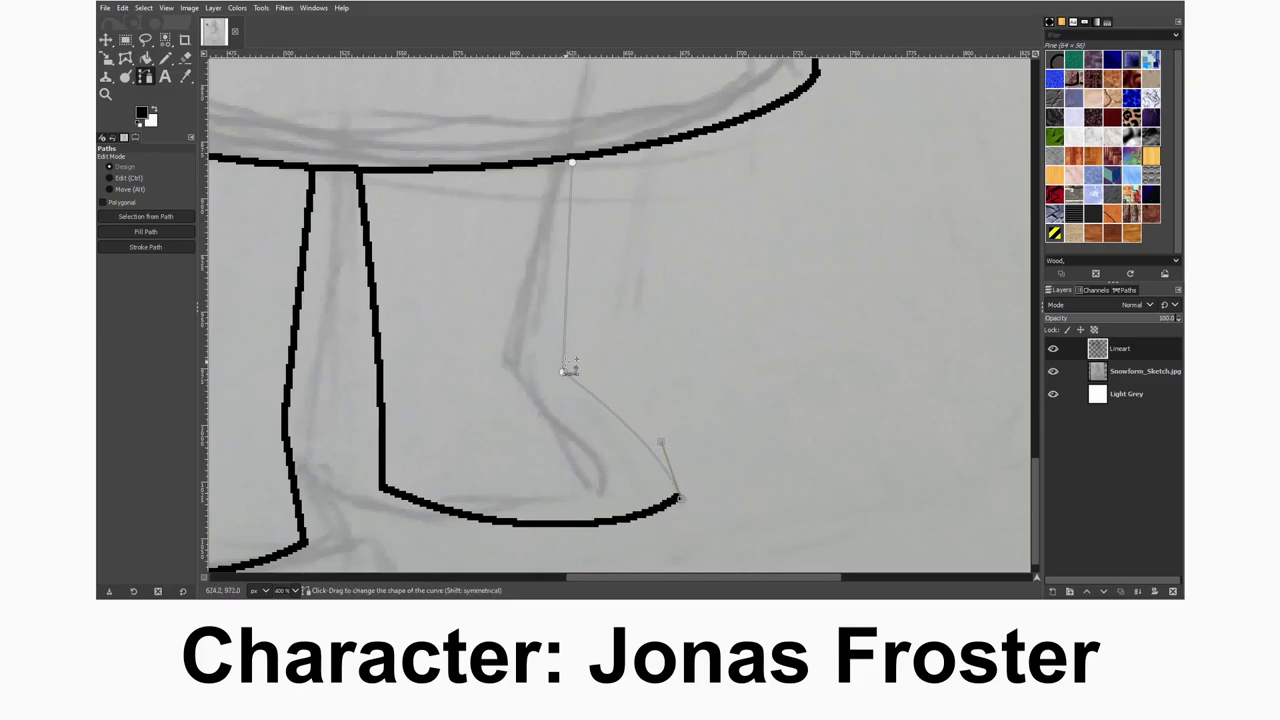
drag(566, 366, 574, 382)
drag(661, 442, 667, 424)
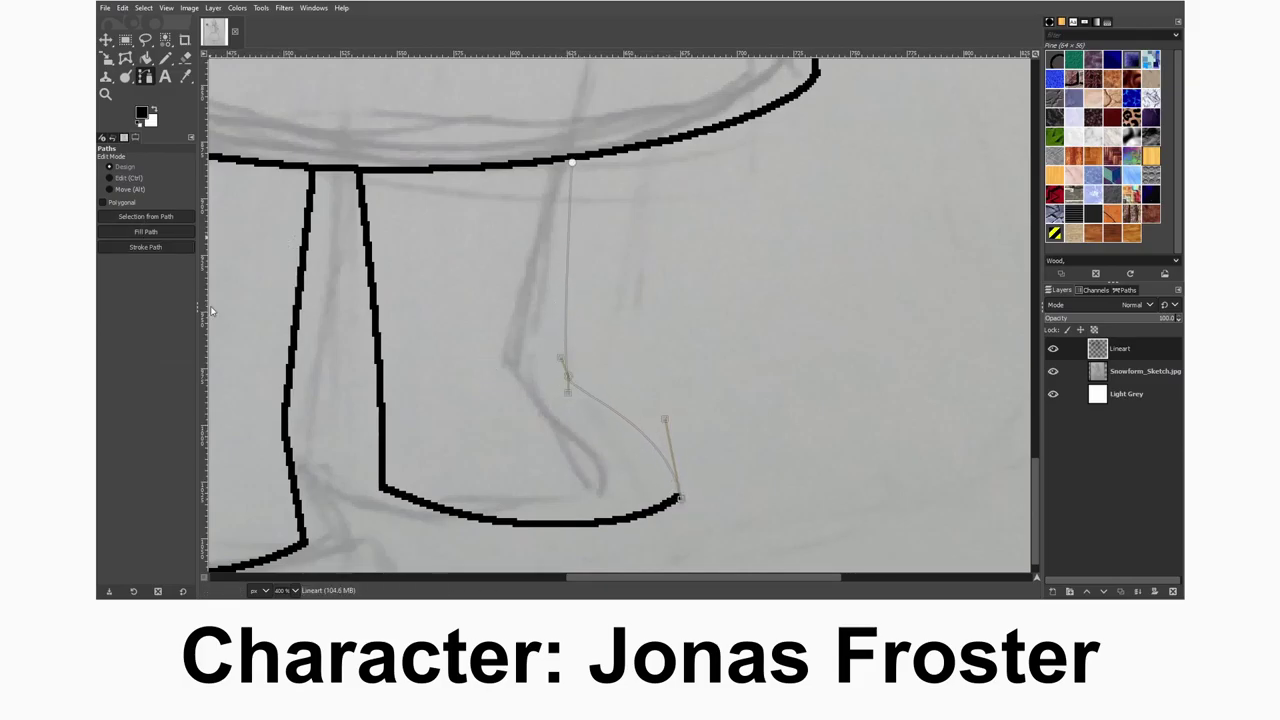
click(145, 246)
key(r)
scroll(751, 465, down, 2)
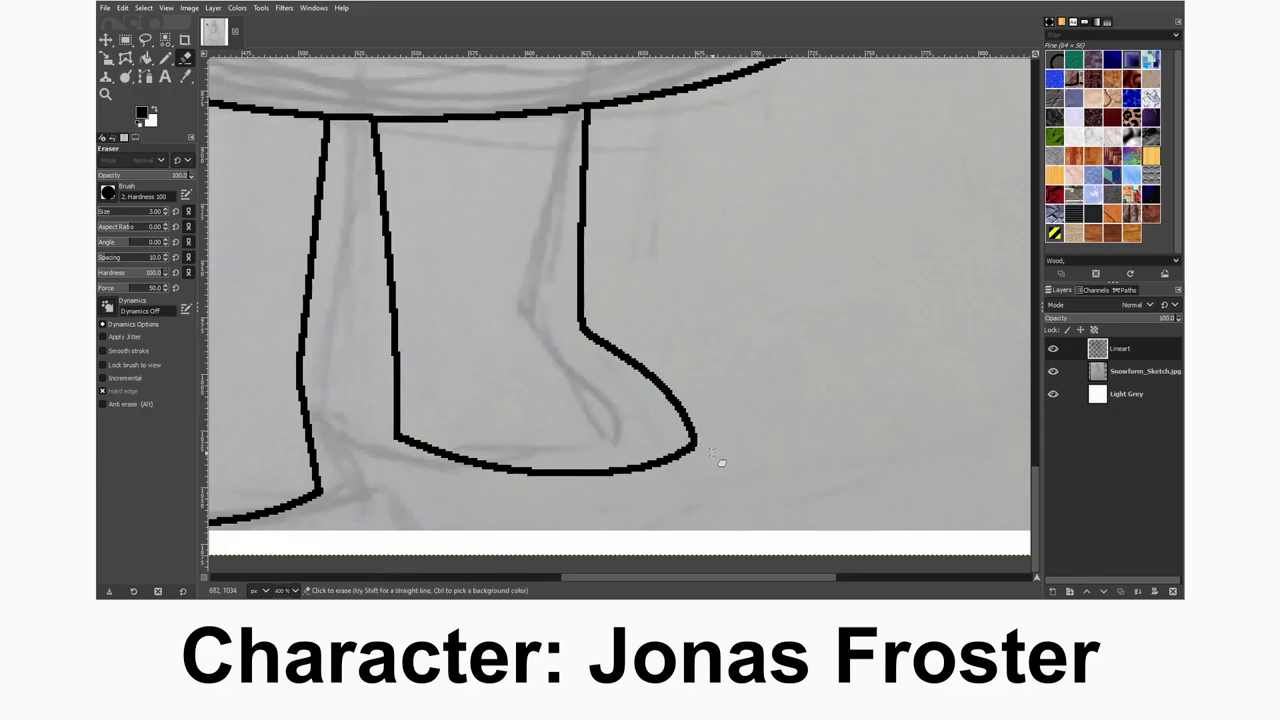
- Enclose both legs and boots in a freehand selection running just below the skirt hem
scroll(716, 460, down, 4)
key(f)
scroll(333, 286, up, 4)
click(362, 228)
click(716, 383)
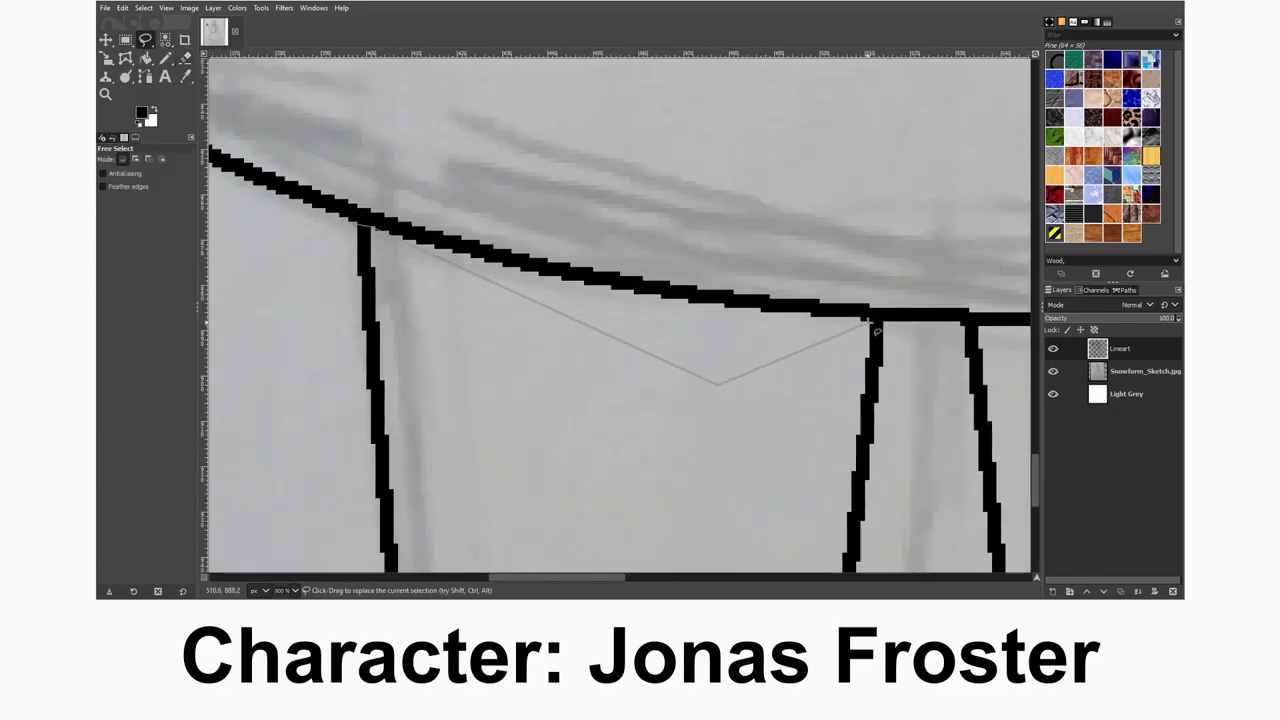
click(873, 330)
scroll(873, 330, down, 3)
scroll(965, 428, up, 3)
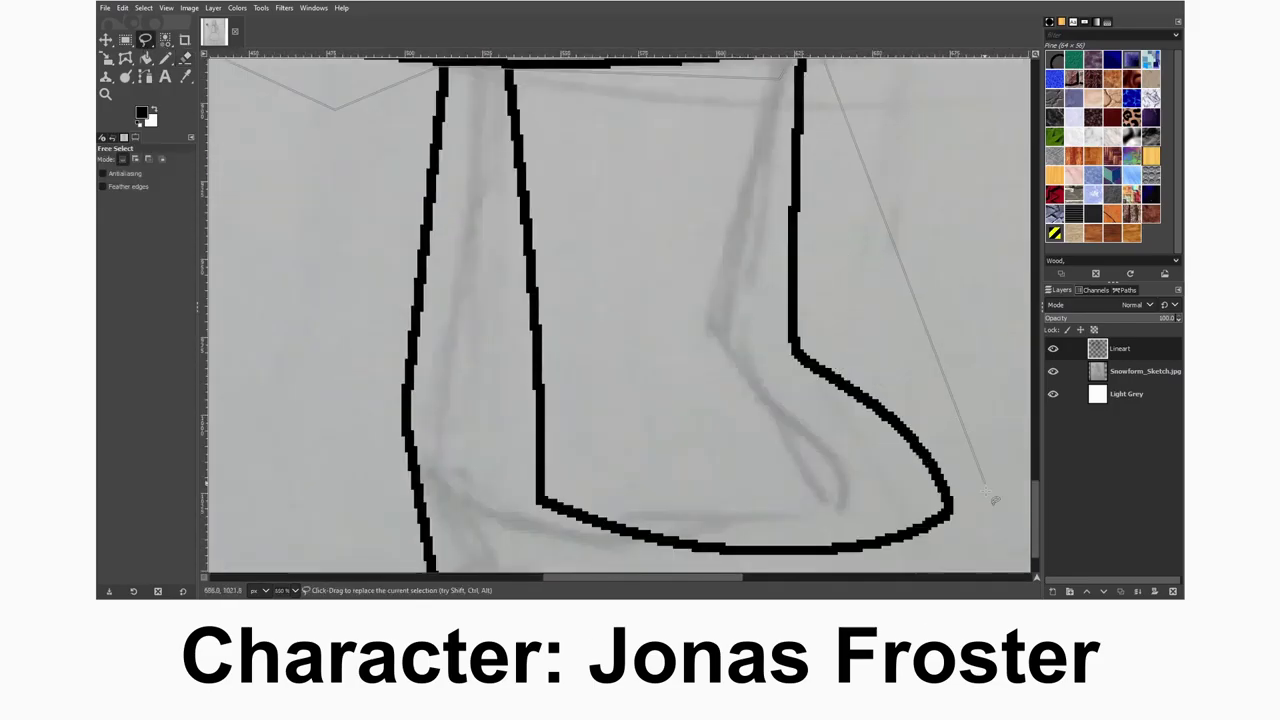
click(965, 428)
scroll(965, 428, down, 2)
scroll(640, 400, down, 4)
click(527, 360)
key(Return)
- Copy and paste the selected legs, shift them toward the sack side under the skirt, and place them on a new layer
key(ctrl+c)
key(ctrl+v)
key(m)
drag(615, 400, 654, 395)
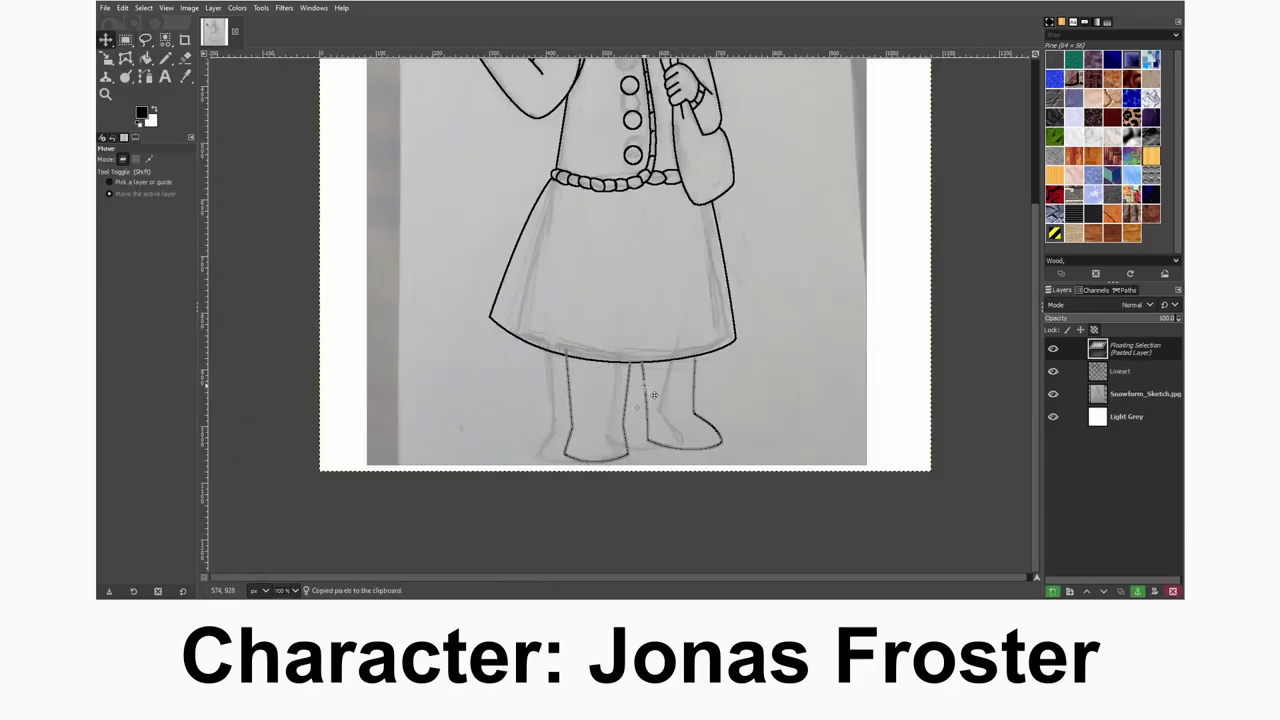
key(shift+ctrl+n)
- Erase the leg line ends that stick out above the skirt hem and merge the pasted legs into the Lineart layer
scroll(628, 355, up, 5)
key(shift+e)
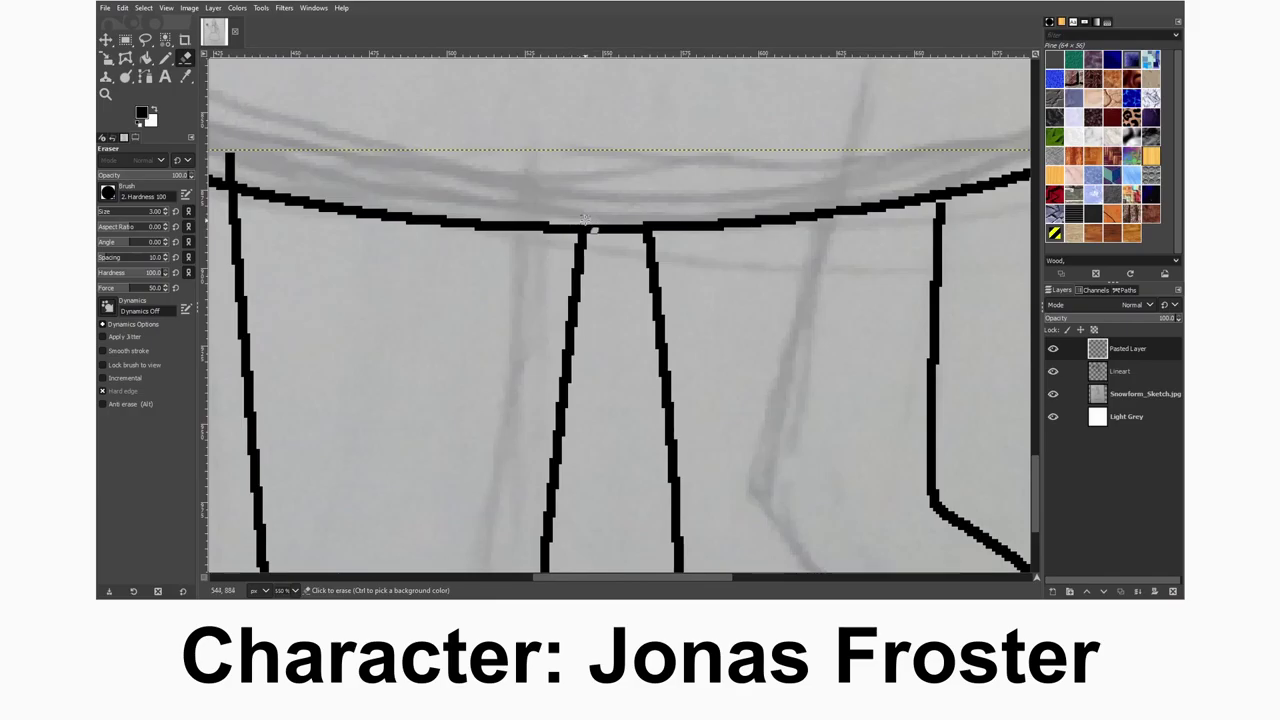
key(n)
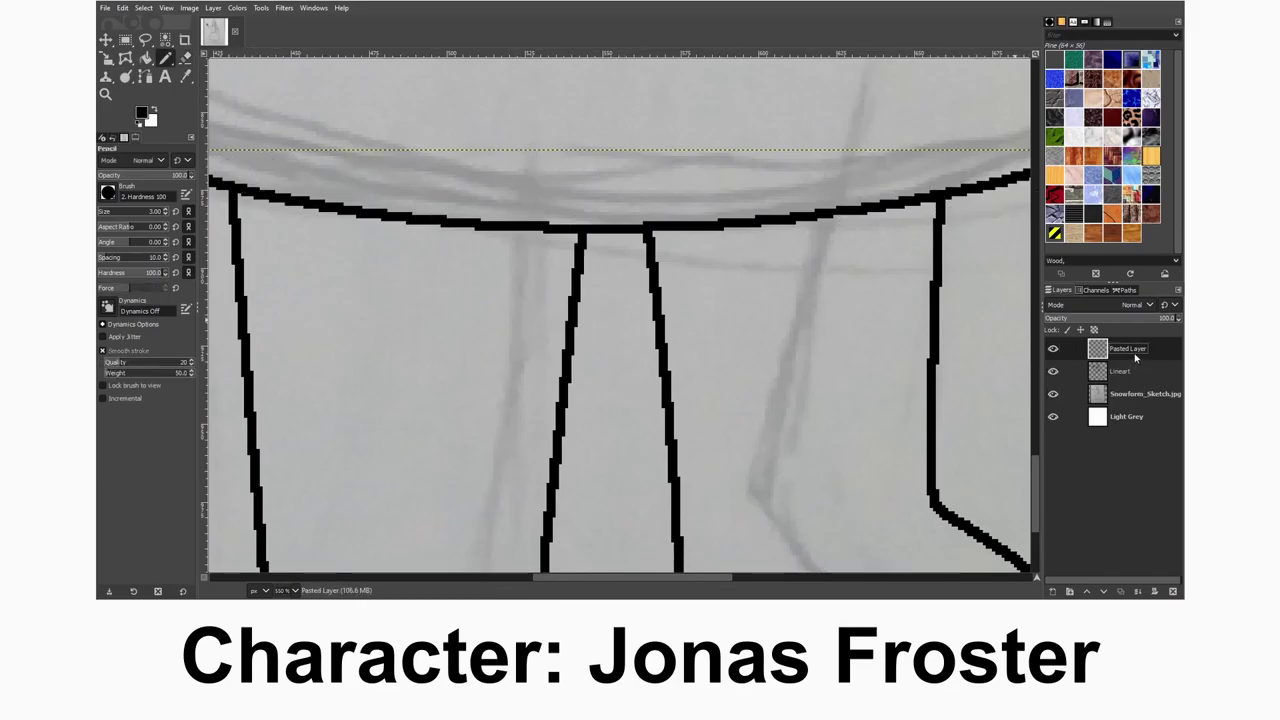
key(ctrl+e)
- Enclose the skirt's side line and hem corner on the raised-hand side in a freehand selection and delete them
scroll(711, 107, down, 3)
key(f)
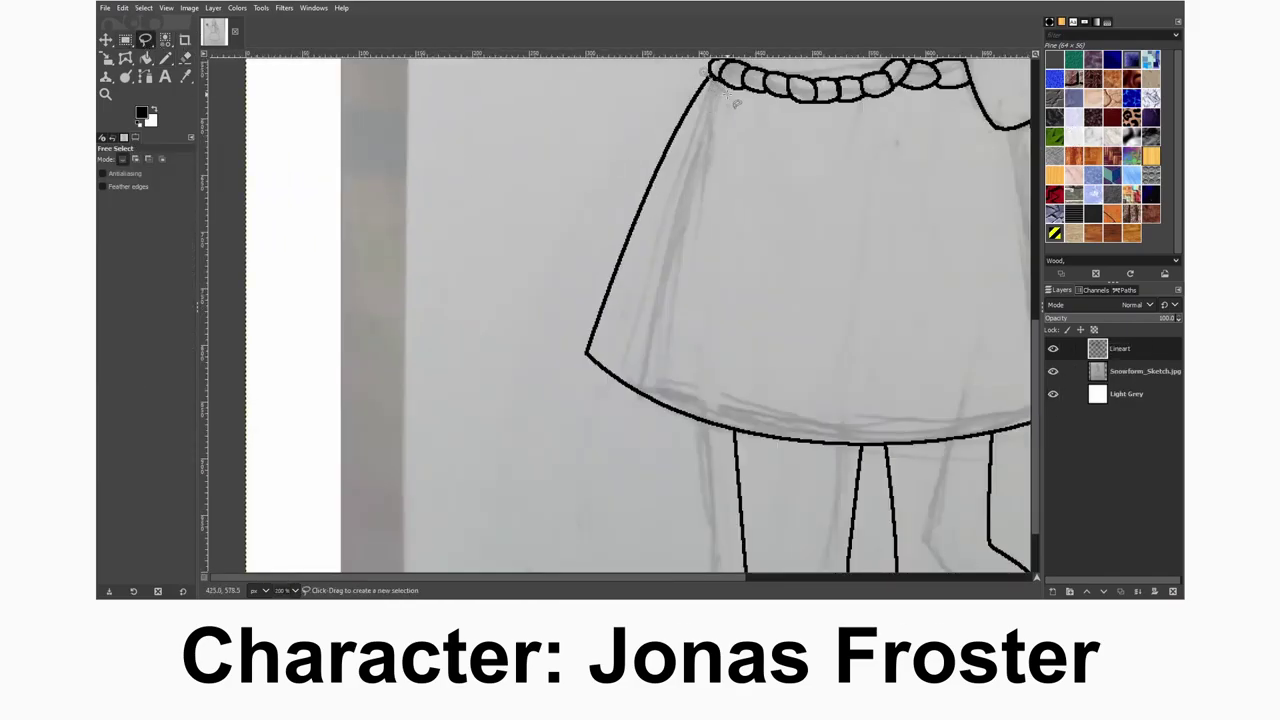
click(735, 103)
click(737, 443)
click(423, 366)
click(705, 70)
key(Return)
key(Delete)
- Redraw the skirt's raised-hand side from belt to hem corner as a narrower curved path, joined to the remaining hem, and stroke it
key(b)
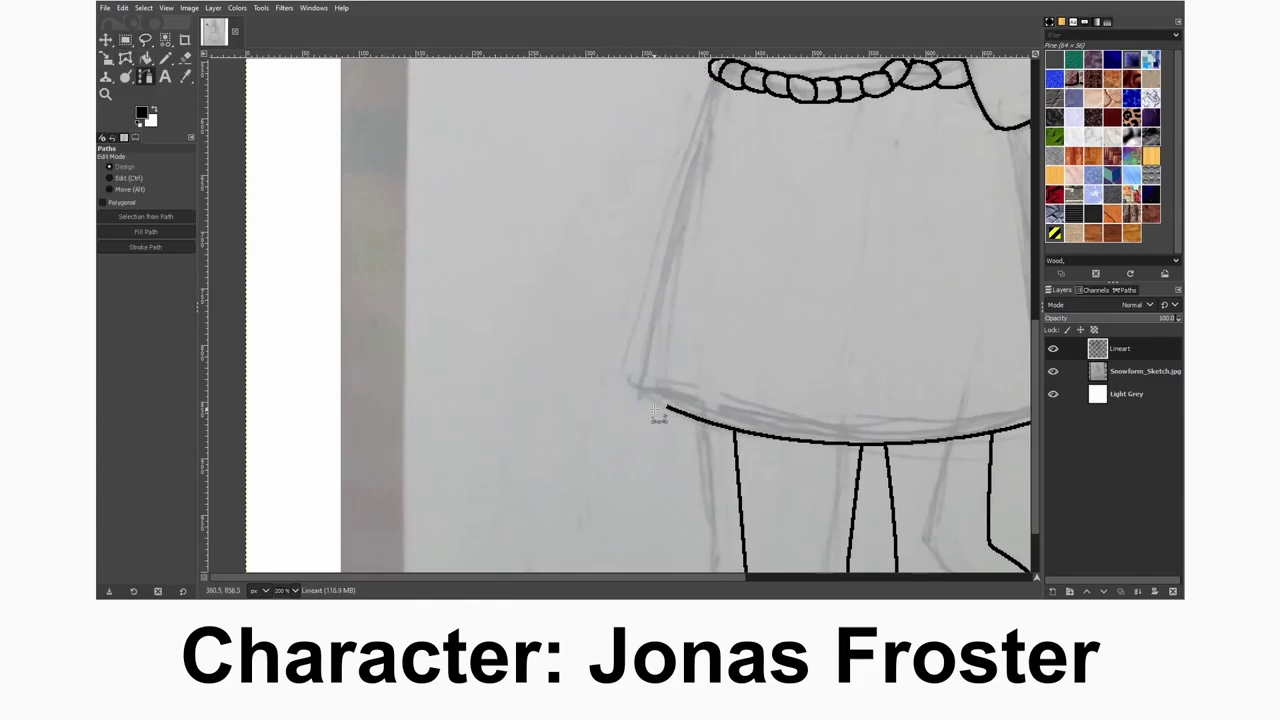
drag(712, 103, 680, 150)
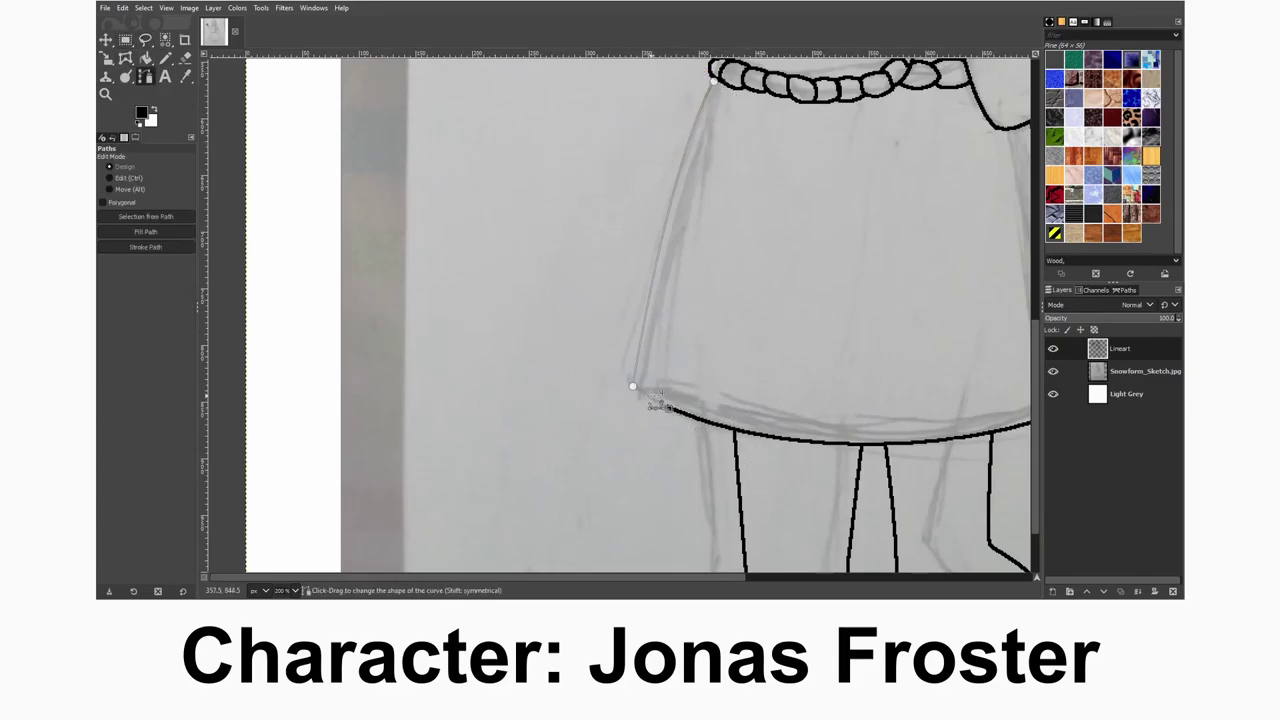
click(145, 246)
key(n)
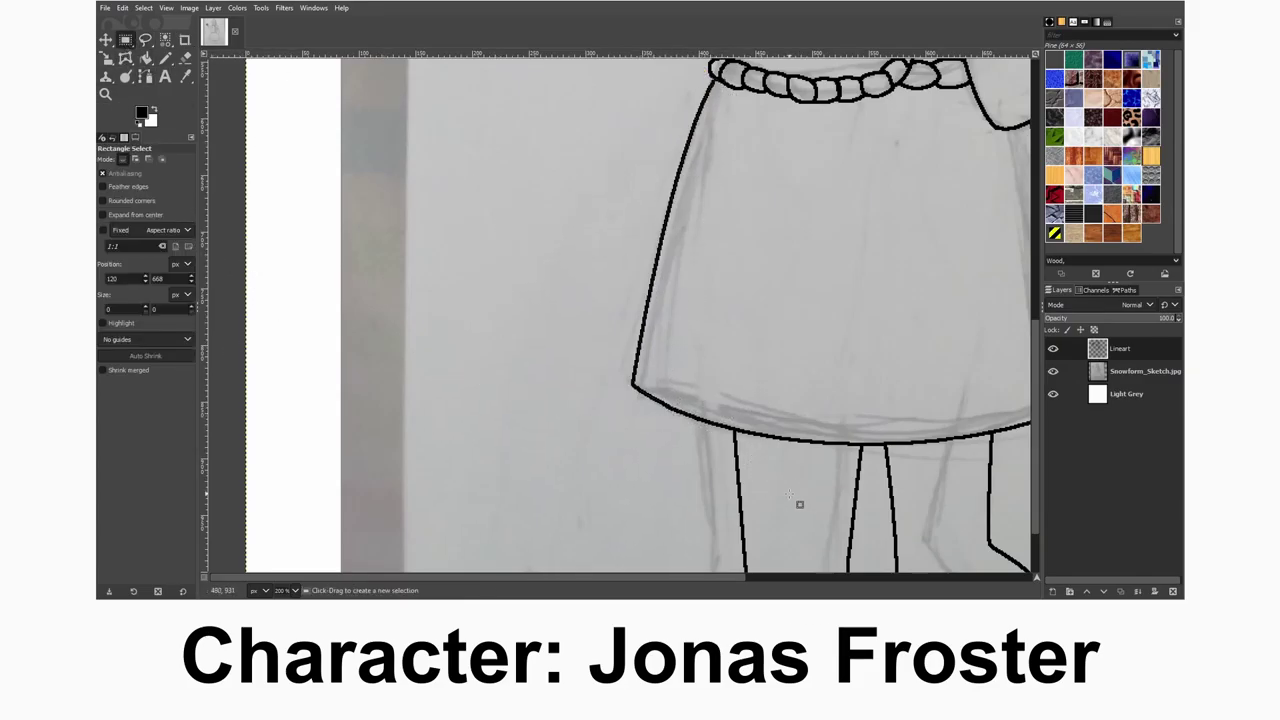
- Draw the two lower zigzag lines on the side of the hood with straight pencil segments
scroll(717, 148, up, 2)
scroll(717, 148, down, 5)
scroll(798, 398, up, 3)
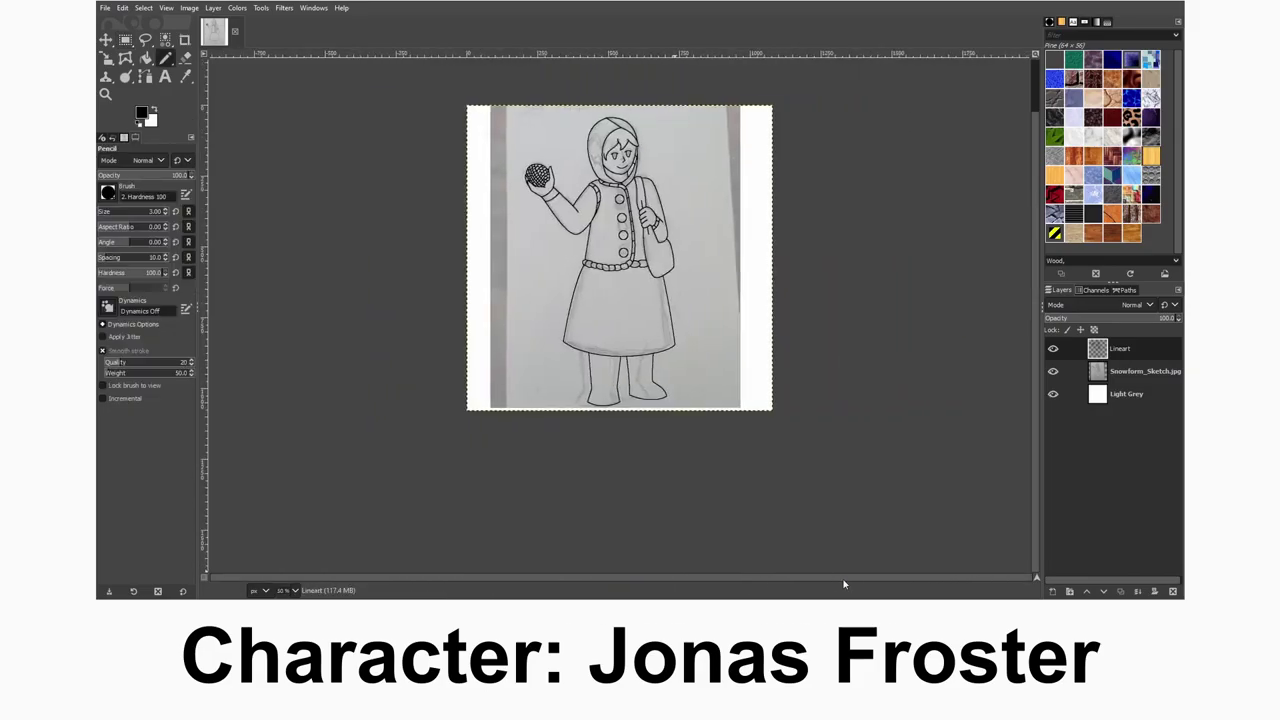
scroll(617, 212, up, 3)
scroll(528, 130, up, 5)
click(424, 165)
shift+click(505, 248)
shift+click(570, 175)
shift+click(655, 245)
click(425, 168)
shift+click(503, 381)
shift+click(558, 310)
- Draw the two upper peaked zigzag lines on the side of the hood with straight pencil segments
scroll(677, 407, up, 5)
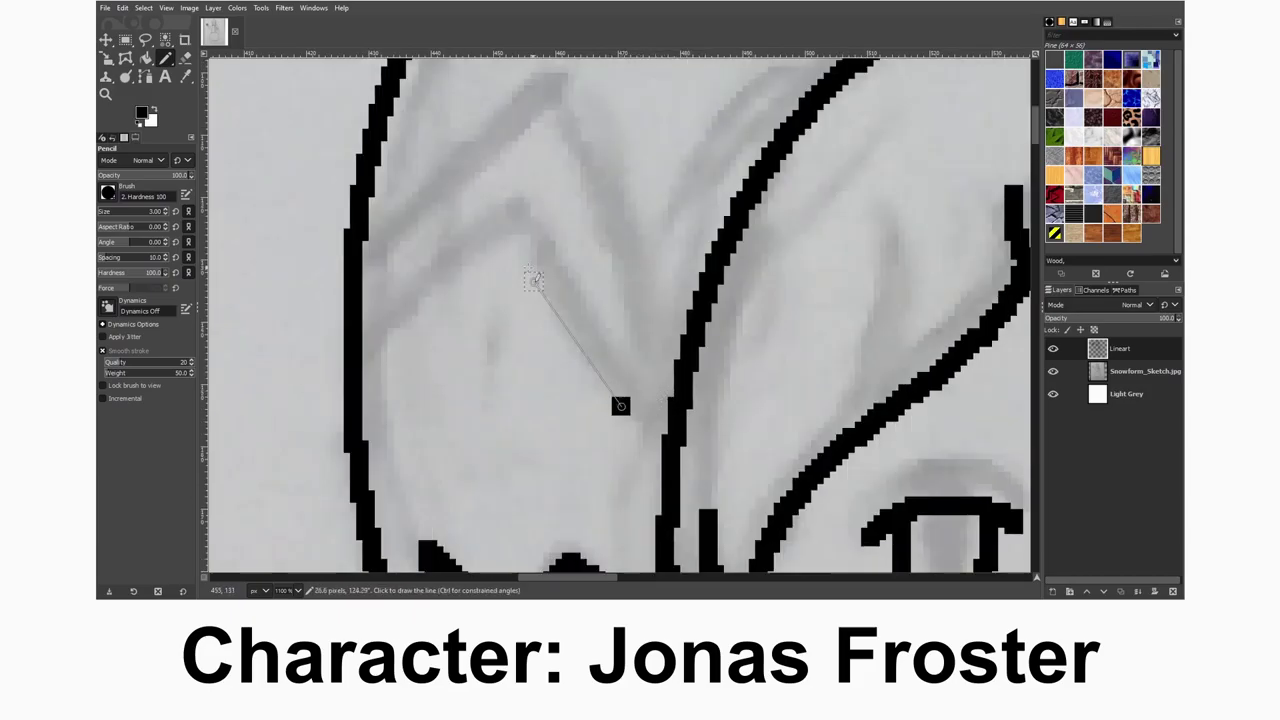
shift+click(520, 208)
shift+click(365, 375)
scroll(543, 218, up, 2)
click(363, 437)
shift+click(543, 209)
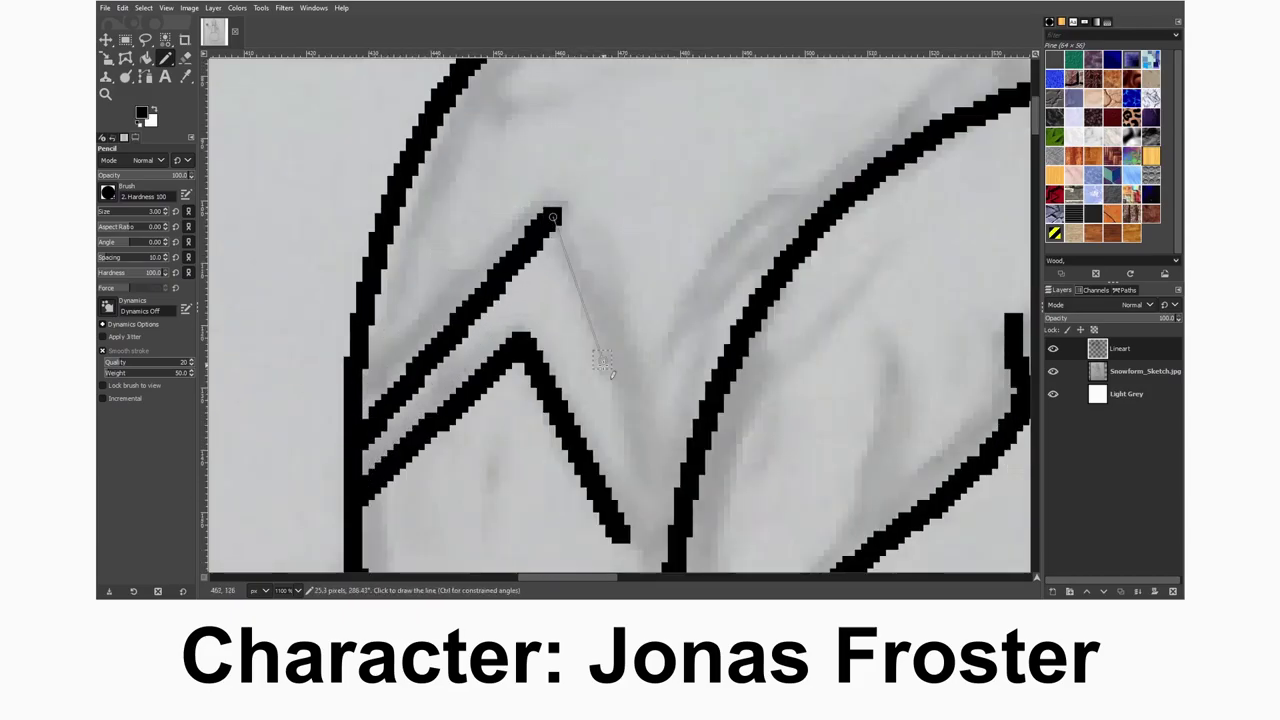
shift+click(628, 530)
- Redraw the outer line of the upper hood zigzag so it starts from the same point as the inner line, forming a closed spike
scroll(600, 300, down, 3)
scroll(401, 305, down, 8)
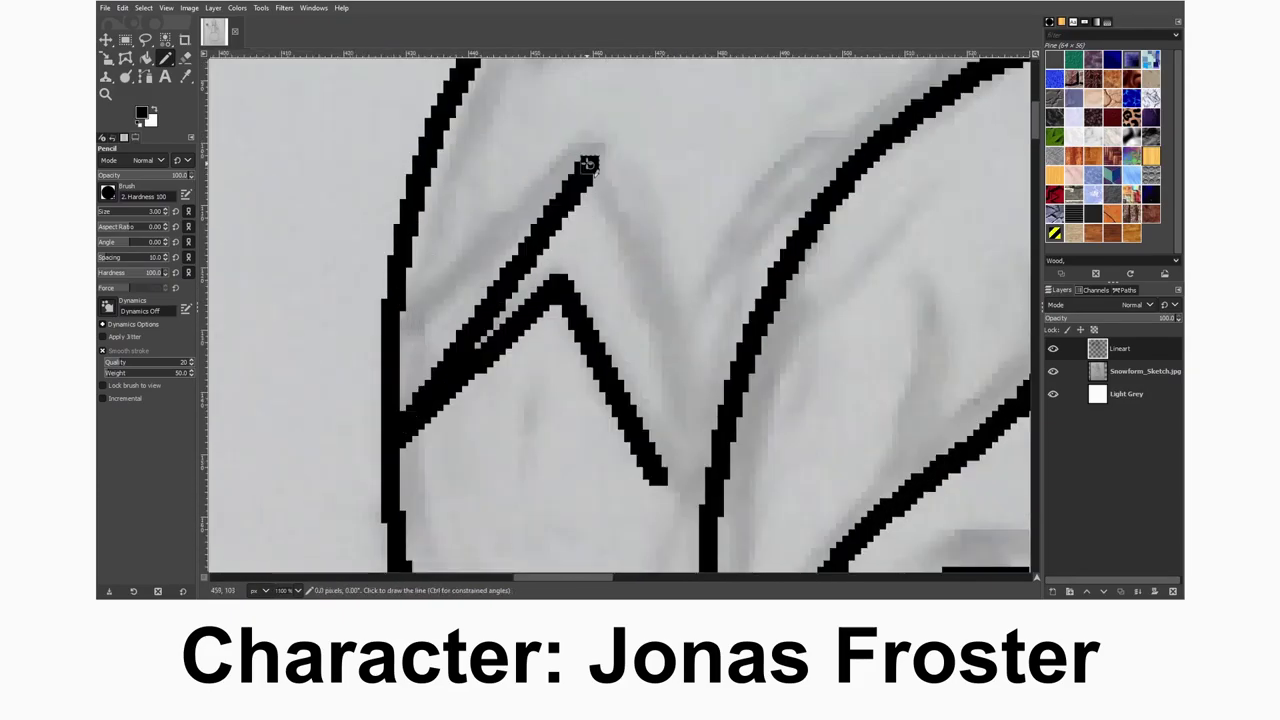
scroll(766, 218, up, 5)
key(shift+e)
scroll(766, 218, down, 6)
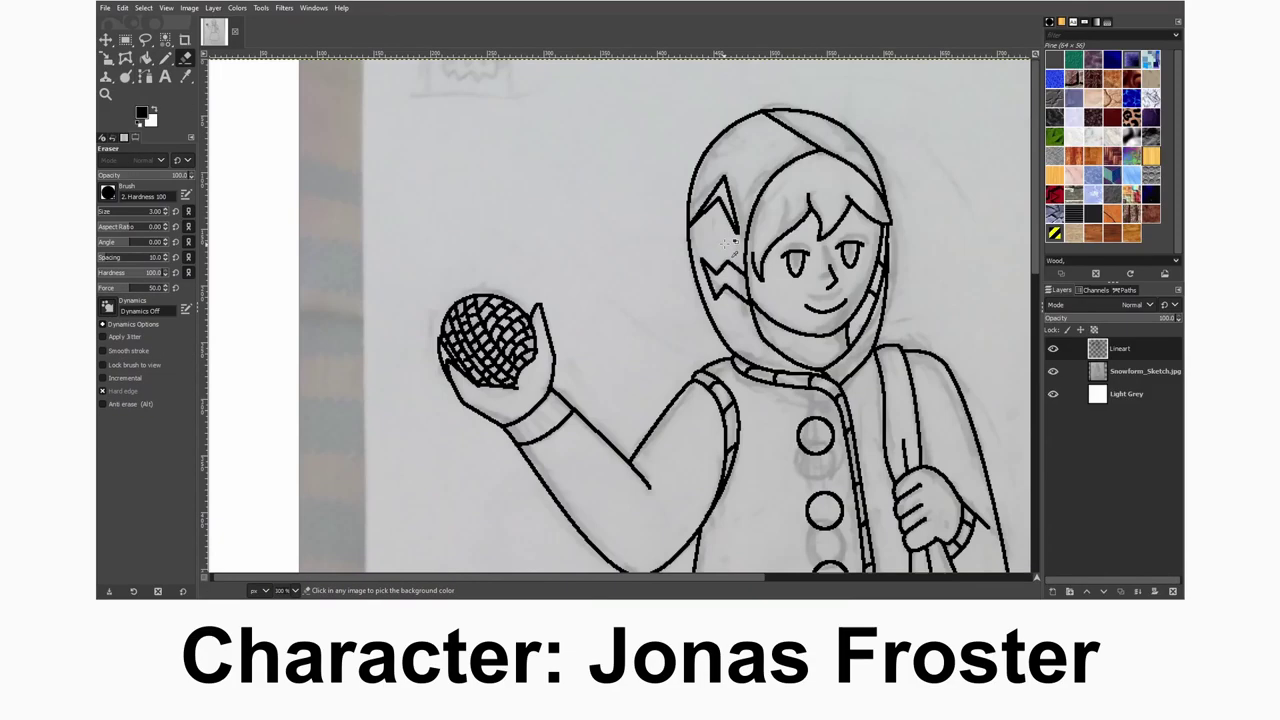
- Hide the Snowform_Sketch.jpg layer and touch up the line art around the face and hood with pencil and eraser
scroll(636, 228, up, 4)
scroll(637, 228, down, 5)
scroll(637, 228, up, 5)
click(1052, 371)
scroll(637, 250, up, 4)
key(n)
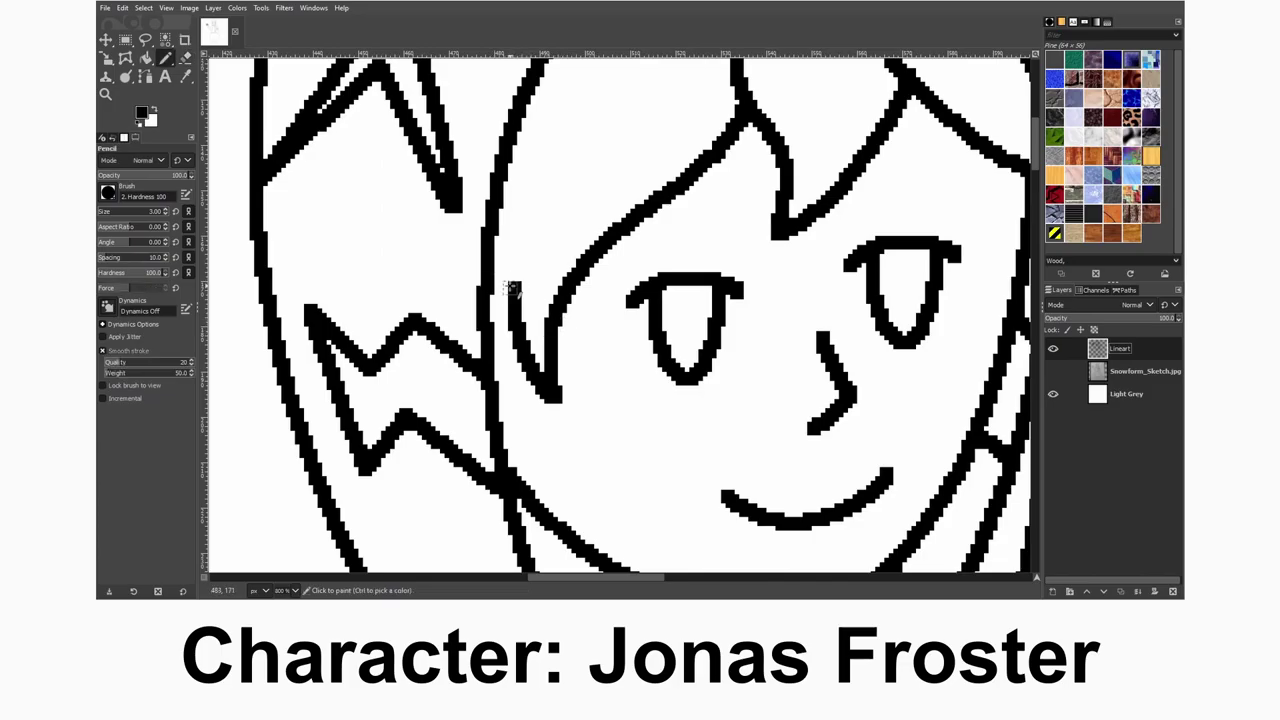
key(shift+e)
scroll(592, 345, down, 6)
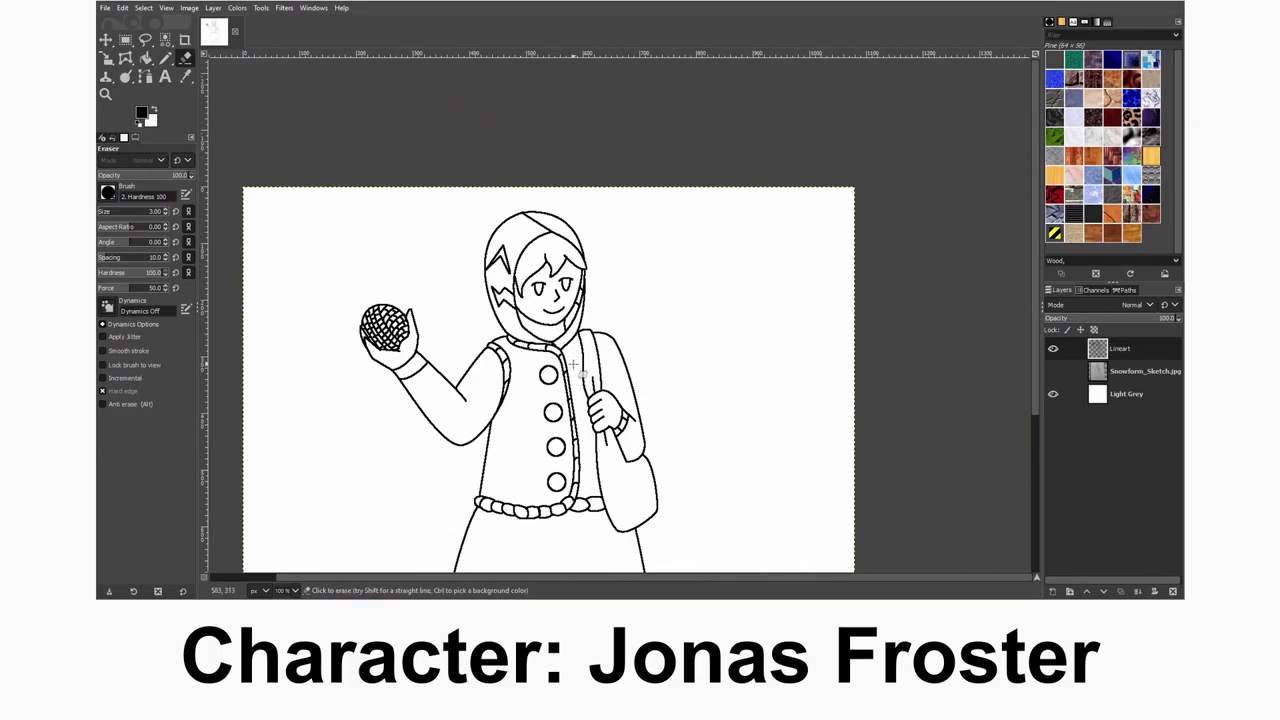
- Save the image as SnowSheep.xcf, discarding any scaling of the Lineart layer
key(shift+s)
click(595, 273)
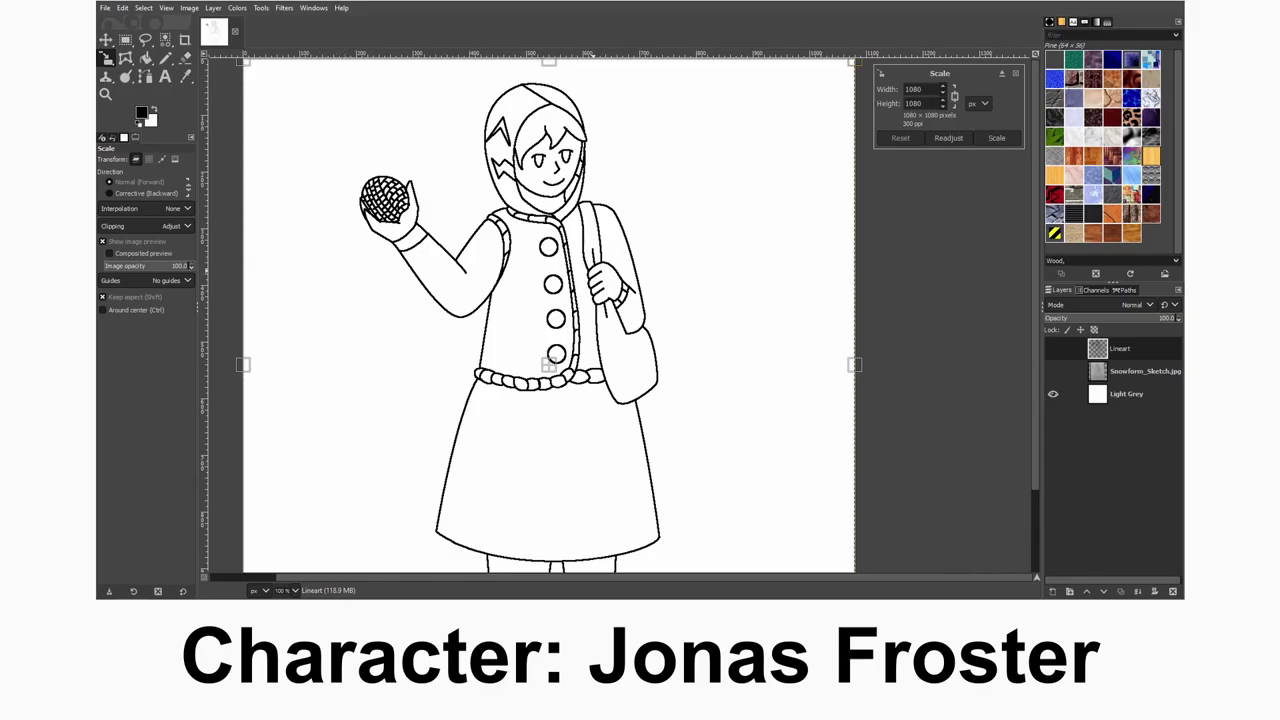
key(ctrl+s)
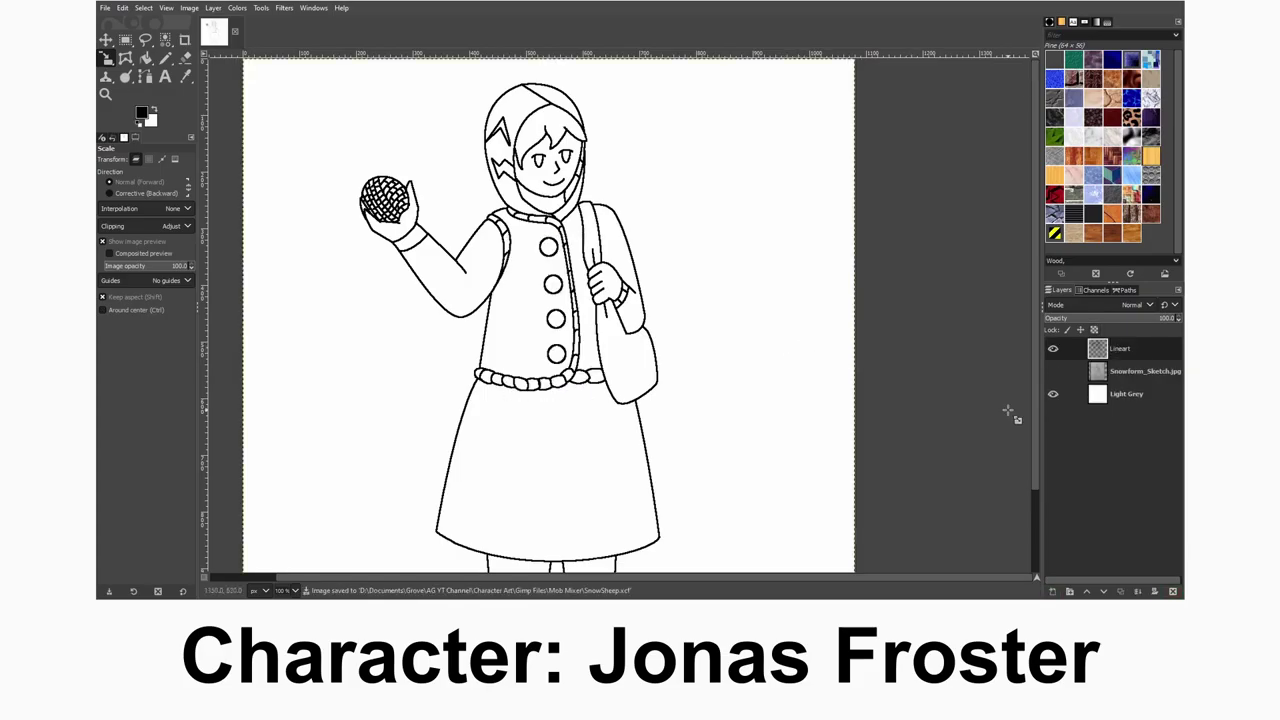
- Paste the snow golem reference image beside the character's head and anchor it on a new layer named Color References
key(ctrl+v)
drag(545, 314, 749, 160)
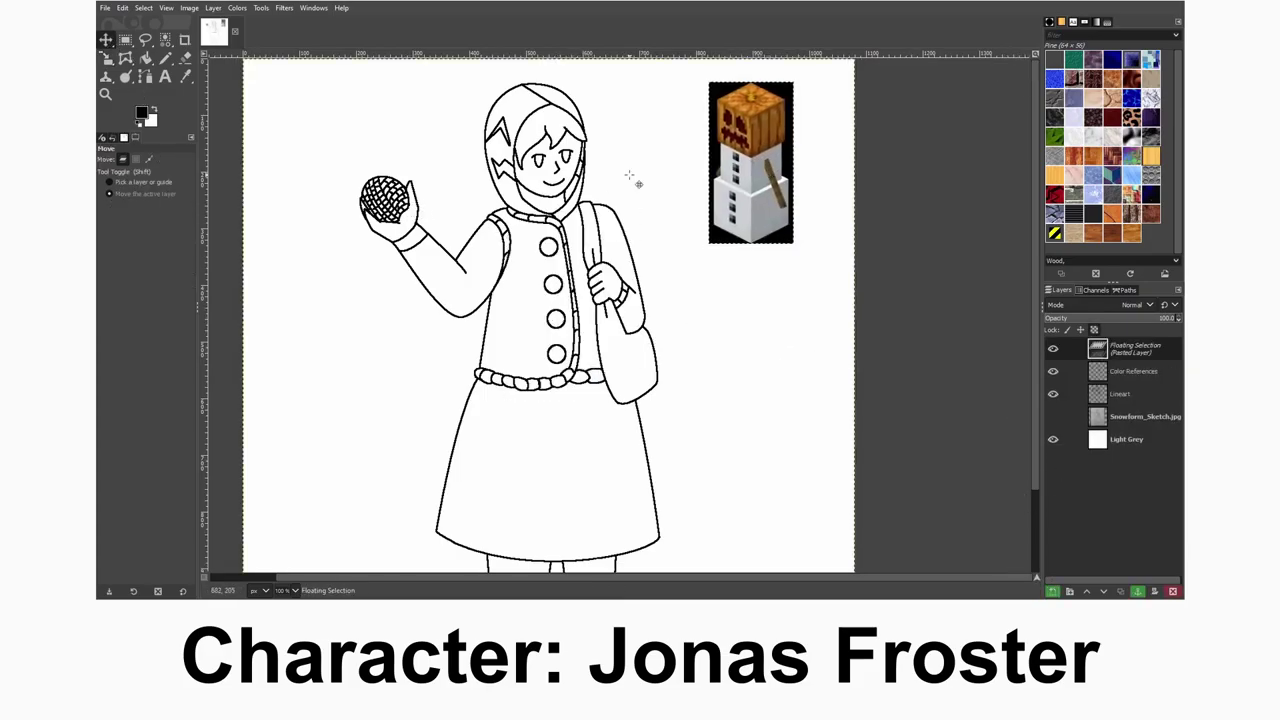
key(r)
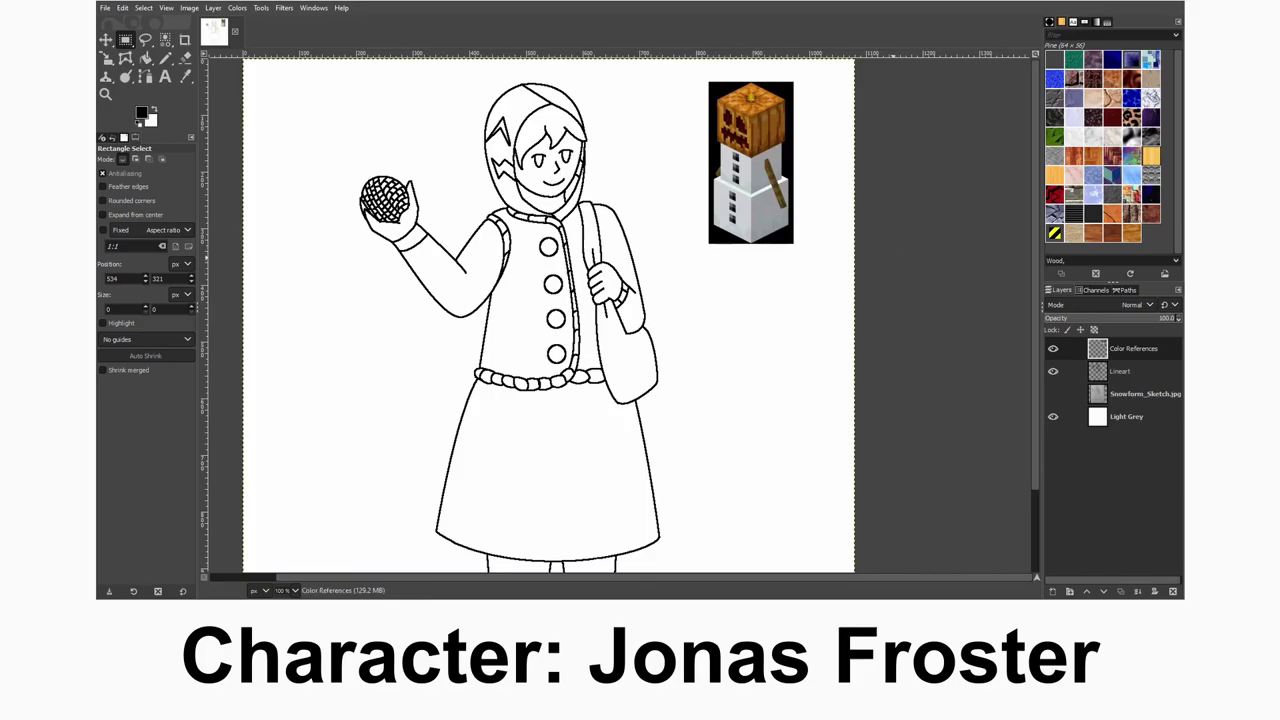
- Paste the sheep reference image, scale it down, place it below the snow golem and anchor it to the Color References layer
key(ctrl+v)
drag(550, 317, 759, 417)
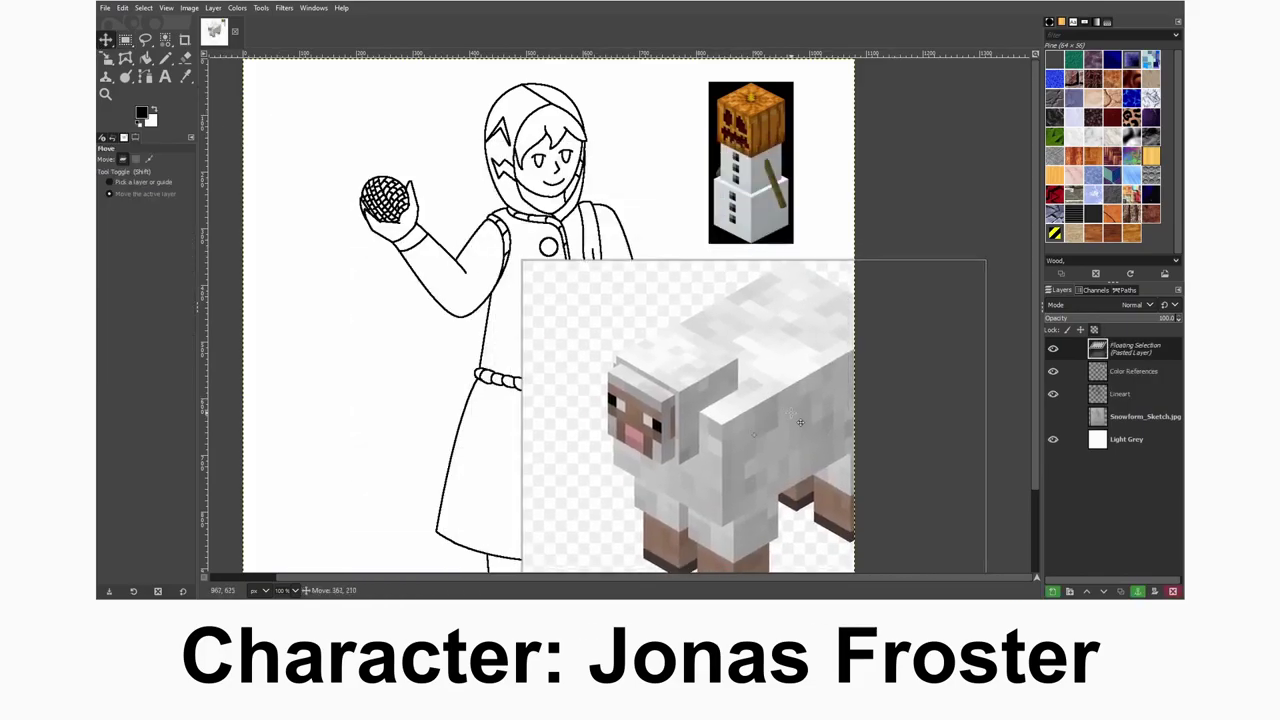
key(shift+s)
drag(502, 240, 824, 483)
drag(897, 536, 754, 345)
key(Return)
key(ctrl+h)
key(r)
scroll(497, 309, down, 2)
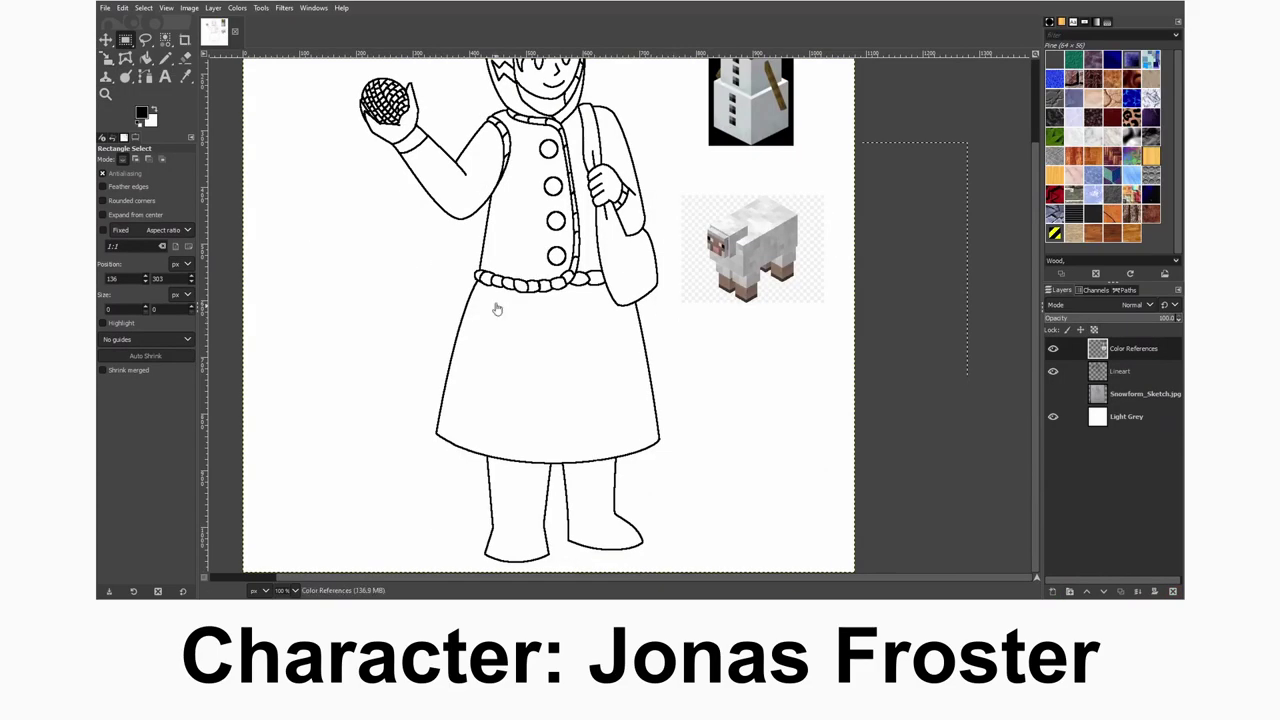
scroll(777, 289, up, 2)
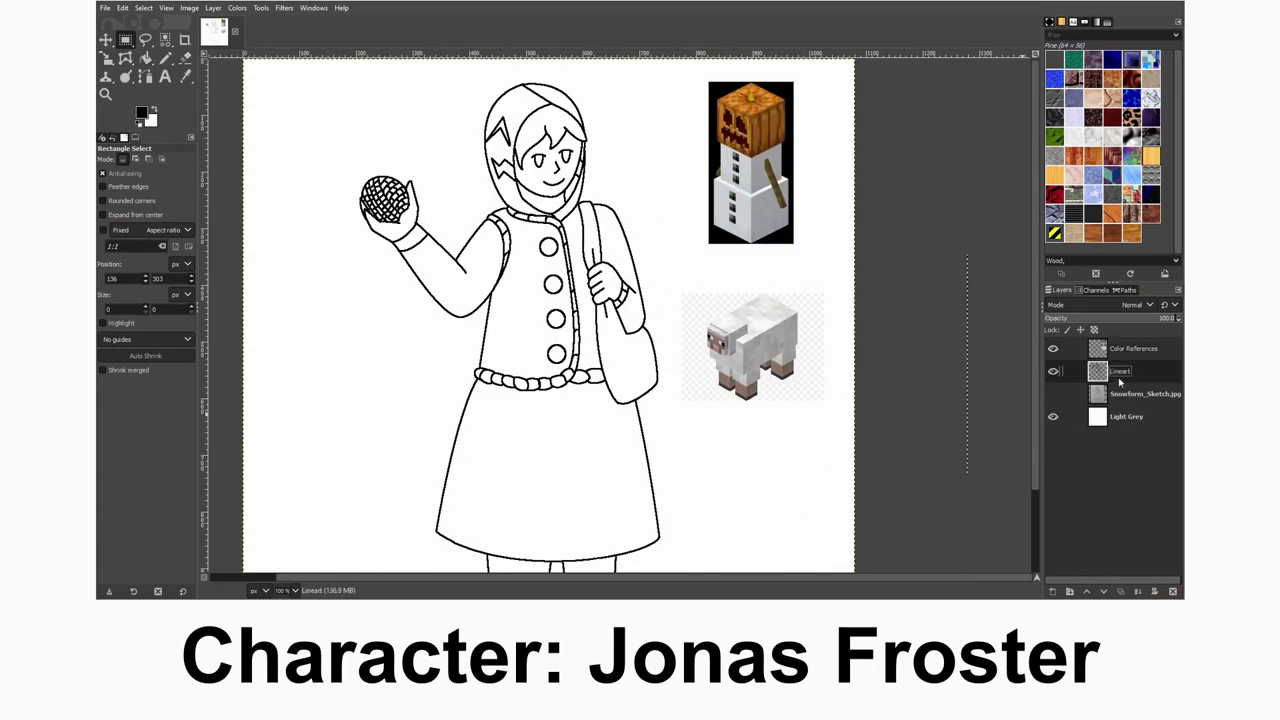
- Duplicate the Lineart layer, rename the copy Colored and hide the original Lineart layer
key(shift+ctrl+d)
key(ctrl+z)
click(1133, 375)
key(shift+ctrl+d)
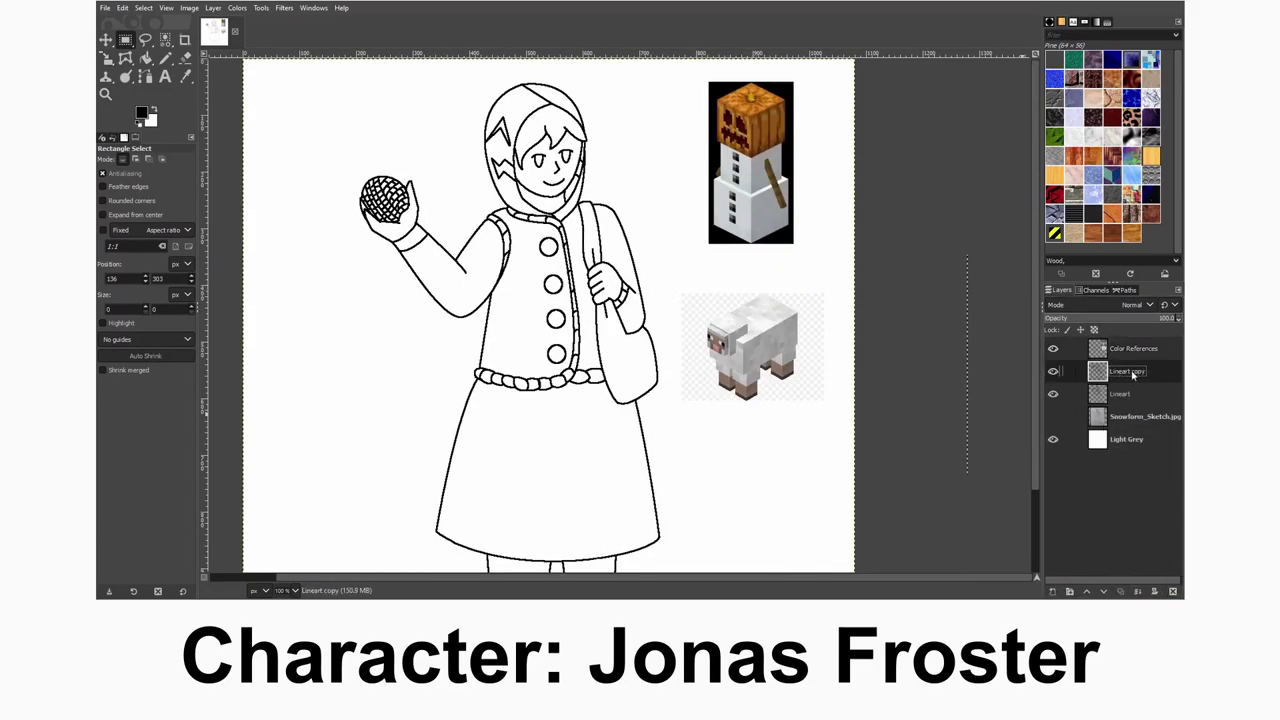
- Try a blue-grey sampled from the reference images as the skirt's fill on the Colored layer
key(o)
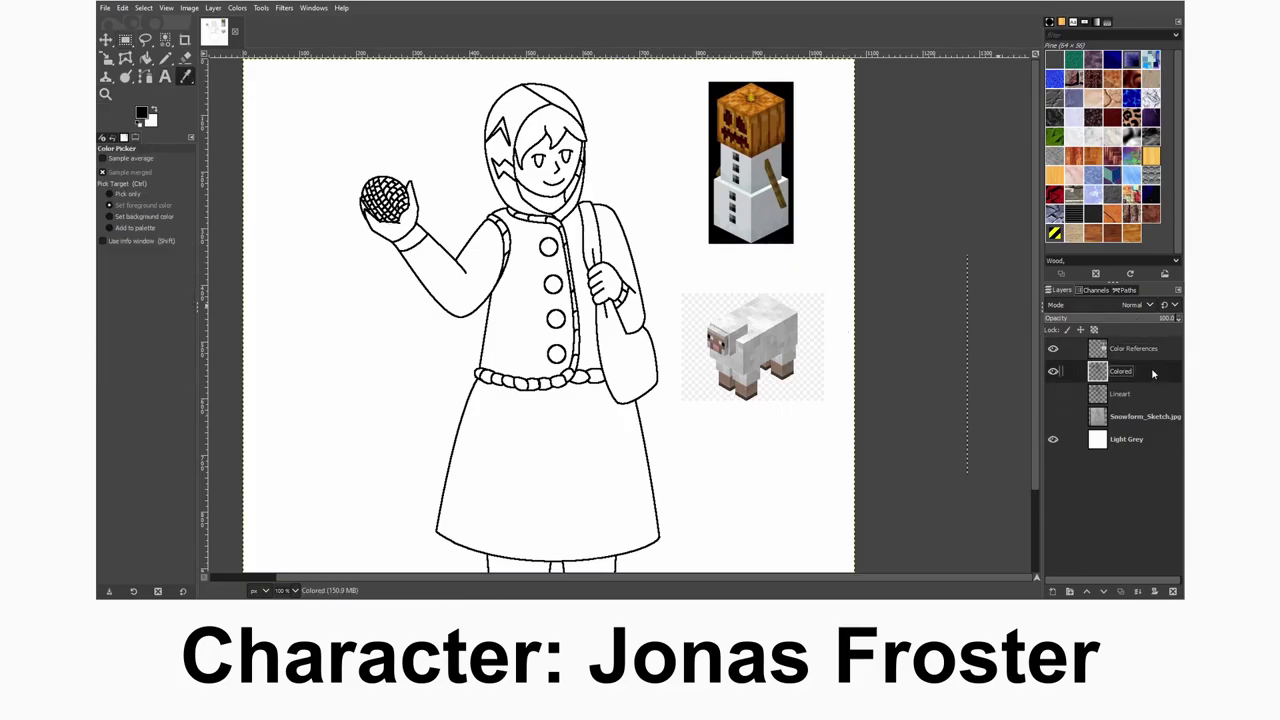
key(shift+b)
click(545, 470)
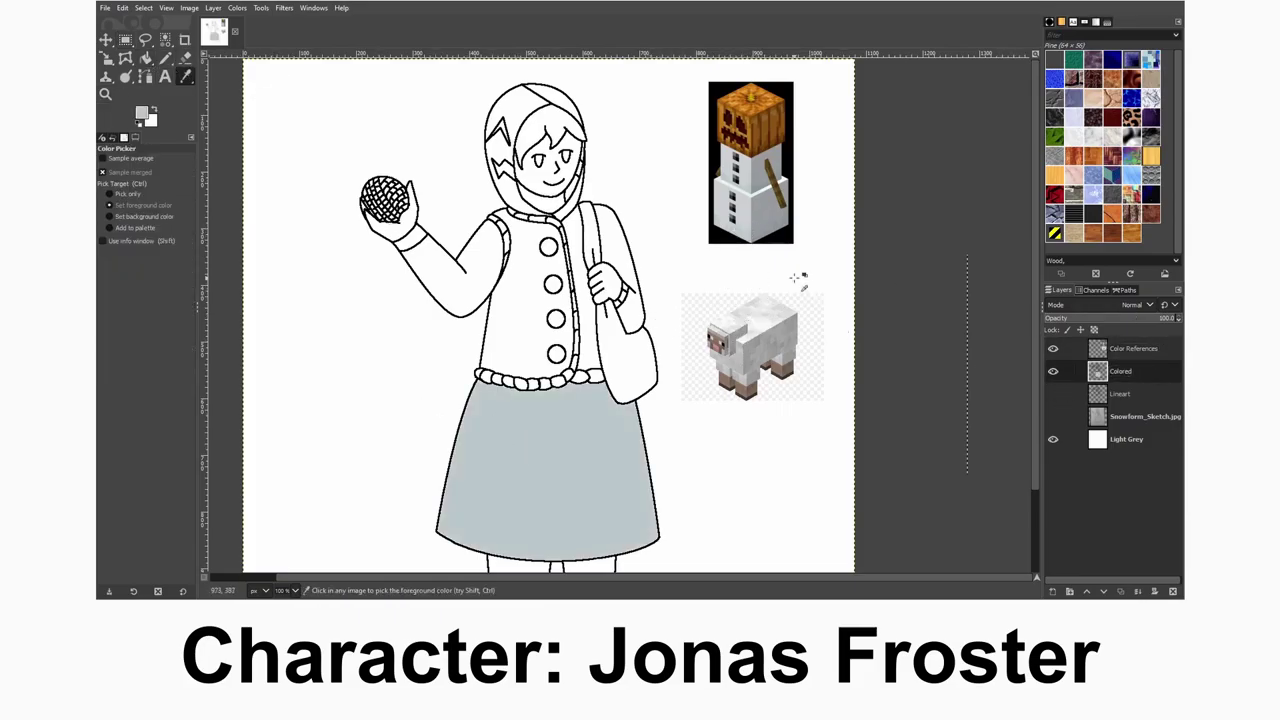
scroll(805, 283, up, 2)
click(360, 530)
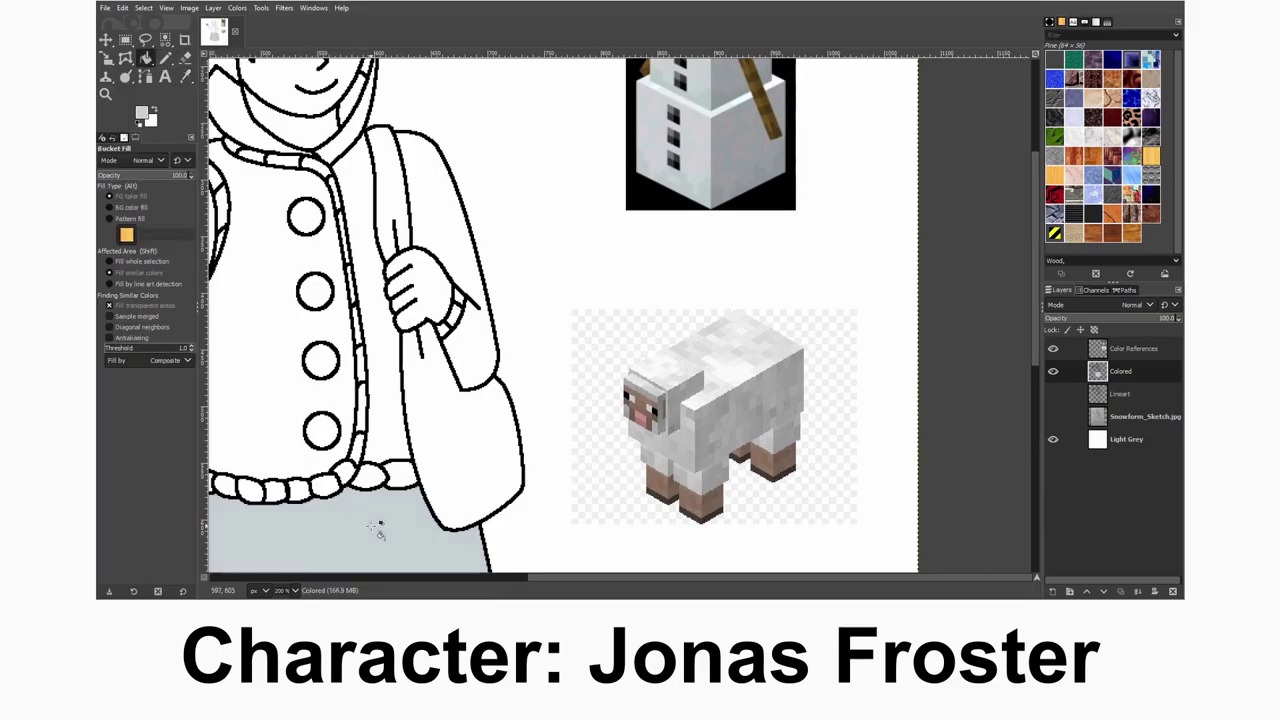
- Try a neutral light grey sampled from the reference images as the skirt's fill
key(o)
scroll(692, 250, up, 5)
click(692, 250)
scroll(692, 250, down, 7)
key(shift+b)
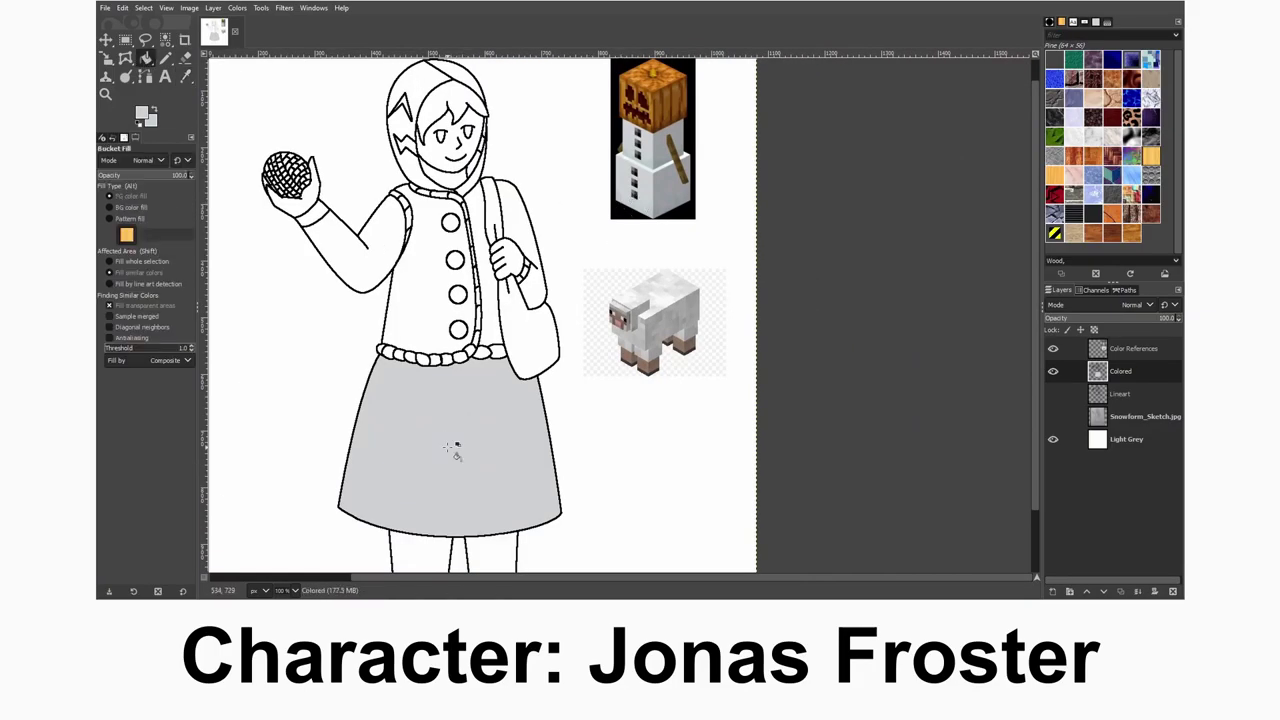
- Try a light blue-grey sampled from the snow golem's body as the skirt's fill
scroll(650, 150, up, 6)
key(o)
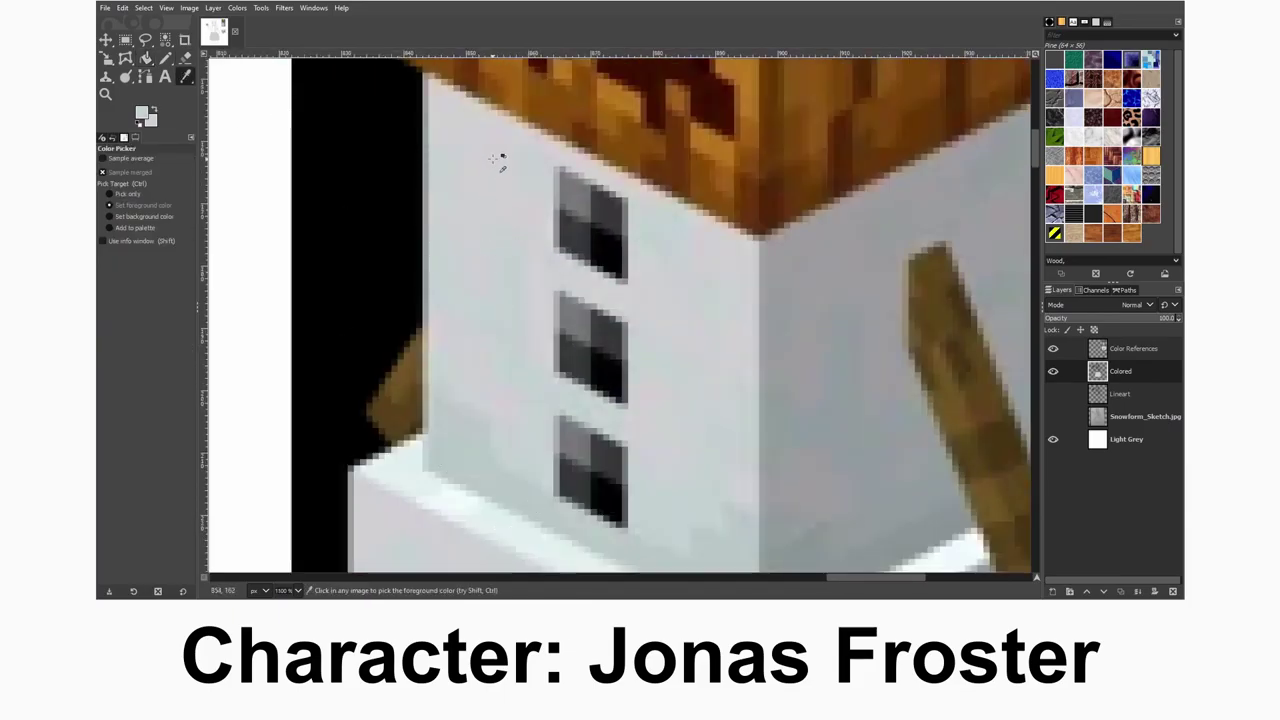
scroll(497, 160, down, 5)
scroll(587, 581, left, 3)
scroll(587, 450, down, 3)
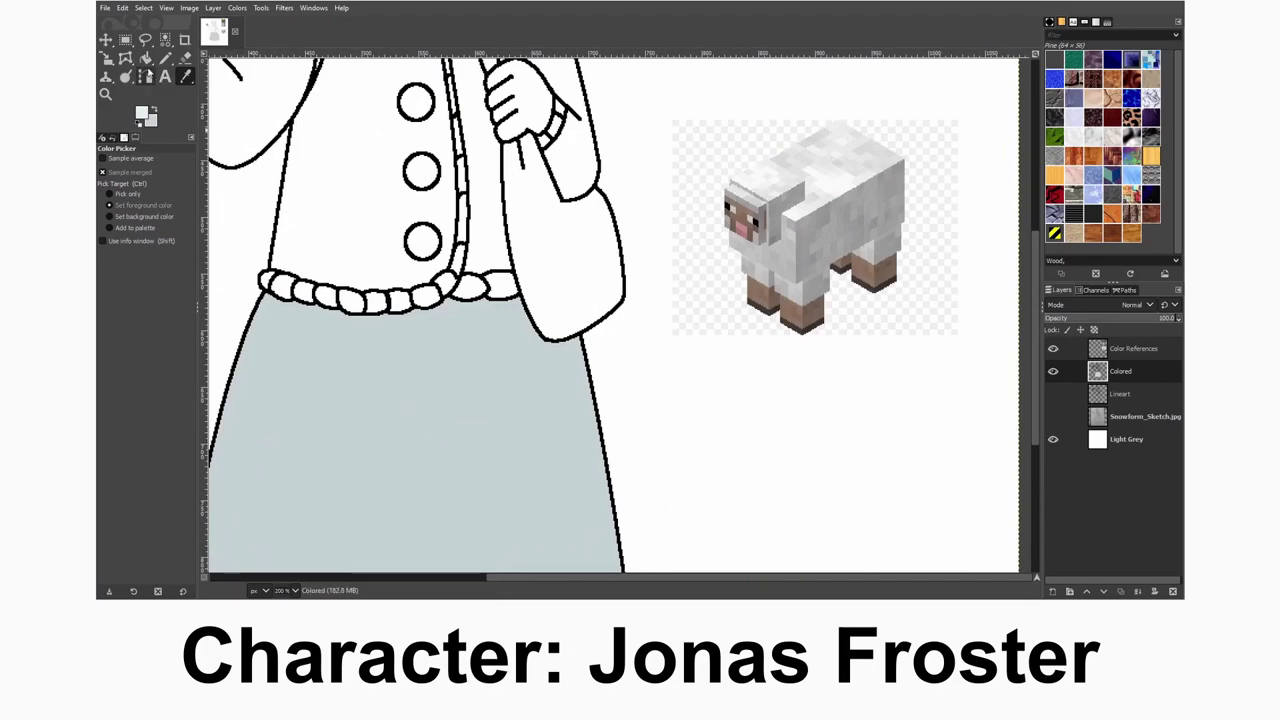
- Refill the skirt with a very pale ice blue and fill the coat body with off-white
scroll(586, 391, up, 3)
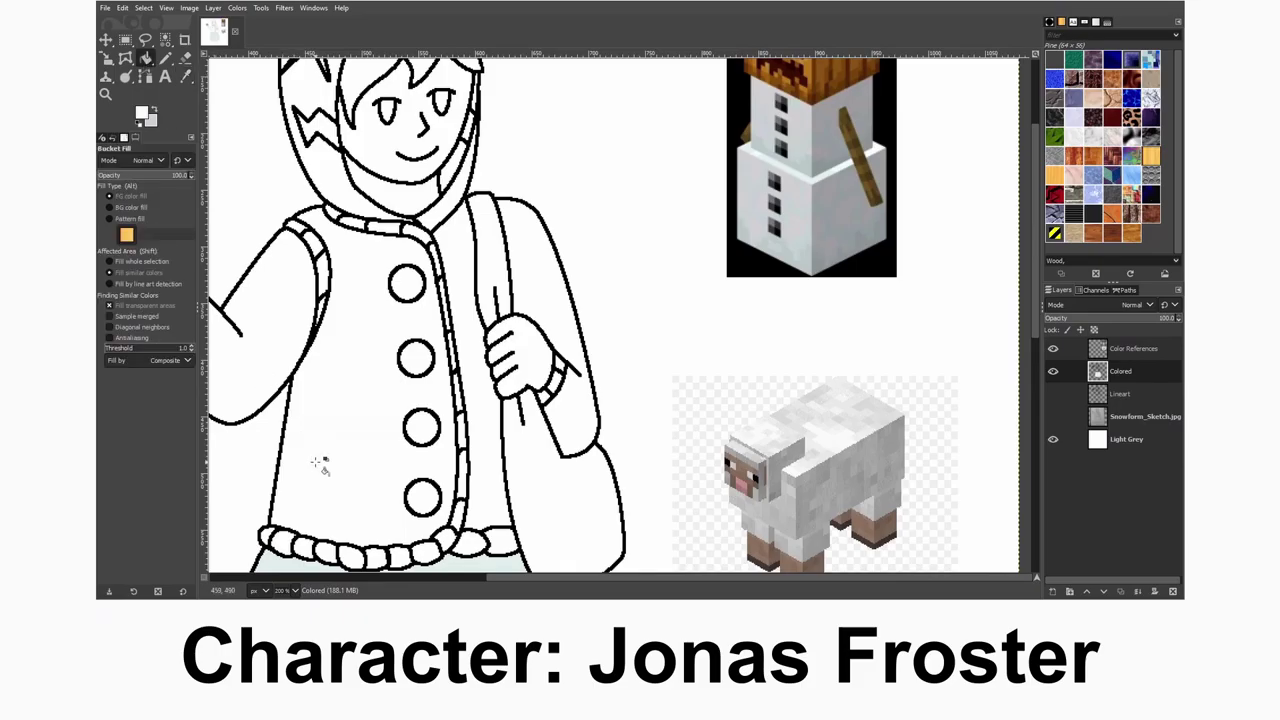
scroll(314, 457, down, 4)
scroll(497, 243, up, 2)
key(shift+b)
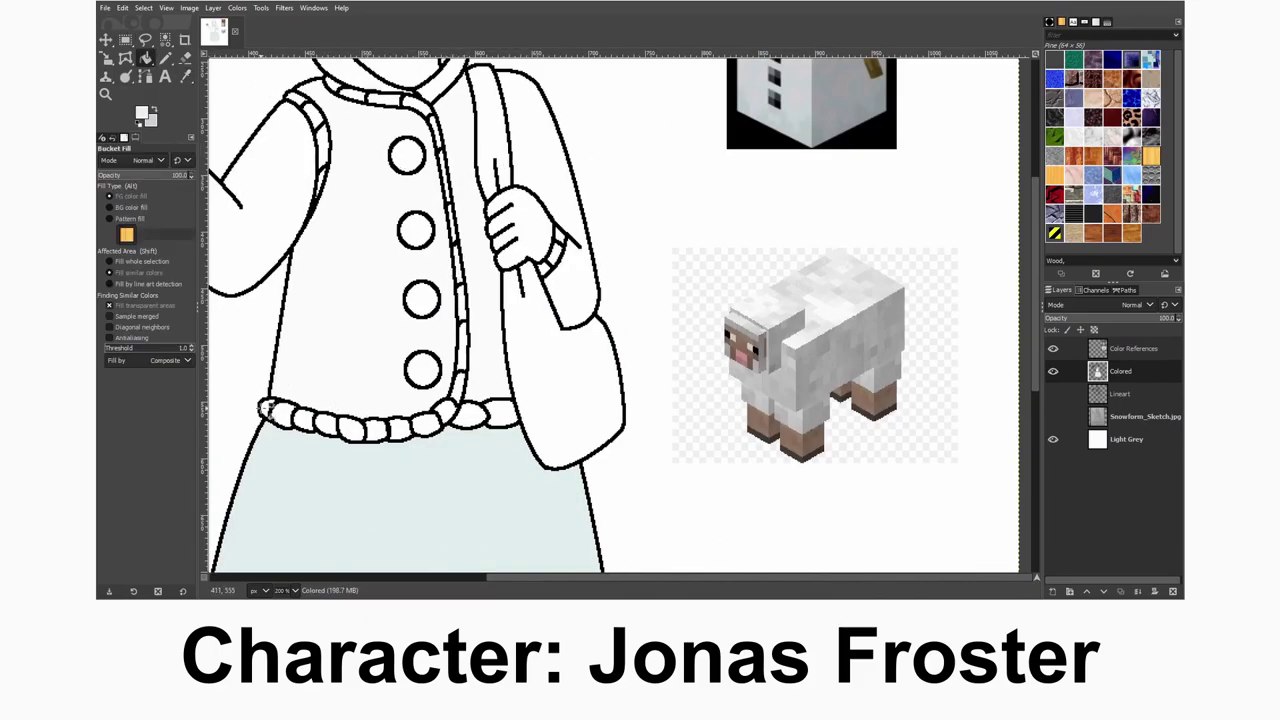
- Fill the wool trim links along the coat's bottom hem and front edge with very pale ice blue
click(463, 350)
click(458, 258)
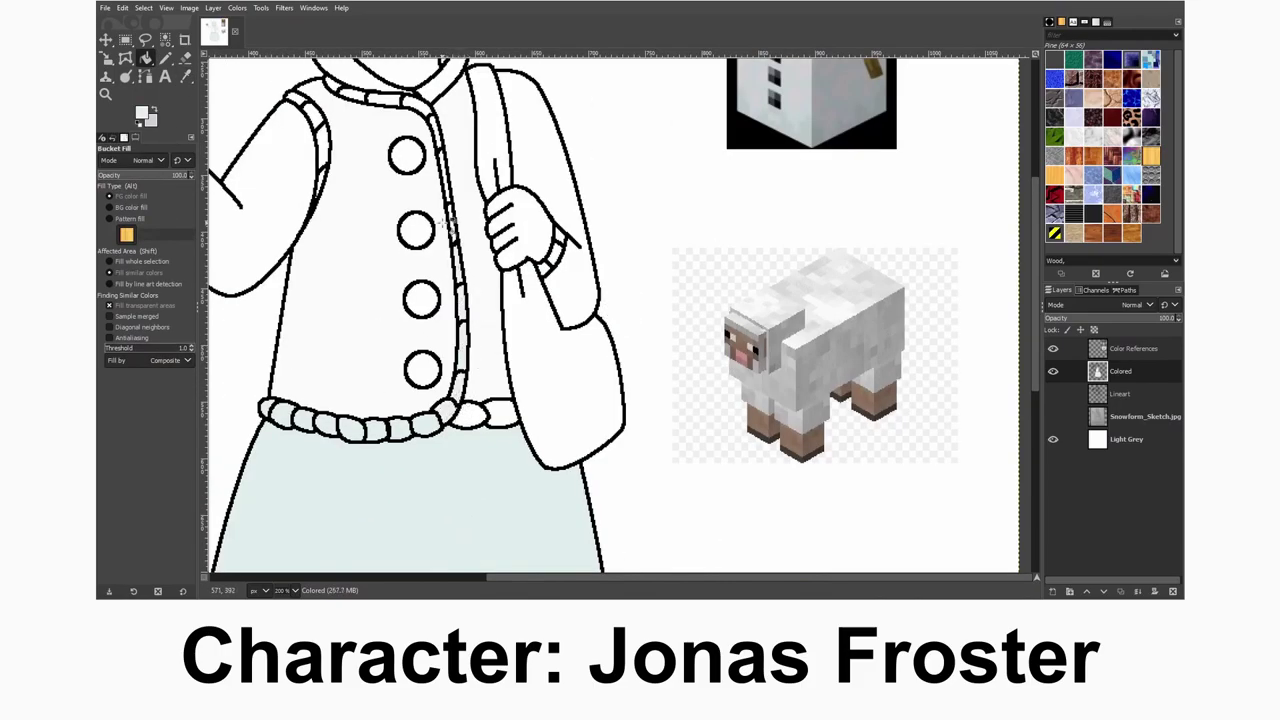
click(456, 218)
- Fill the round coat buttons with the same pale ice blue as the trim
scroll(422, 218, up, 3)
click(407, 283)
click(416, 358)
click(421, 428)
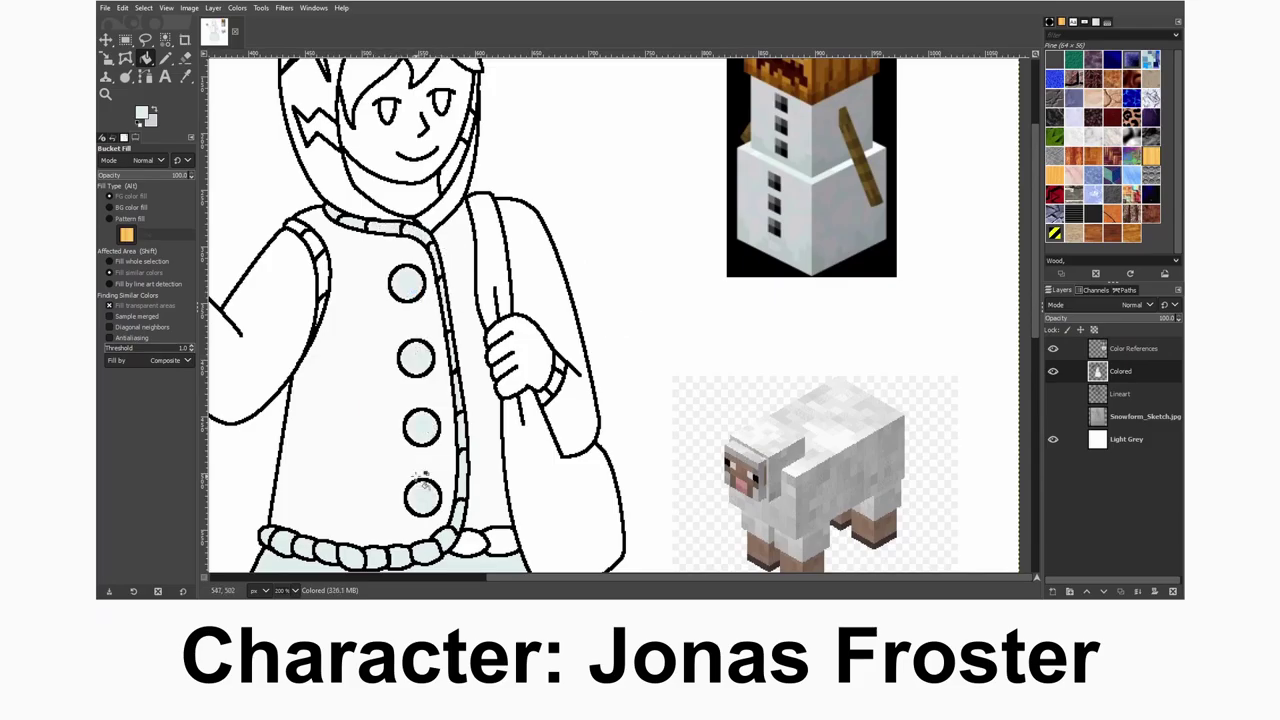
- Fill the collar and armhole trim links with pale ice blue, touching up the narrow armhole tip with a size 1 pencil
scroll(324, 312, up, 2)
click(393, 340)
click(355, 218)
key(n)
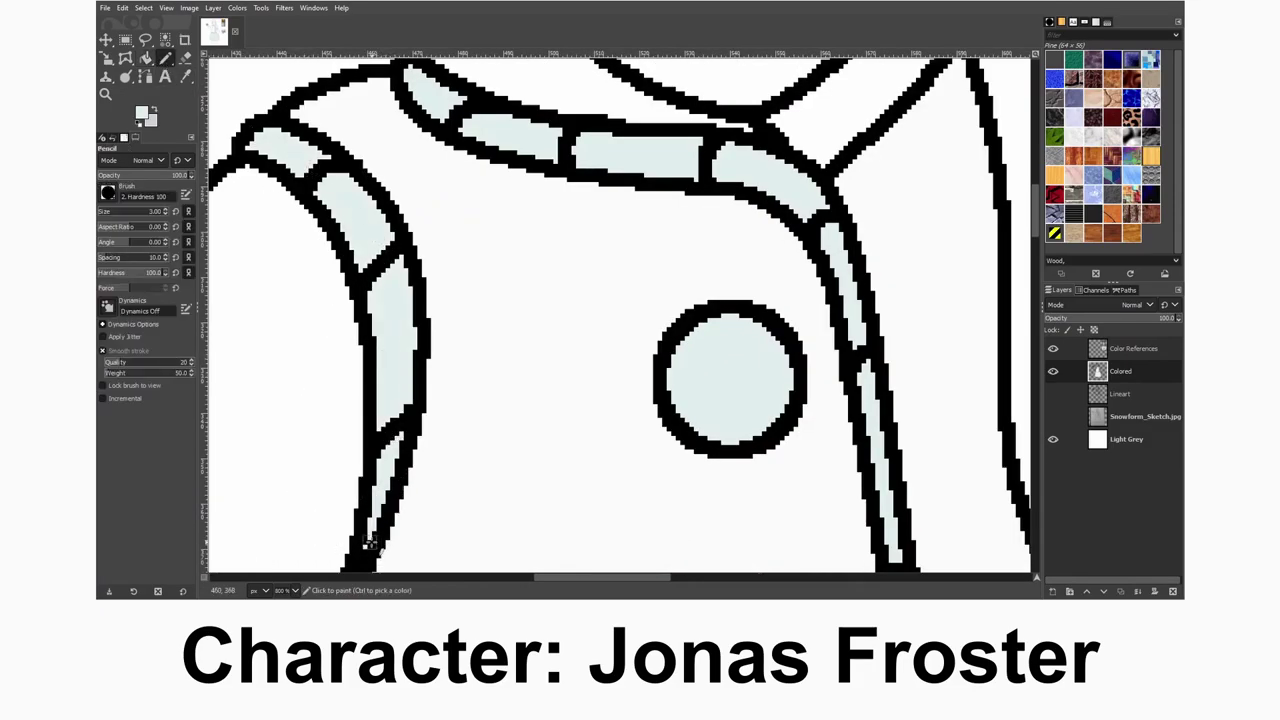
scroll(478, 492, down, 6)
scroll(420, 423, down, 3)
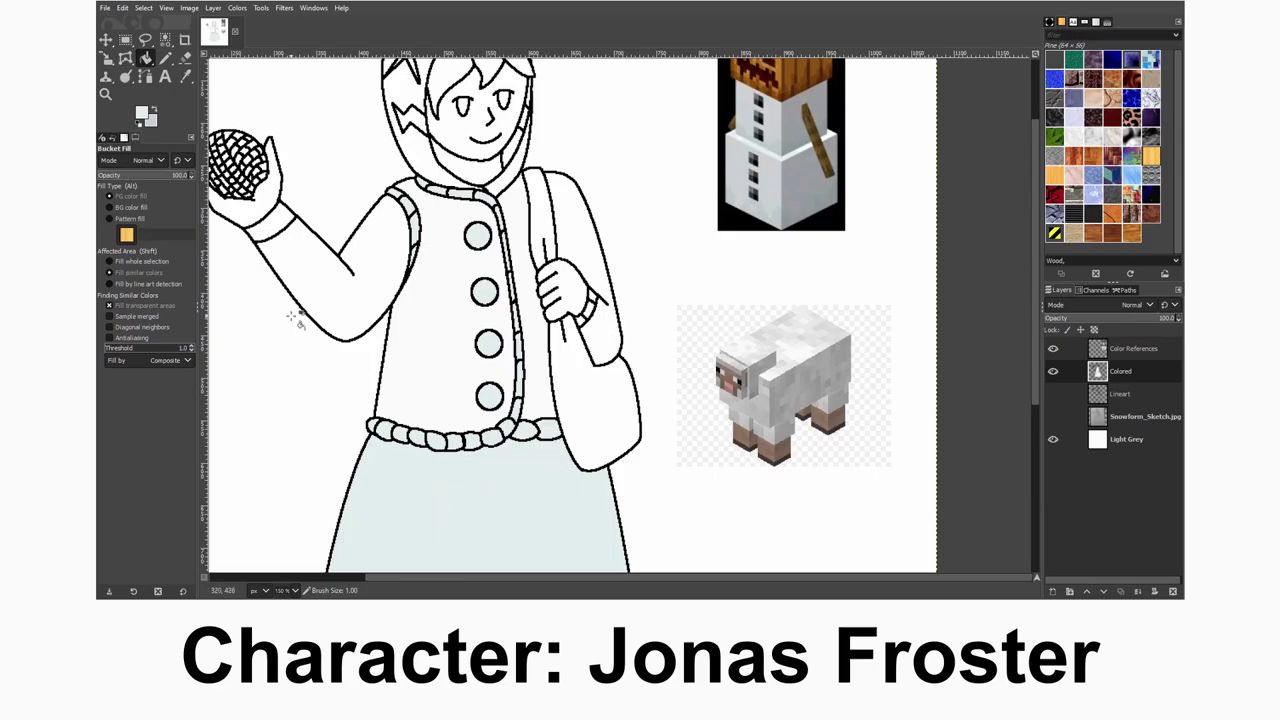
- Draw black divider lines across the raised arm's cuff on the Lineart layer and enclose the cuff in a rectangular selection
click(1102, 396)
scroll(300, 232, up, 3)
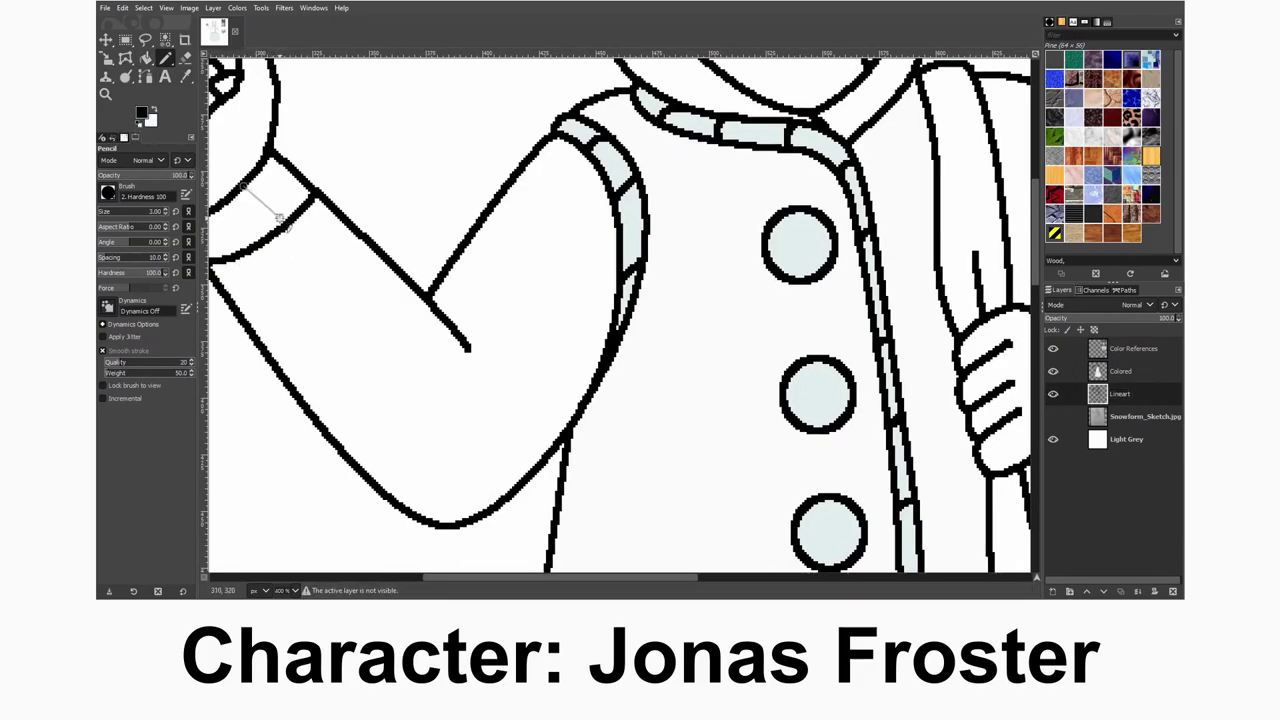
scroll(280, 218, left, 4)
key(r)
drag(329, 171, 439, 272)
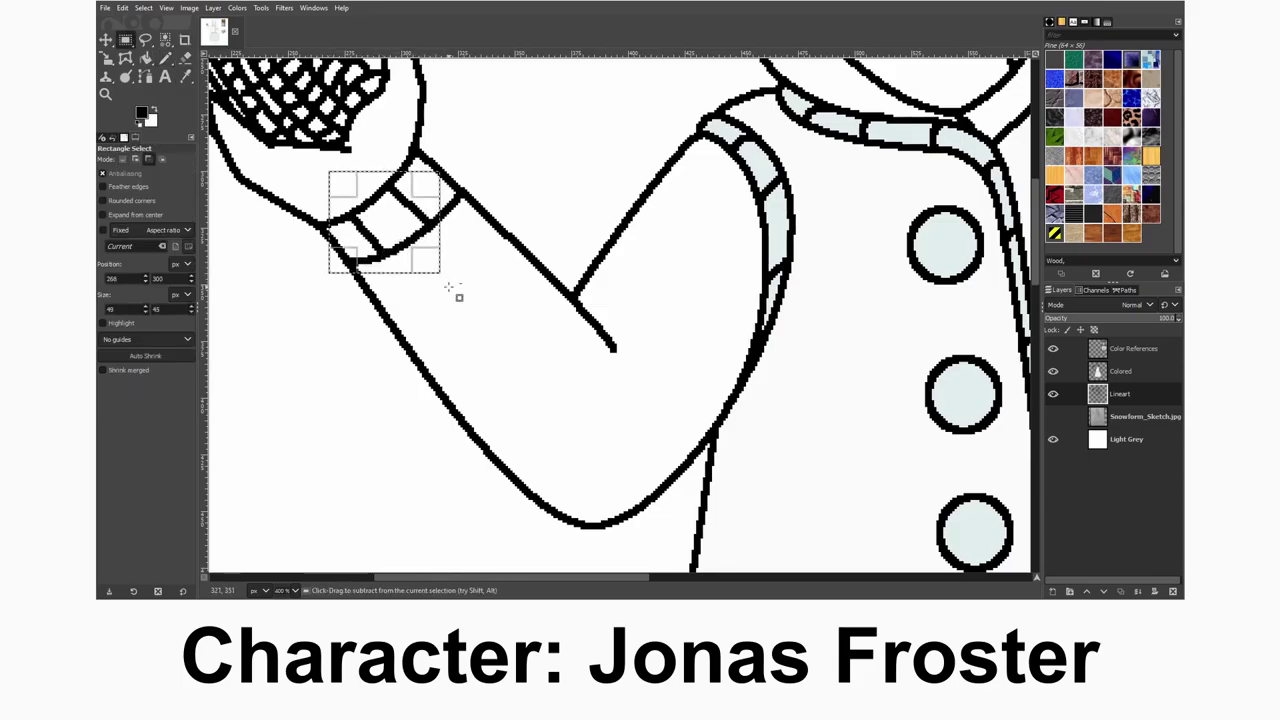
- Copy the selected cuff of the raised arm and switch from the Lineart layer to the Colored layer
key(ctrl+c)
key(Page_Up)
key(shift+ctrl+j)
key(2)
- Fill the coat body with a light grey-blue sampled from the snow golem reference
key(o)
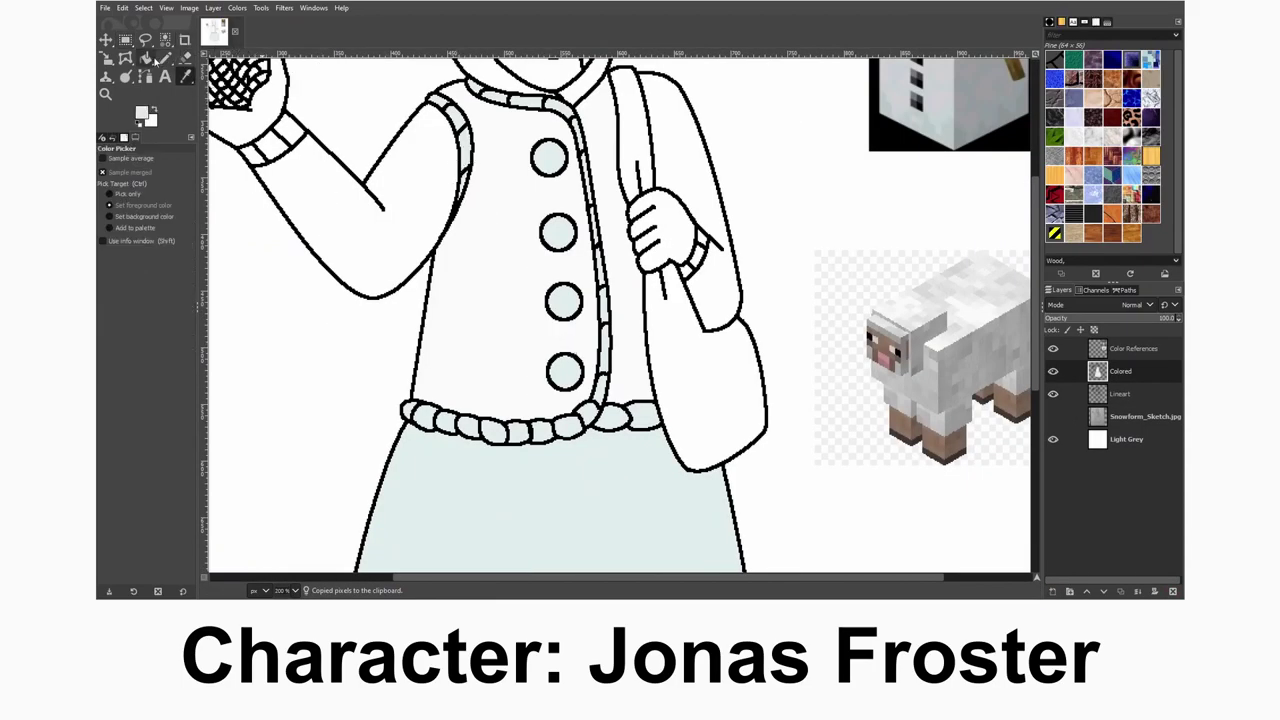
click(940, 118)
key(shift+b)
click(520, 300)
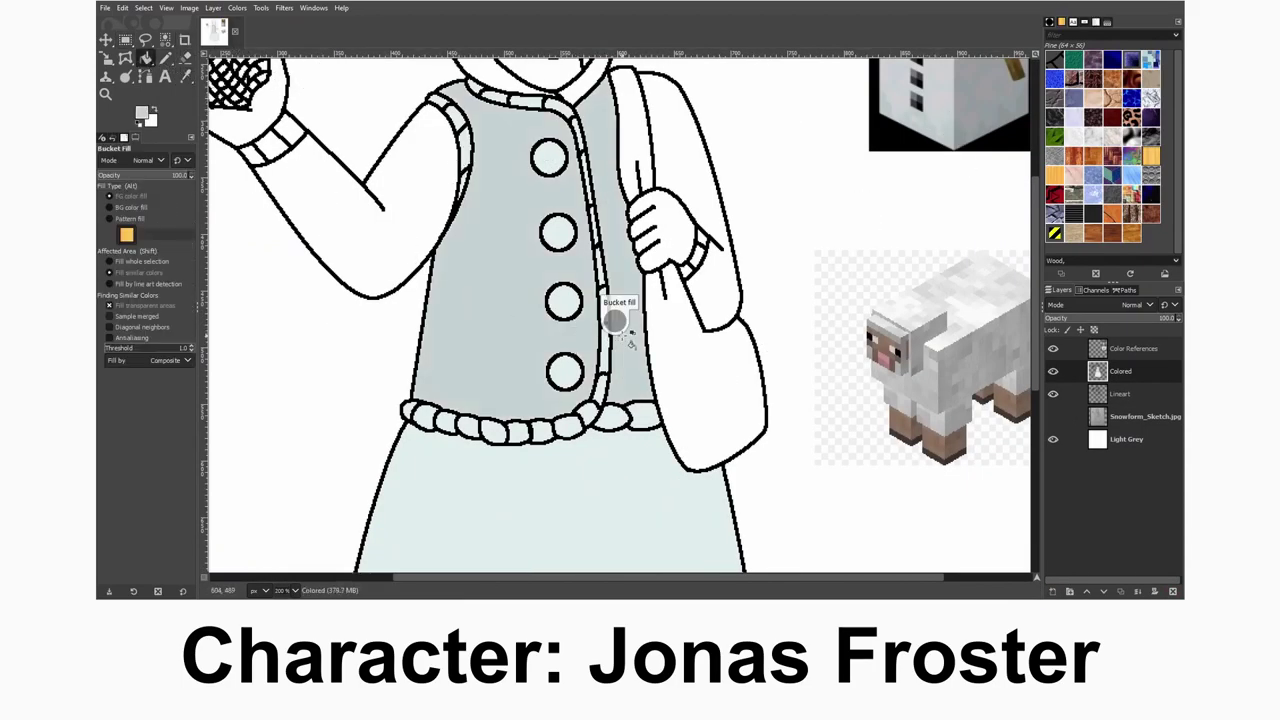
- Refill the coat body with very pale ice blue and color the skirt and sleeves in sampled near-white
key(shift+ctrl+j)
key(o)
click(543, 243)
key(shift+b)
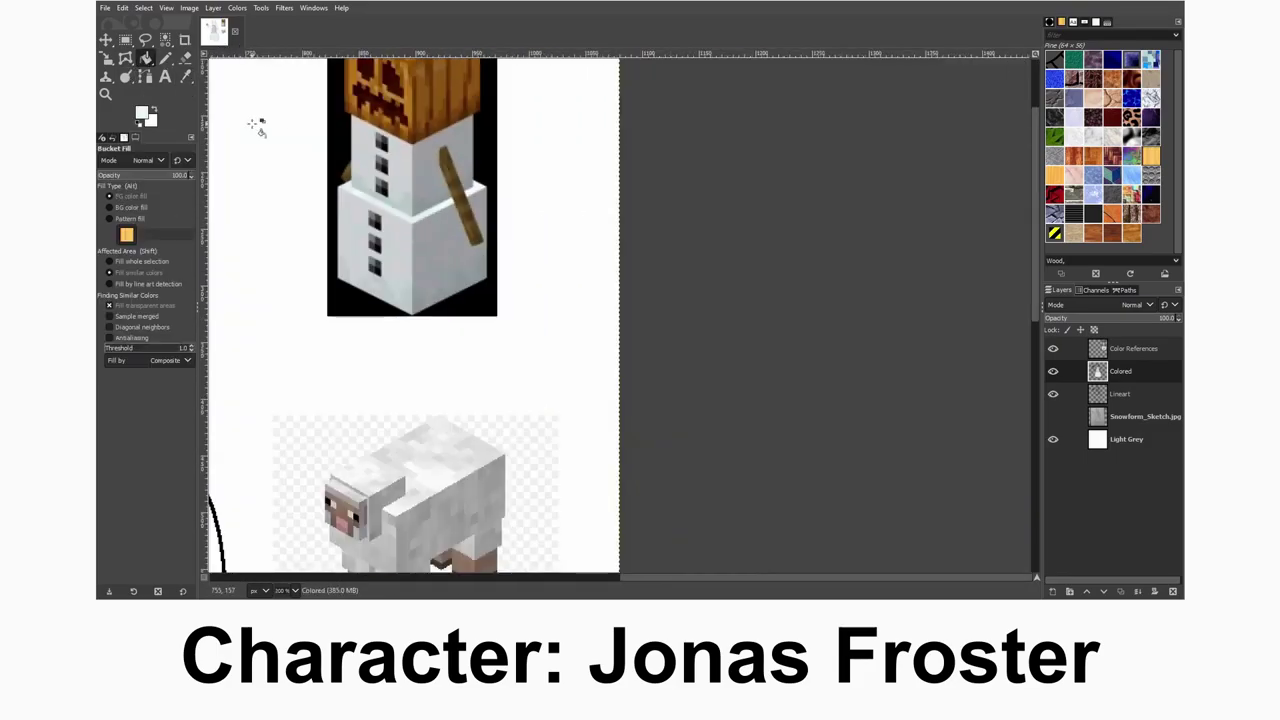
key(shift+ctrl+j)
click(380, 280)
click(432, 300)
click(400, 470)
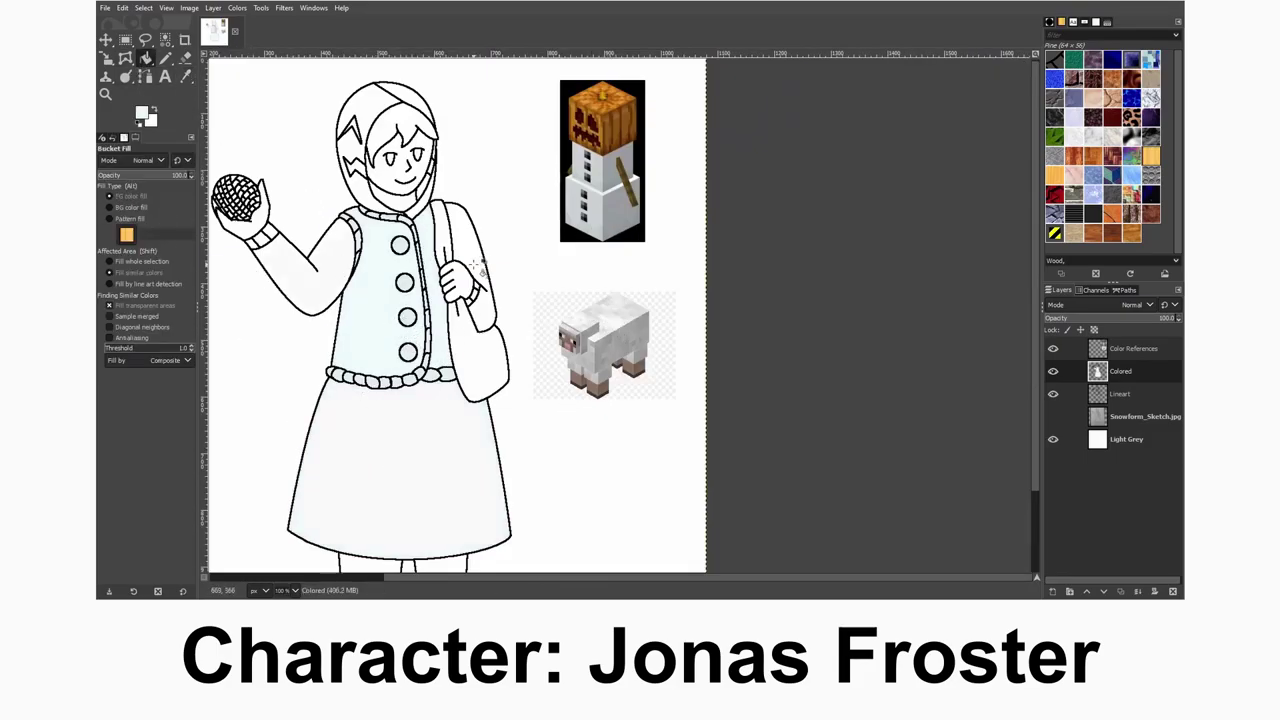
- Fill both boots with a dark brown sampled from the sheep reference's hooves
scroll(457, 314, down, 3)
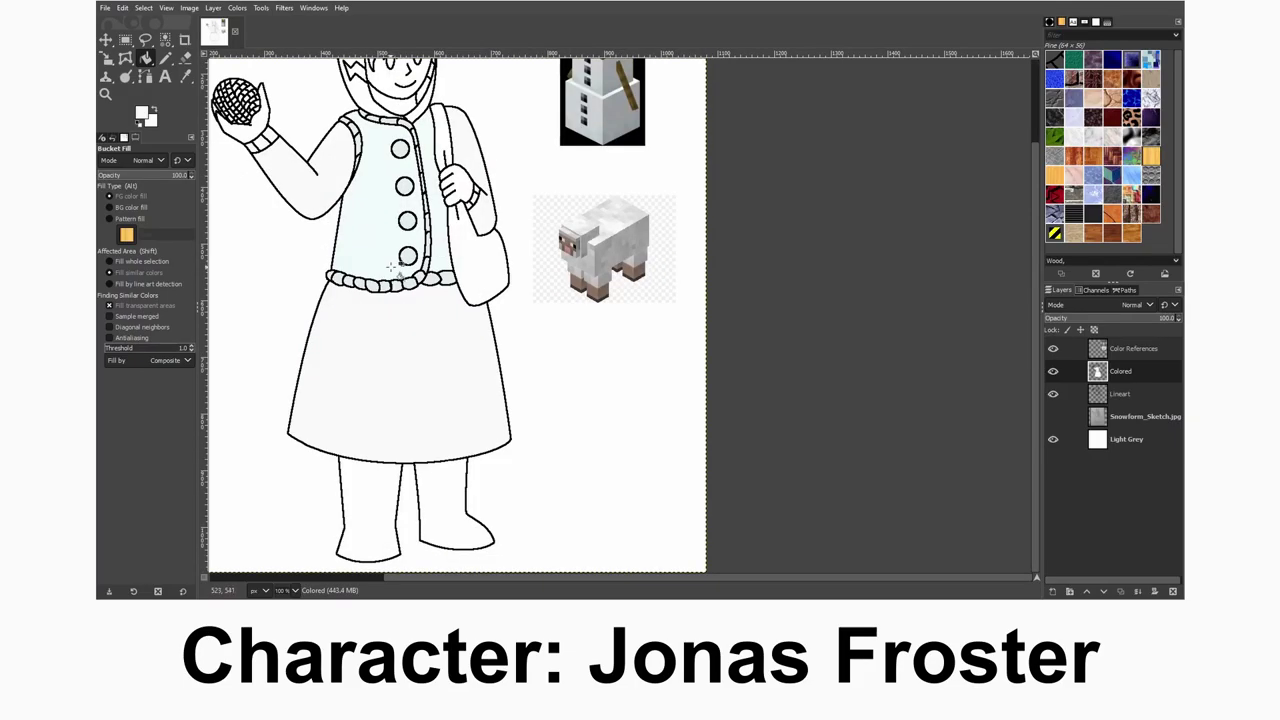
key(o)
click(604, 305)
key(shift+b)
click(370, 510)
click(450, 505)
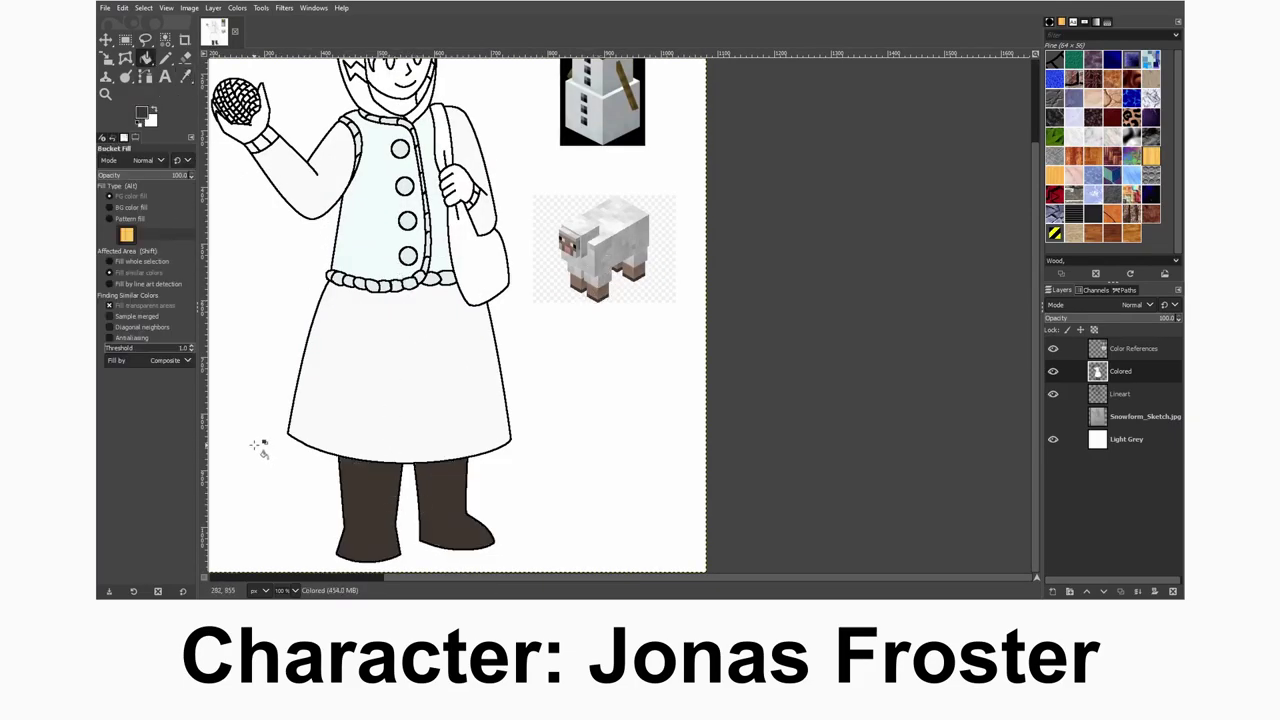
- Fill the face, neck and both hands with a sampled medium brown skin tone
scroll(257, 443, up, 3)
key(o)
key(shift+b)
click(405, 190)
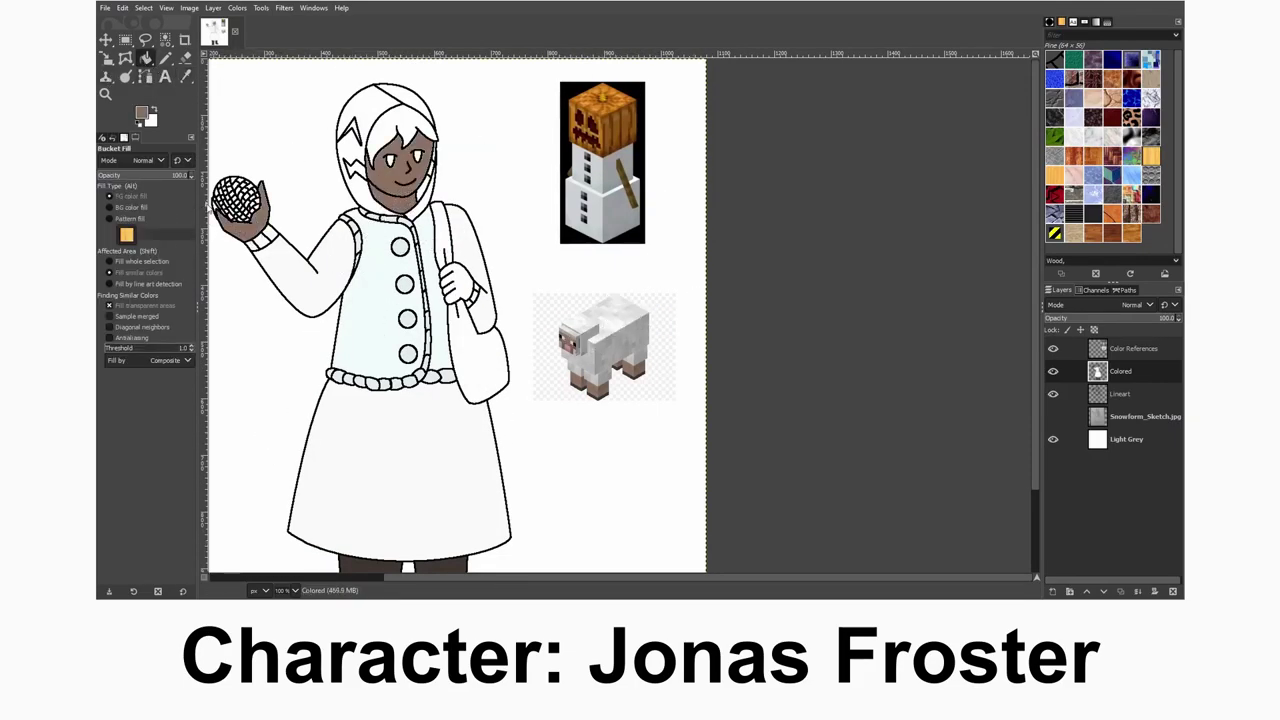
scroll(400, 283, up, 2)
scroll(400, 283, down, 3)
scroll(400, 283, up, 6)
click(400, 283)
scroll(400, 283, down, 5)
click(628, 385)
- Fill both eye irises with a very dark red sampled from the snow golem's pumpkin face
key(o)
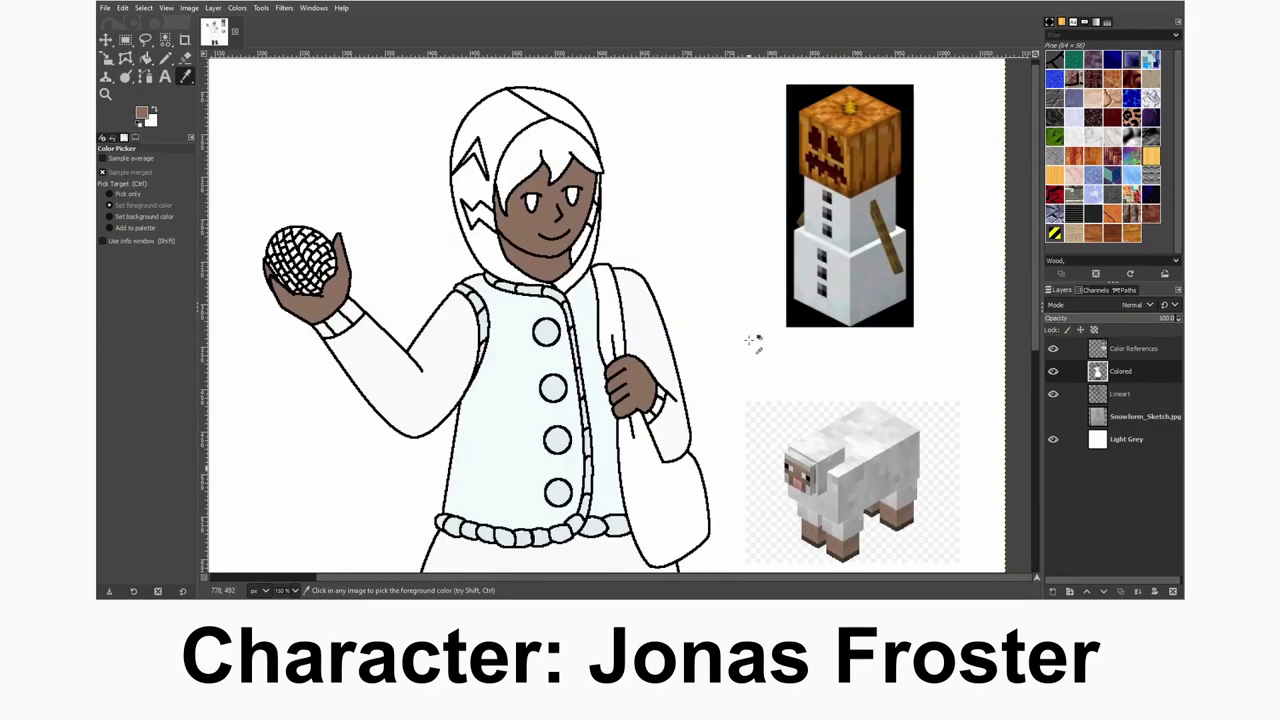
click(843, 135)
key(shift+b)
click(574, 197)
click(535, 204)
- Outline the white of the left-hand eye on both sides of the iris in white with a size 1 pencil
key(o)
scroll(506, 214, up, 6)
key(n)
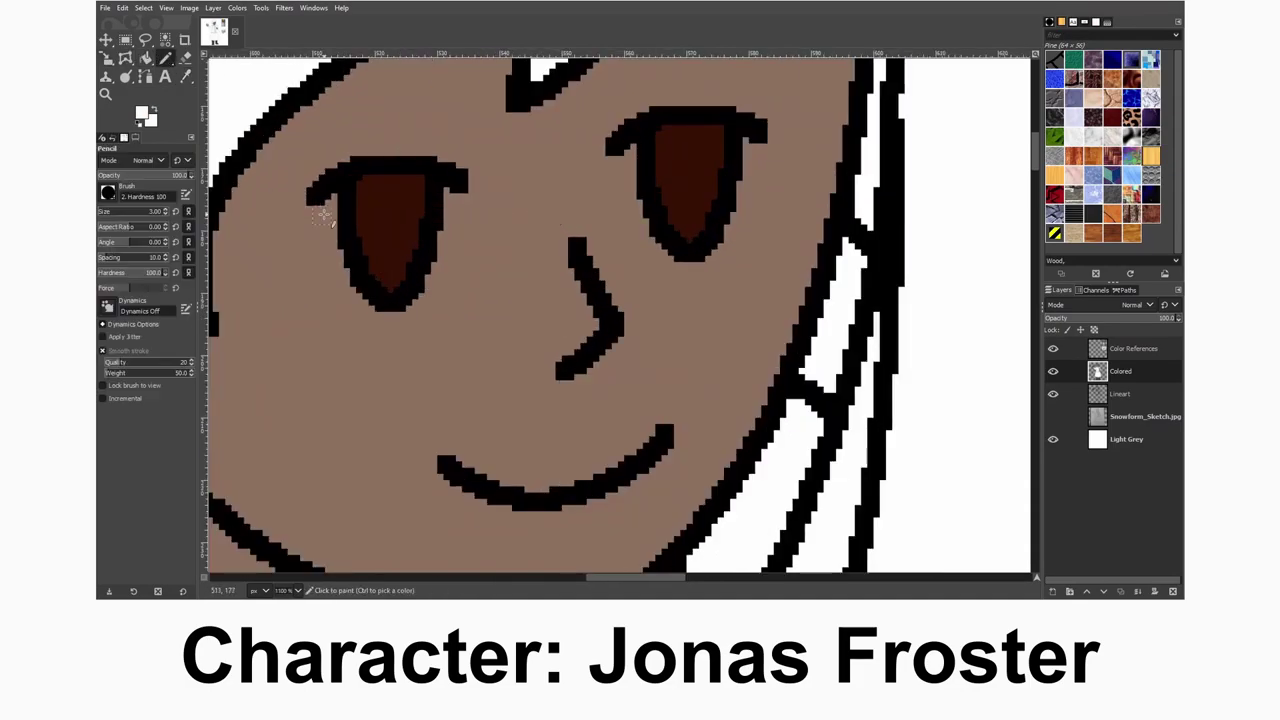
key(ctrl+z)
drag(374, 307, 322, 292)
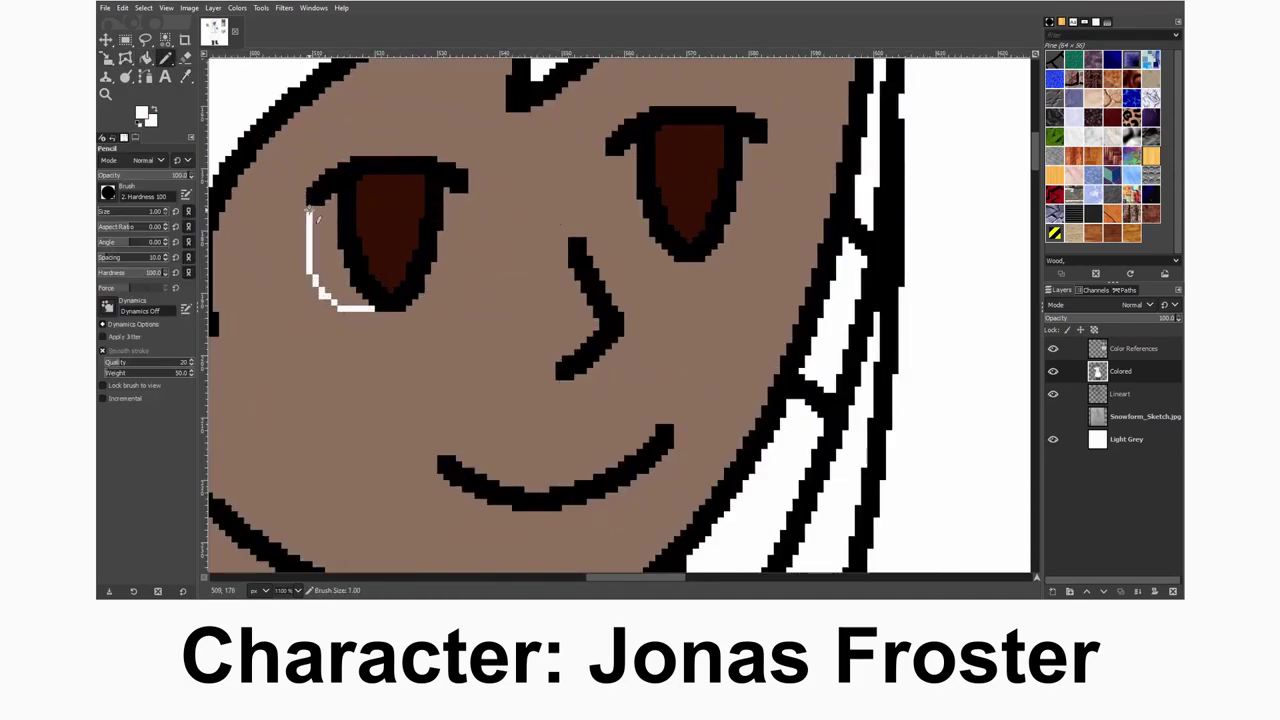
drag(451, 291, 462, 250)
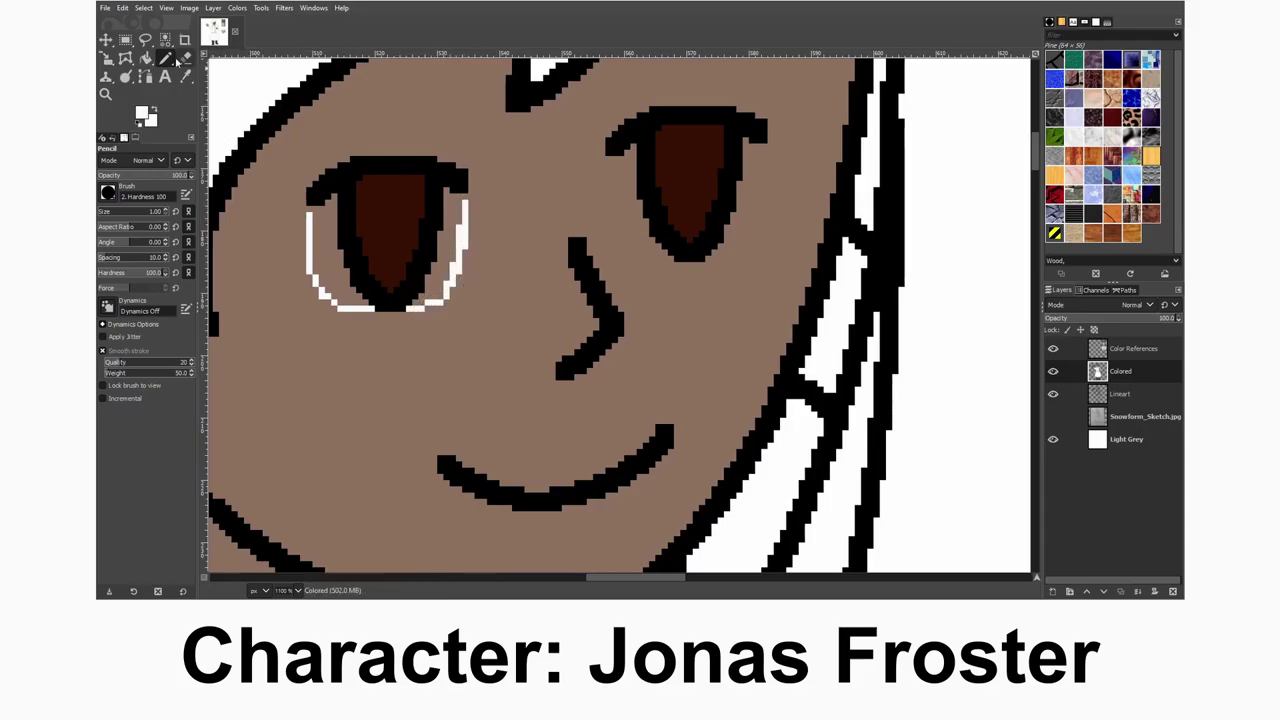
- Fill both sides of the outlined eye white and touch up its edge with the sampled skin brown
click(147, 58)
click(322, 250)
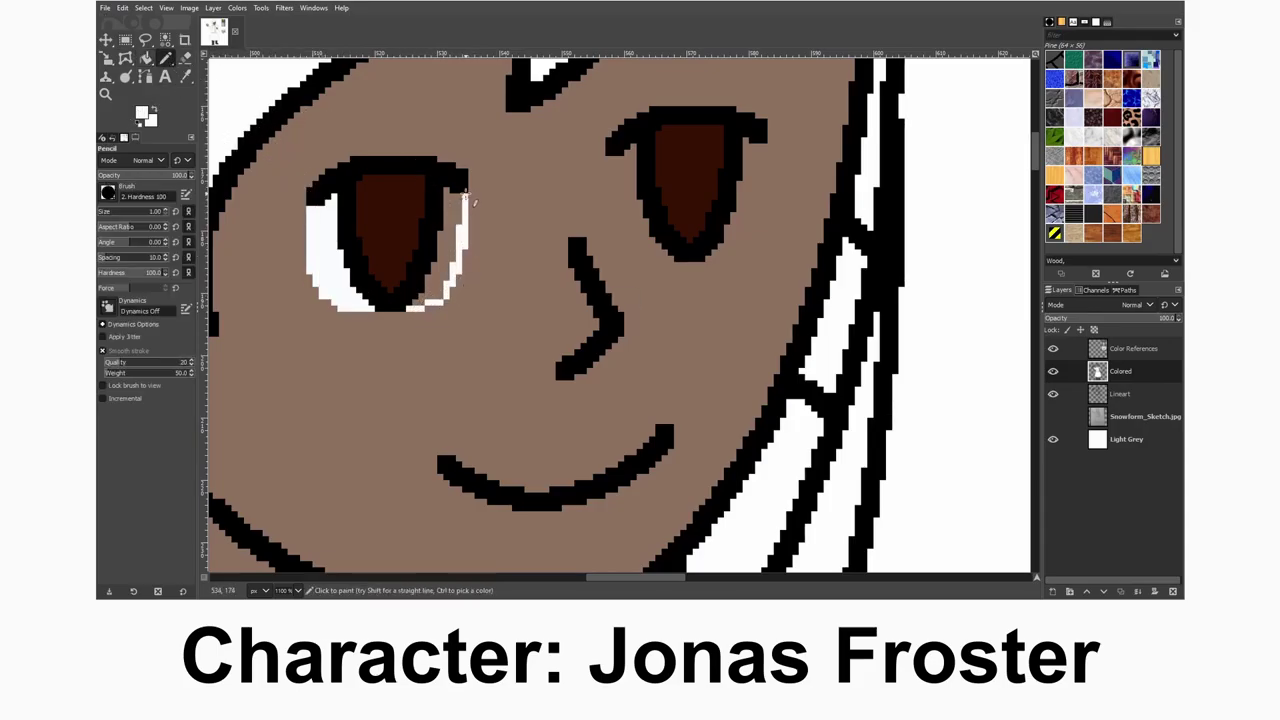
click(450, 260)
click(185, 76)
click(165, 58)
click(312, 273)
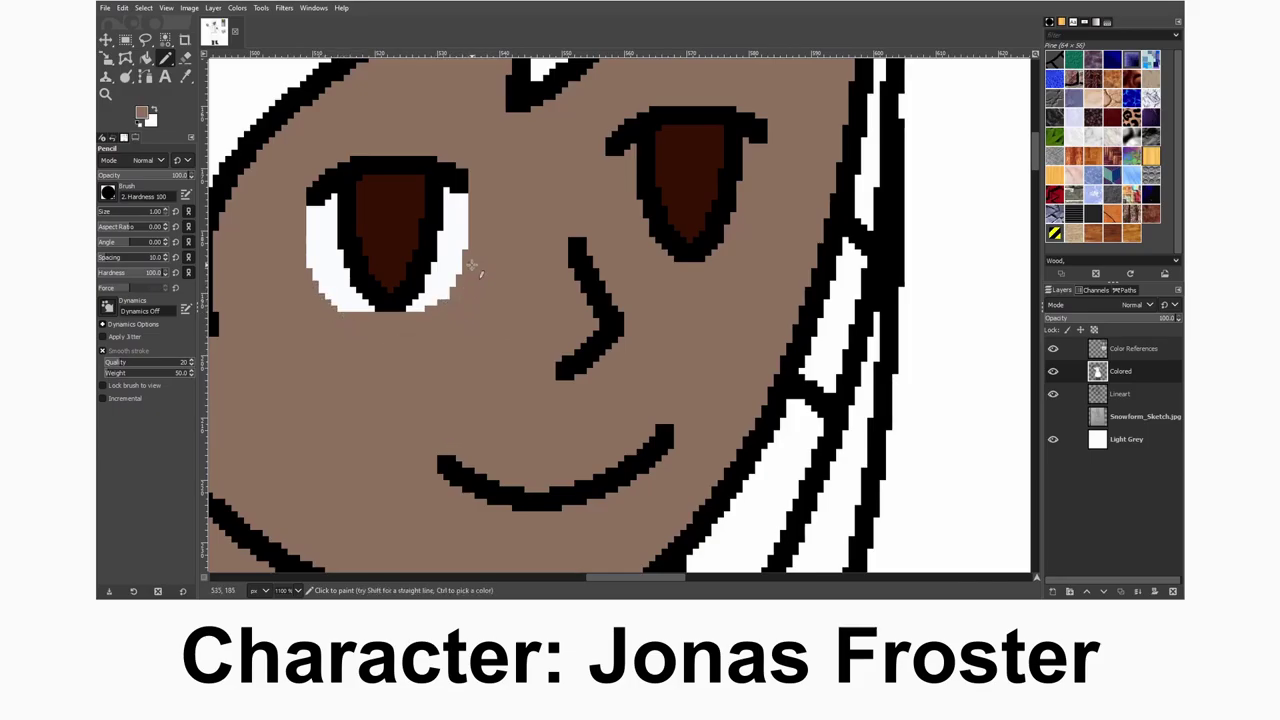
- Copy the finished left-hand eye, paste it over the right-hand eye and anchor it
key(r)
mouse_move(306, 156)
mouse_down()
mouse_move(477, 337)
mouse_move(468, 312)
mouse_up()
key(ctrl+c)
key(ctrl+v)
drag(402, 234, 720, 193)
key(shift+e)
key(m)
key(r)
key(ctrl+h)
- Enclose the right-hand eye in a rectangular selection and copy it
scroll(720, 193, down, 5)
scroll(567, 329, up, 2)
scroll(567, 329, up, 3)
drag(418, 157, 568, 322)
drag(418, 157, 412, 124)
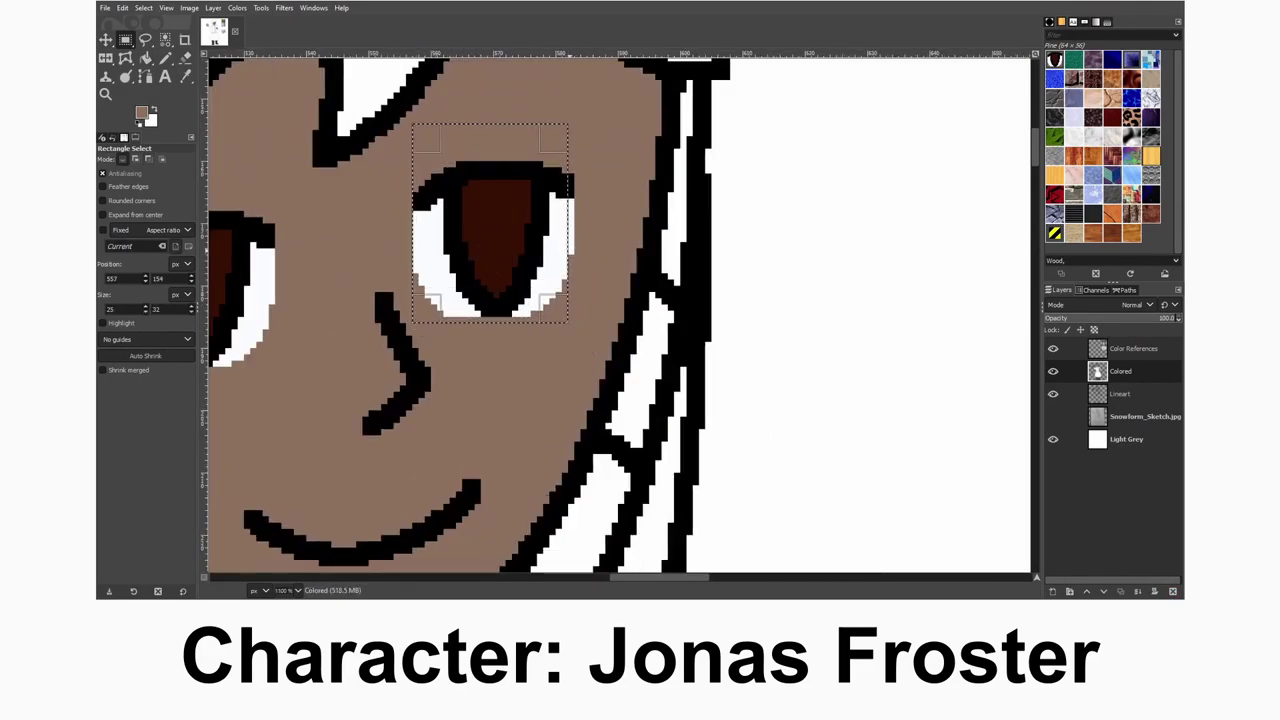
key(ctrl+c)
key(1)
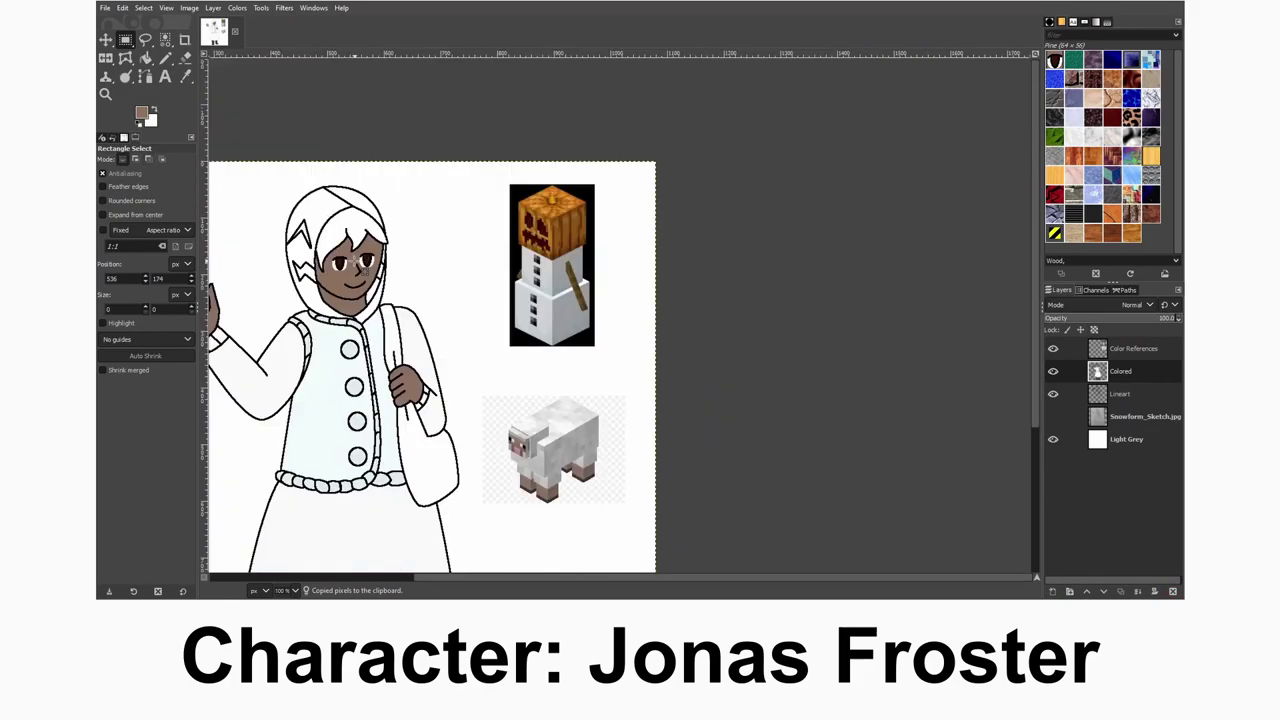
- Free-select the right-hand eye's iris, paste a copy shifted slightly to the left and anchor it
key(f)
scroll(335, 260, up, 5)
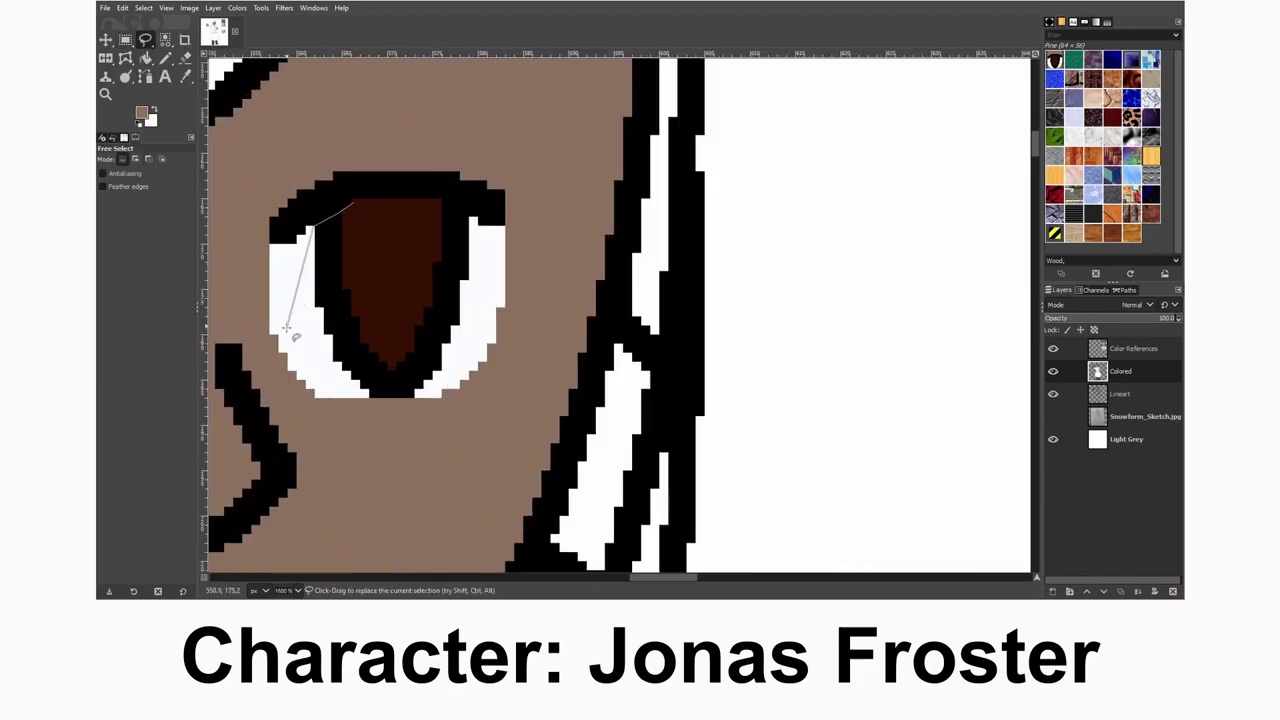
key(Return)
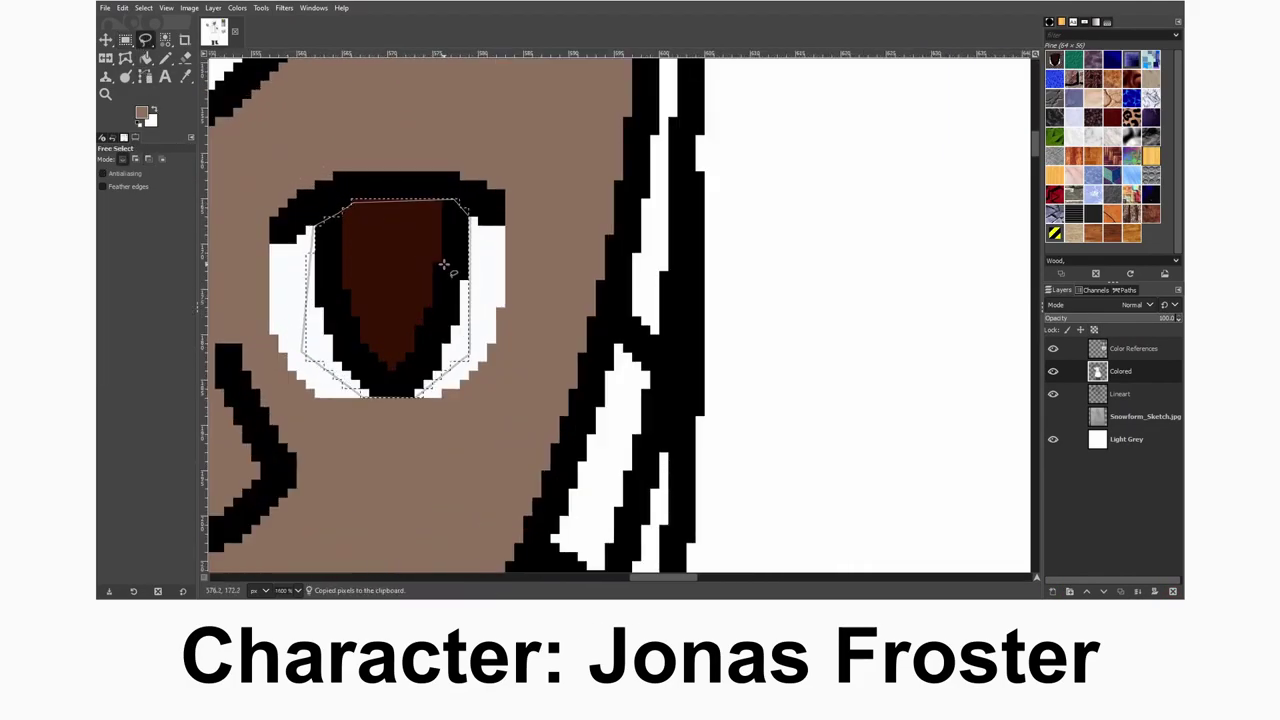
key(ctrl+v)
key(m)
drag(366, 266, 351, 266)
key(2)
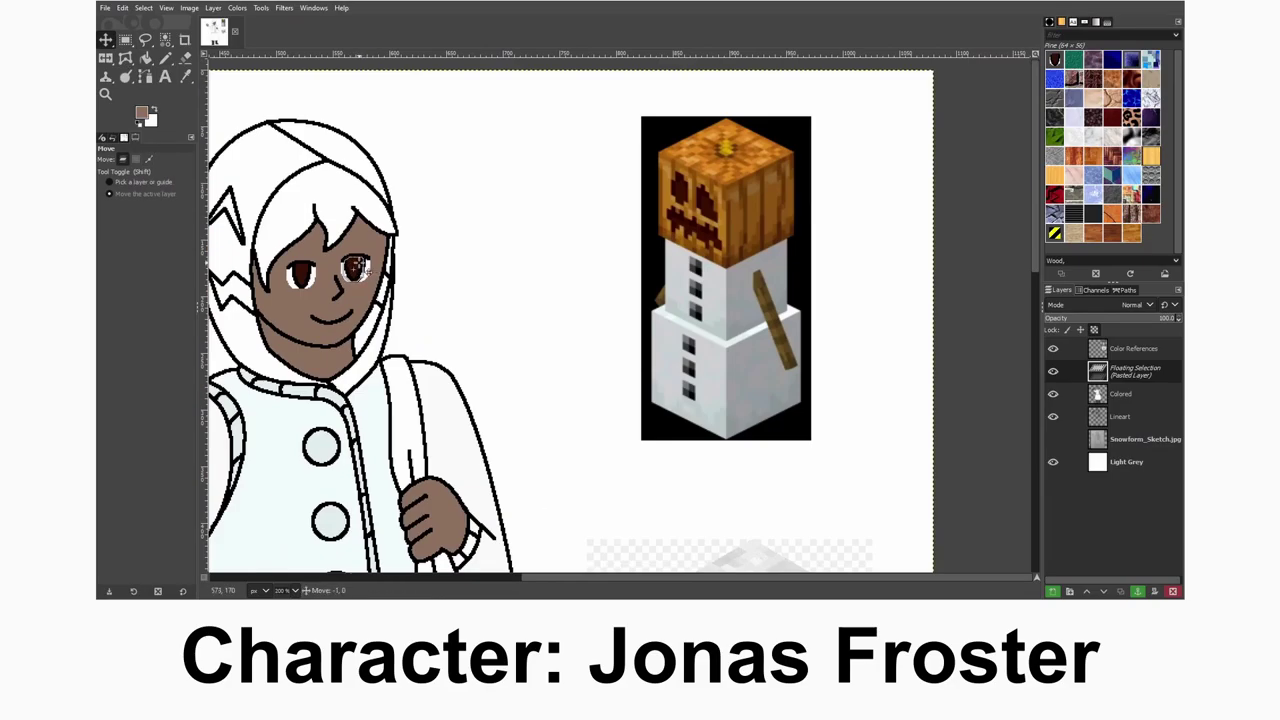
key(ctrl+h)
- Paint over the leftover black pixels beside the right-hand iris in white with the size 1 pencil
key(x)
key(grave)
key(n)
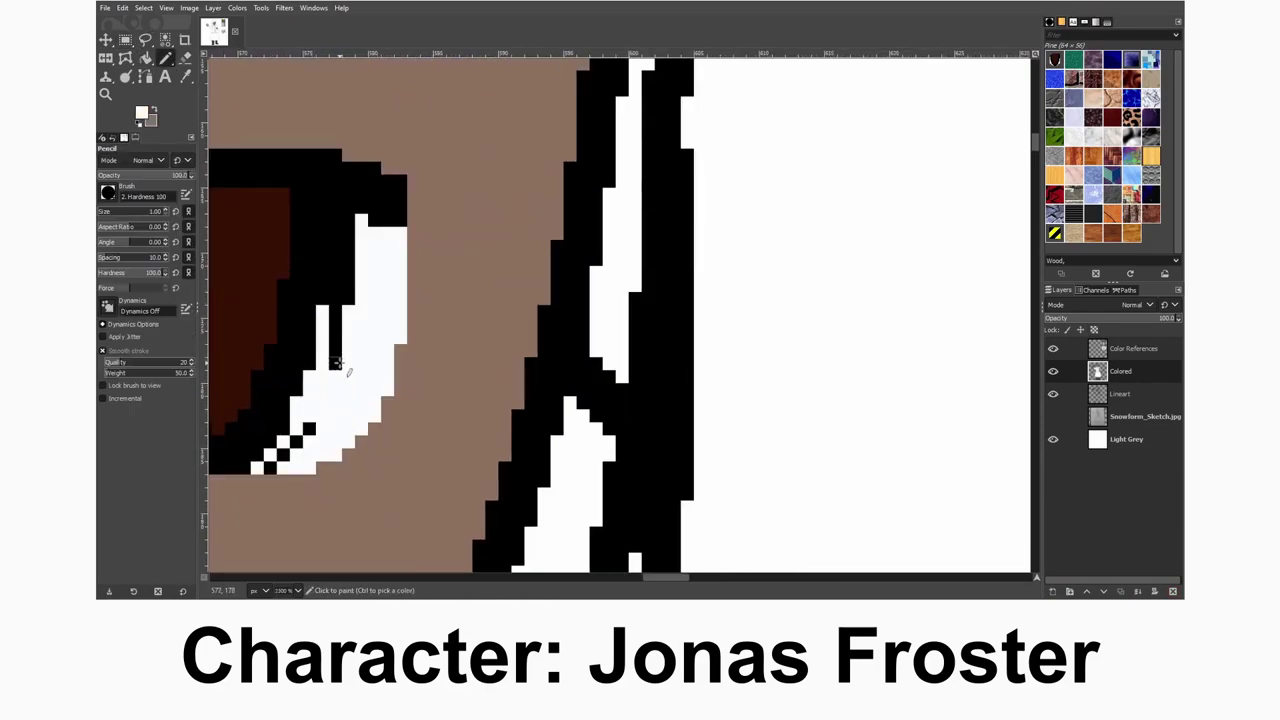
drag(335, 272, 339, 205)
ctrl+scroll(310, 432, down, 10)
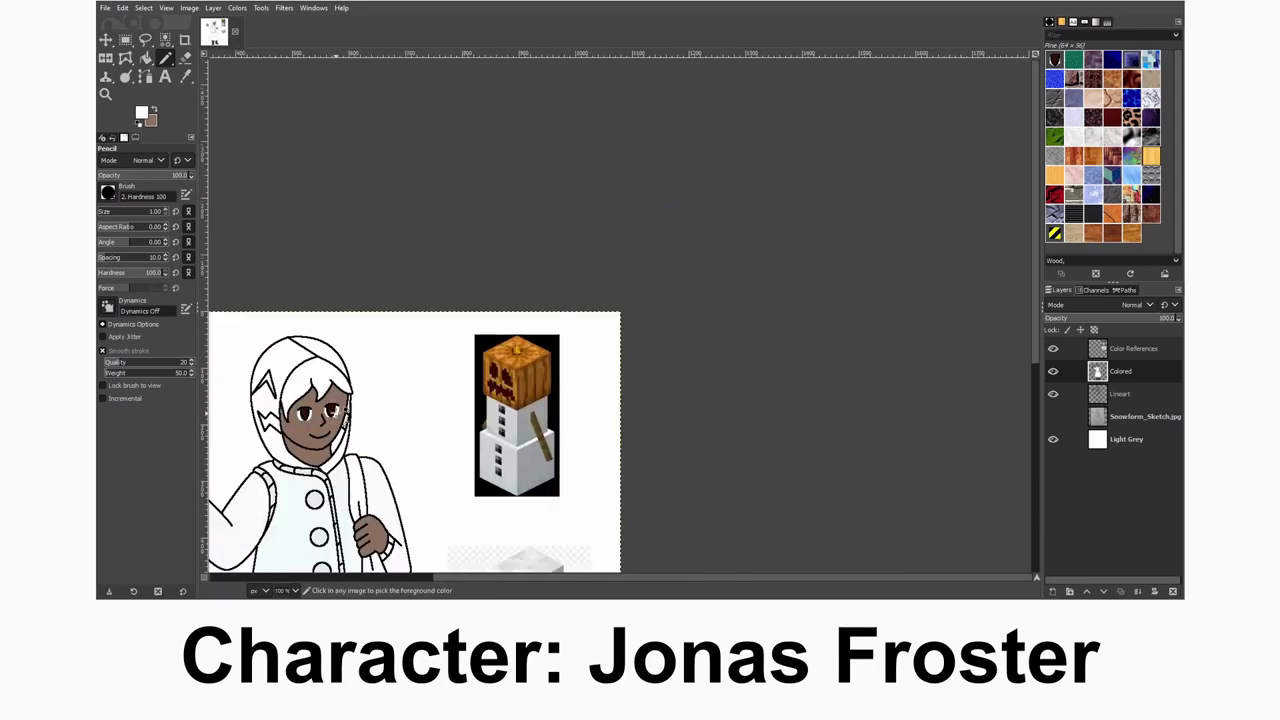
- Fill the hair with mustard yellow sampled from the golem's pumpkin stem and touch up its outline with a black size 1 pencil
key(1)
key(o)
click(818, 232)
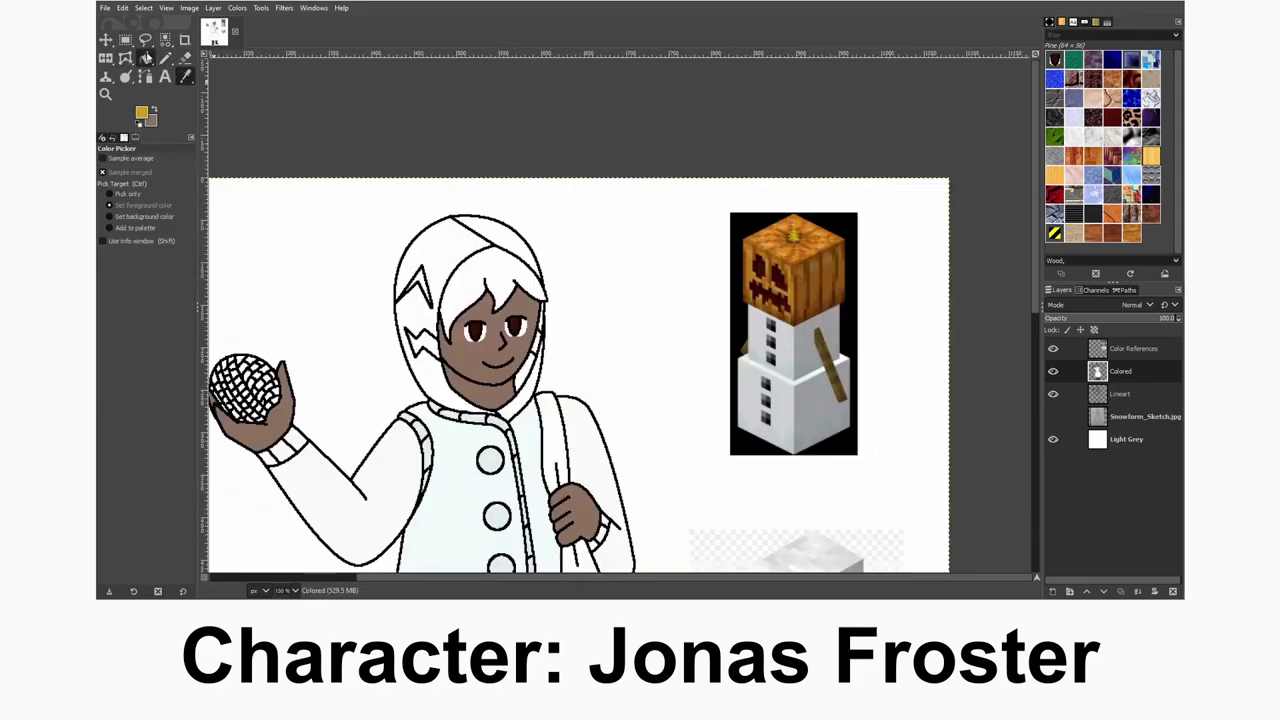
key(shift+b)
click(480, 265)
key(n)
key(2)
key(4)
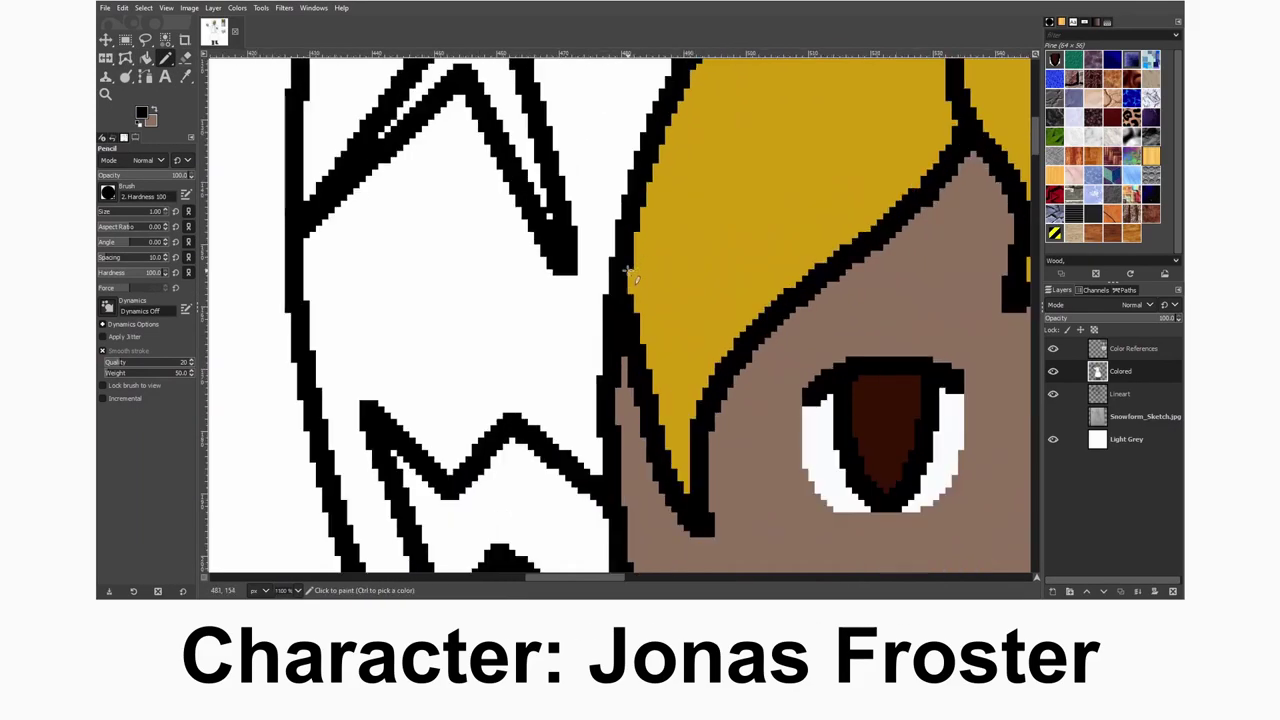
key(1)
key(o)
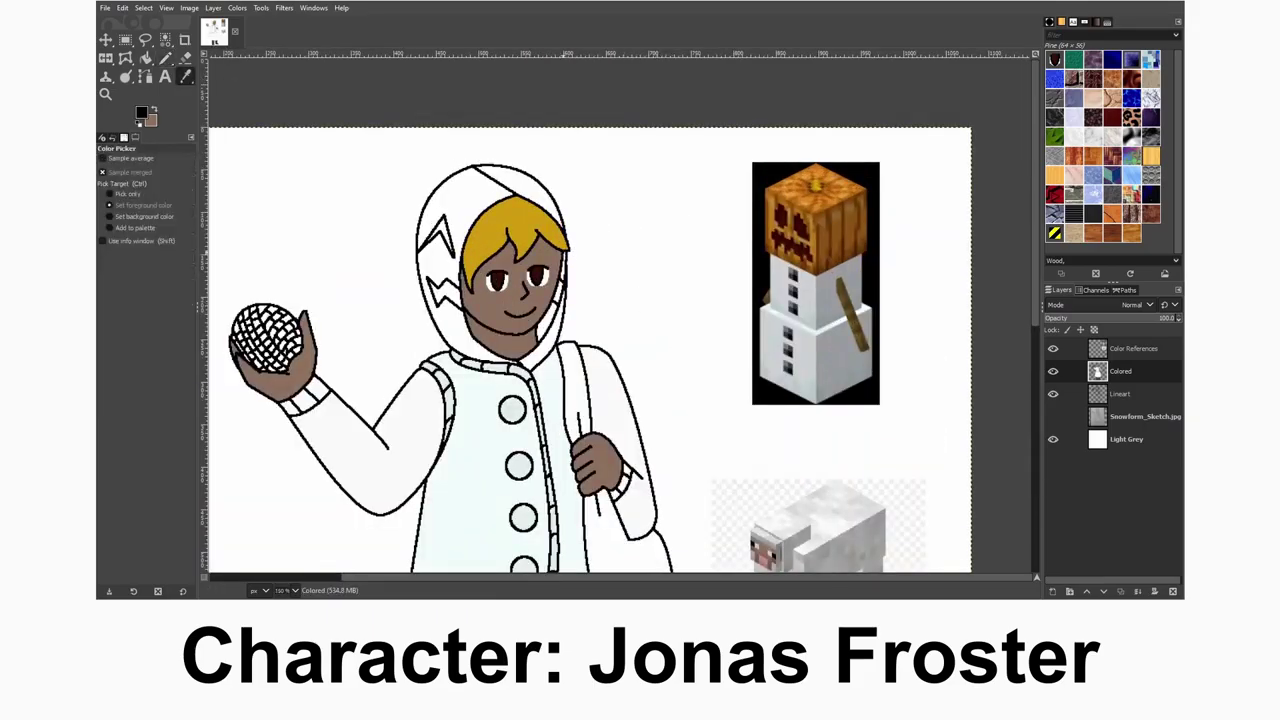
- Paste a lit carved pumpkin reference, scale it down below the raised arm and sample olive green from its face
key(ctrl+v)
scroll(620, 350, down, 3)
scroll(620, 350, up, 2)
key(shift+s)
click(637, 300)
drag(637, 300, 519, 402)
key(Return)
key(ctrl+h)
scroll(548, 271, up, 2)
key(o)
click(460, 386)
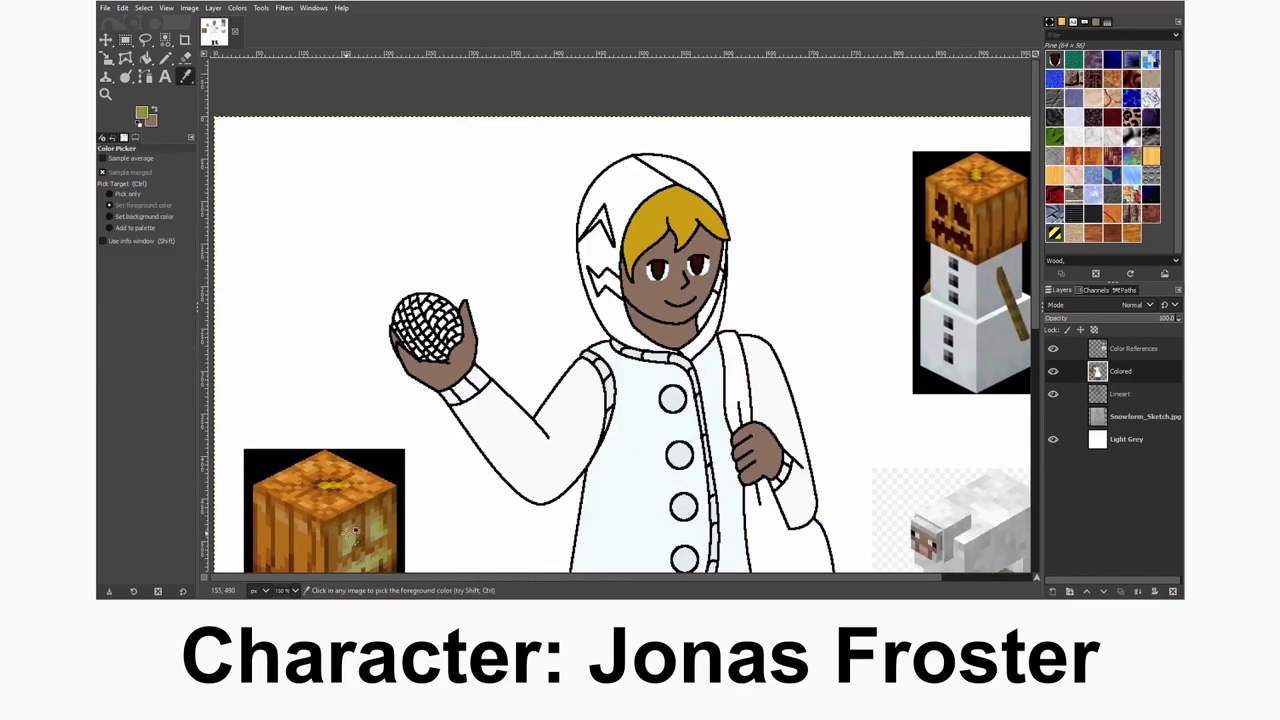
key(shift+b)
- Paste the carved pumpkin reference onto the Color References layer, shrink it into the canvas's upper-left corner and anchor it
key(ctrl+v)
drag(750, 338, 622, 345)
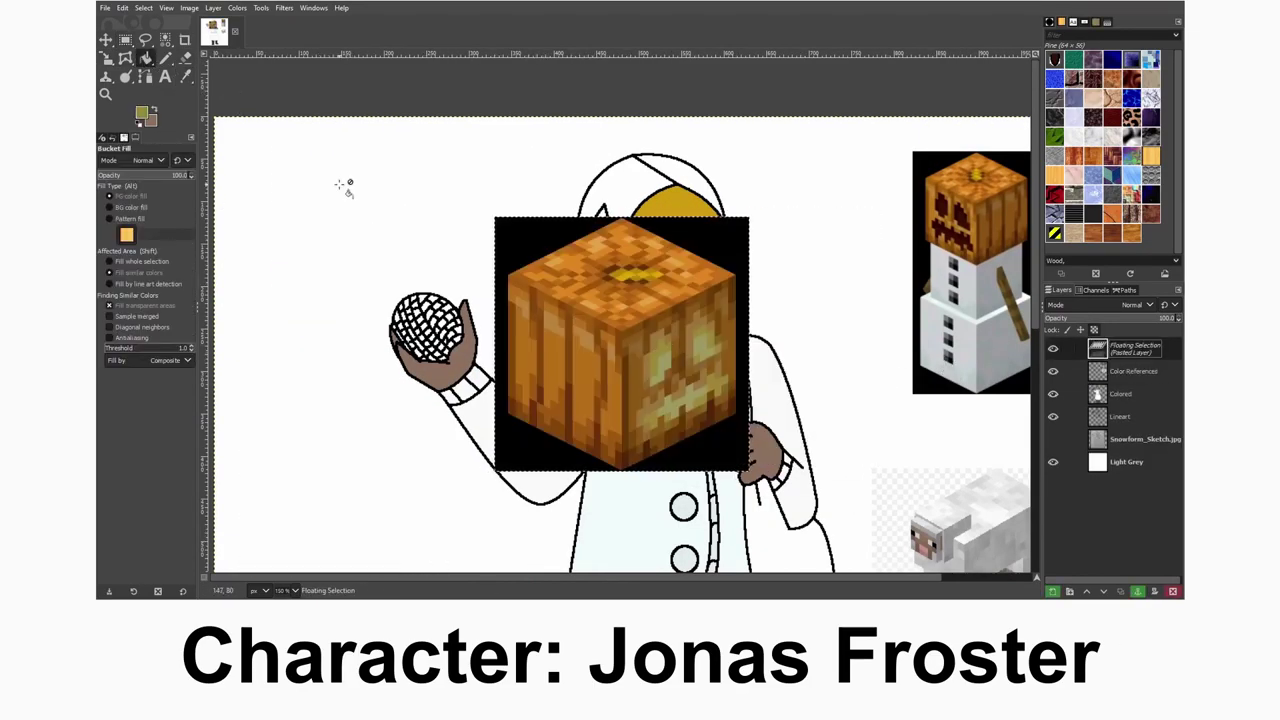
key(shift+s)
drag(748, 470, 614, 338)
drag(570, 290, 324, 214)
key(Return)
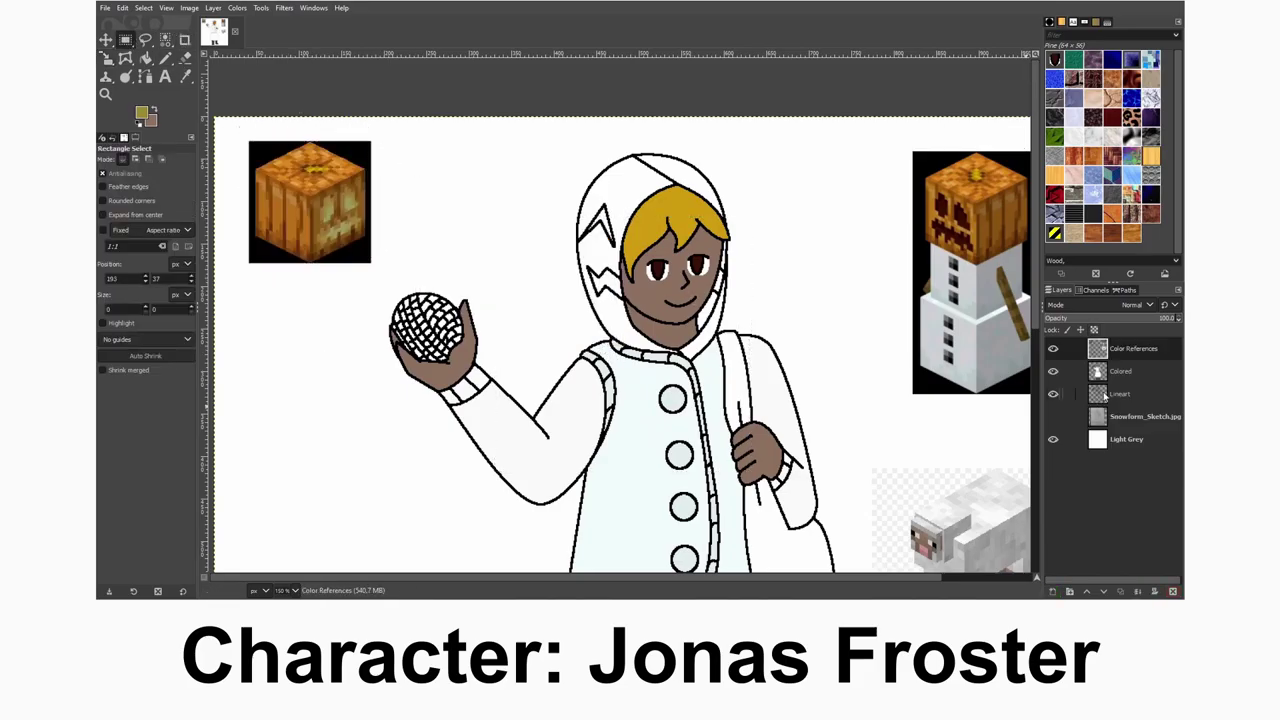
key(ctrl+h)
- Sample a light green from the carved pumpkin's lit face as the foreground color
click(146, 60)
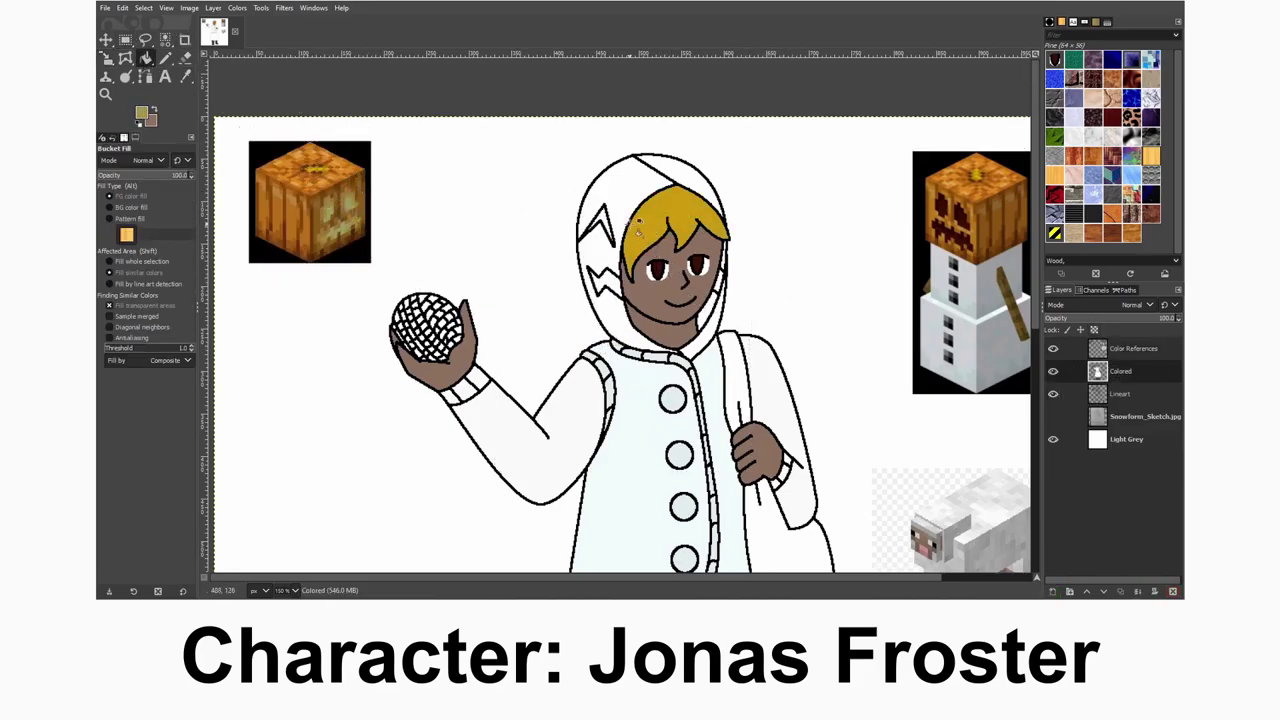
key(o)
scroll(310, 203, up, 3)
scroll(372, 215, down, 4)
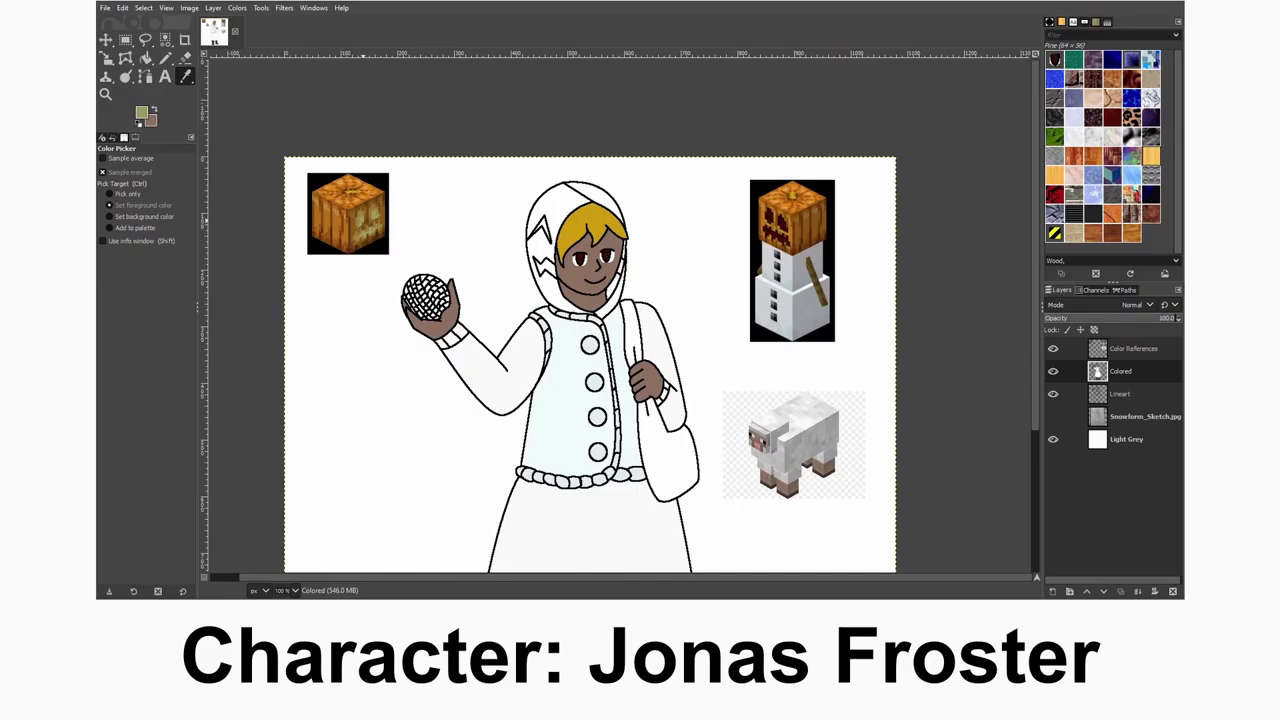
key(ctrl+v)
key(m)
drag(650, 420, 428, 294)
key(ctrl+z)
key(ctrl+z)
- Paste the unfolded pumpkin texture onto the Color References layer, scale it into the canvas's upper-left corner and anchor it
click(1142, 356)
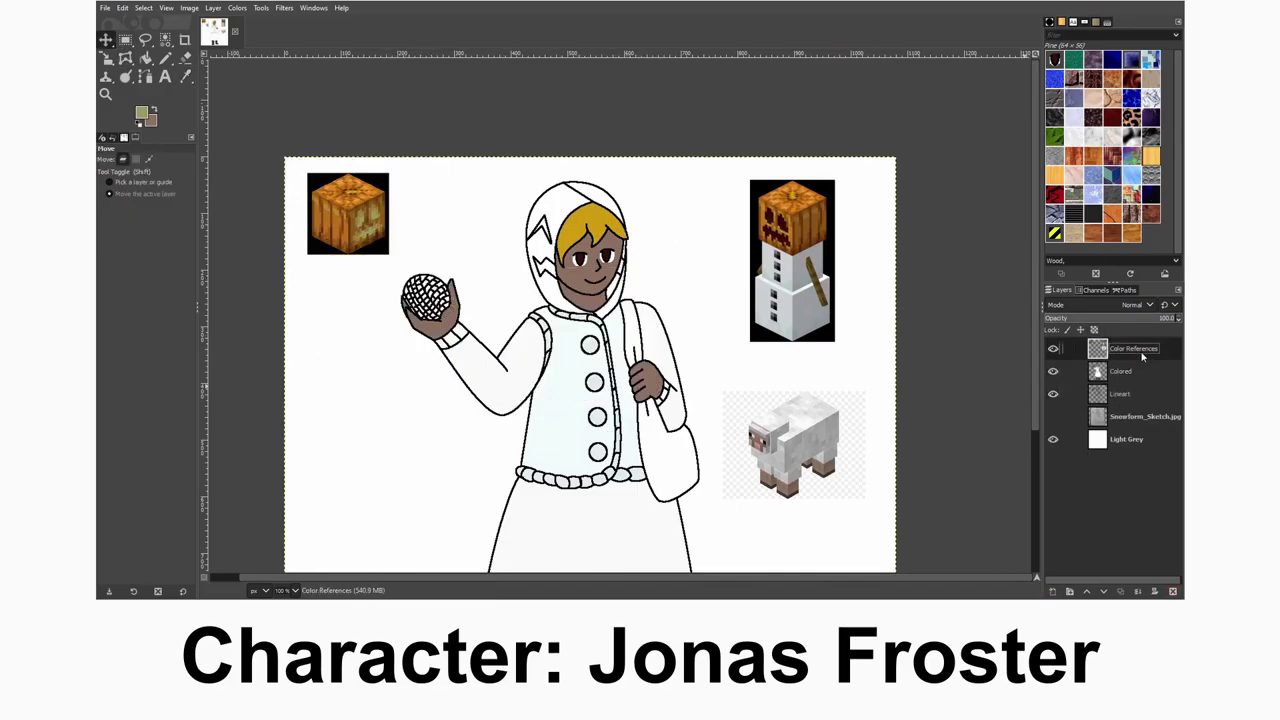
key(ctrl+c)
key(ctrl+v)
key(shift+s)
scroll(620, 310, down, 2)
drag(766, 571, 375, 140)
key(Return)
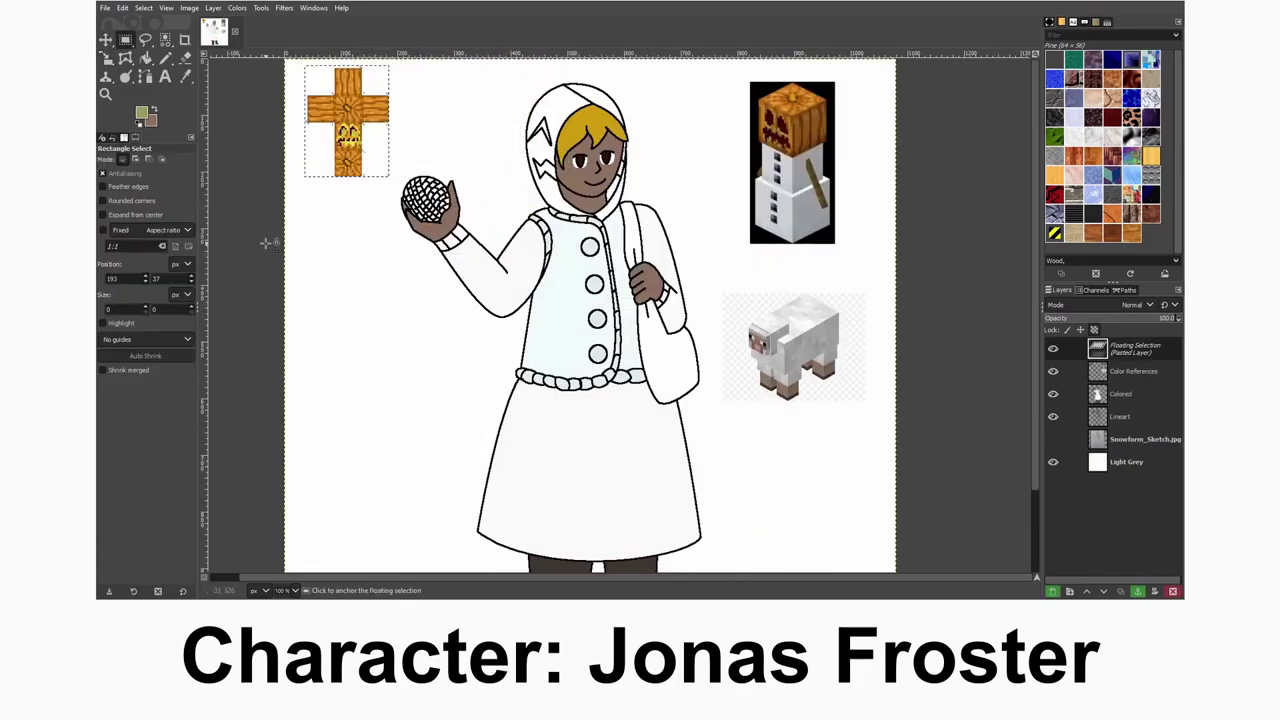
key(ctrl+h)
- Fill the hood's zigzag markings on the Colored layer with bright yellow sampled from the pumpkin texture's glowing face
key(o)
scroll(378, 138, up, 2)
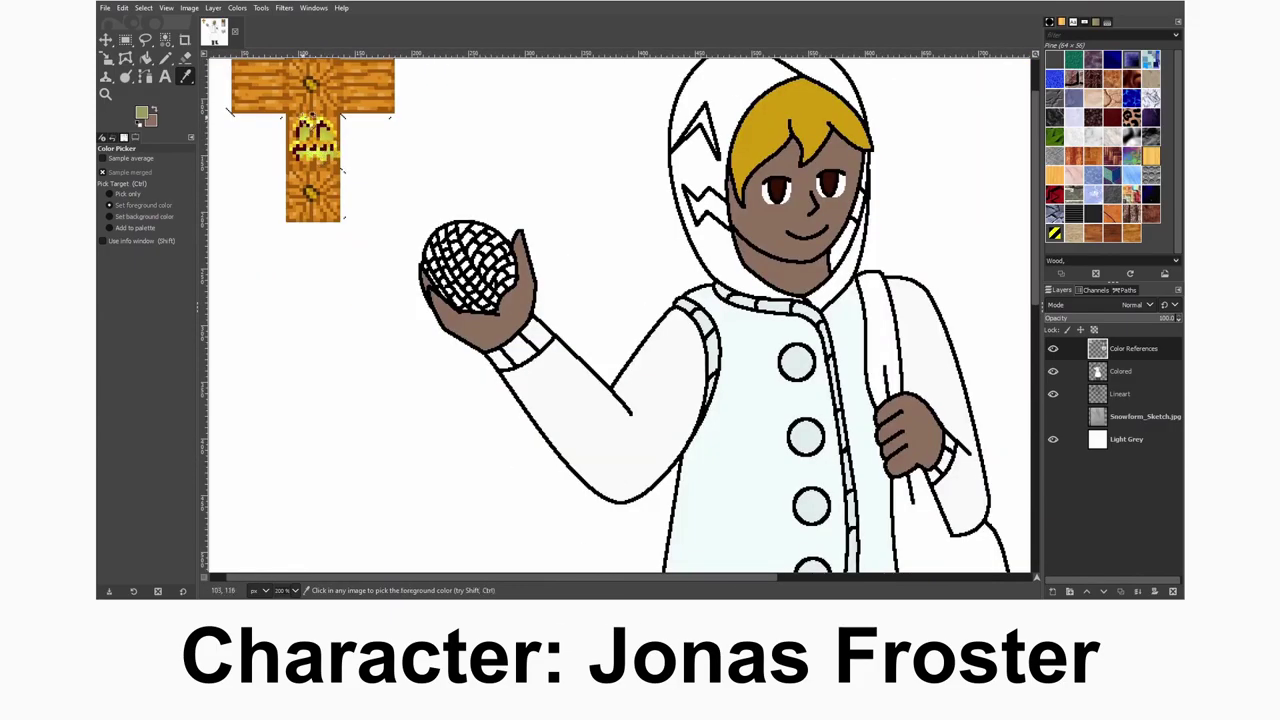
click(313, 150)
key(shift+b)
click(1120, 371)
click(703, 122)
scroll(690, 130, up, 5)
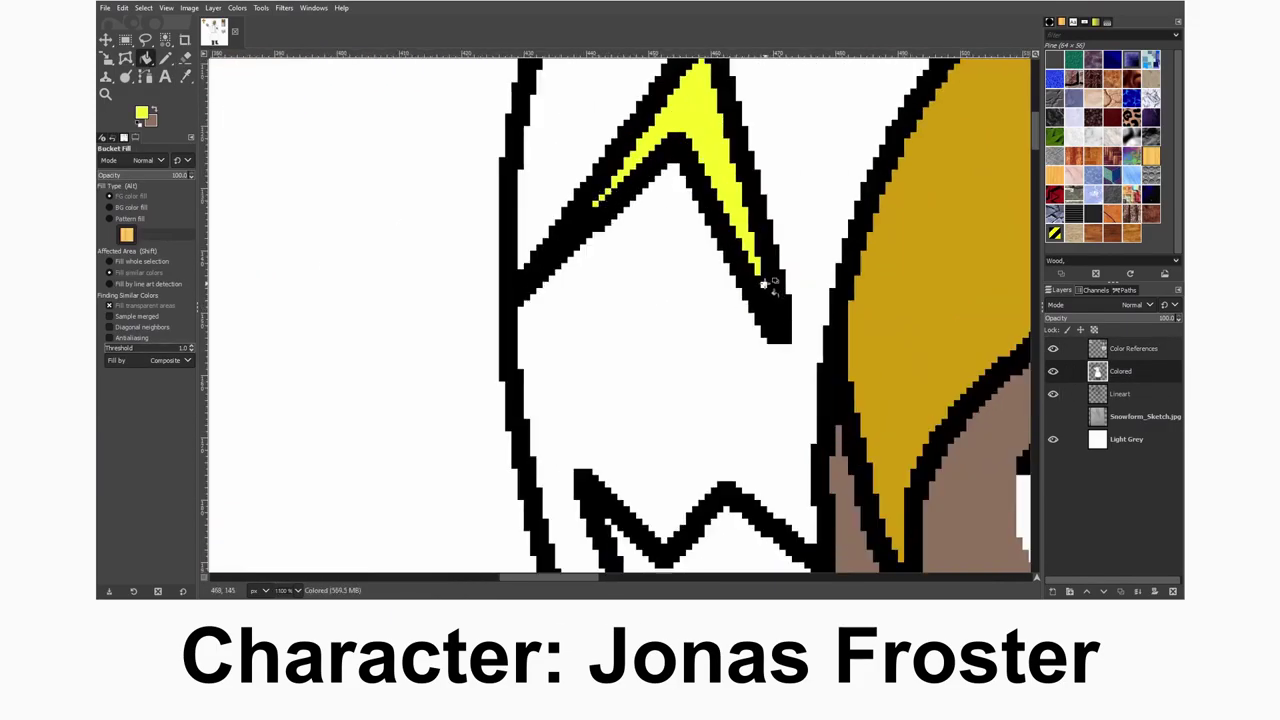
scroll(763, 284, down, 8)
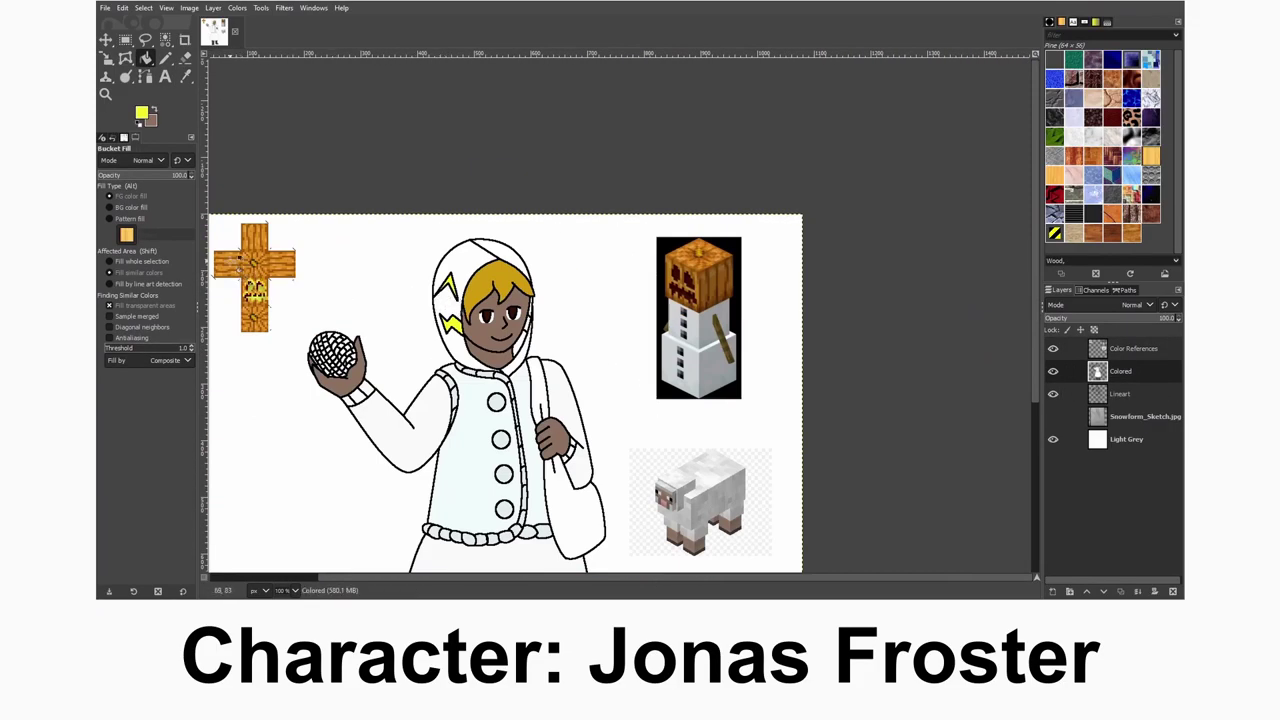
- Fill the hood with light orange sampled from the snow golem's pumpkin head
scroll(705, 270, up, 2)
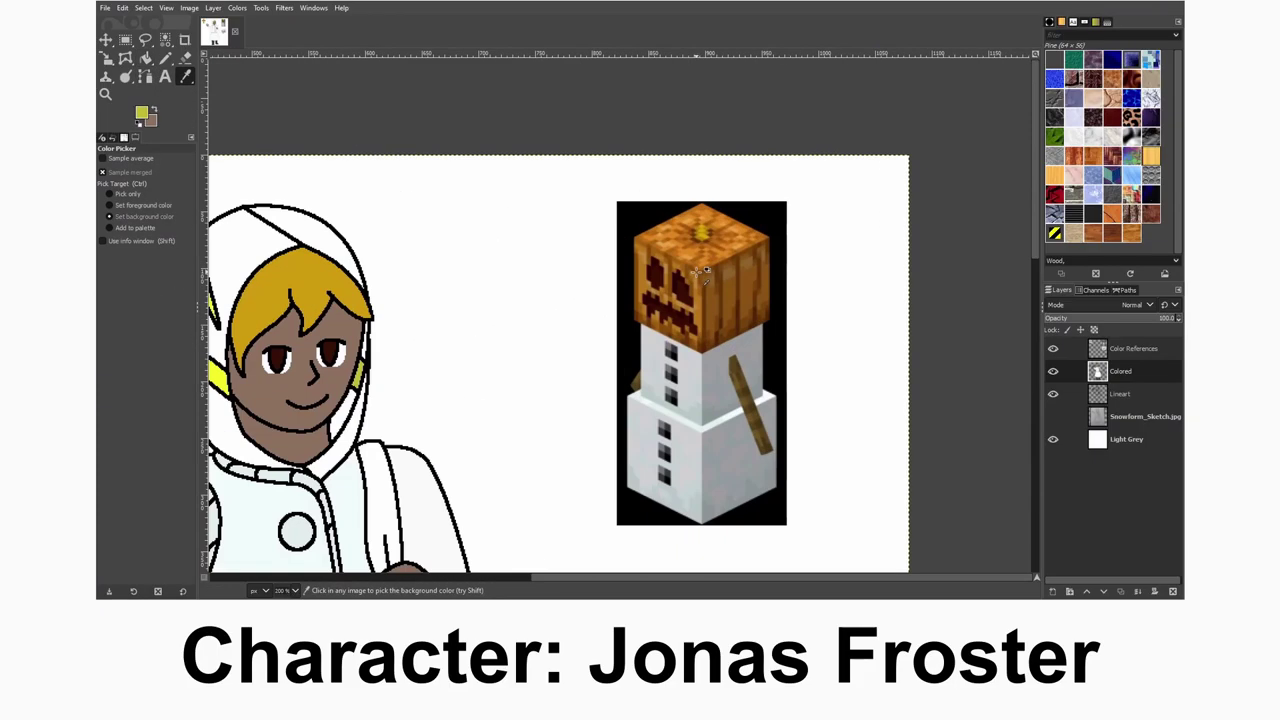
ctrl+click(686, 302)
click(341, 258)
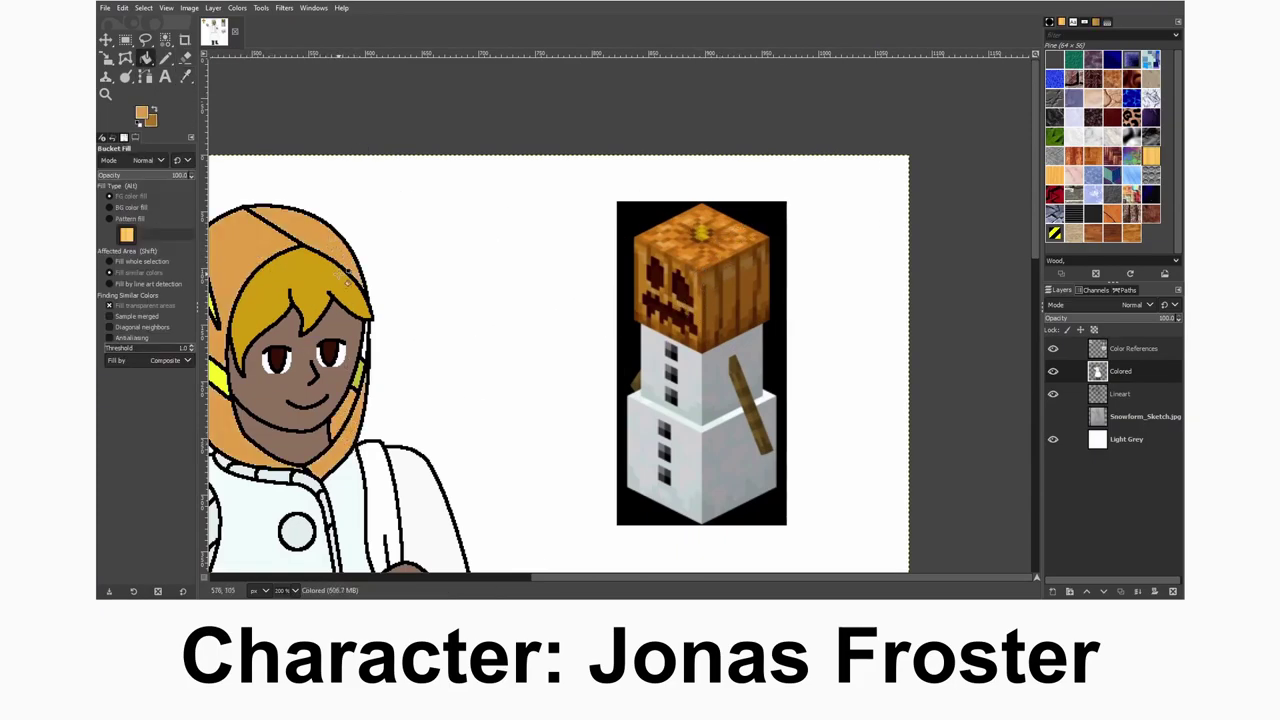
- Fill the character's sleeves and cuffs on the Colored layer with dark brown sampled from the snow golem's stick arm
scroll(278, 425, down, 2)
ctrl+click(309, 279)
click(330, 320)
key(ctrl+z)
click(355, 320)
scroll(495, 340, up, 4)
scroll(558, 222, down, 2)
ctrl+click(558, 226)
click(248, 281)
click(570, 378)
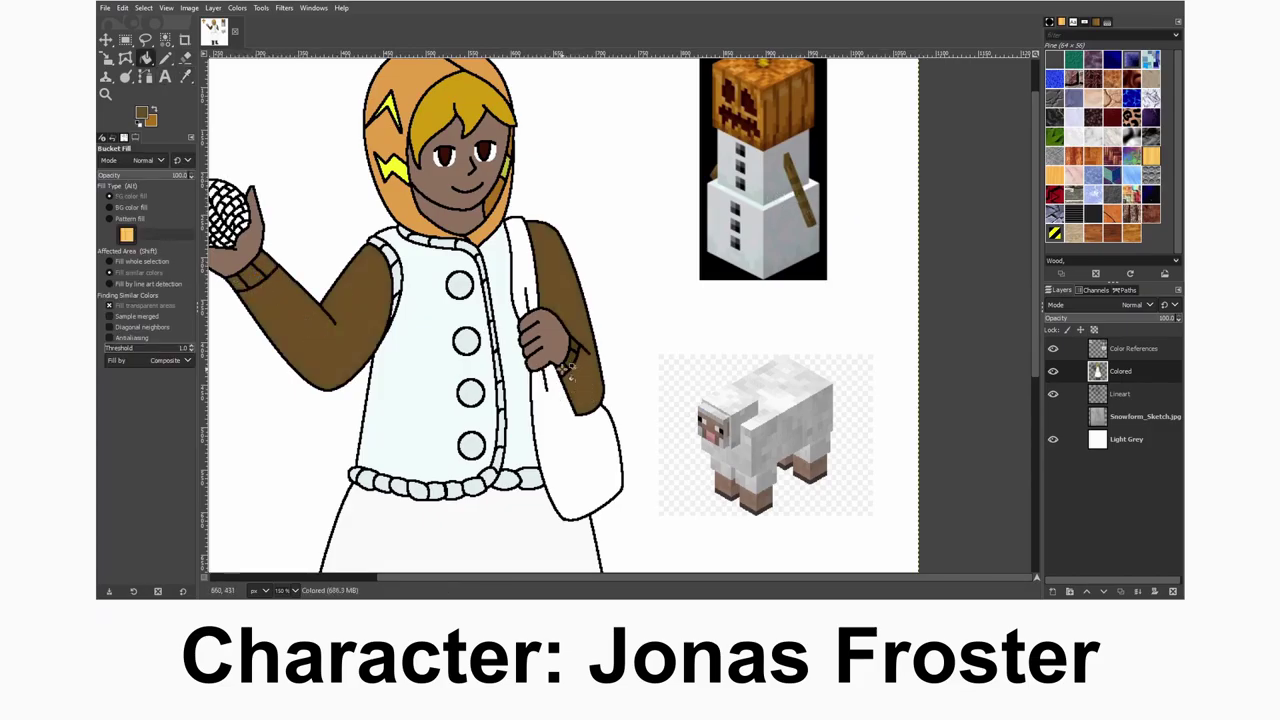
- Fill the four round vest buttons with black sampled from the snow golem's buttons
scroll(345, 355, up, 1)
scroll(358, 356, down, 1)
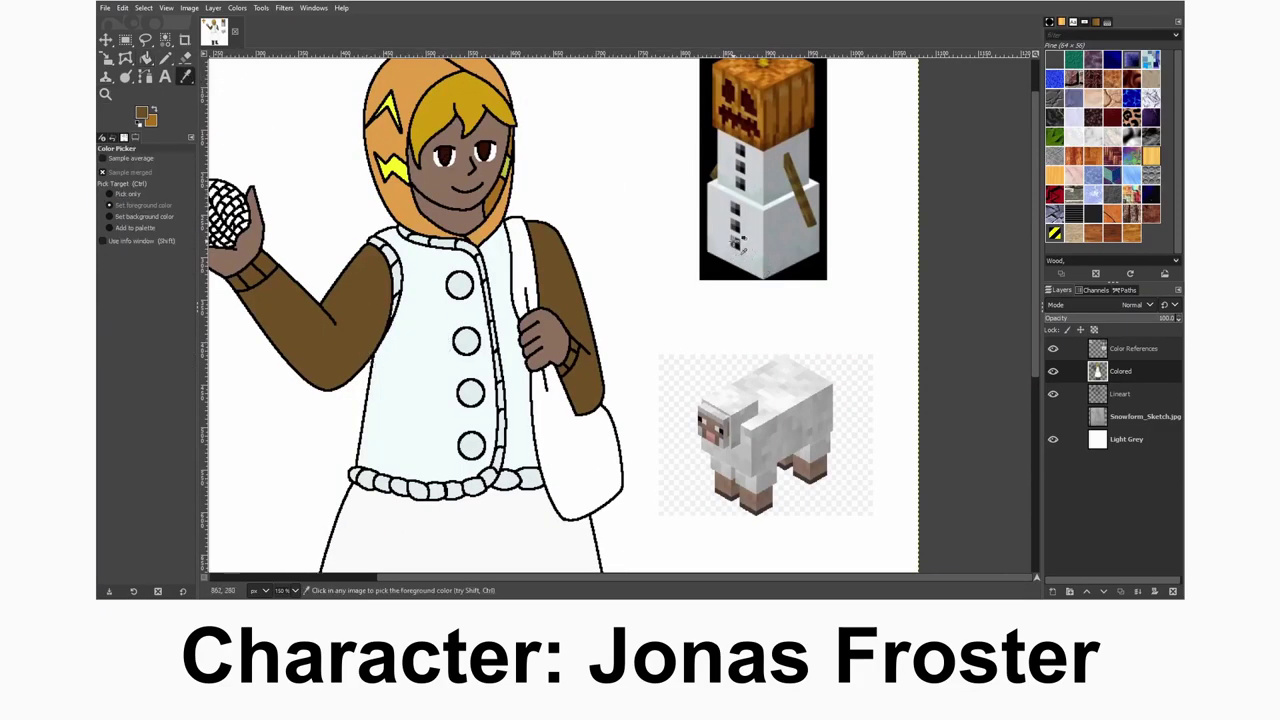
ctrl+click(738, 240)
click(471, 392)
click(471, 446)
- Fill the shoulder bag and its strap with dusty pink sampled from the white sheep's face
click(578, 462)
key(ctrl+z)
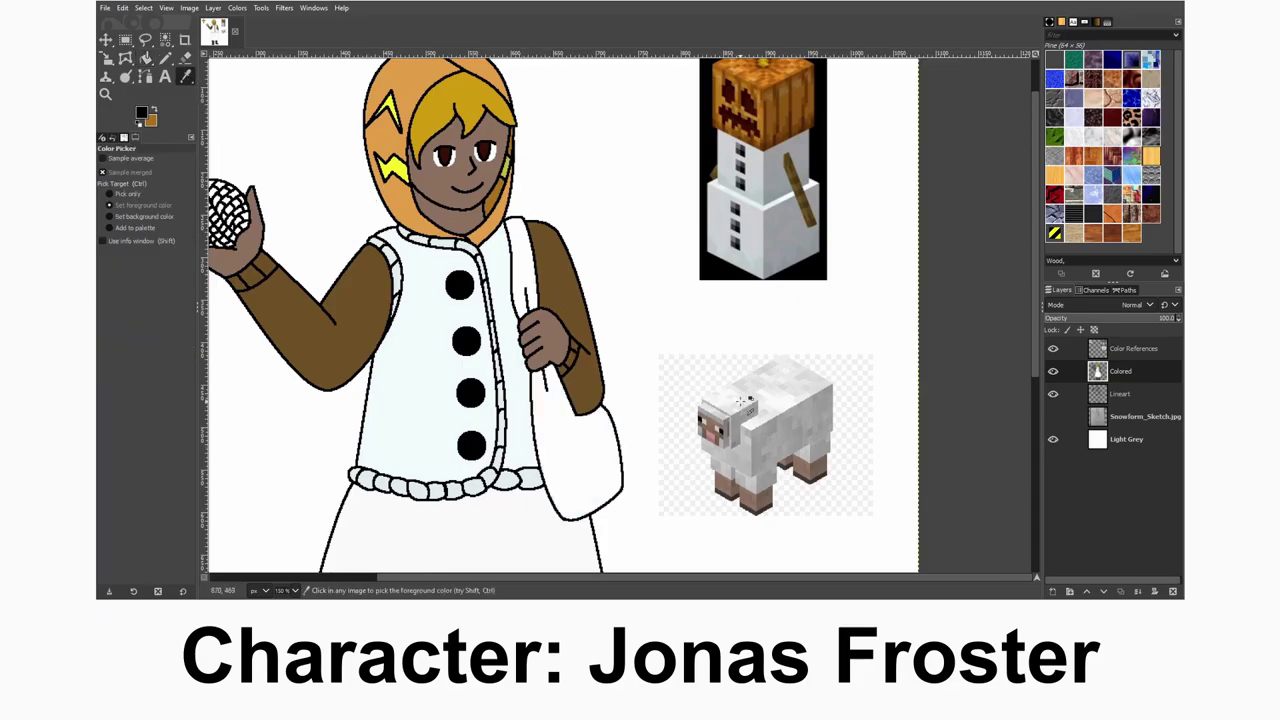
key(ctrl+z)
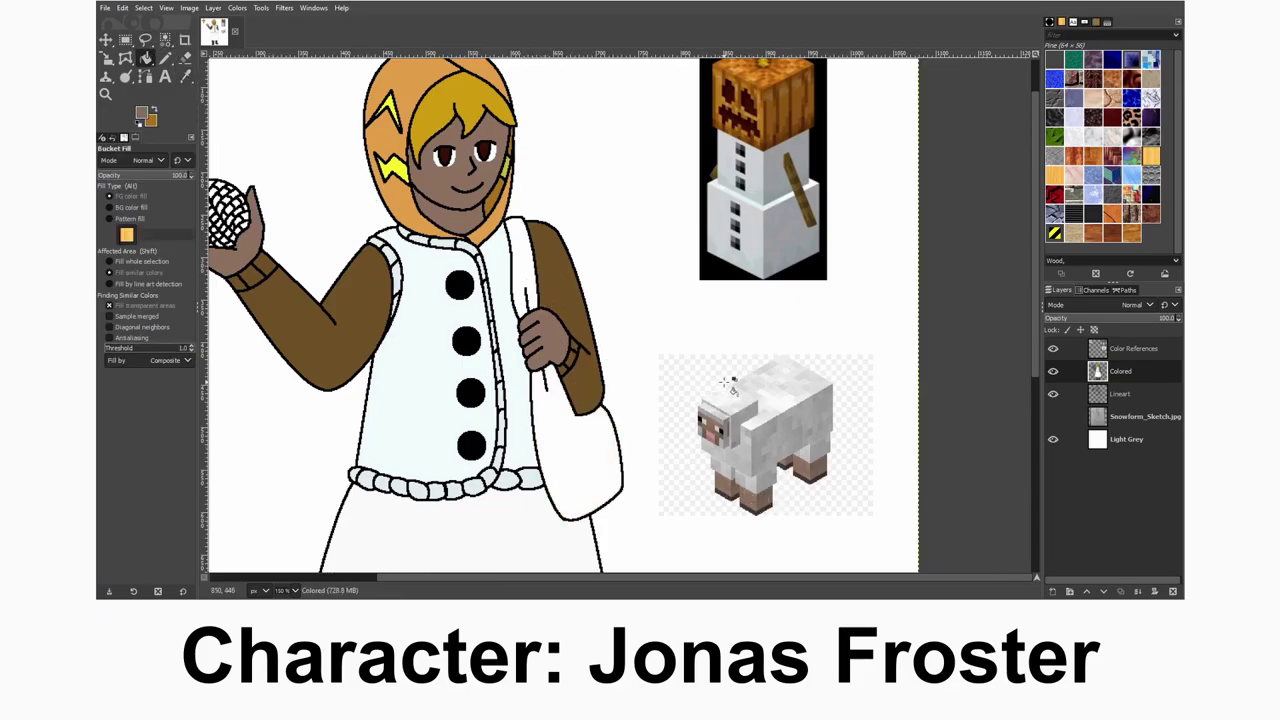
click(585, 460)
click(520, 270)
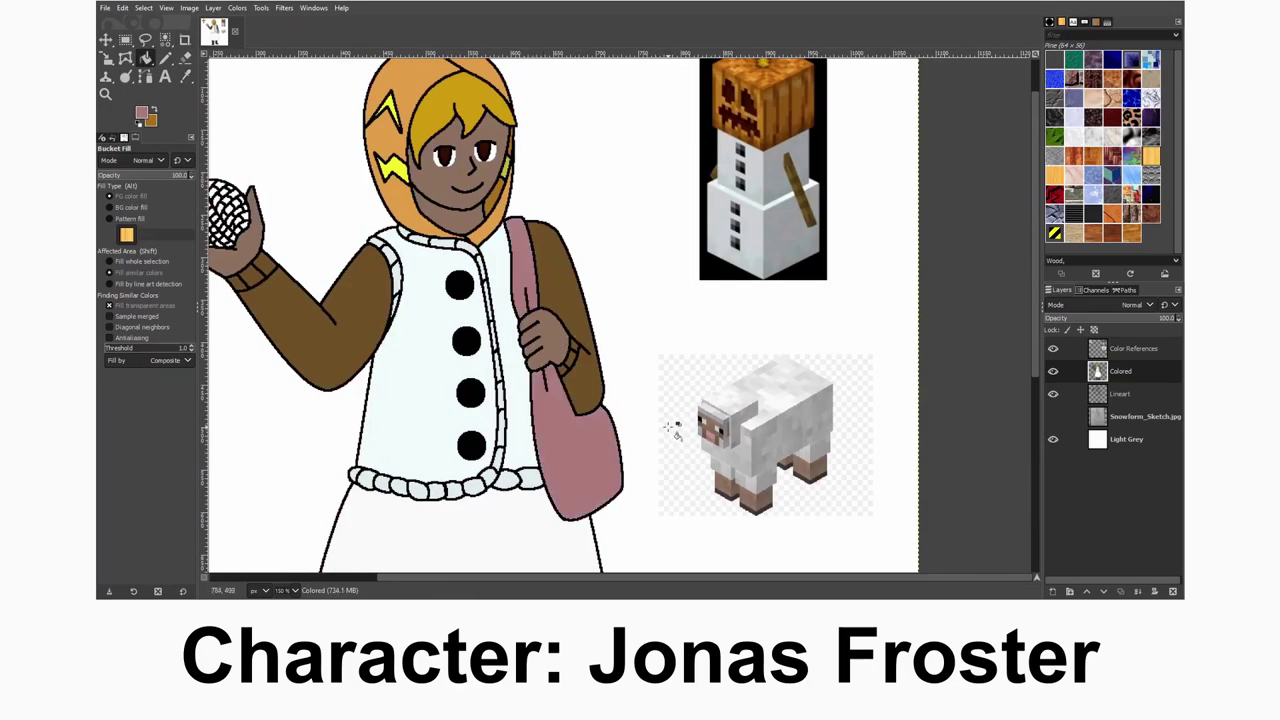
- Paste the pink sheep image onto the Color References layer, place it below the character's raised arm and anchor it
key(1)
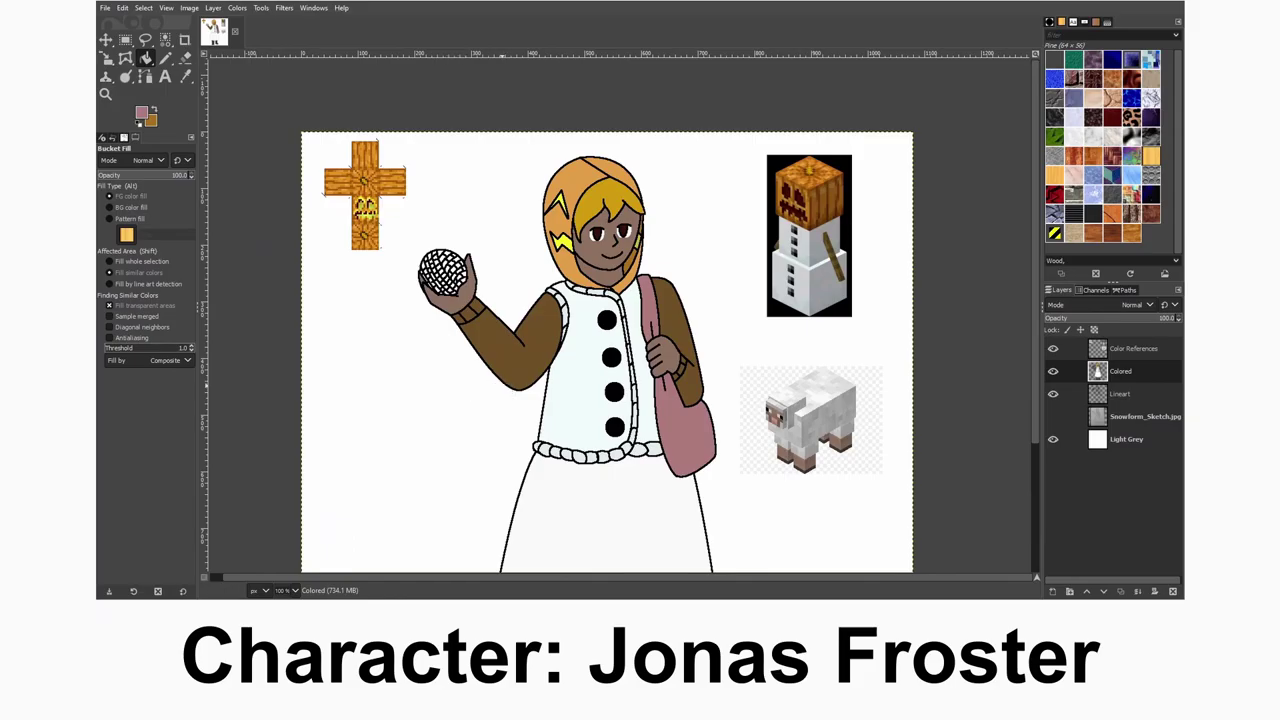
key(ctrl+v)
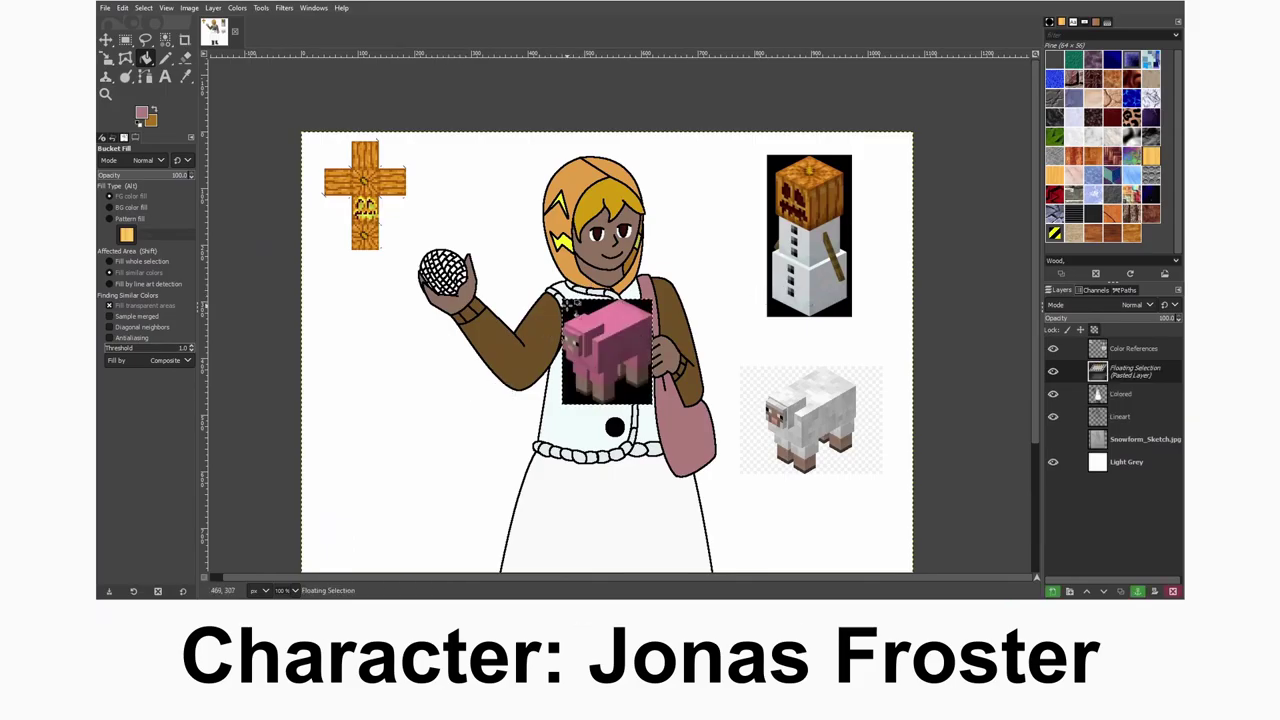
key(m)
scroll(600, 350, down, 3)
drag(608, 224, 413, 298)
key(r)
scroll(447, 320, up, 1)
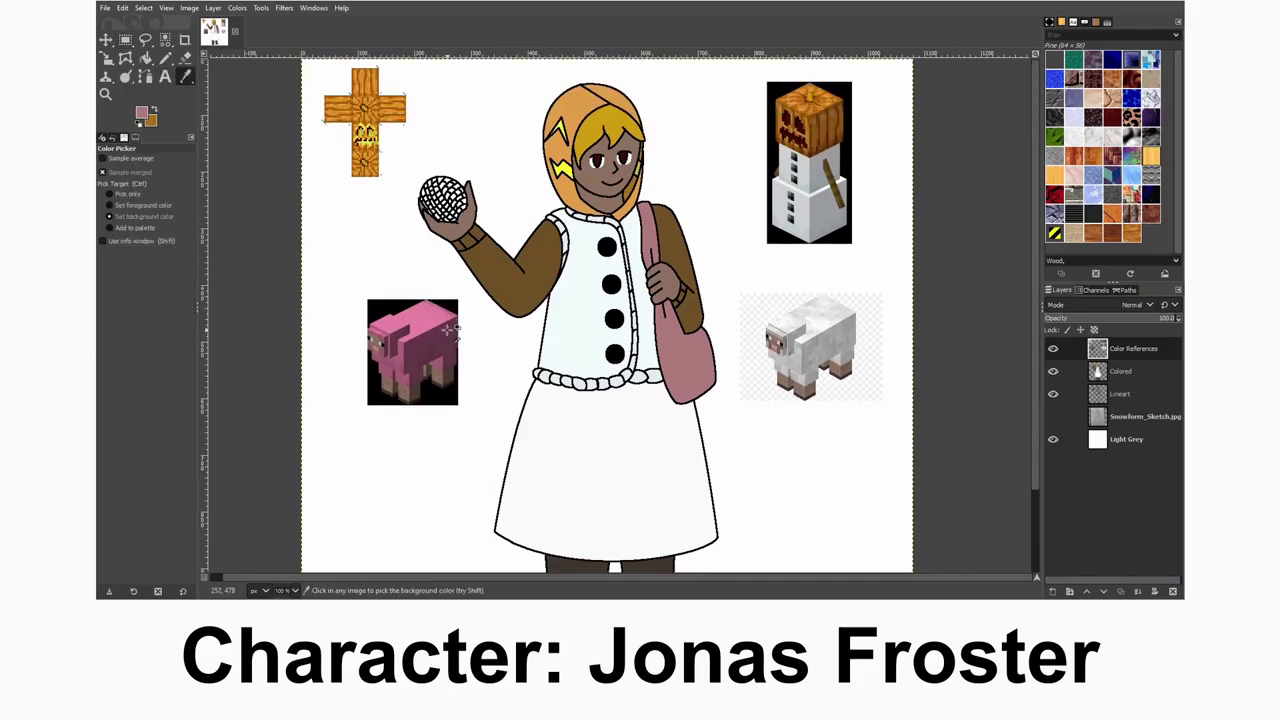
- Fill the bag and strap on the Colored layer with dark mauve sampled from the pink sheep
key(2)
key(shift+b)
click(1150, 371)
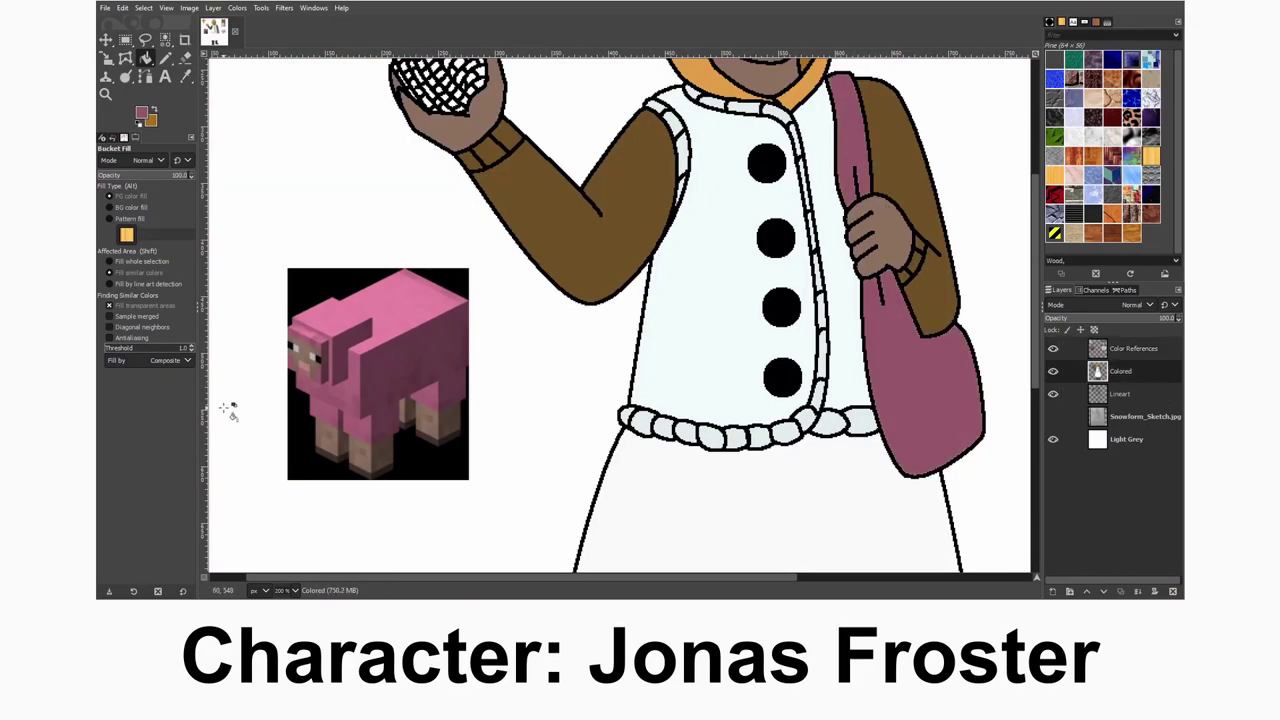
- Select the yarn ball in the raised hand by enclosing it with a freehand outline
scroll(229, 405, up, 3)
scroll(390, 212, up, 3)
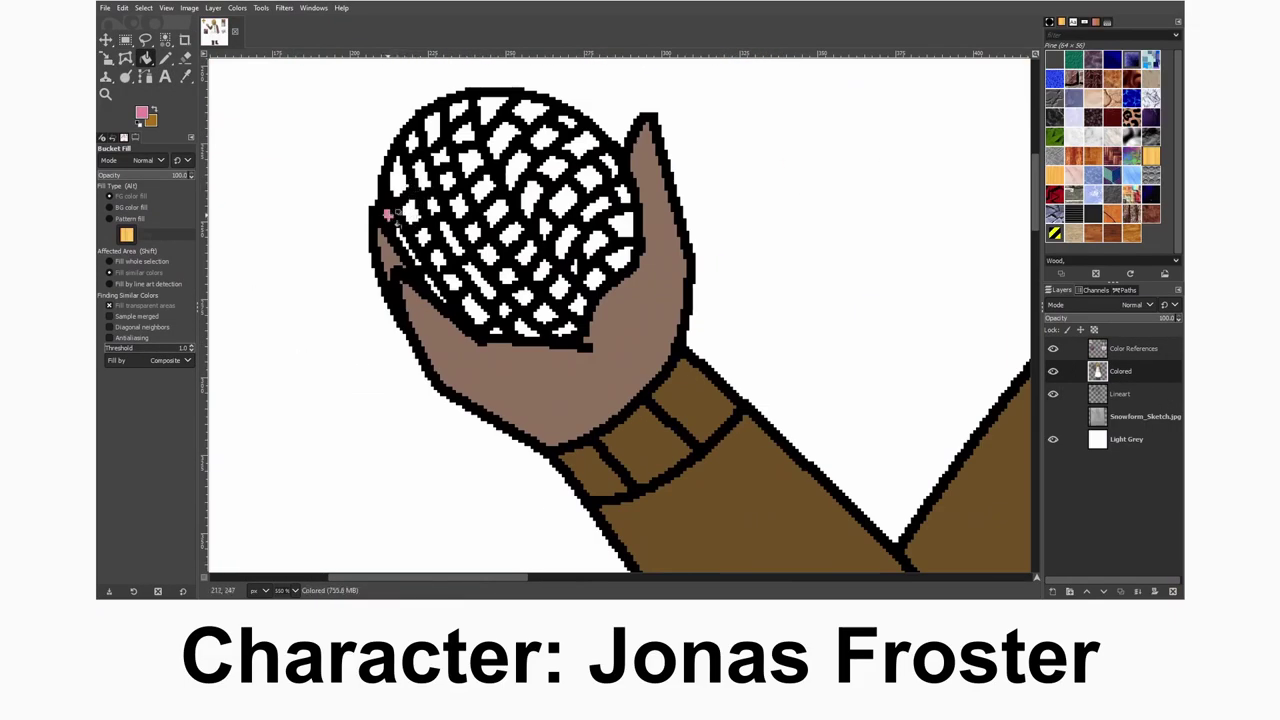
key(shift+o)
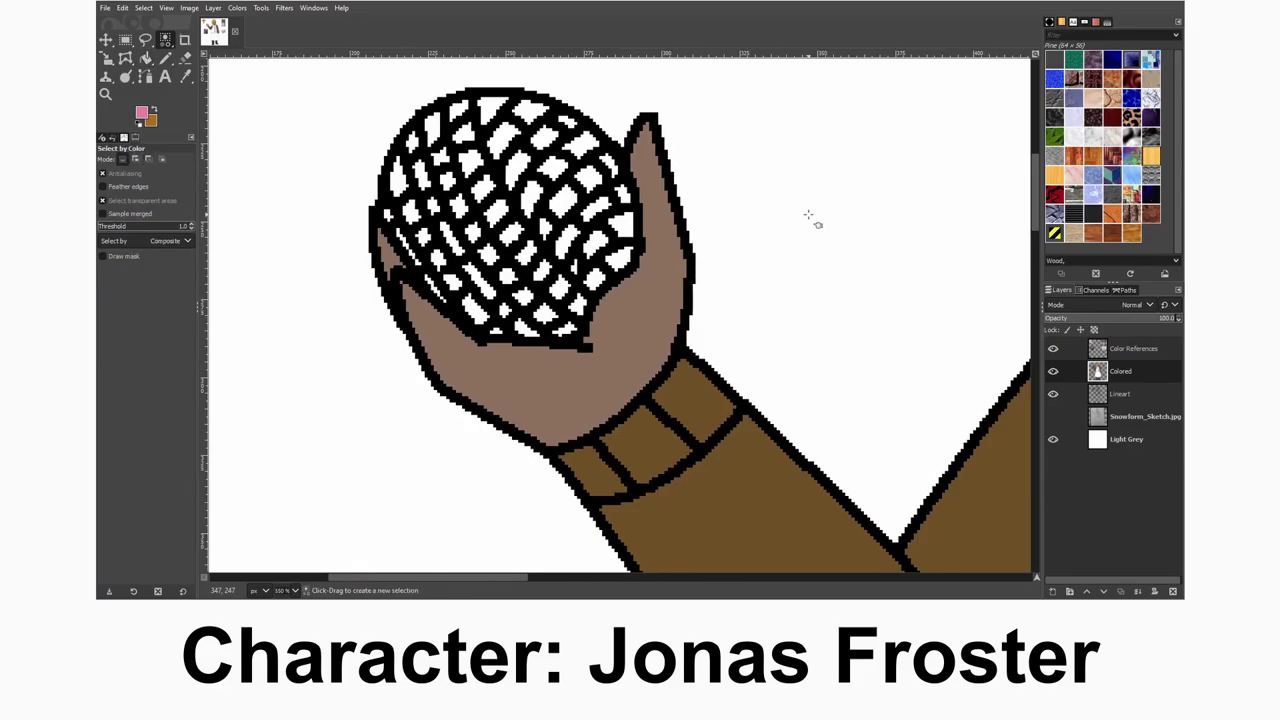
click(897, 177)
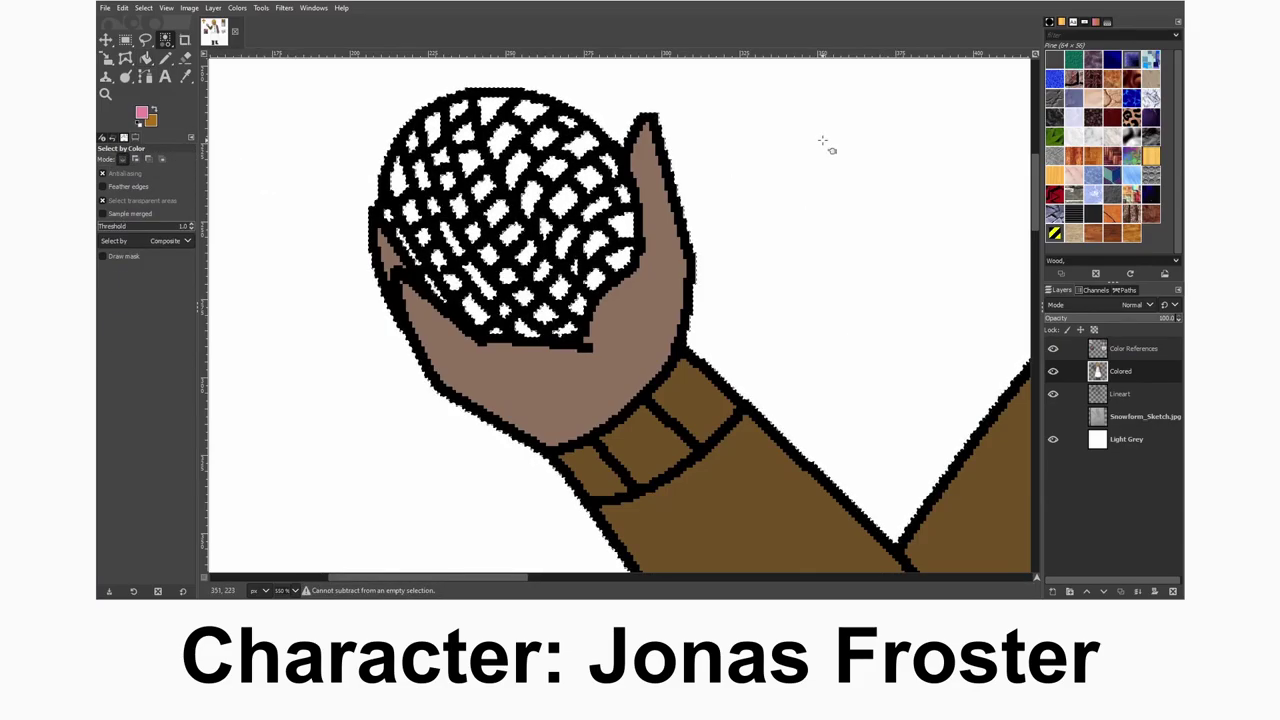
key(u)
click(145, 38)
click(386, 180)
mouse_move(622, 148)
mouse_down()
mouse_move(632, 265)
mouse_move(581, 350)
mouse_move(408, 311)
mouse_move(386, 182)
mouse_up()
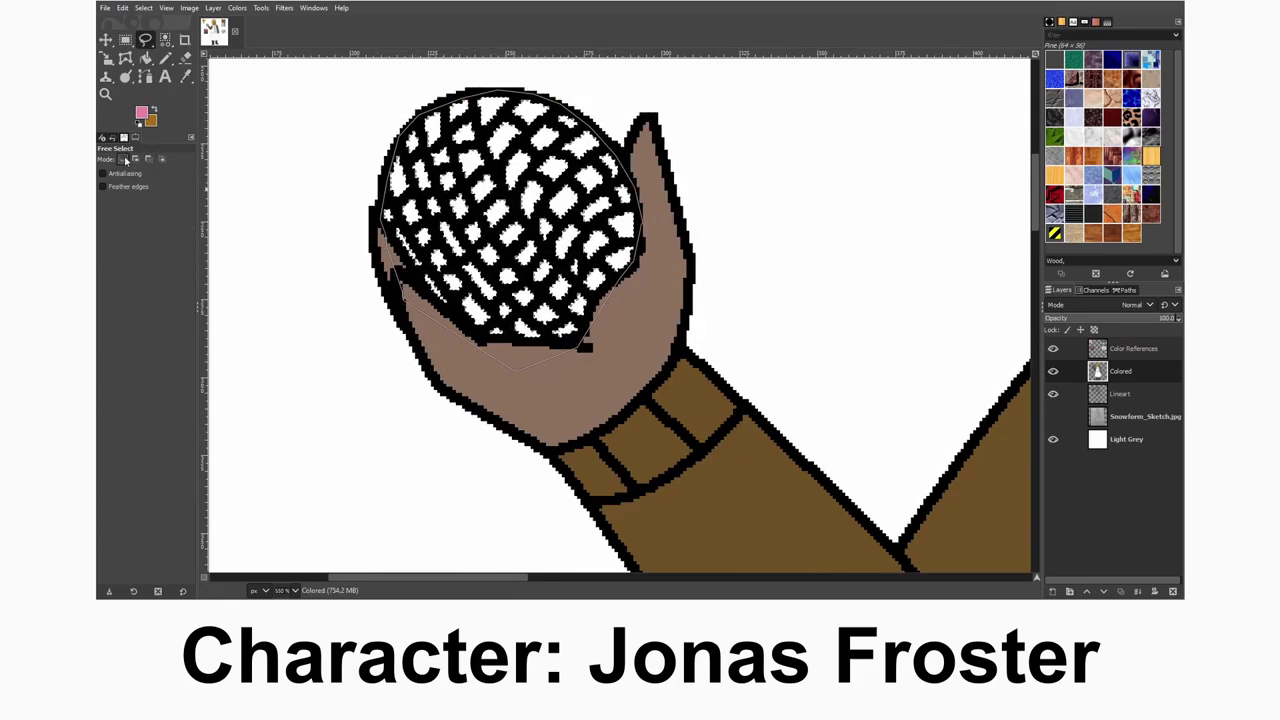
- Fill the yarn ball's cells with the lighter pink sampled from the pink sheep, clear the selection and save the file
click(145, 57)
click(441, 227)
key(r)
scroll(328, 300, down, 6)
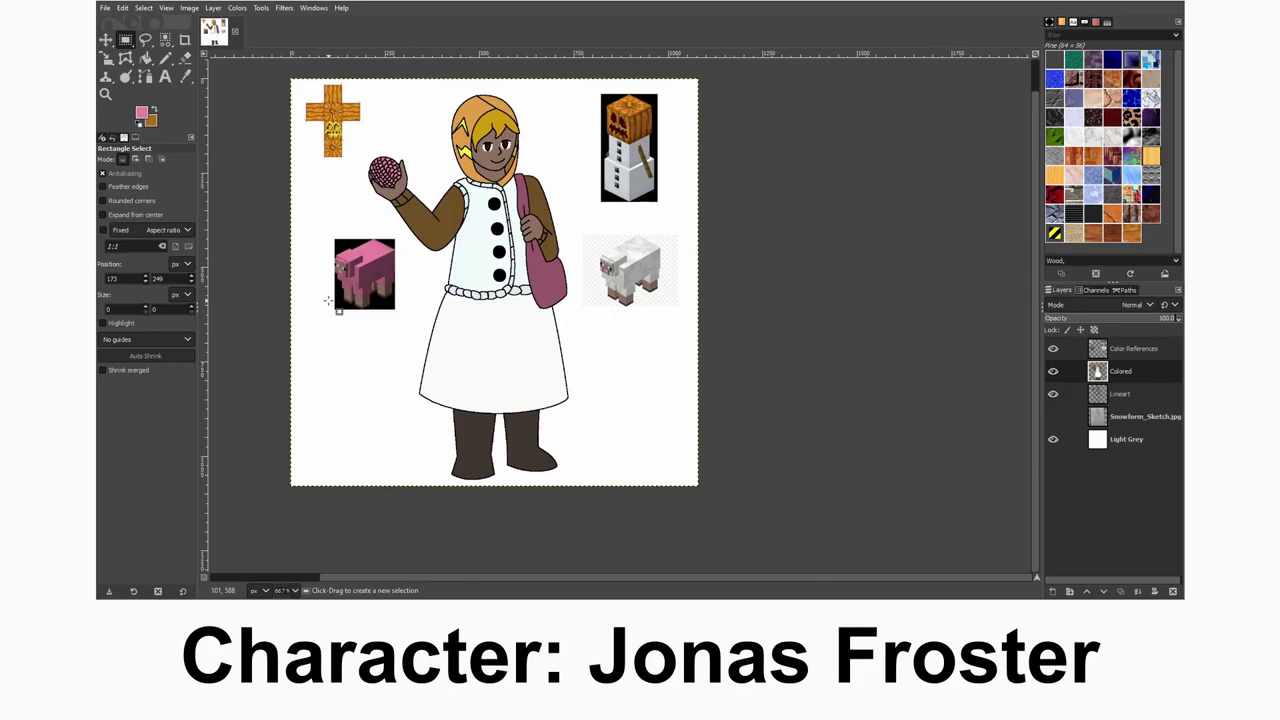
key(ctrl+s)
- Refill the shoulder bag and its strap with the yarn ball's lighter pink, and hide the Color References layer
scroll(354, 273, up, 2)
key(shift+b)
click(744, 115)
scroll(744, 115, up, 3)
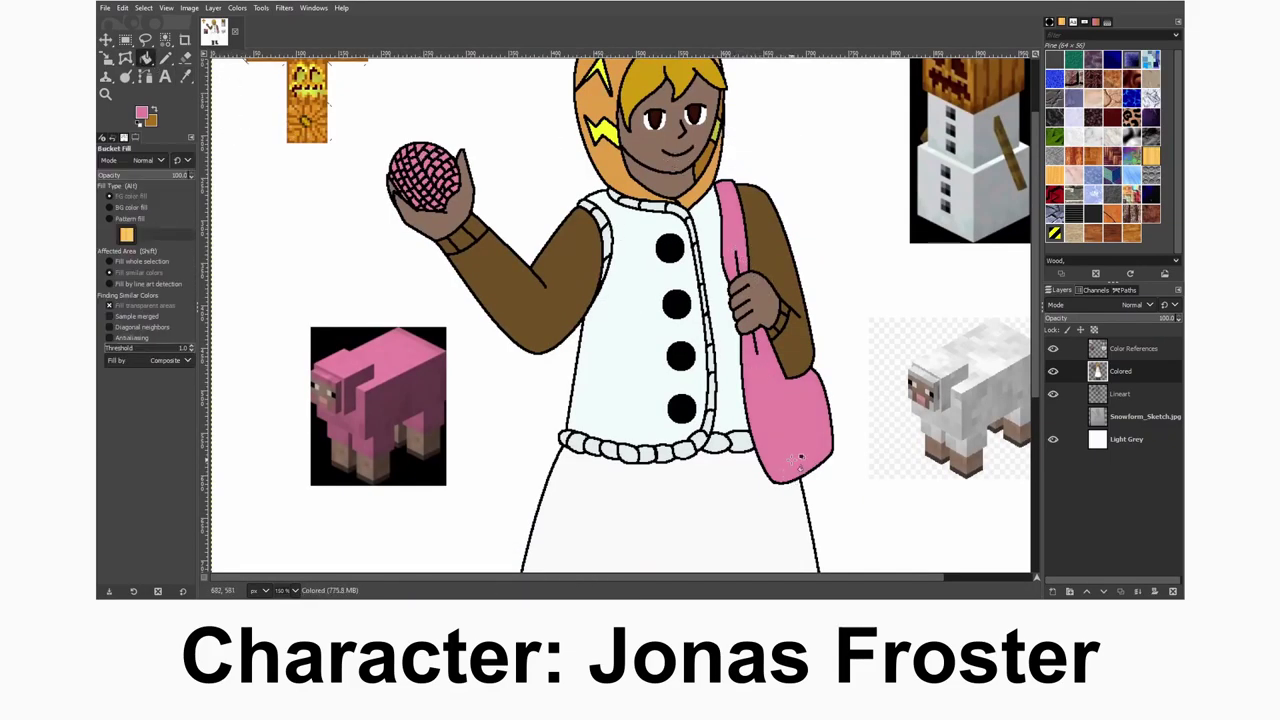
scroll(800, 458, down, 2)
scroll(778, 378, up, 1)
click(1052, 348)
scroll(645, 312, down, 2)
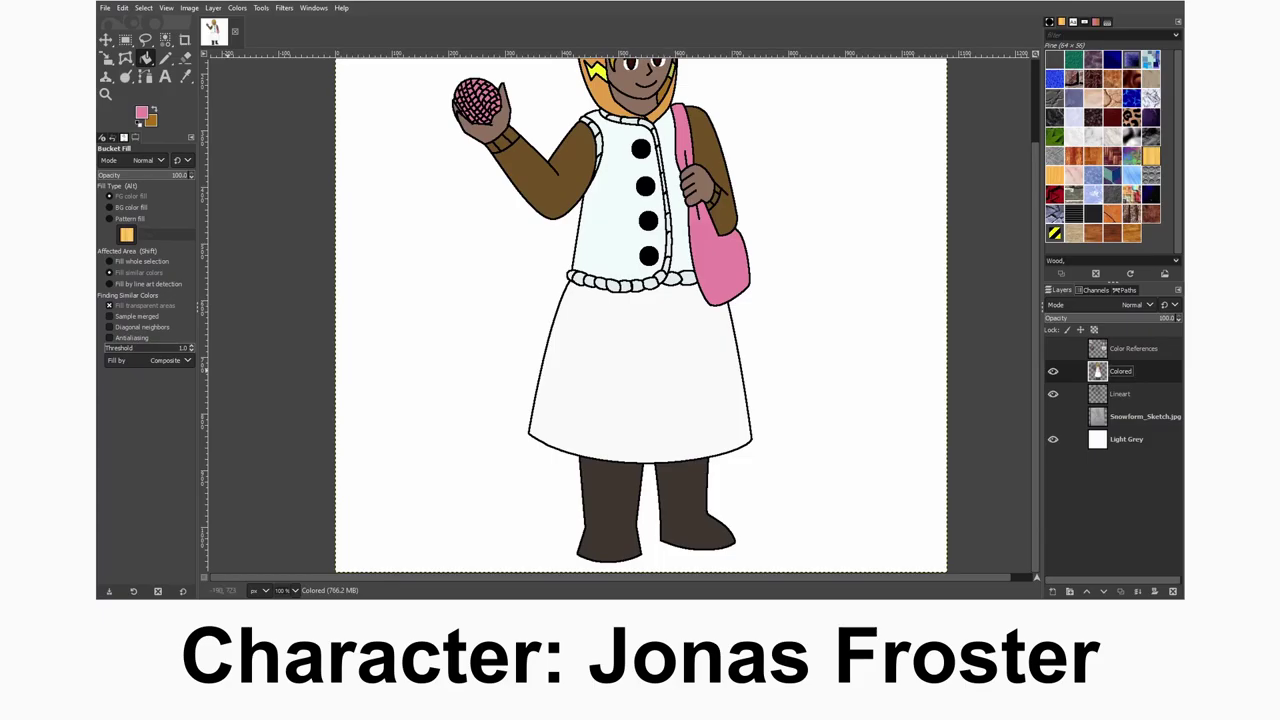
- Show the Color References layer, paste the snow block image onto it below the pink sheep and anchor it
key(ctrl+v)
key(m)
click(1052, 348)
drag(641, 315, 434, 420)
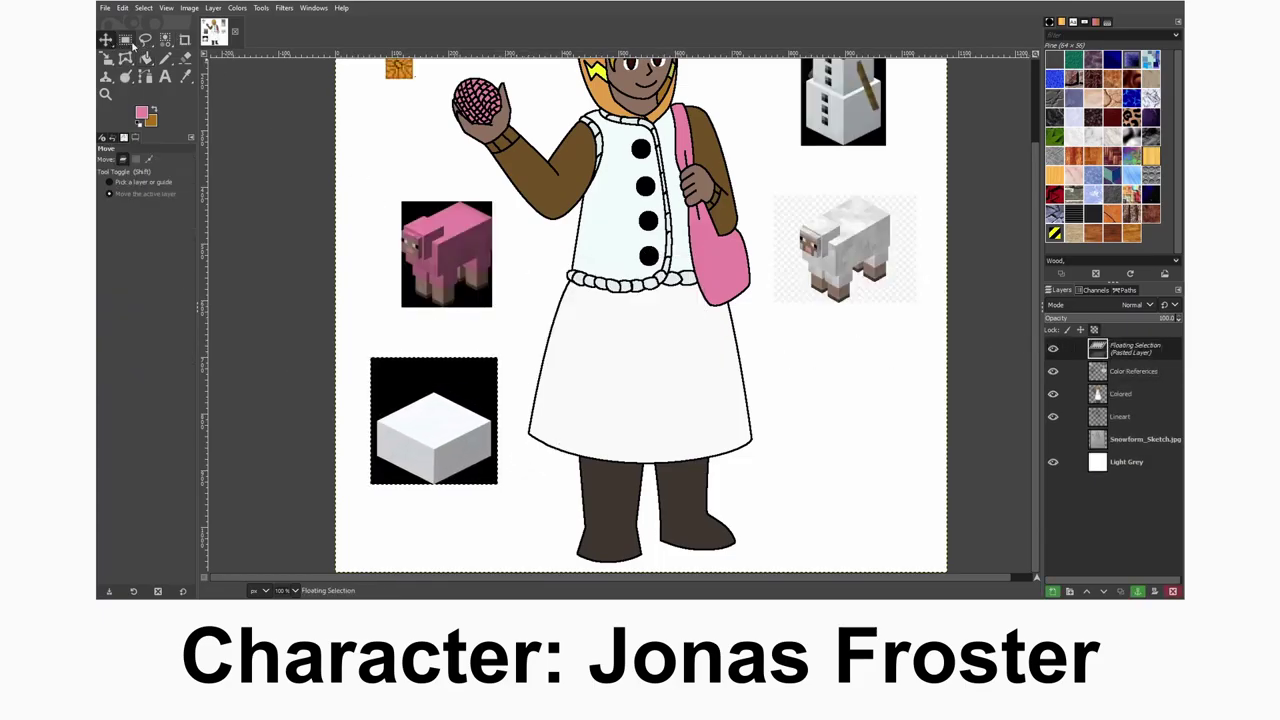
key(ctrl+h)
- Sample a cool grey from the snow block and add a layer named BG COlor above Light Grey, filled with it
key(o)
scroll(457, 500, up, 3)
scroll(713, 318, down, 4)
scroll(713, 318, up, 5)
scroll(713, 318, down, 5)
key(shift+b)
click(1116, 440)
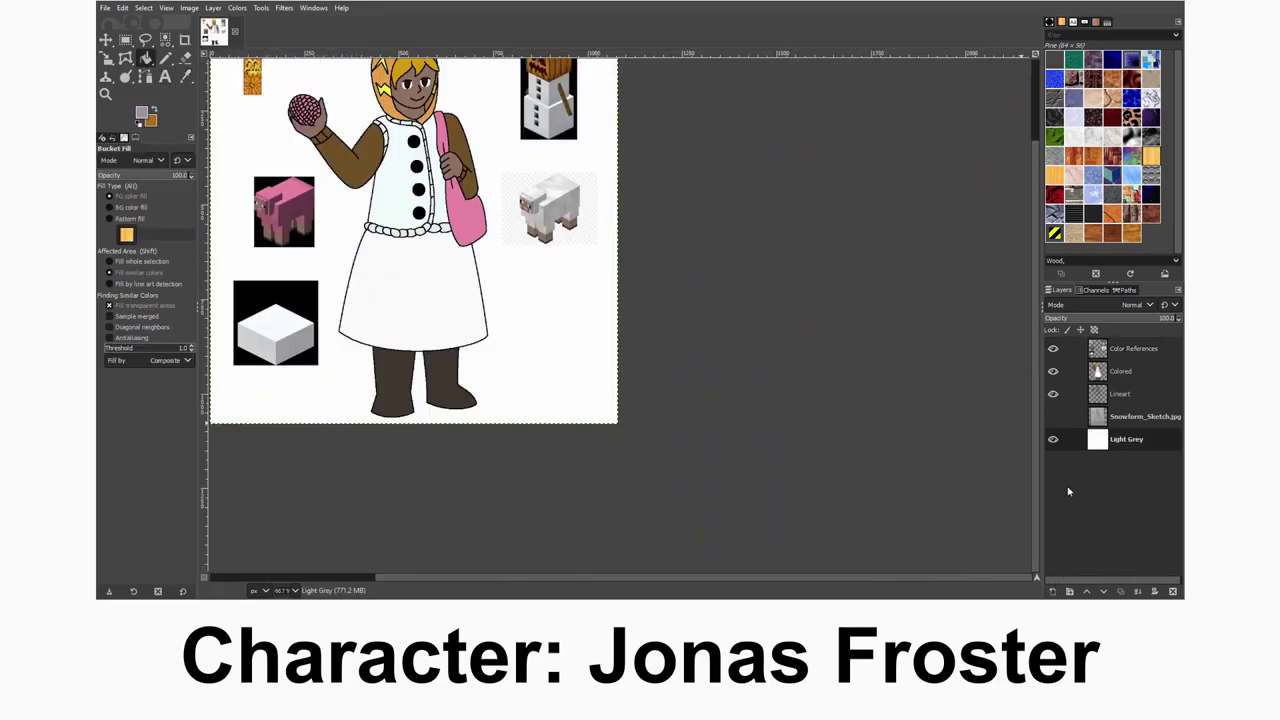
key(shift+ctrl+n)
key(Return)
- Hide the Color References and Lineart layers and make the Colored layer active
click(1052, 348)
click(1052, 394)
click(1120, 371)
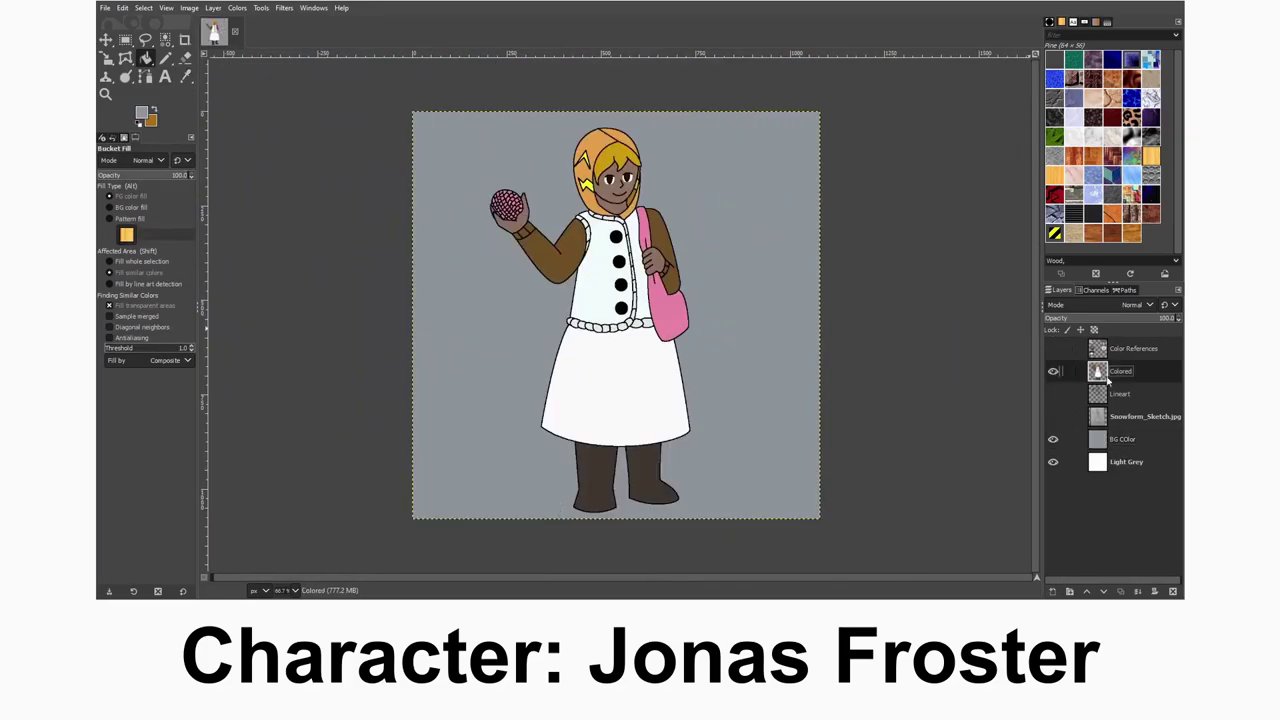
- Shift the Colored layer's character toward the canvas's left side, leaving free space beside the bag
key(m)
drag(612, 292, 551, 292)
key(r)
click(320, 191)
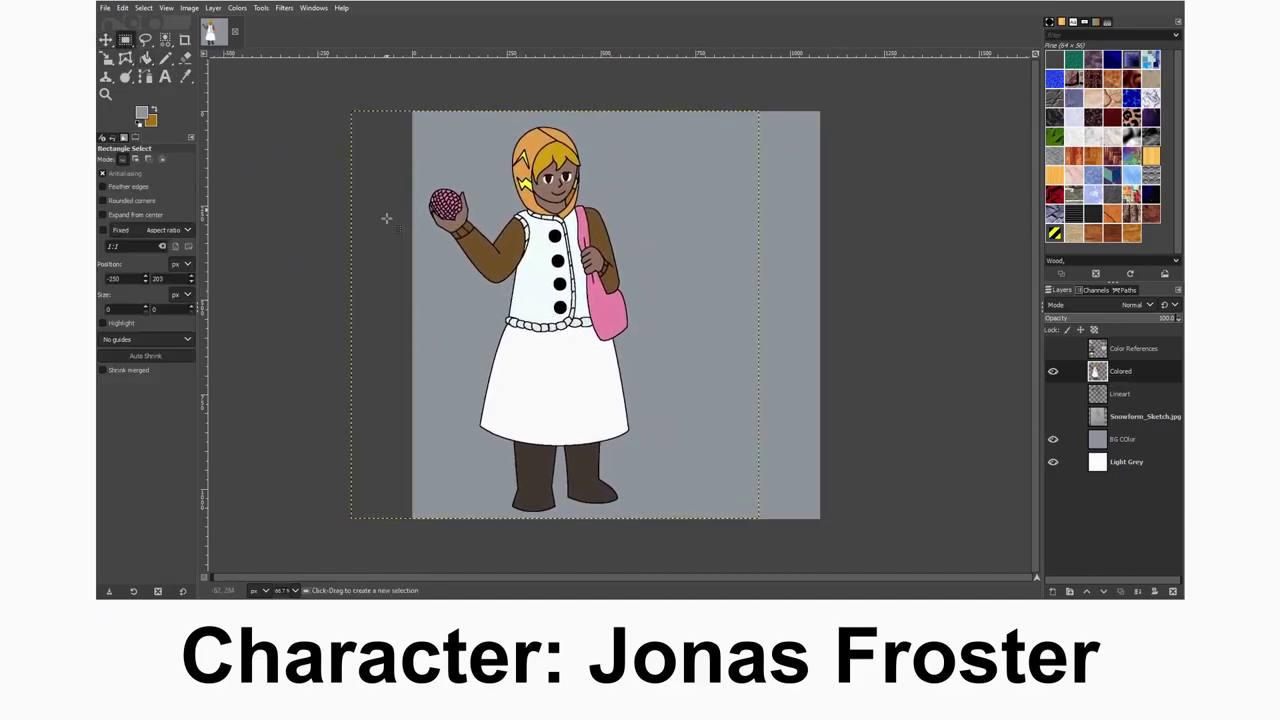
- Add a tall text box beside the character with the character's first name, a blank line and "Snow Golem x Sheep"
click(1140, 358)
key(t)
drag(822, 160, 645, 437)
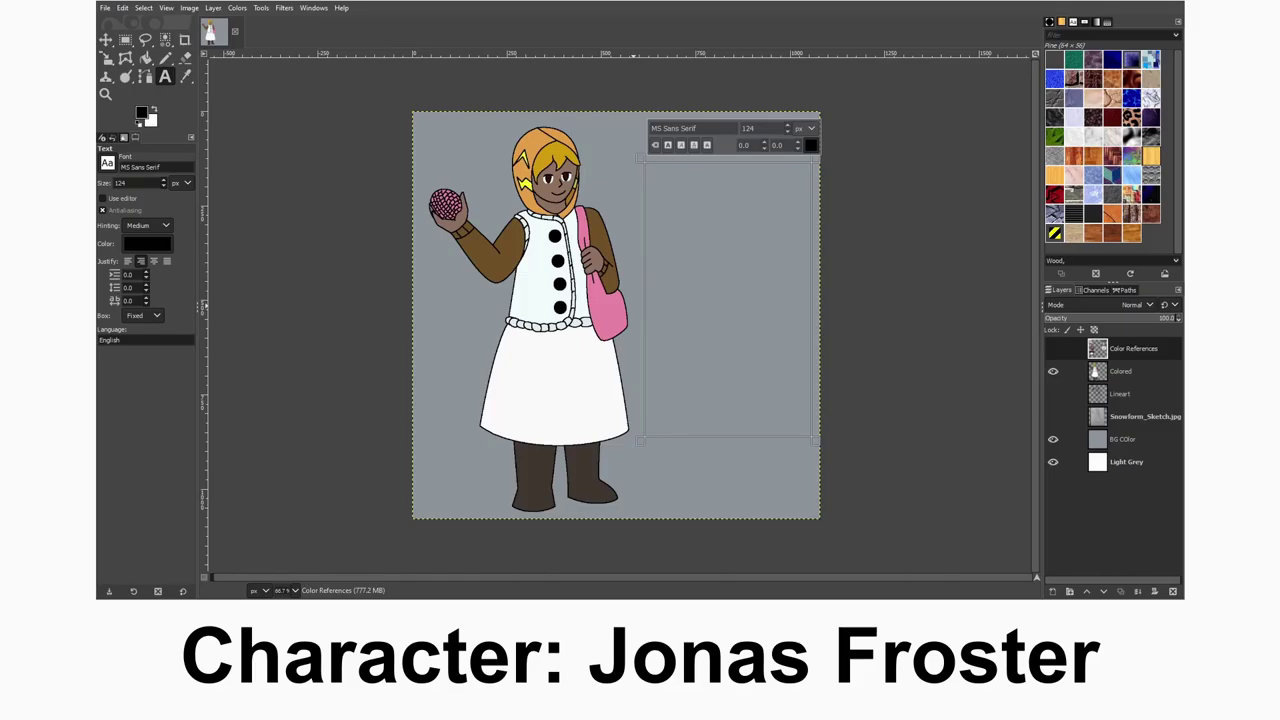
text(Jonas)
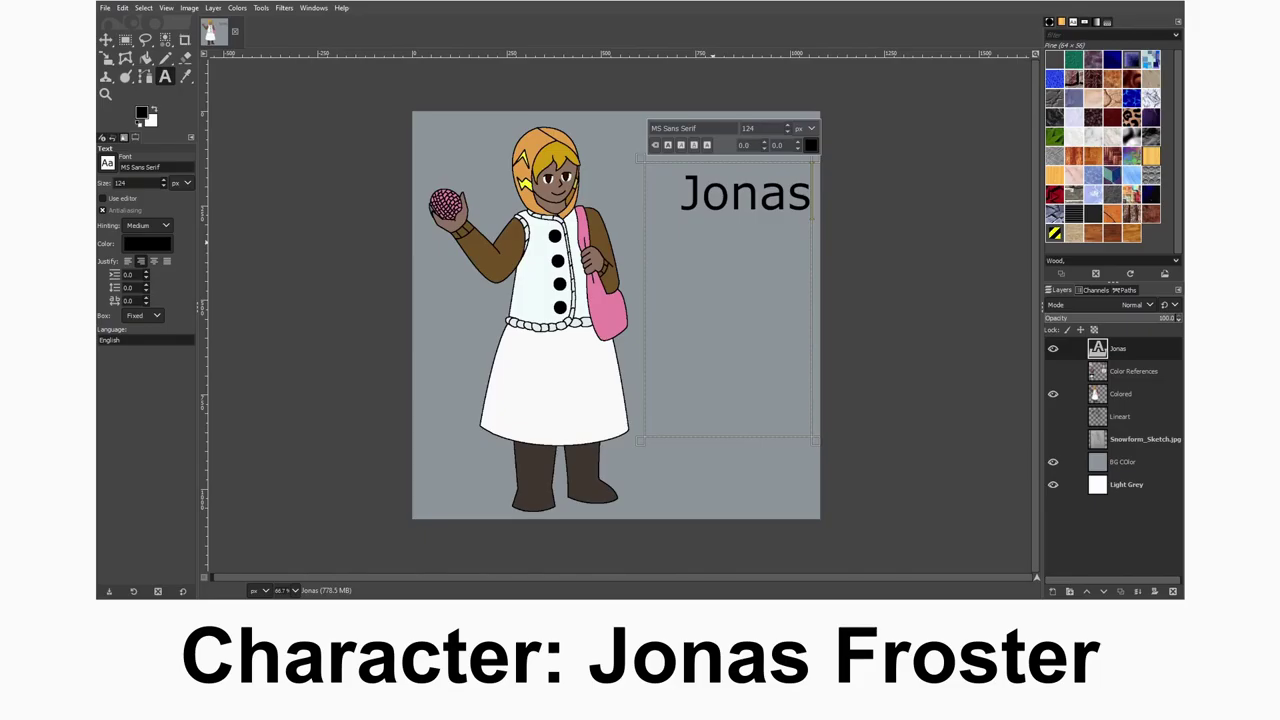
text(S)
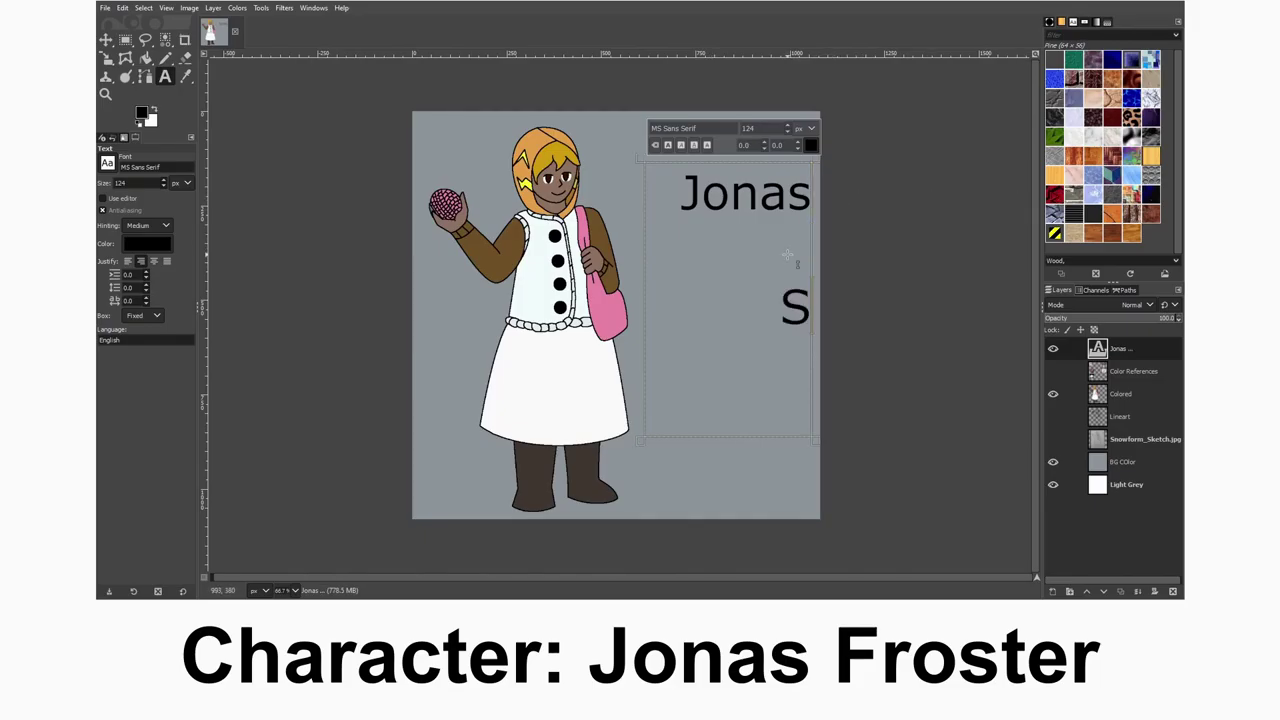
text(now Golem x)
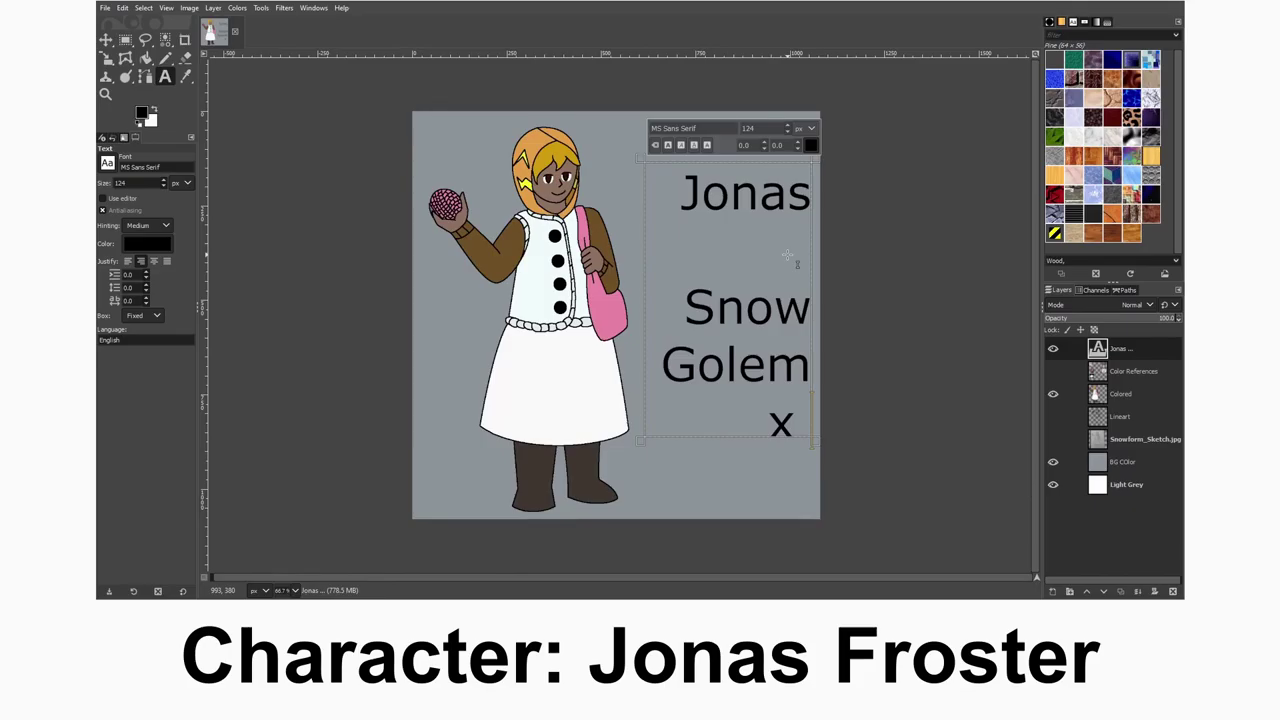
- Format the whole caption in Verdana at 96 px with centered alignment and finish editing the text
key(ctrl+a)
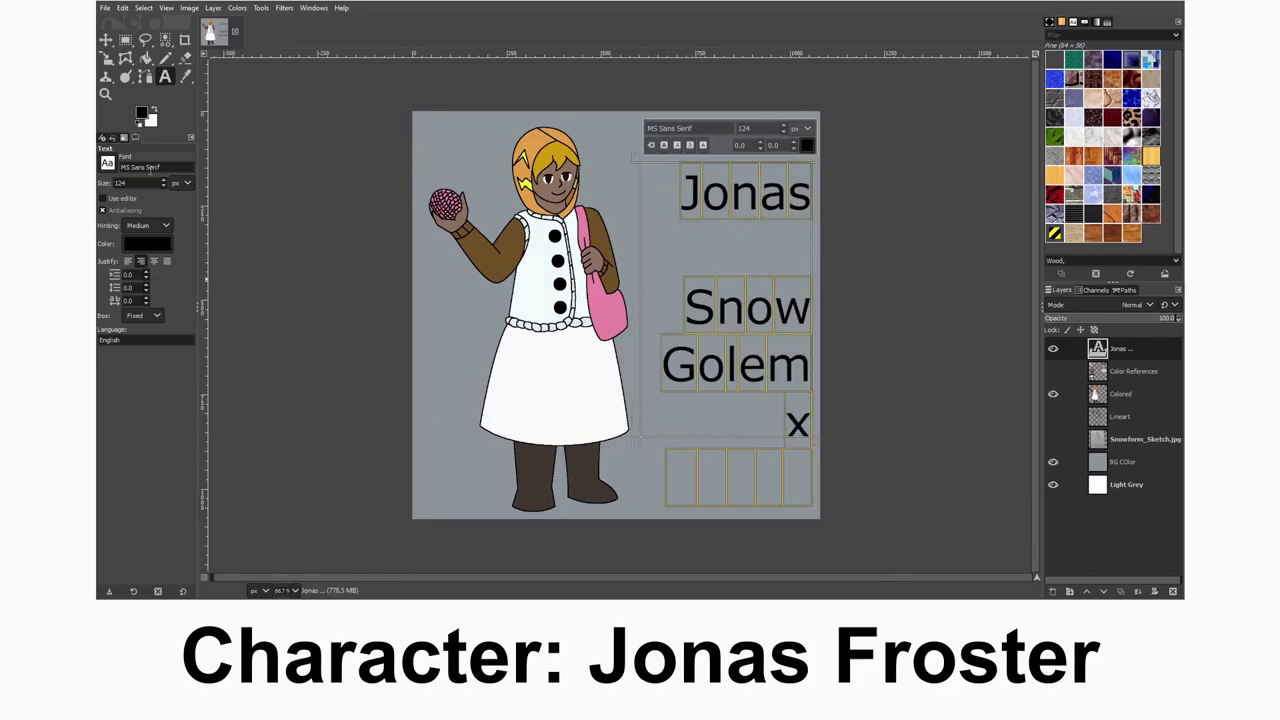
scroll(153, 184, down, 5)
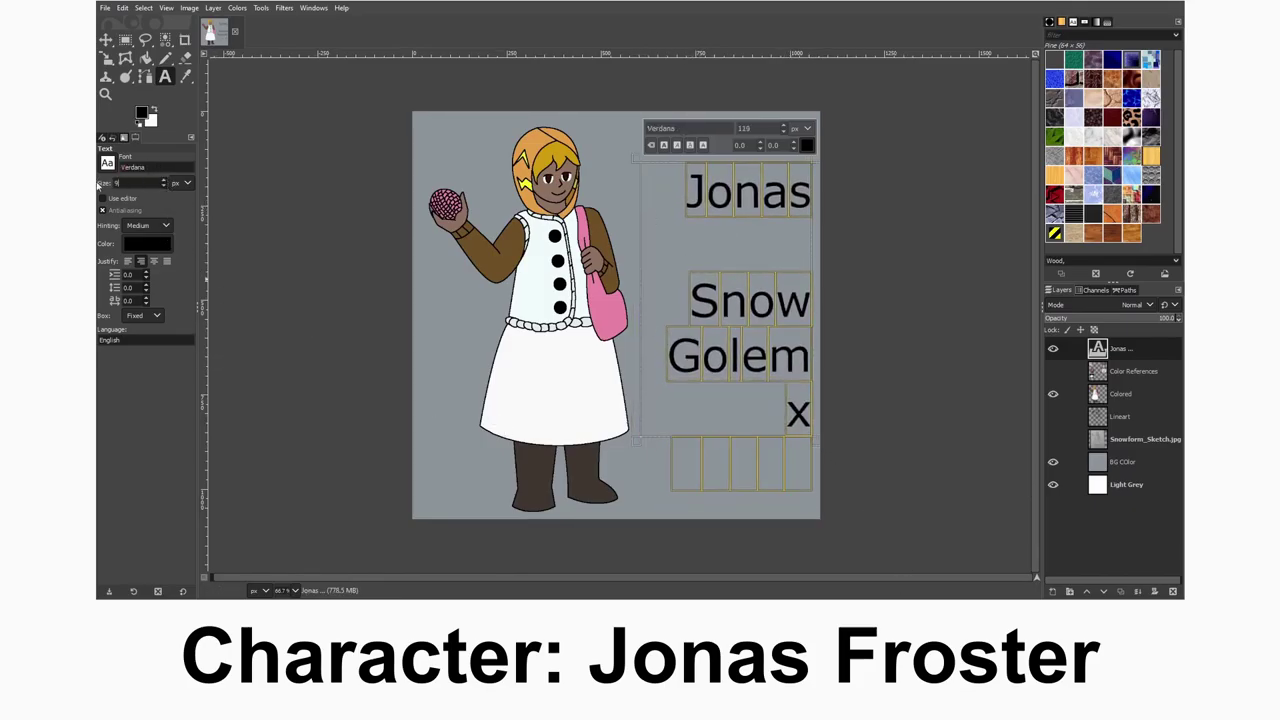
click(153, 261)
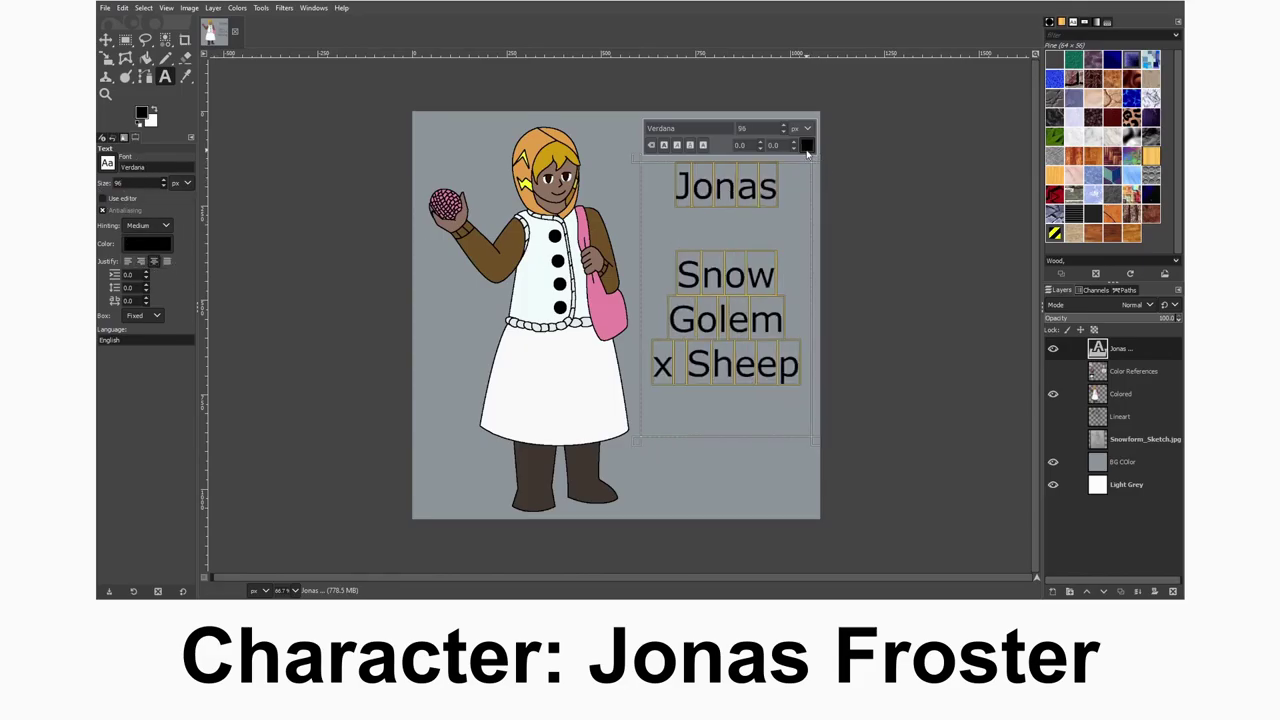
key(Escape)
key(r)
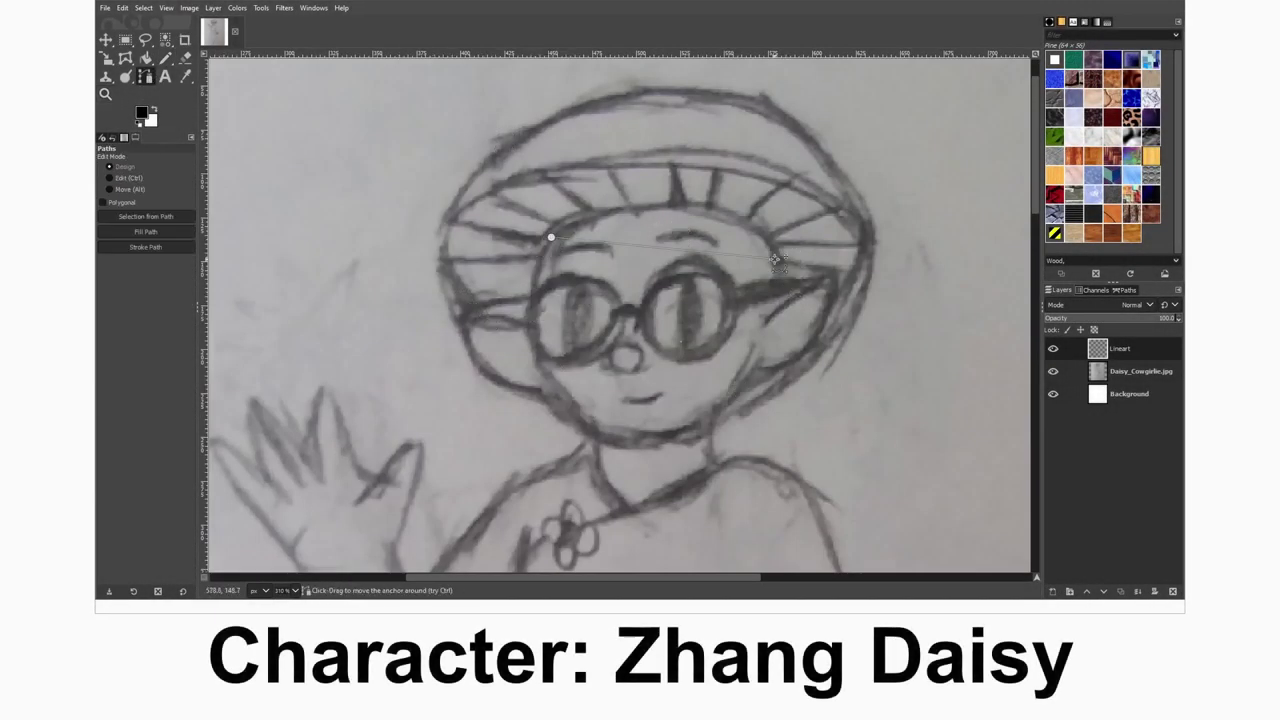
- Trace the new sketch's face outline, round glasses and nose with paths on the Lineart layer and stroke them in black
drag(606, 444, 630, 440)
drag(555, 283, 582, 272)
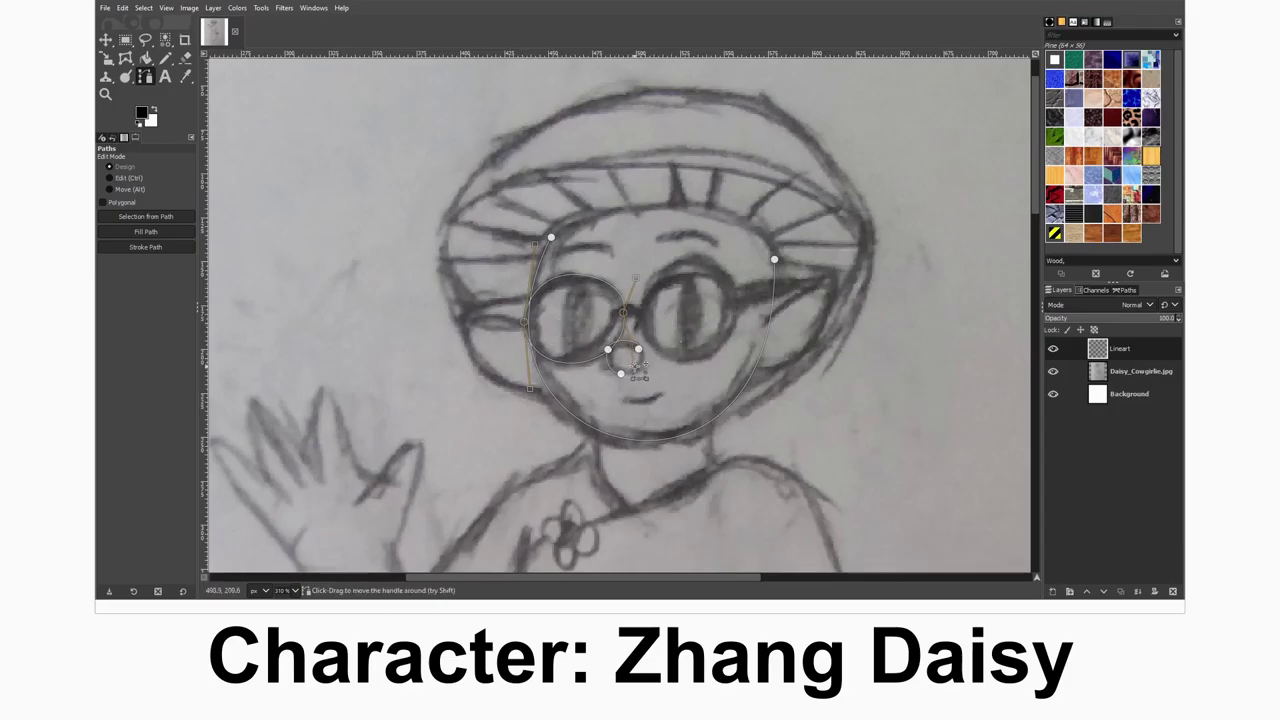
click(145, 247)
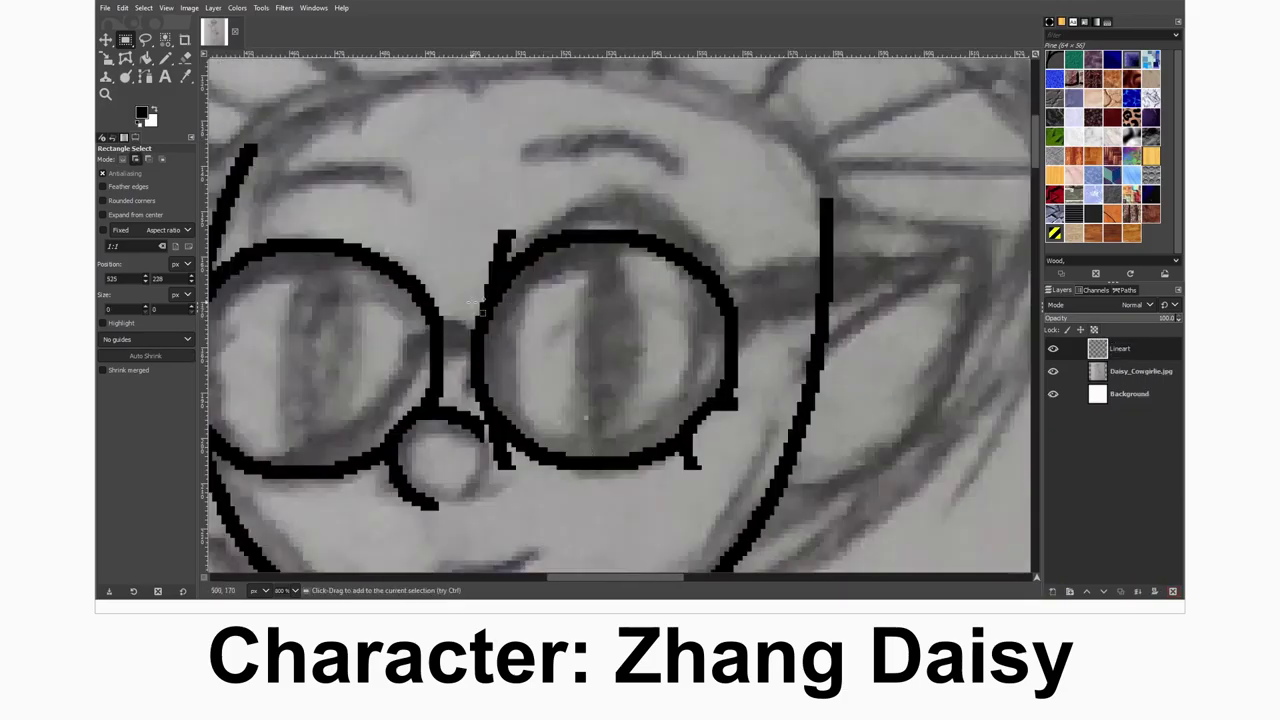
- Erase the stray line ends around the right glasses lens and set the Daisy_Cowgirlie.jpg sketch layer's opacity to 75
key(shift+e)
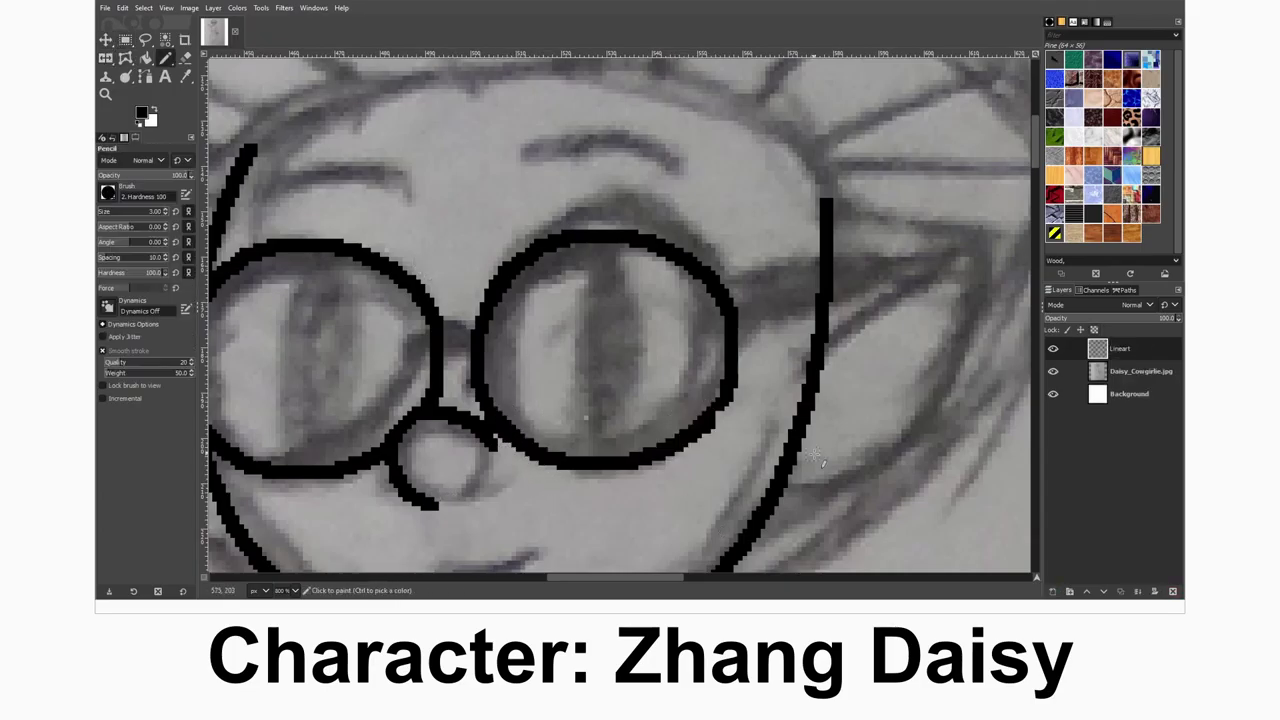
key(shift+e)
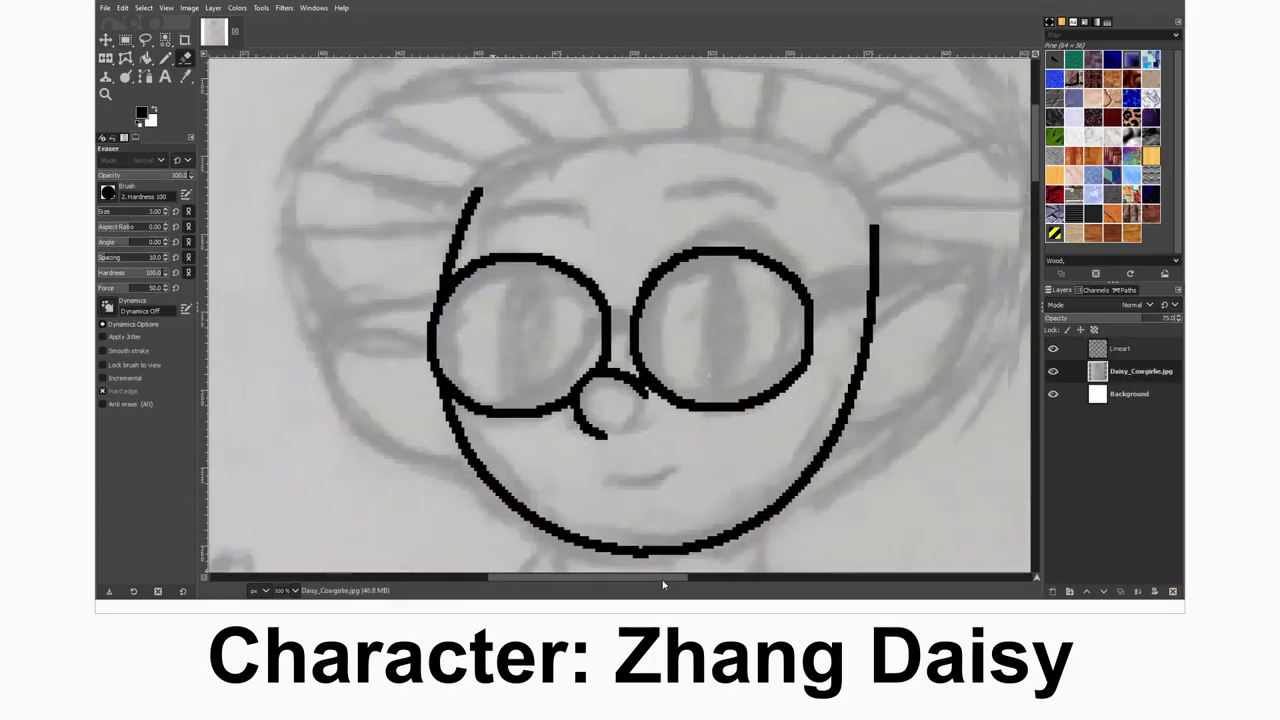
drag(662, 579, 689, 579)
- Thicken the left lens's outer edge with the Pencil on the Lineart layer, and trace the right pointed ear with stroked paths
key(n)
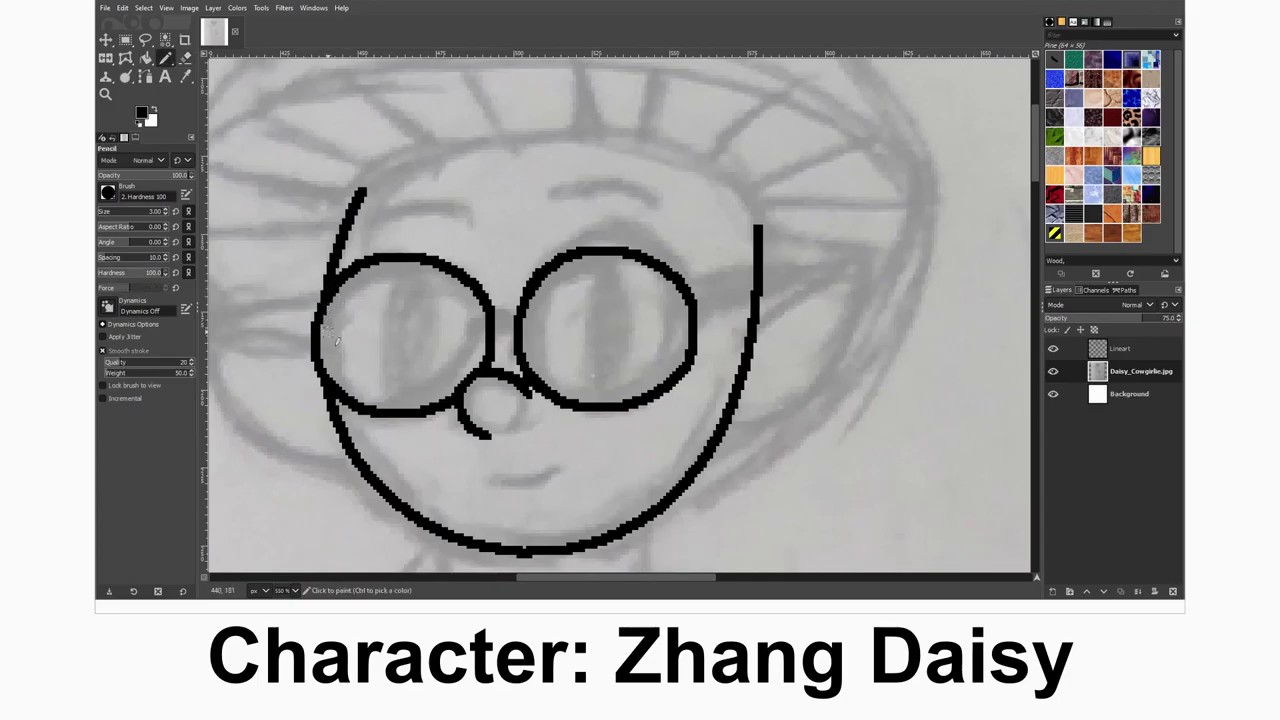
key(Page_Up)
key(b)
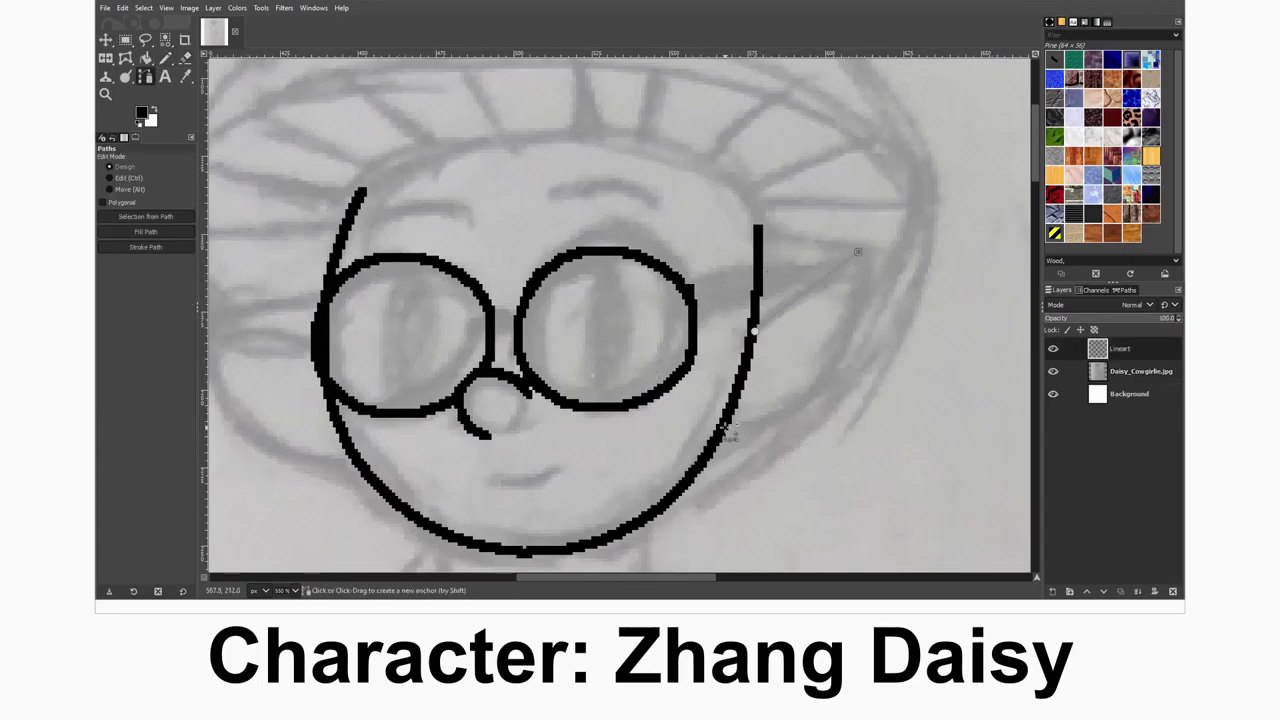
scroll(645, 268, left, 3)
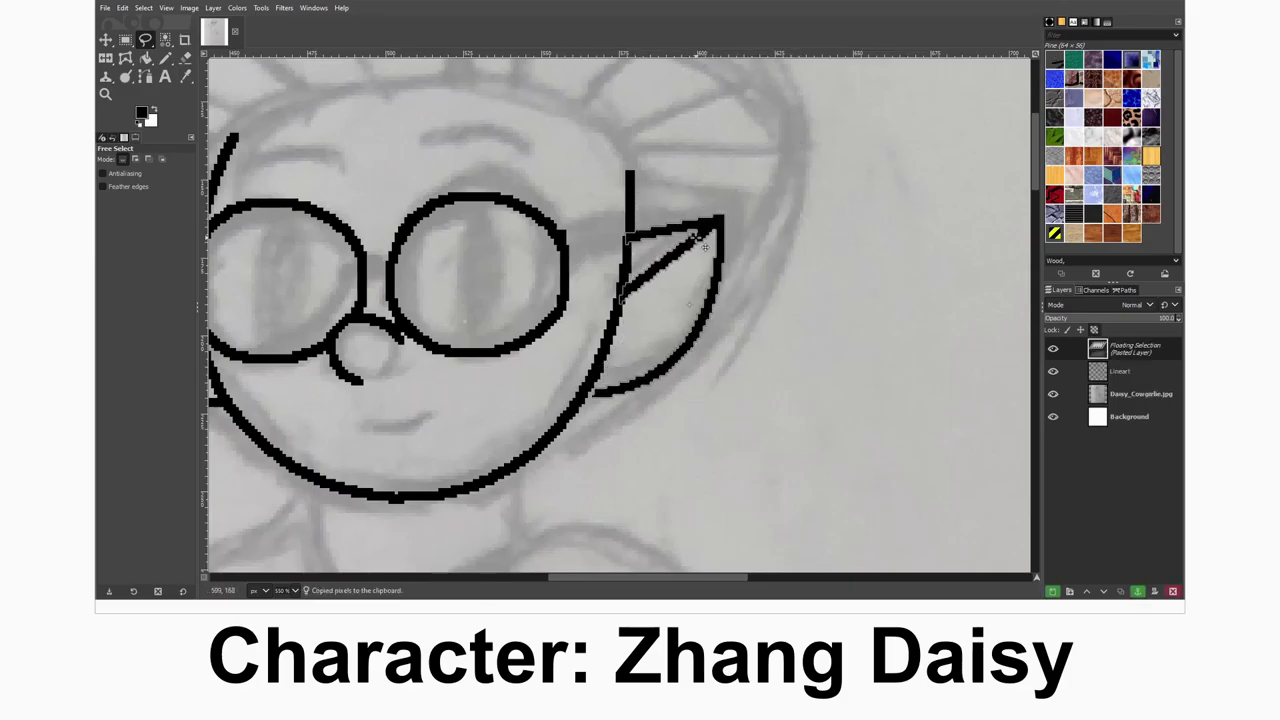
- Trace the glasses' arm between the right lens and the right ear with stroked paths on the Lineart layer
key(b)
click(668, 217)
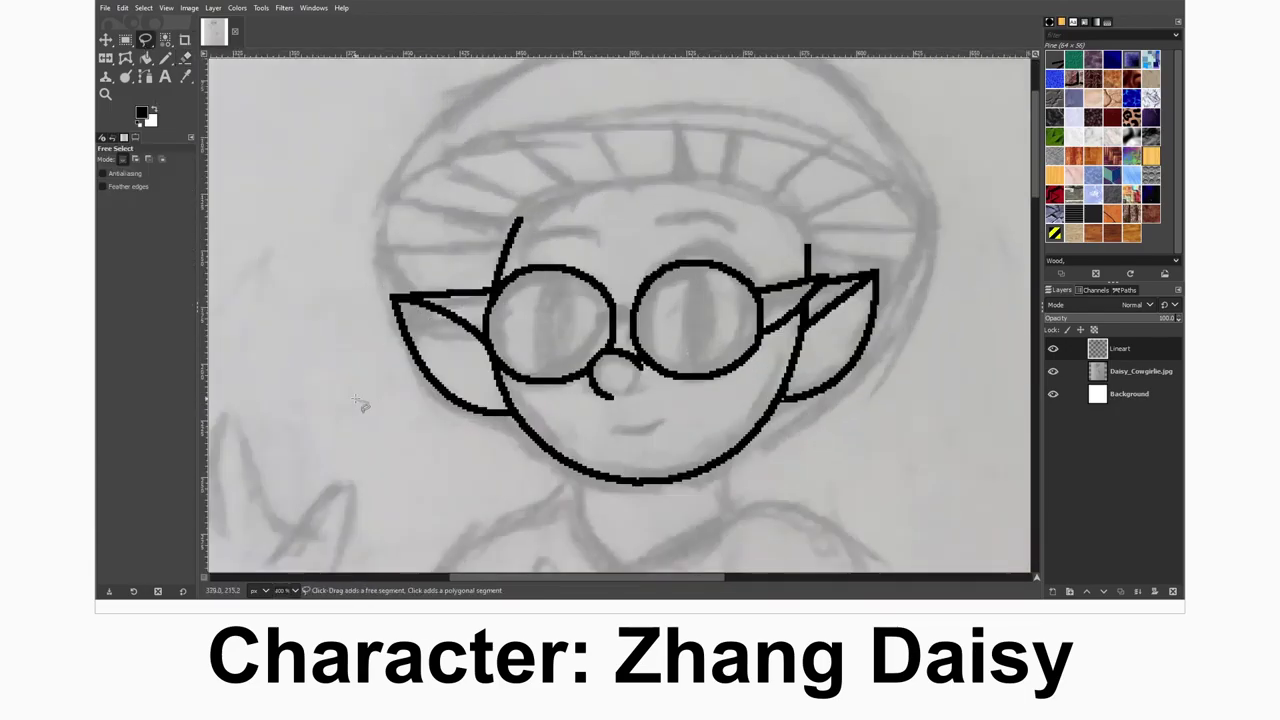
click(166, 57)
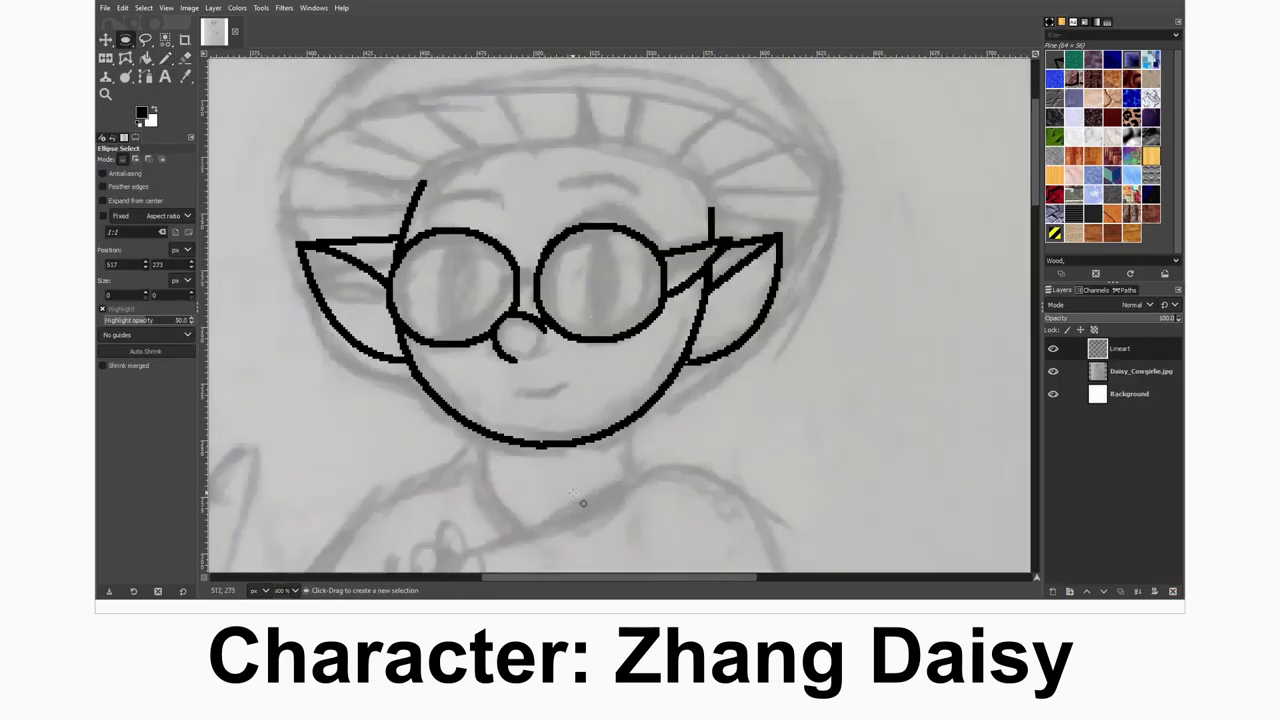
- Trace the hat's inner edge across the forehead with a curved path joining both side lines of the face, and stroke it in black
click(148, 82)
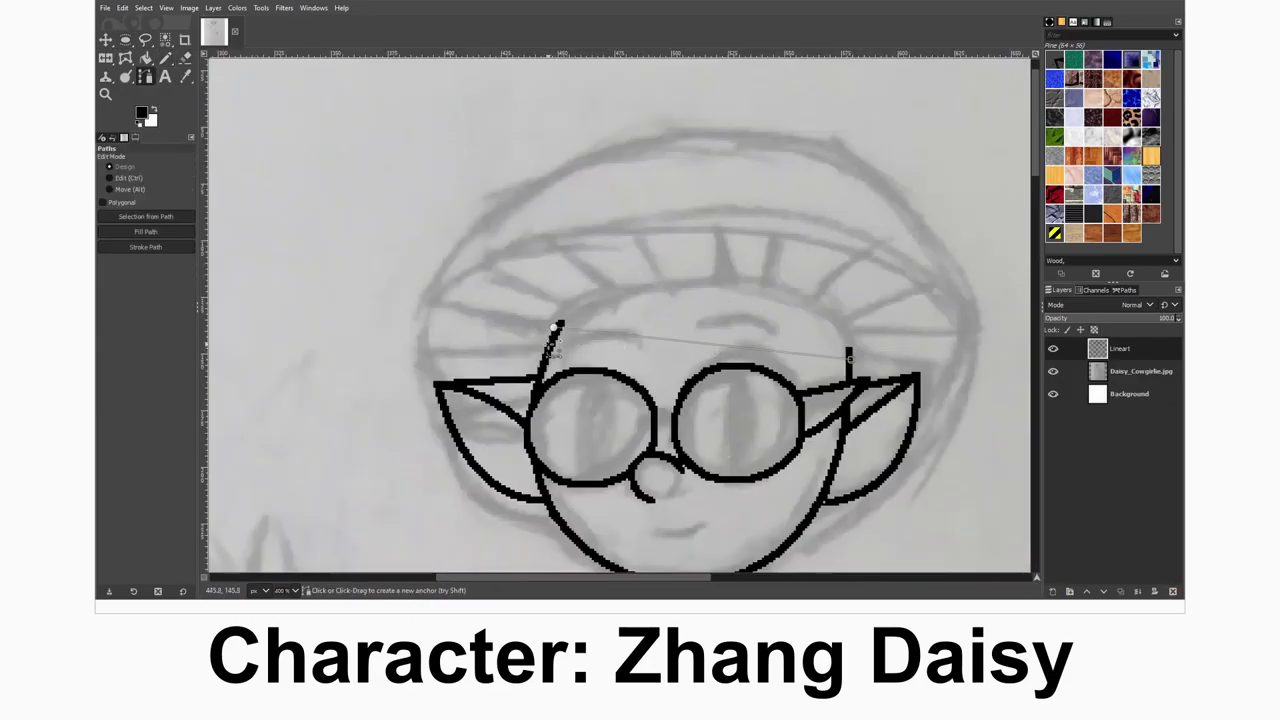
drag(650, 336, 645, 295)
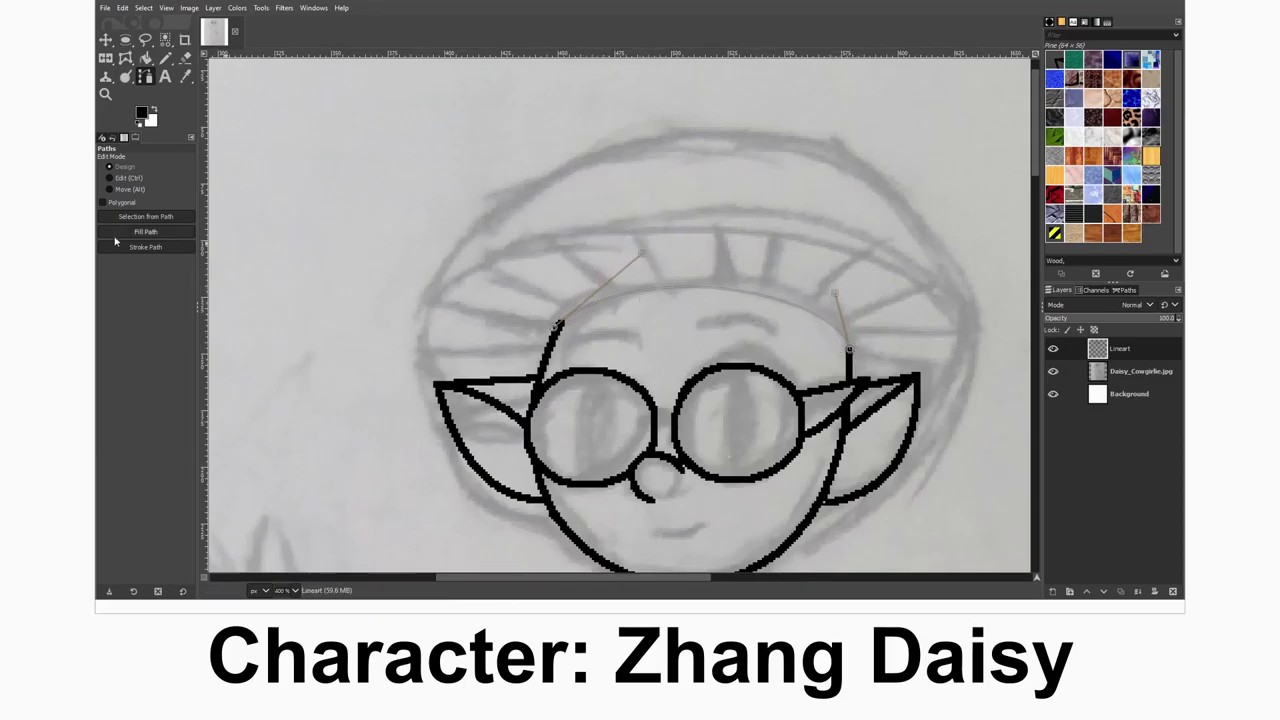
click(1125, 289)
click(1053, 322)
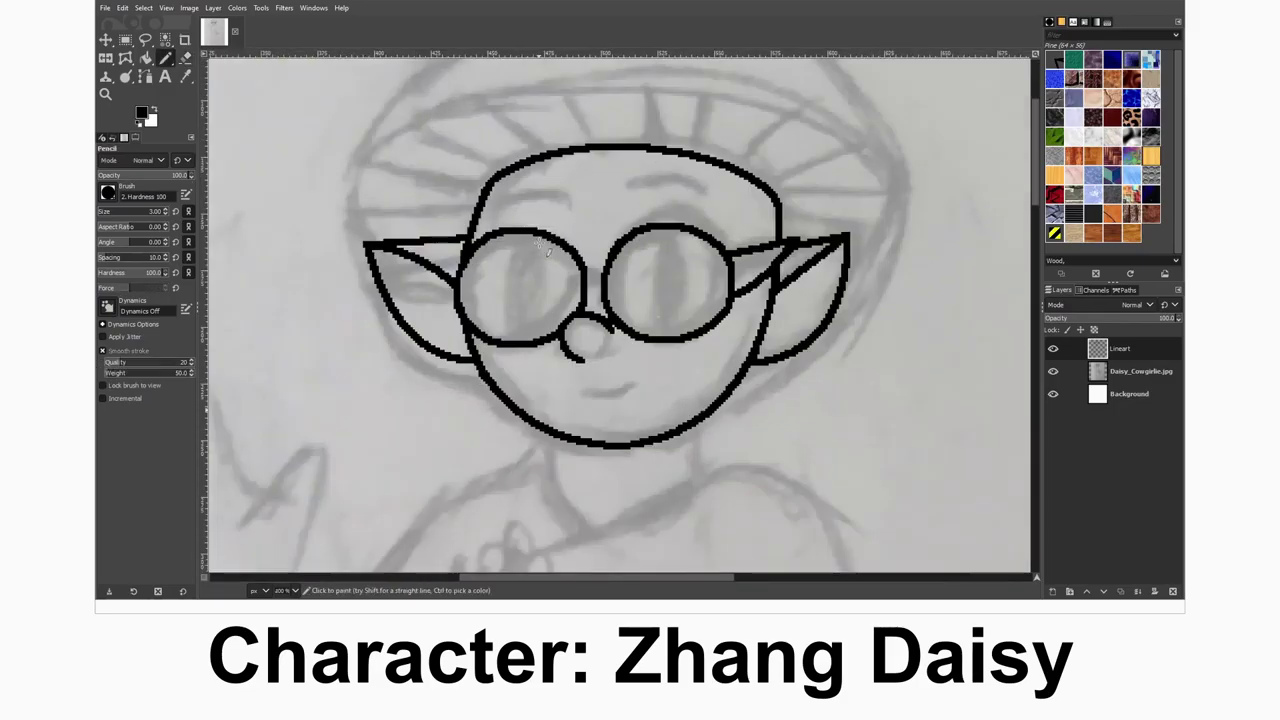
- Trace the hat brim's outer curve over the sketch from ear to ear with a path and stroke it in black
key(b)
drag(850, 262, 460, 108)
mouse_move(885, 215)
mouse_down()
mouse_move(872, 261)
mouse_move(857, 82)
mouse_up()
click(150, 249)
key(r)
key(ctrl+c)
click(867, 95)
- Free-select the left half of the brim's outer outline and shift it slightly inward to meet the left ear's tip
key(f)
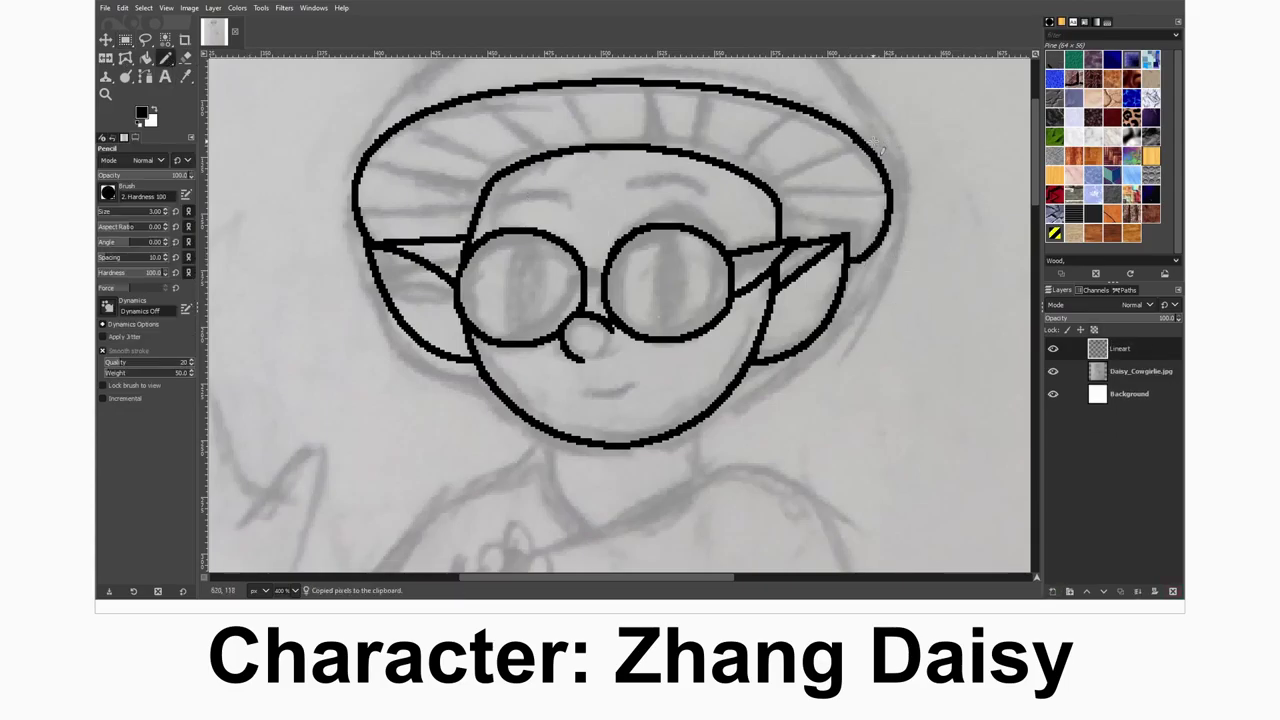
scroll(687, 243, up, 4)
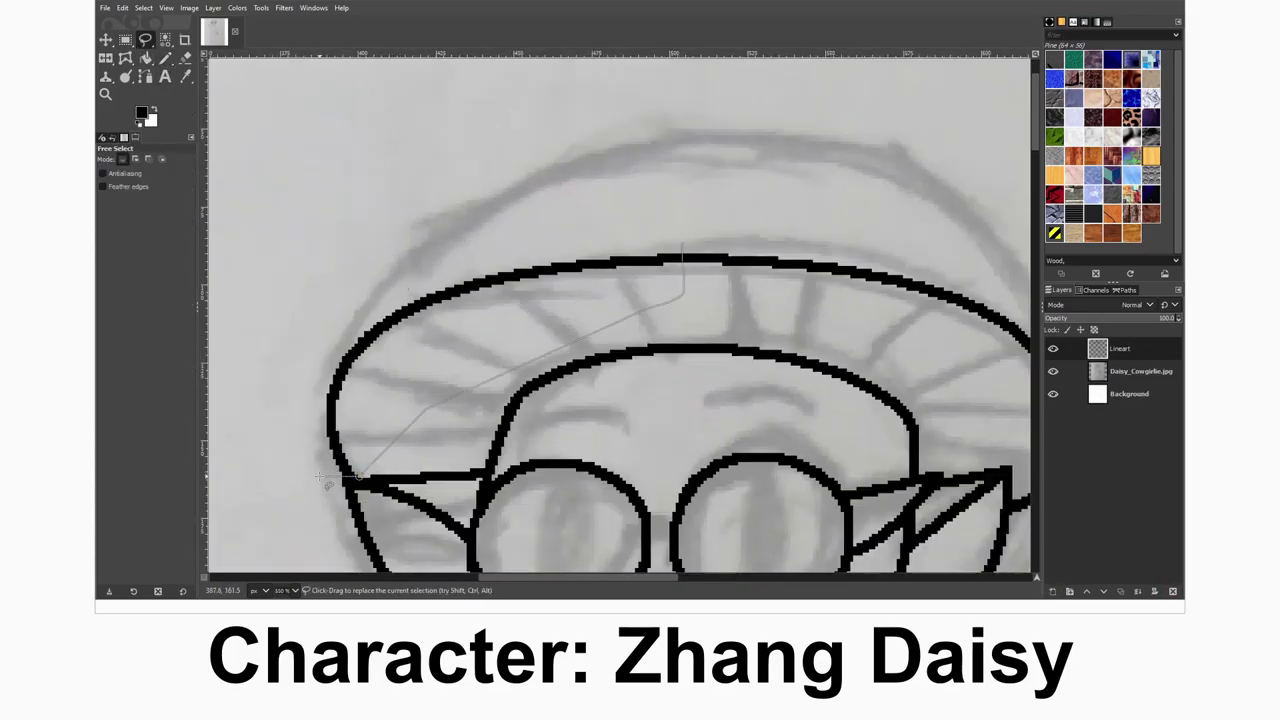
key(ctrl+z)
key(r)
key(n)
scroll(620, 315, down, 3)
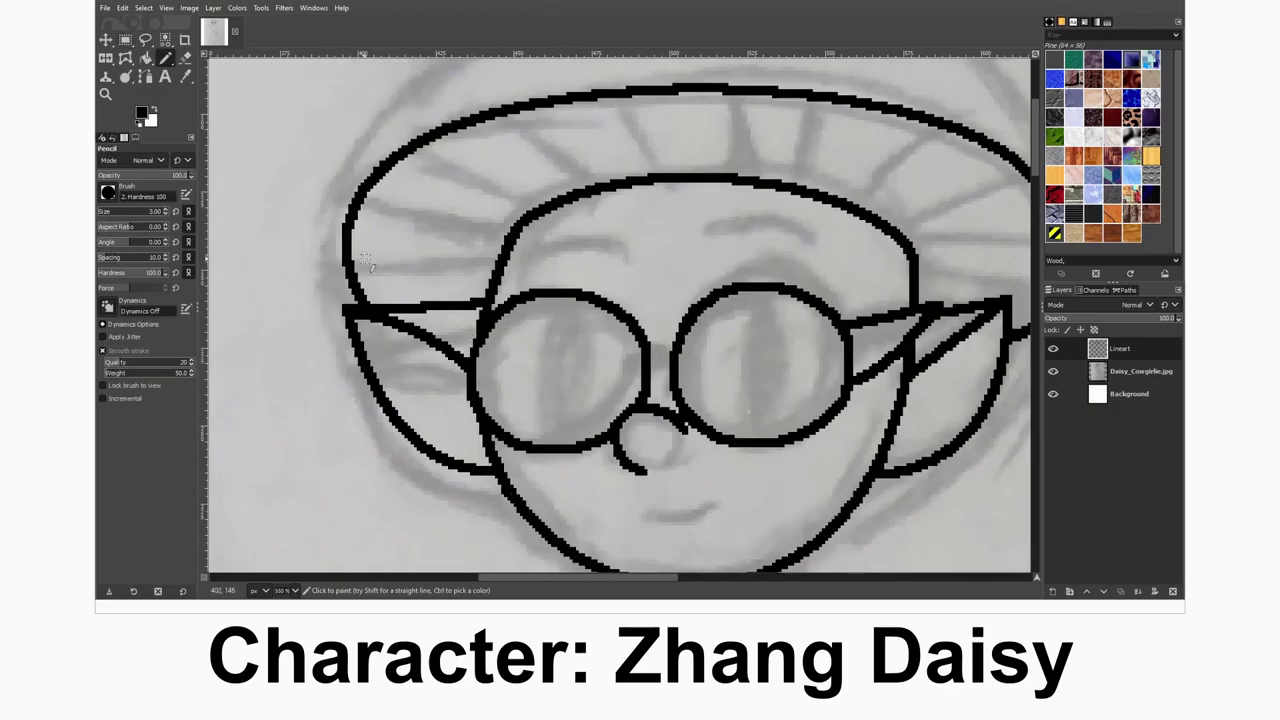
- Create a new layer named Lines above the Lineart layer and ready the Pencil on it
key(shift+e)
key(shift+ctrl+n)
key(n)
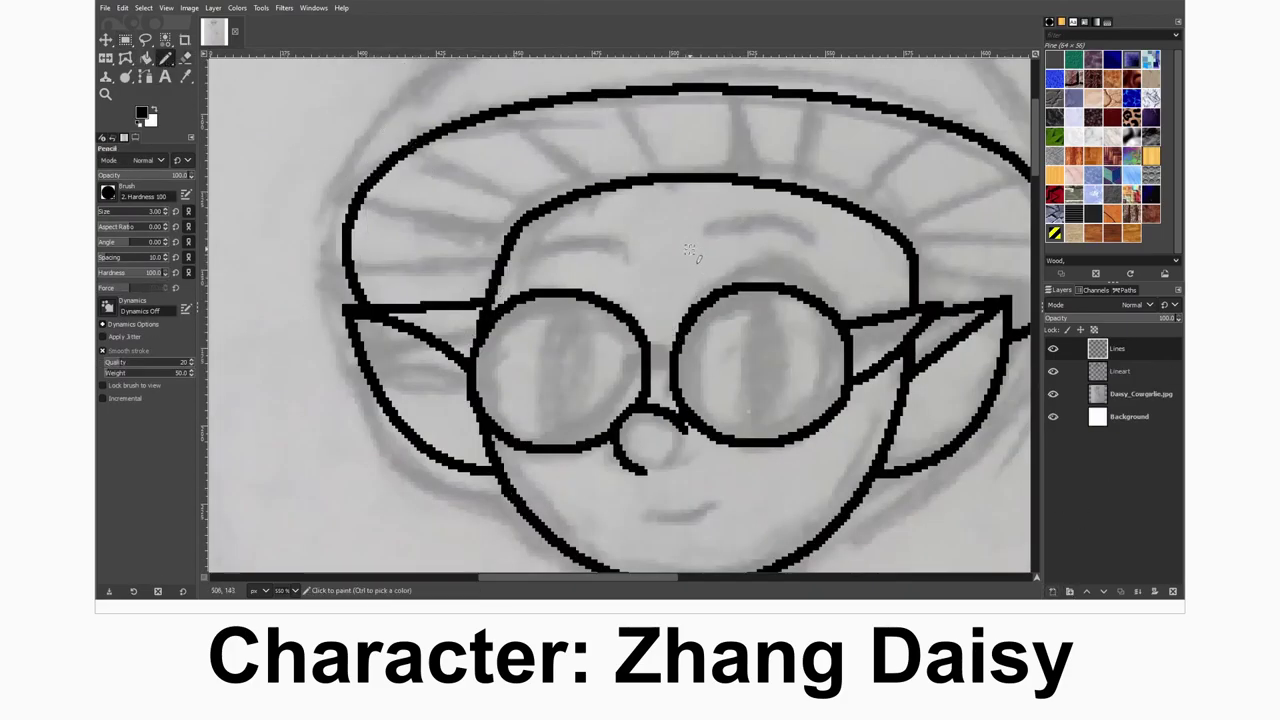
click(670, 266)
shift+click(603, 100)
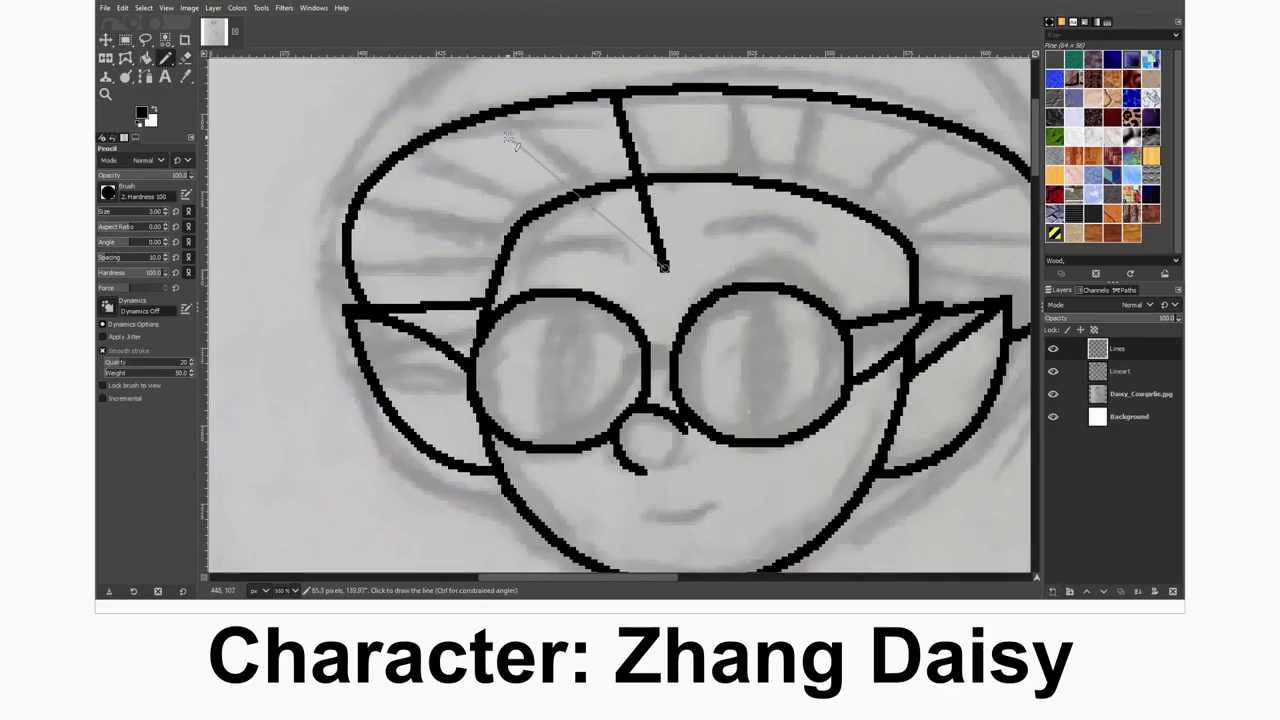
shift+click(670, 266)
shift+click(490, 116)
shift+click(670, 266)
shift+click(395, 152)
scroll(608, 210, right, 2)
key(ctrl+z)
key(ctrl+z)
key(ctrl+z)
key(ctrl+z)
- Draw straight Pencil lines fanning from points on the forehead to the left half of the hat brim's outer edge
click(486, 270)
click(575, 270)
click(490, 98)
shift+click(527, 270)
click(390, 110)
shift+click(483, 272)
shift+click(278, 150)
click(222, 215)
shift+click(483, 272)
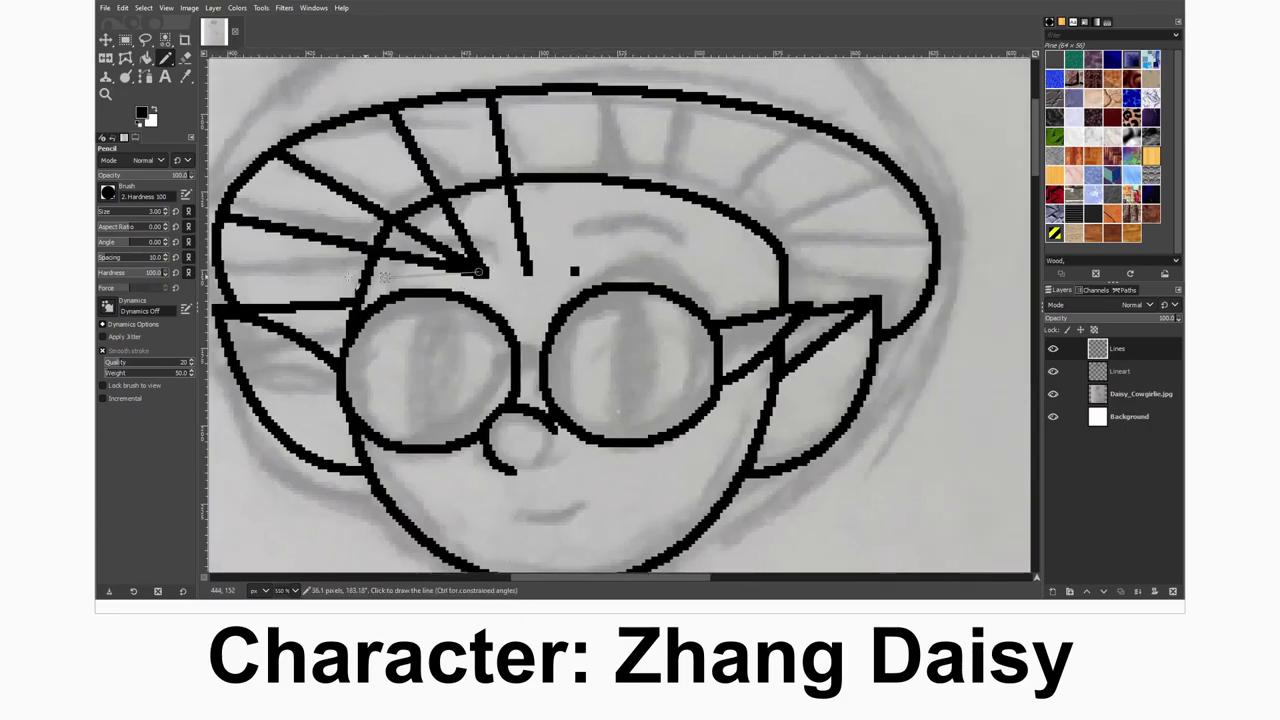
shift+click(222, 288)
- Draw the matching straight Pencil lines from the forehead to the right half of the brim's outer edge
click(590, 90)
shift+click(576, 275)
click(682, 100)
shift+click(640, 270)
shift+click(810, 128)
click(640, 268)
shift+click(910, 188)
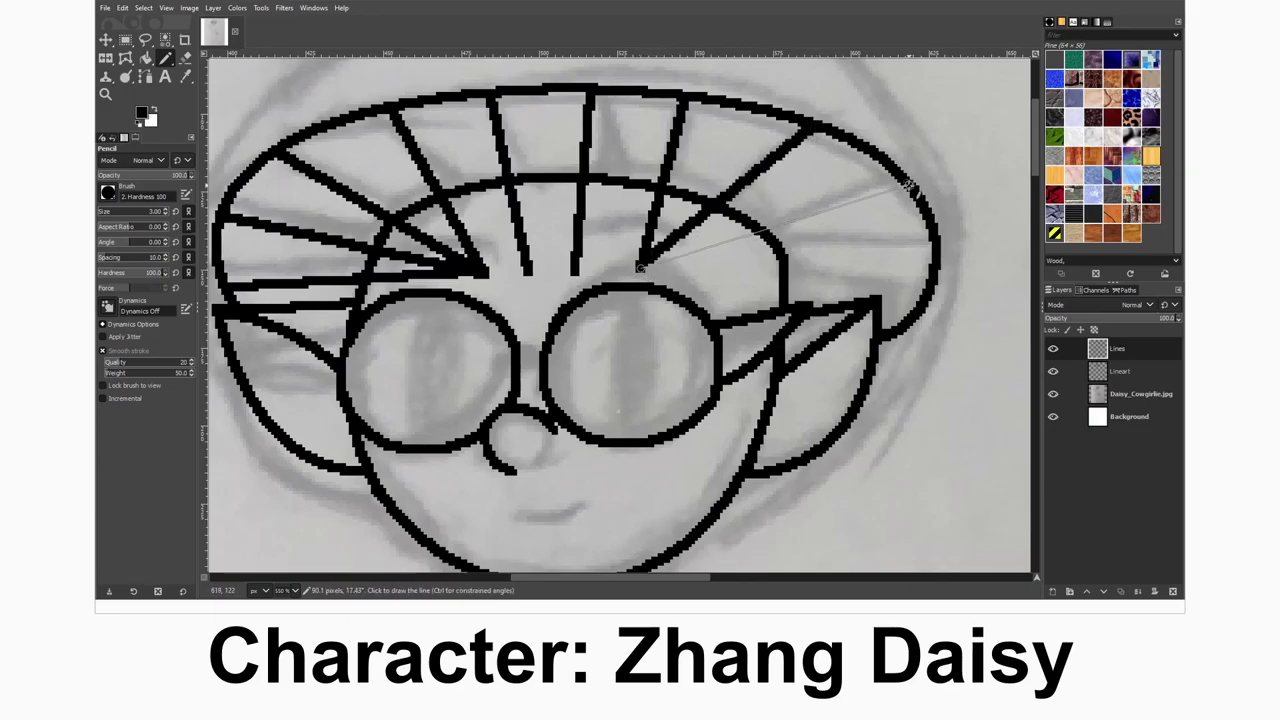
click(640, 268)
shift+click(930, 240)
click(640, 268)
shift+click(928, 285)
- Free-select the forehead area inside the brim's inner edge and delete the fan line ends there
key(f)
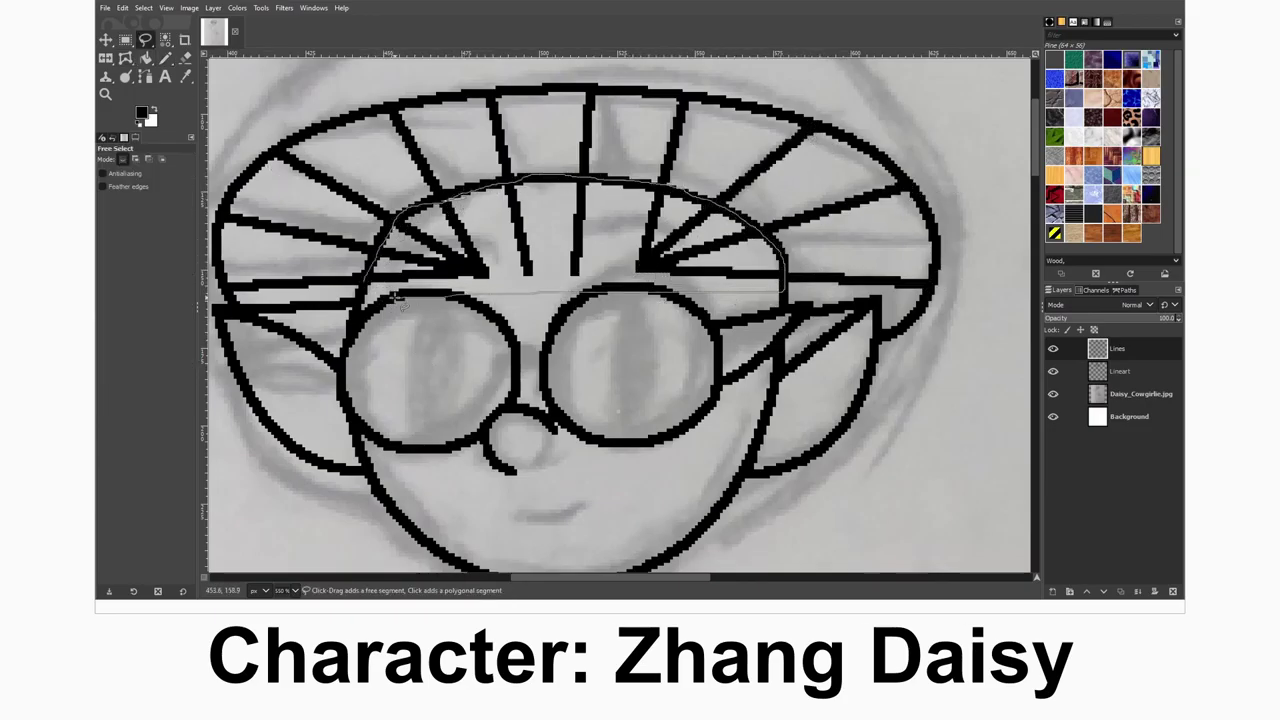
key(Return)
key(Delete)
key(r)
- Trace the hat's crown as an arc from one side of the brim to the other with a path and stroke it in black
key(shift+ctrl+j)
key(2)
drag(754, 578, 714, 578)
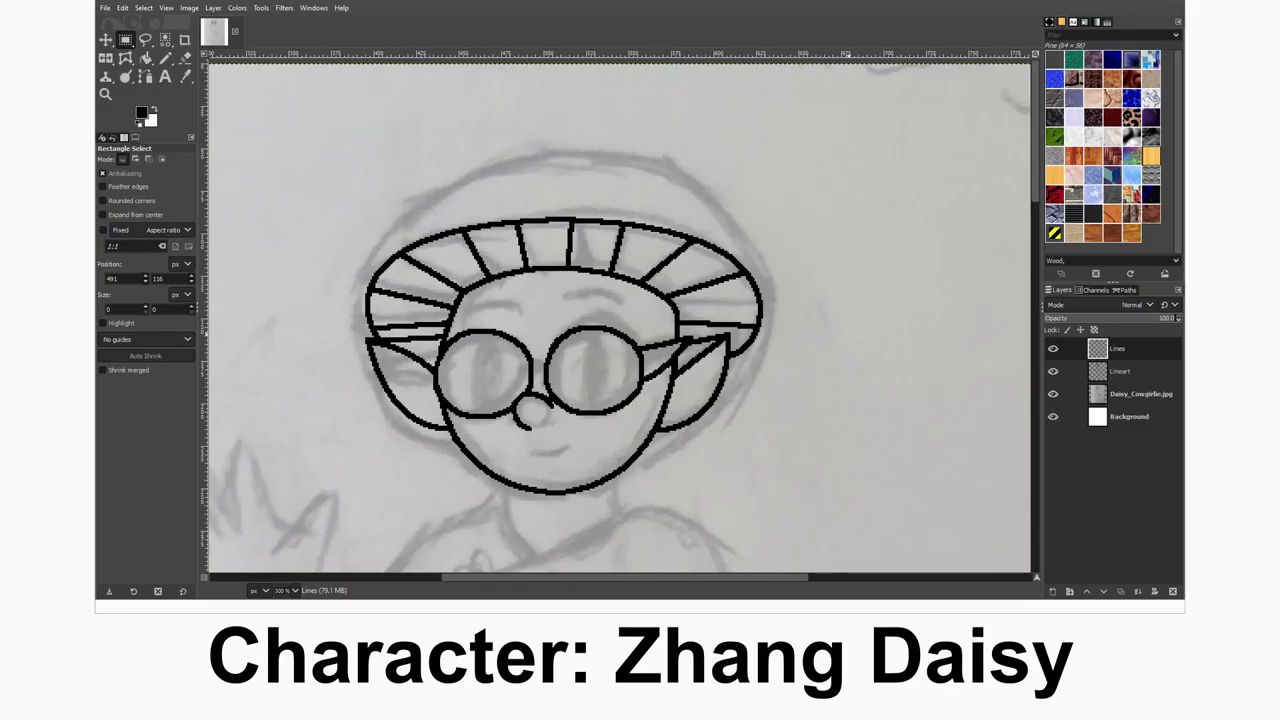
key(b)
click(370, 285)
click(762, 303)
drag(566, 294, 378, 172)
- Cut the left part of the crown's arc, paste it, move it to fit the brim and anchor it on the Lines layer
key(f)
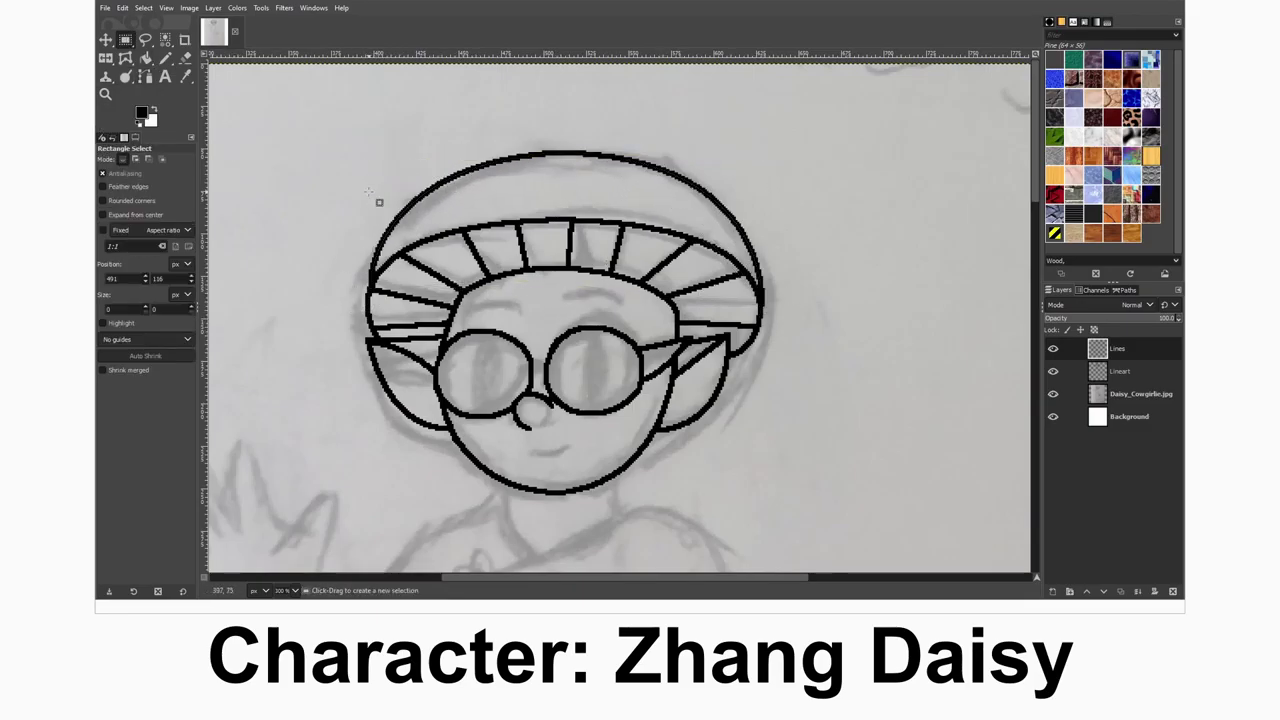
scroll(378, 172, up, 3)
click(367, 450)
key(Return)
key(ctrl+x)
key(ctrl+v)
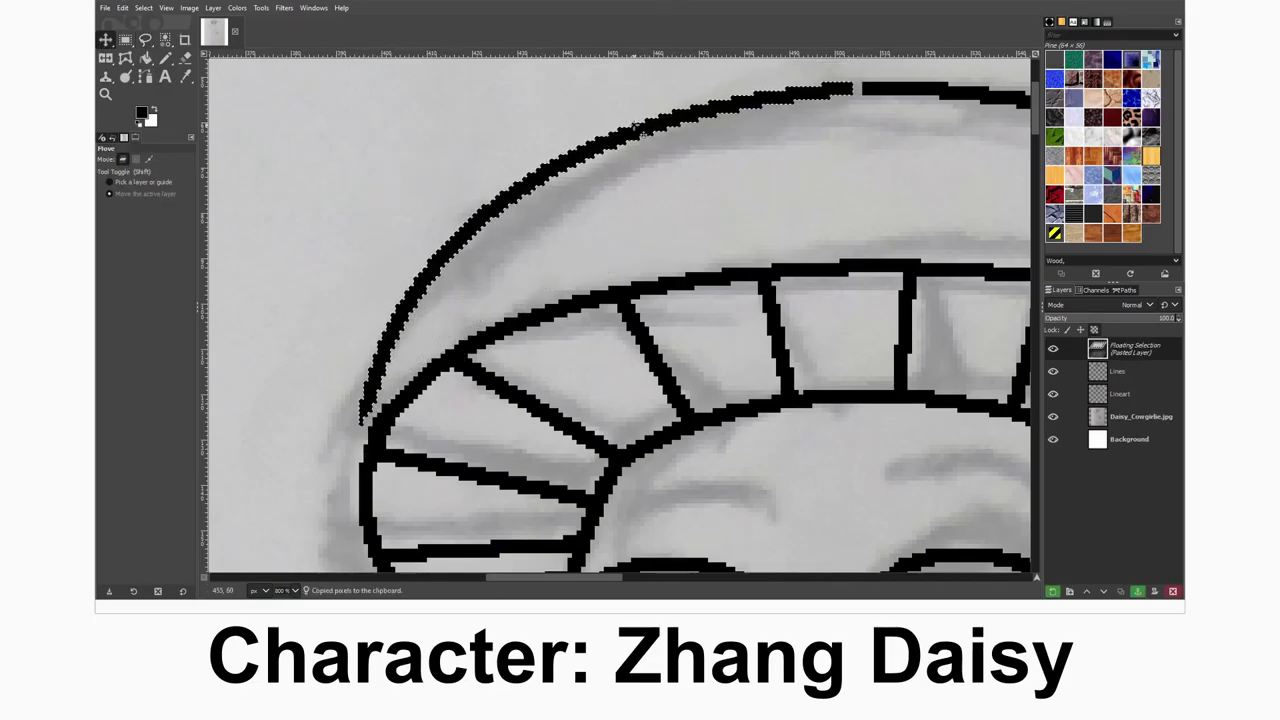
key(m)
key(ctrl+h)
key(n)
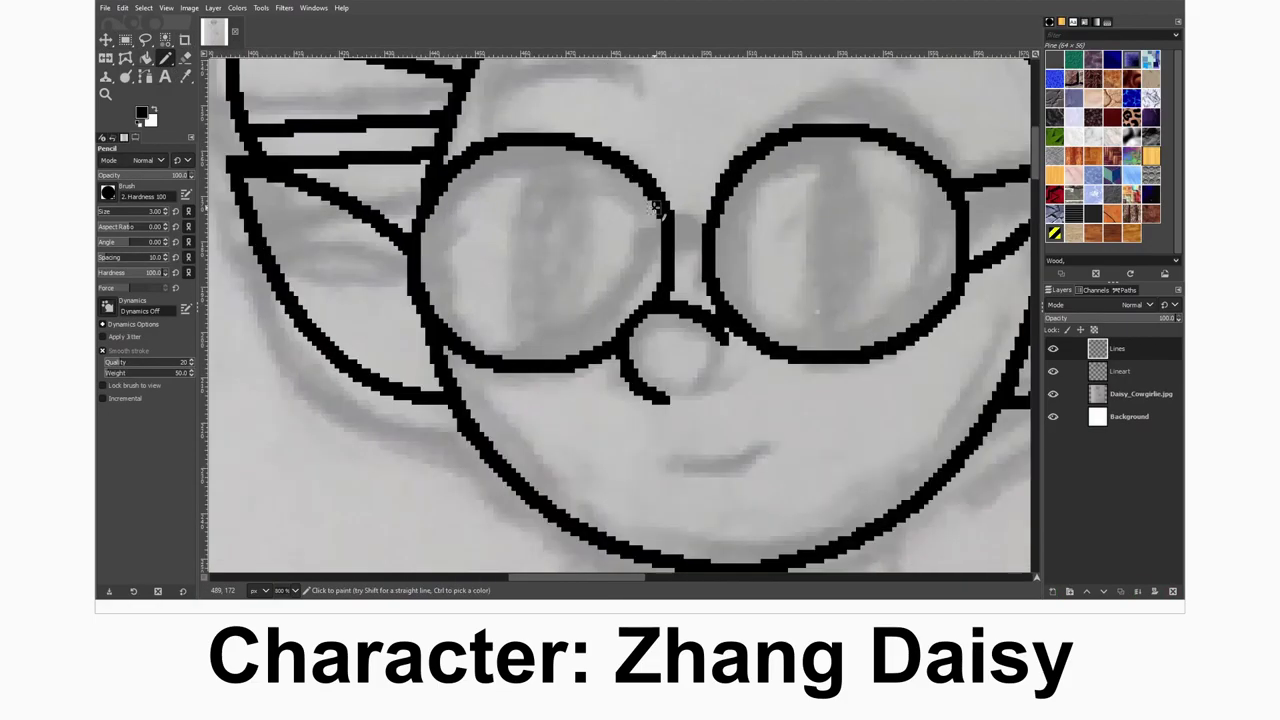
- Trace narrow slit pupils inside both glasses lenses with curved paths stroked in black
key(b)
click(495, 146)
click(576, 146)
drag(535, 150, 535, 365)
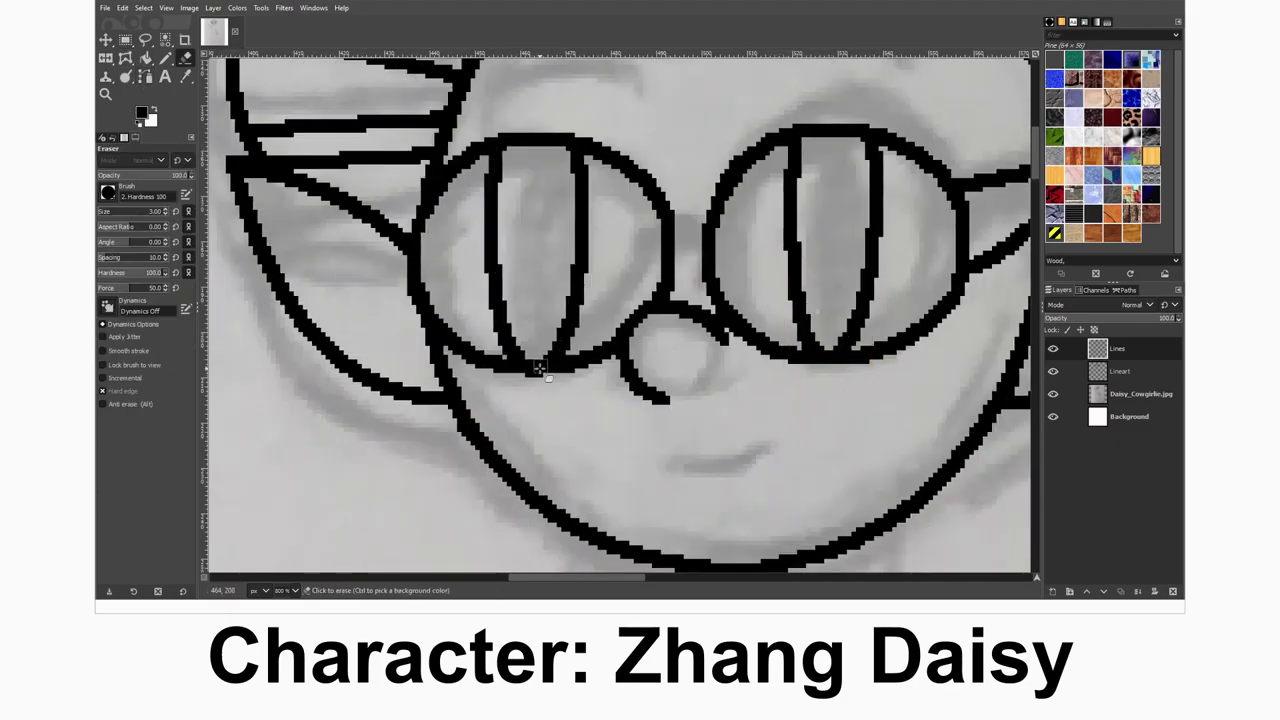
- Trace both eyebrows above the glasses with upward-curving paths on the Lines layer
scroll(540, 370, up, 5)
key(b)
click(490, 358)
click(657, 360)
drag(573, 360, 580, 349)
shift+click(754, 356)
click(915, 356)
drag(837, 334, 815, 318)
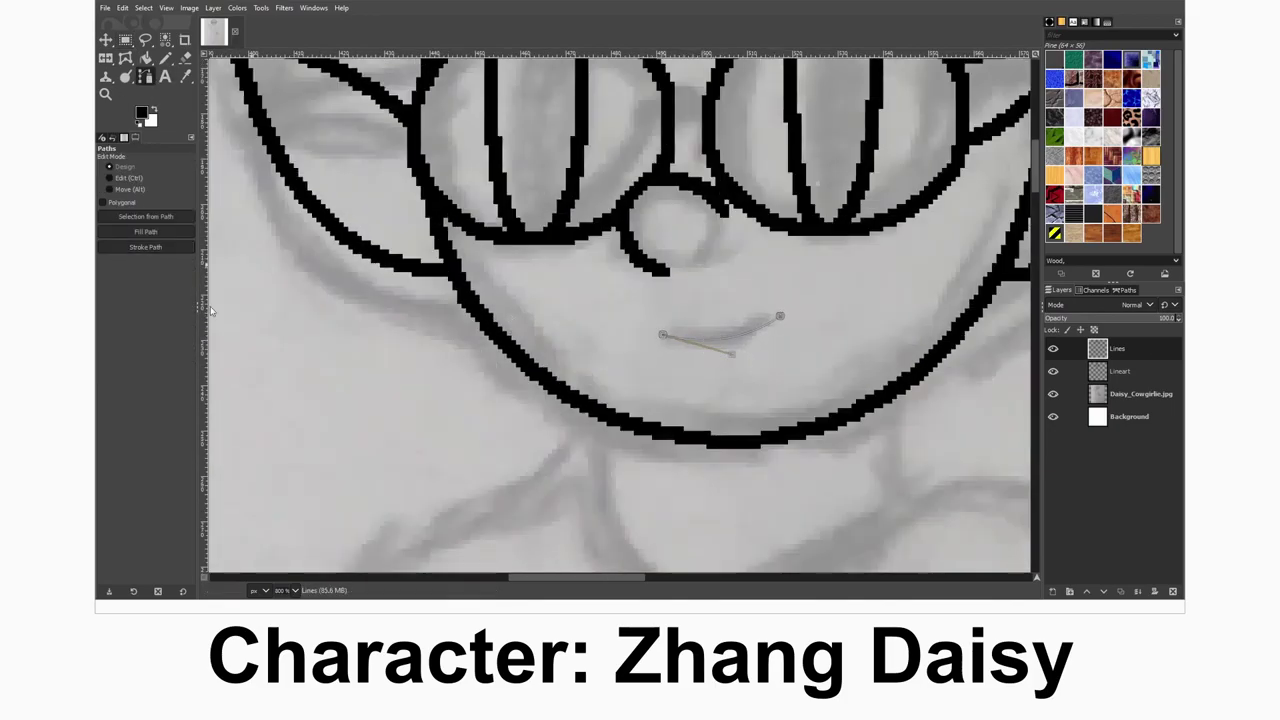
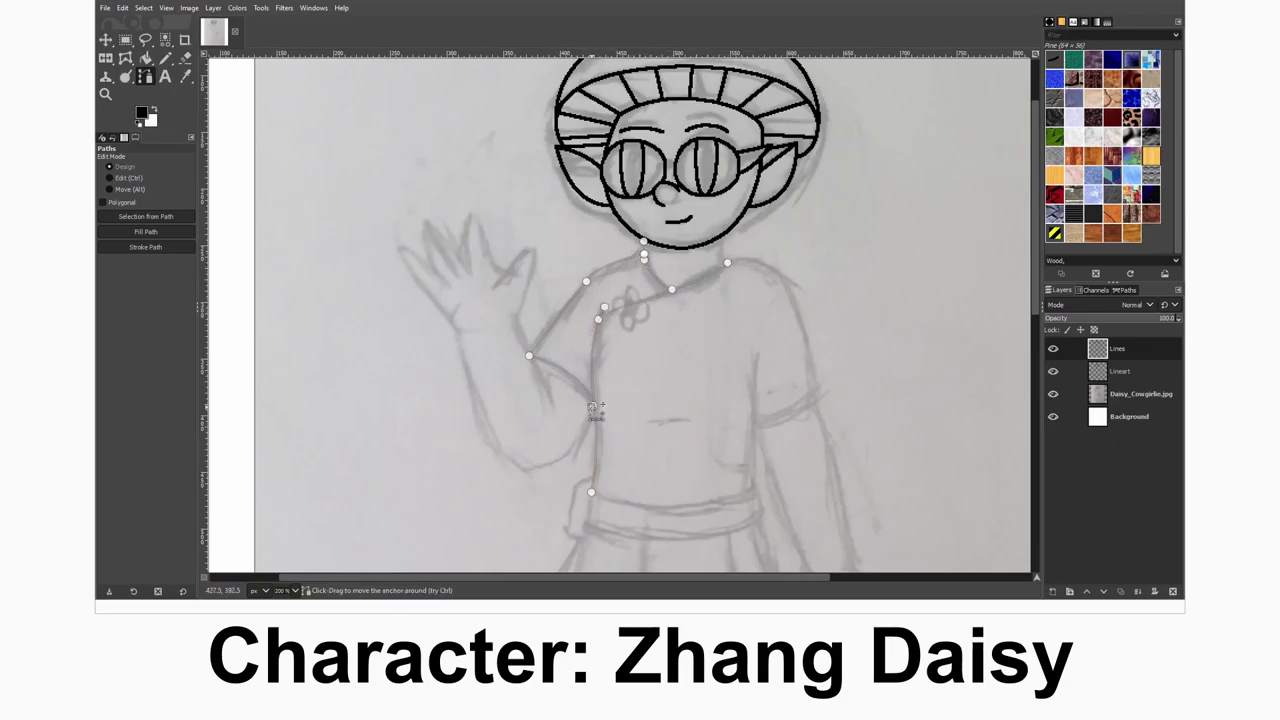
- Trace the raised arm and waving hand with a path from the elbow past the wrist to the fingertips, and stroke it in black
drag(488, 470, 490, 462)
click(460, 331)
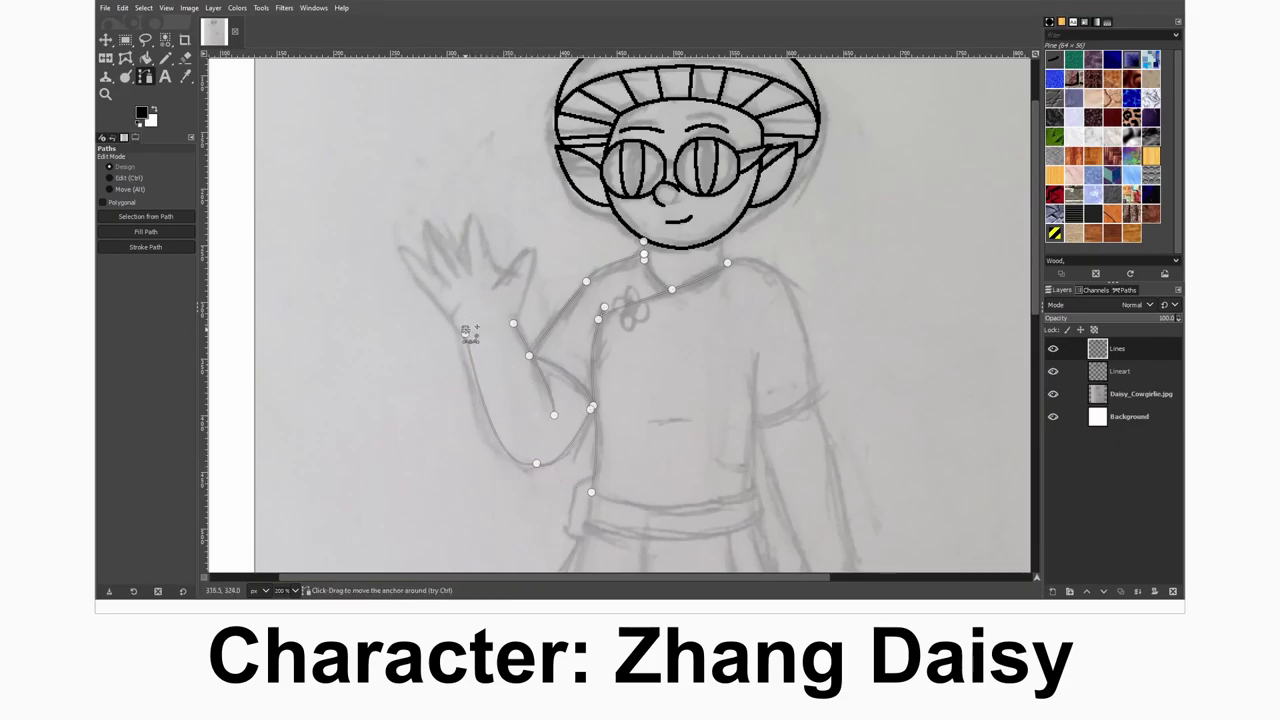
click(399, 247)
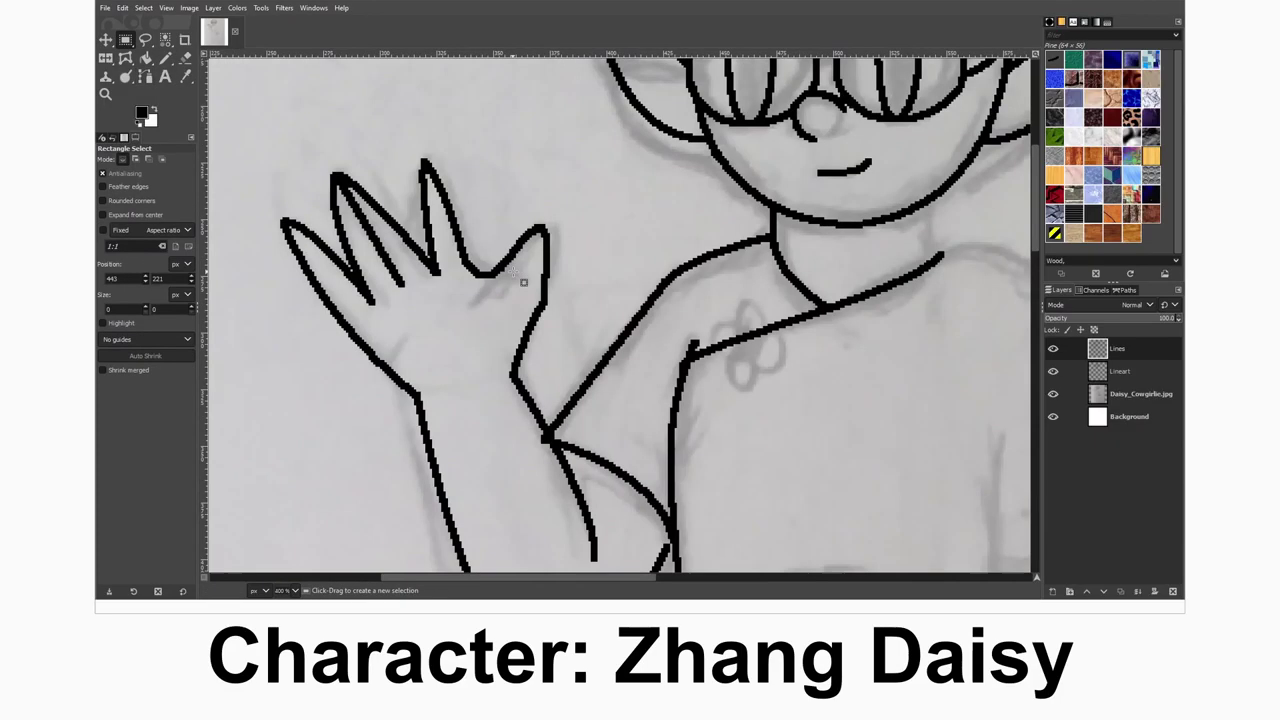
- Redraw the raised hand's thumb outline down to the wrist and add the palm crease with the Pencil
key(plus)
key(f)
key(n)
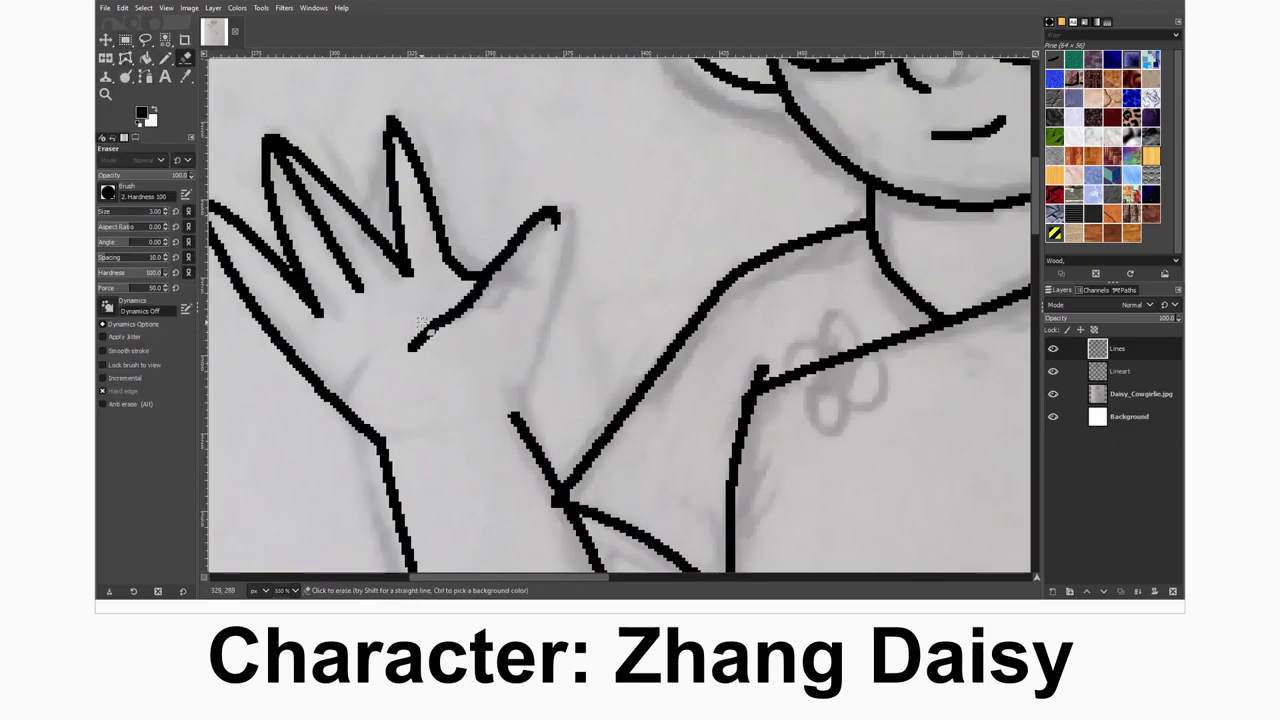
key(minus)
key(minus)
key(minus)
key(minus)
key(plus)
key(plus)
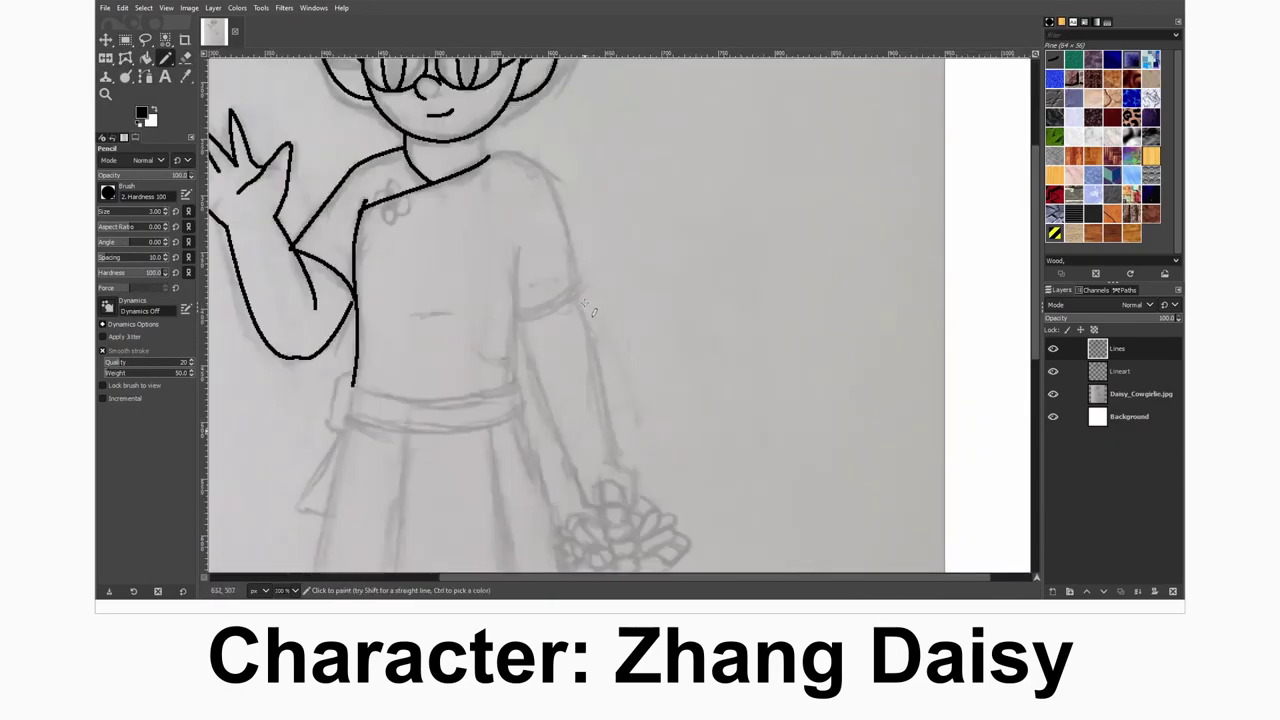
key(plus)
key(plus)
key(plus)
key(plus)
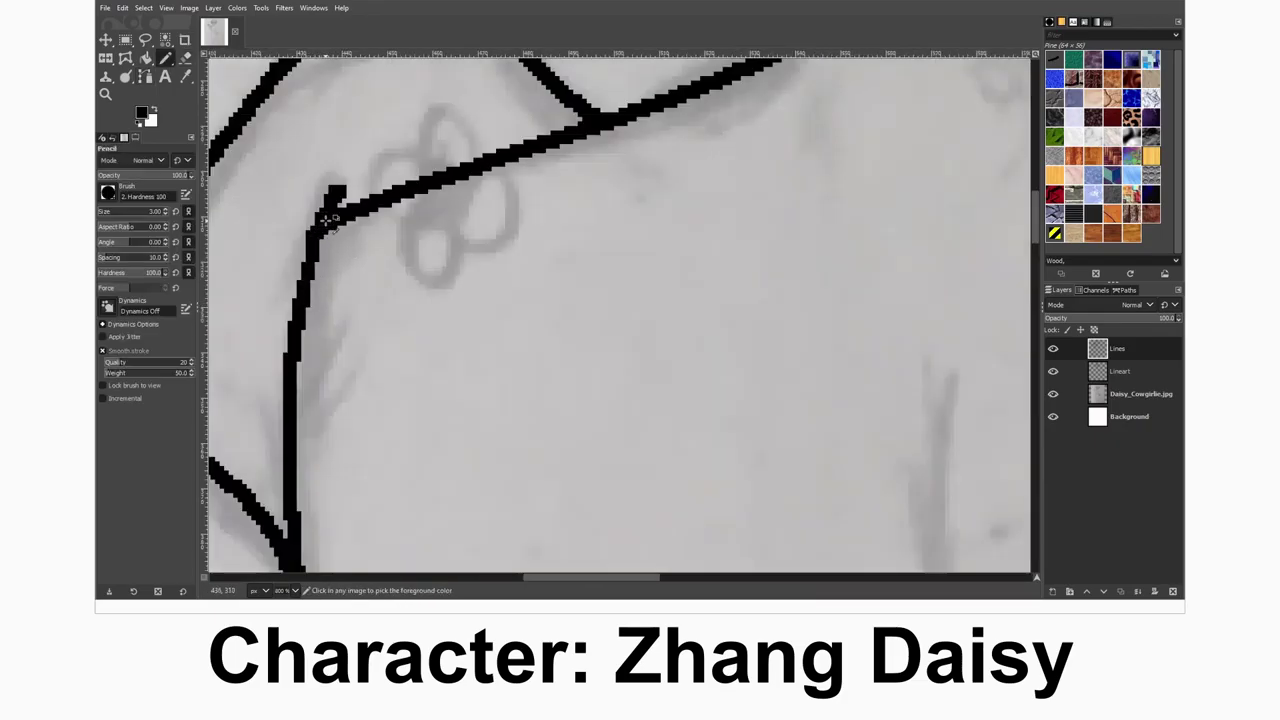
key(minus)
key(minus)
key(minus)
key(minus)
- Trace the neck's right side, the right shoulder and the short sleeve down to its hem with paths, and stroke them in black
key(plus)
key(b)
key(plus)
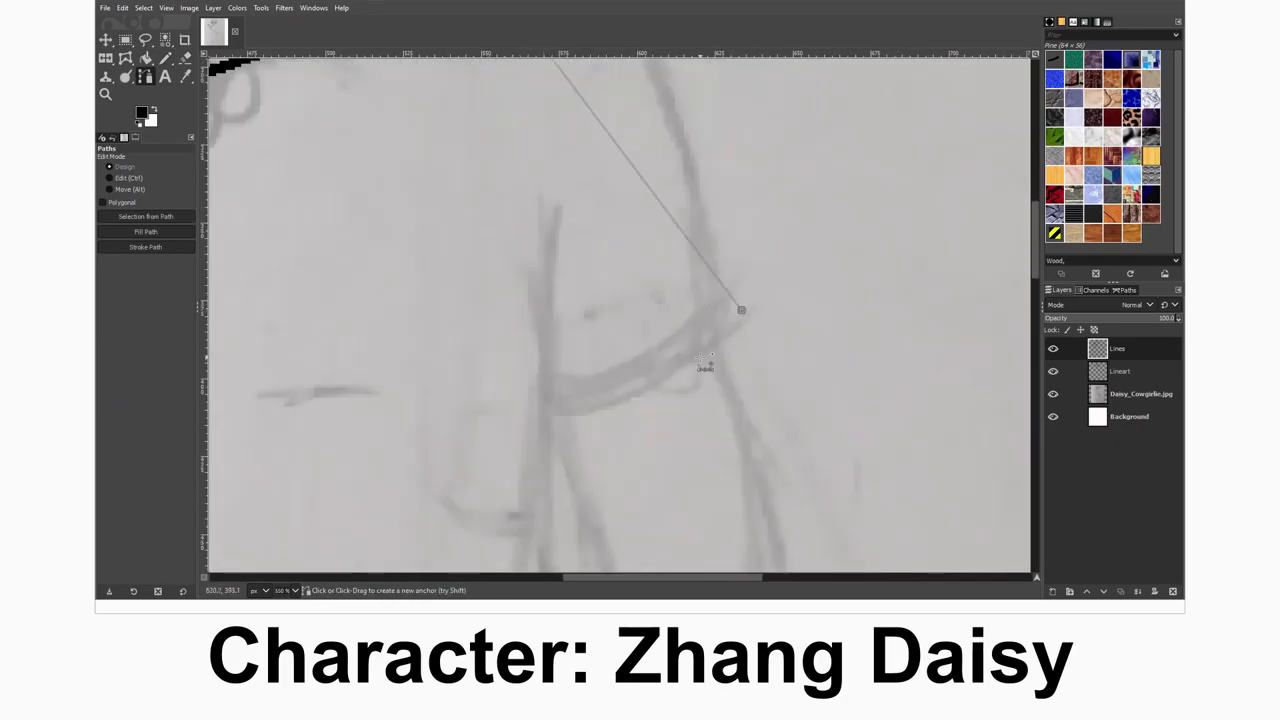
scroll(501, 153, up, 2)
drag(501, 153, 560, 196)
scroll(472, 217, up, 2)
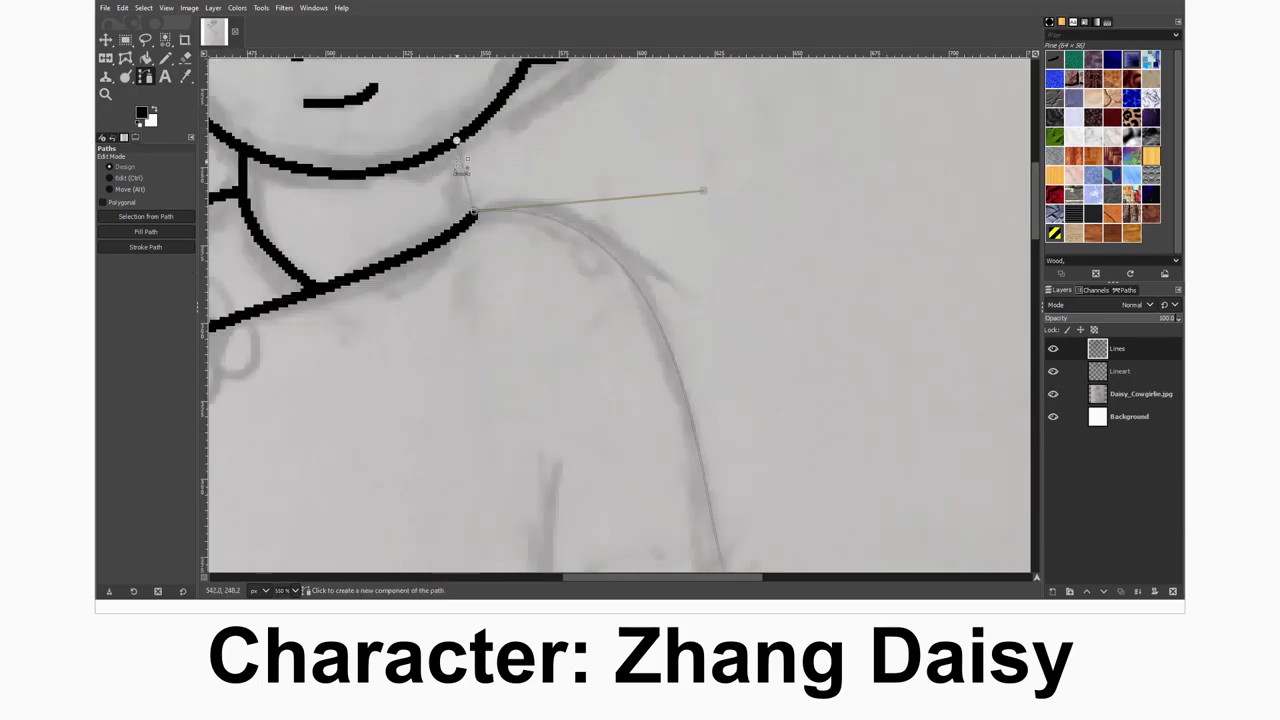
key(minus)
key(minus)
key(minus)
key(minus)
shift+click(163, 250)
- Clean up the underside of the raised arm's elbow outline with the Pencil and Eraser
key(n)
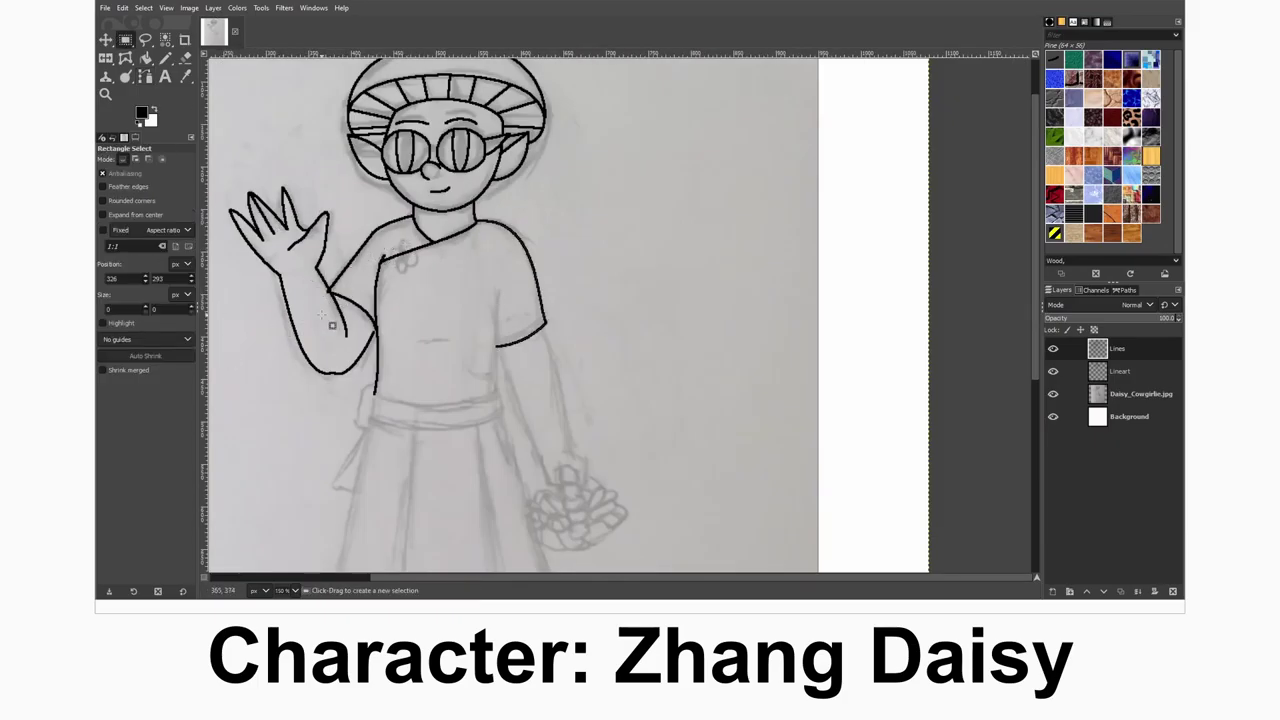
key(plus)
key(plus)
key(plus)
key(plus)
key(plus)
key(plus)
key(minus)
key(minus)
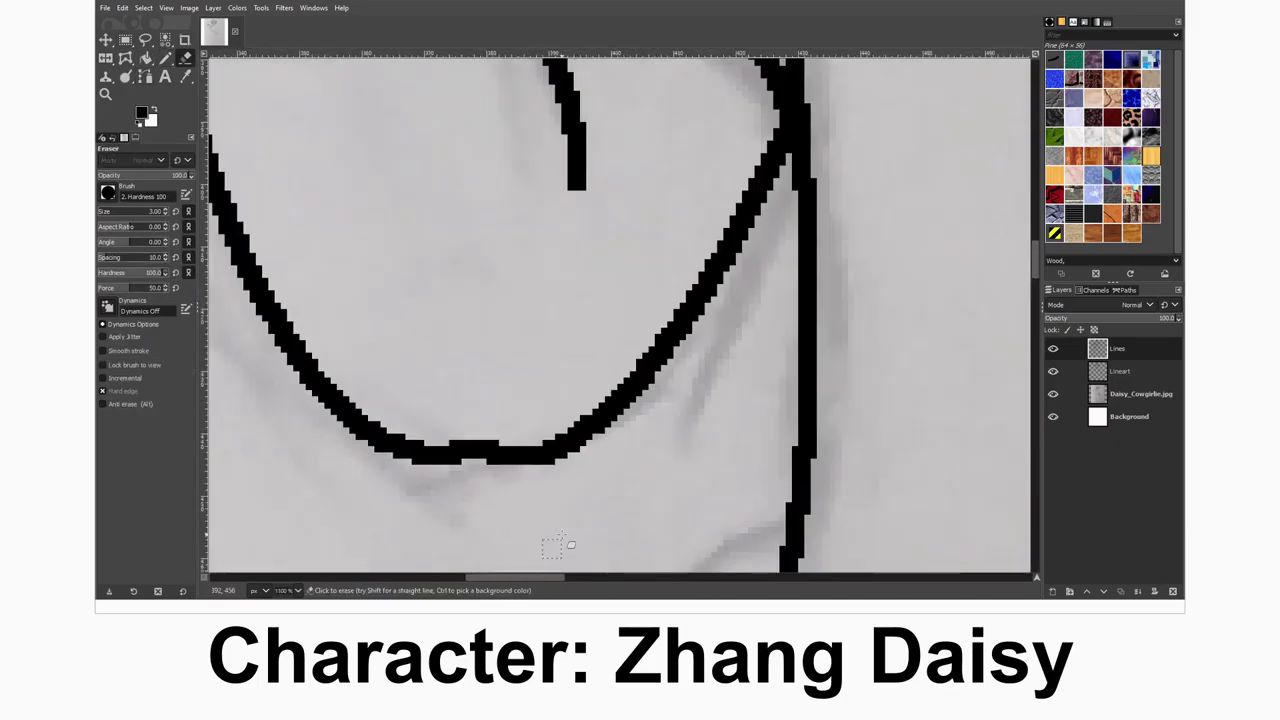
key(shift+ctrl+j)
key(b)
key(plus)
key(plus)
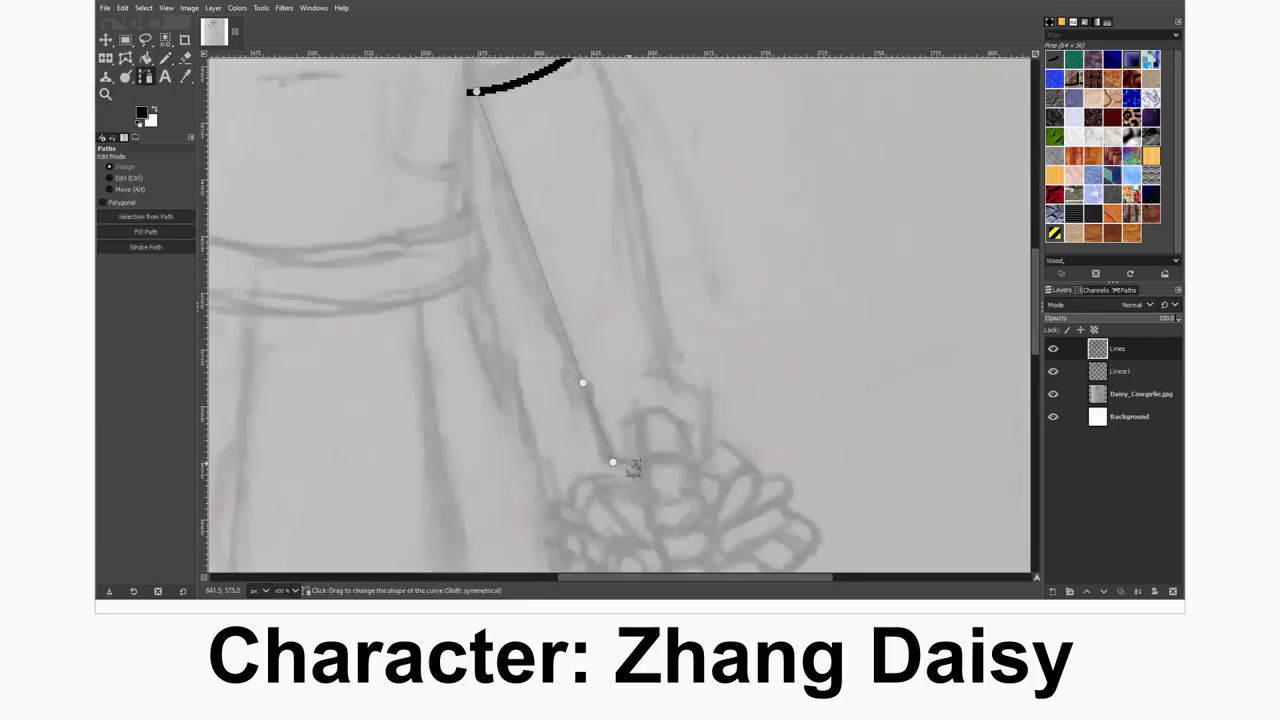
key(1)
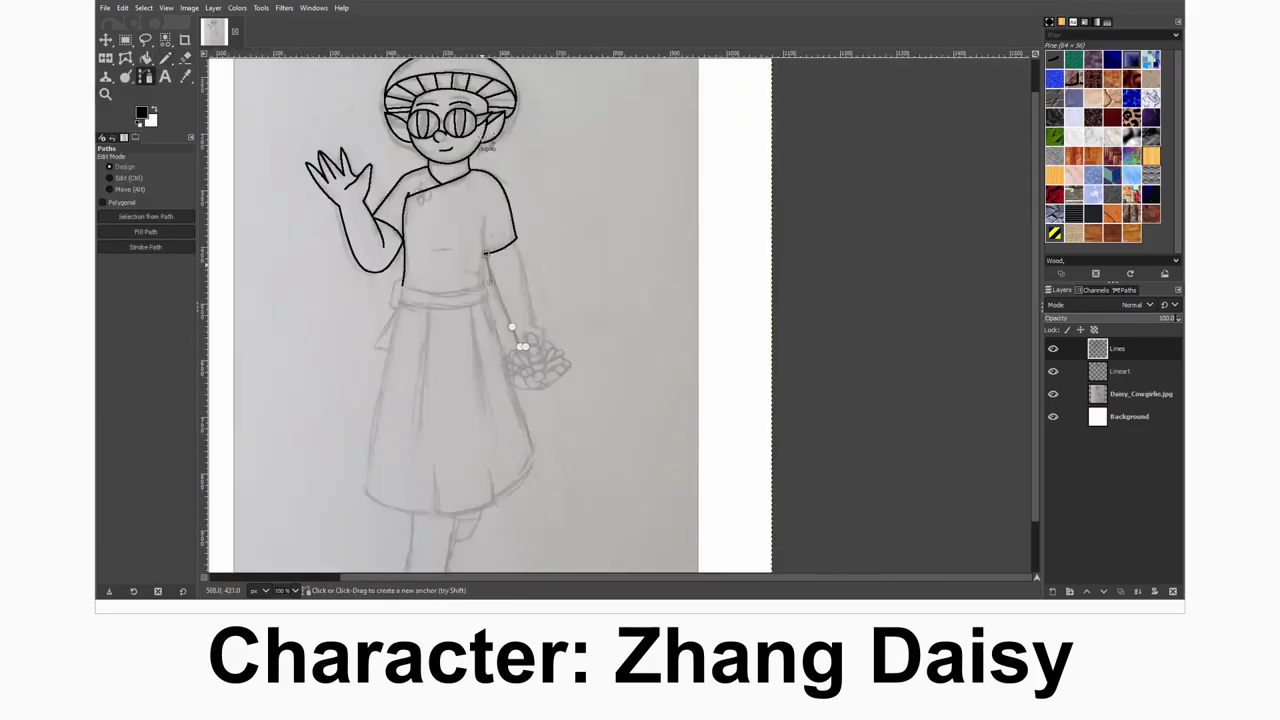
- Trace the shirt's right side from under the sleeve down to the waist with a path, undoing the last handle adjustment
key(plus)
key(plus)
key(plus)
key(1)
key(2)
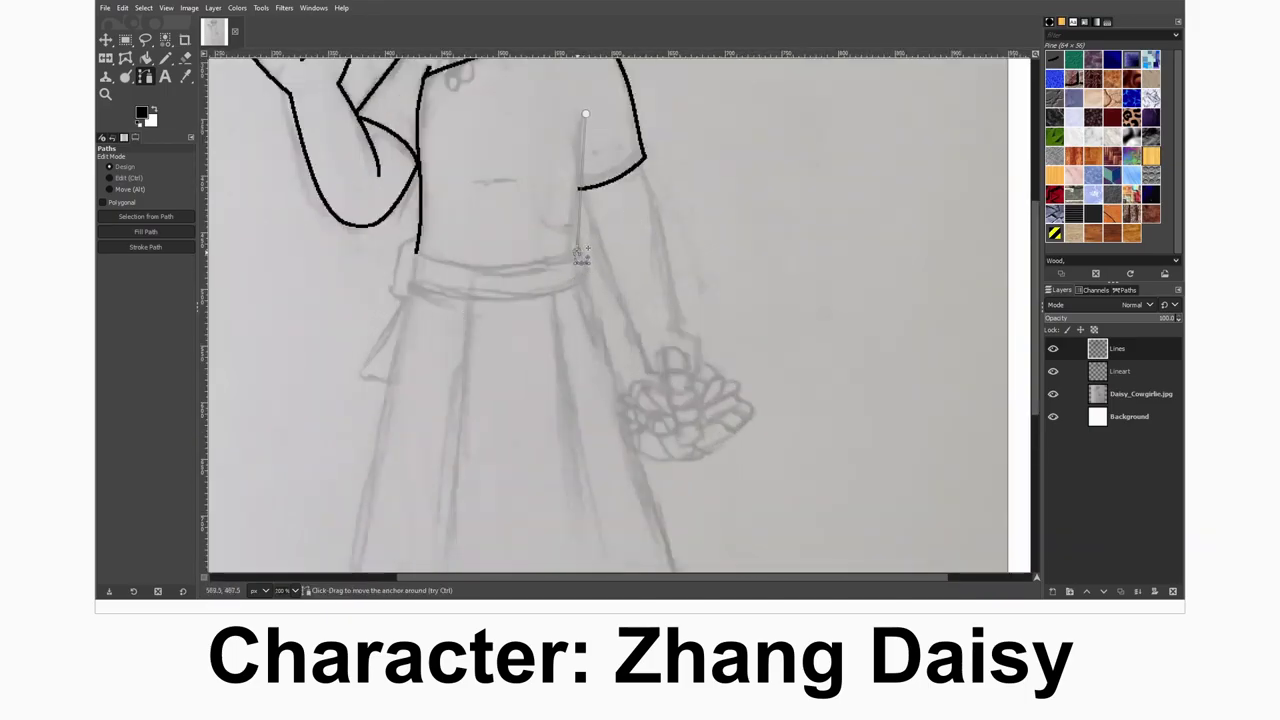
scroll(600, 235, up, 3)
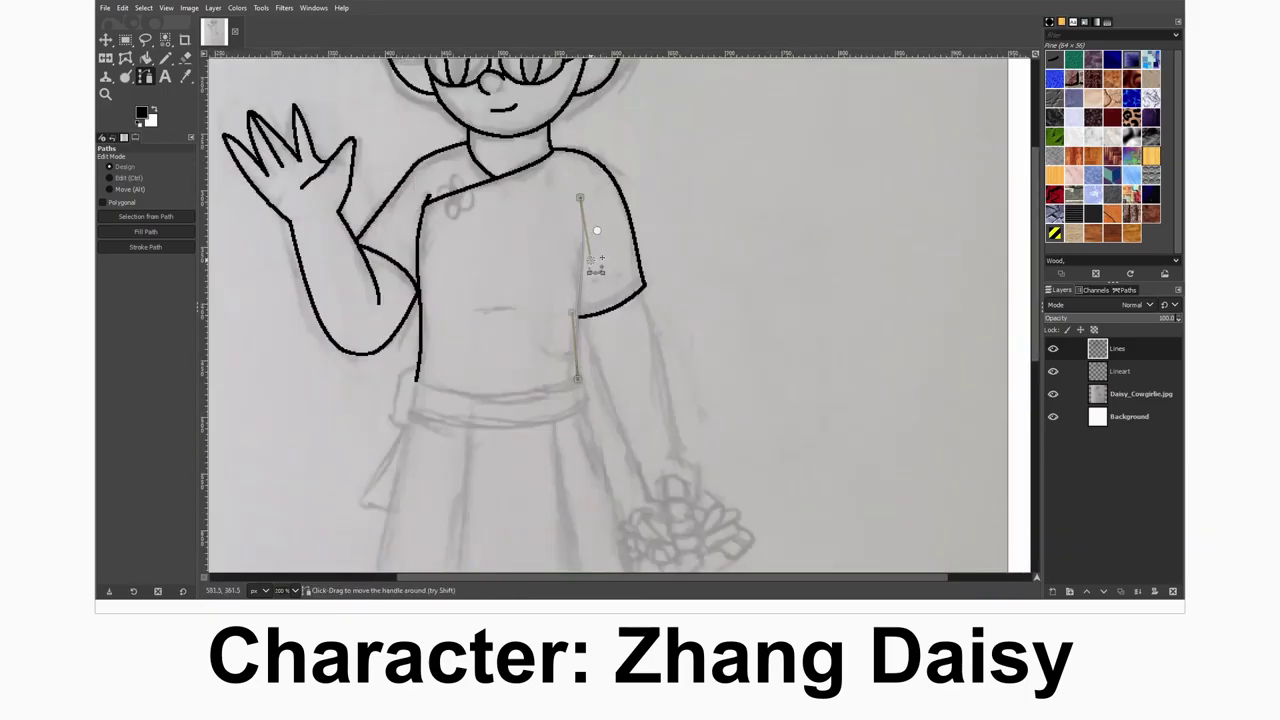
key(ctrl+z)
- Trace the waist sash and the knot at its left end with paths, following the sketch below the shirt
scroll(420, 260, down, 3)
click(409, 283)
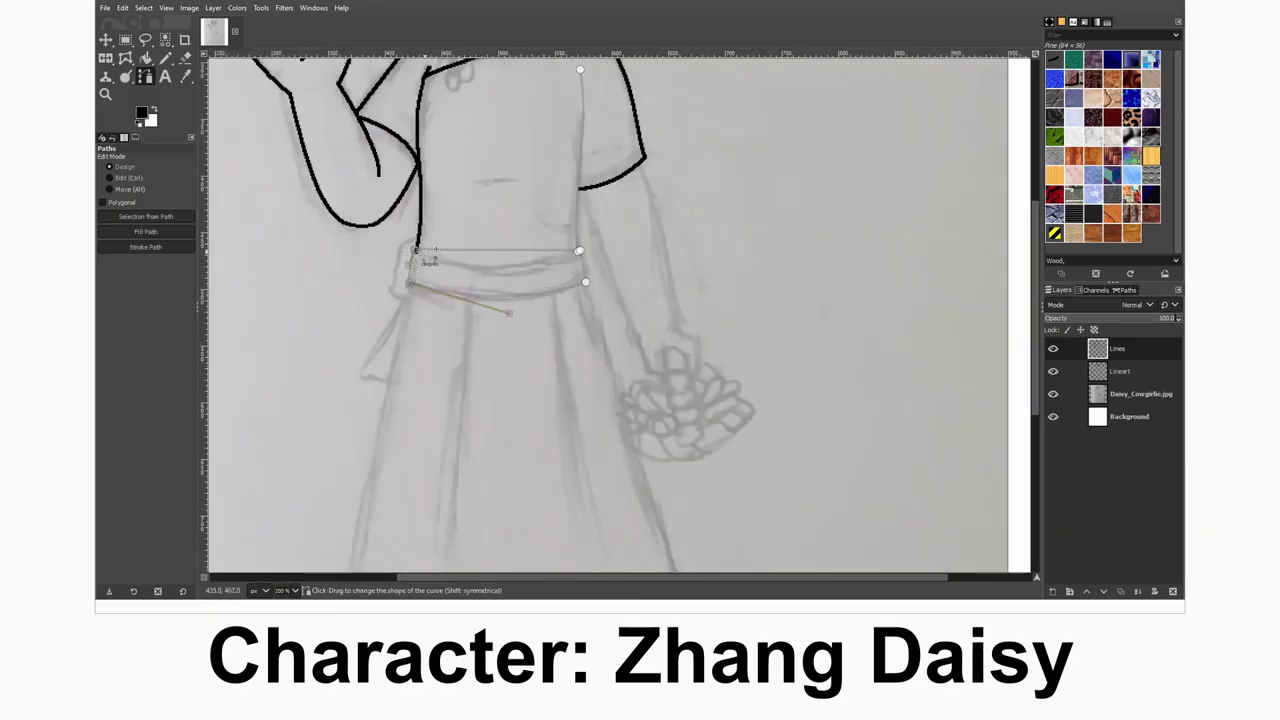
click(585, 282)
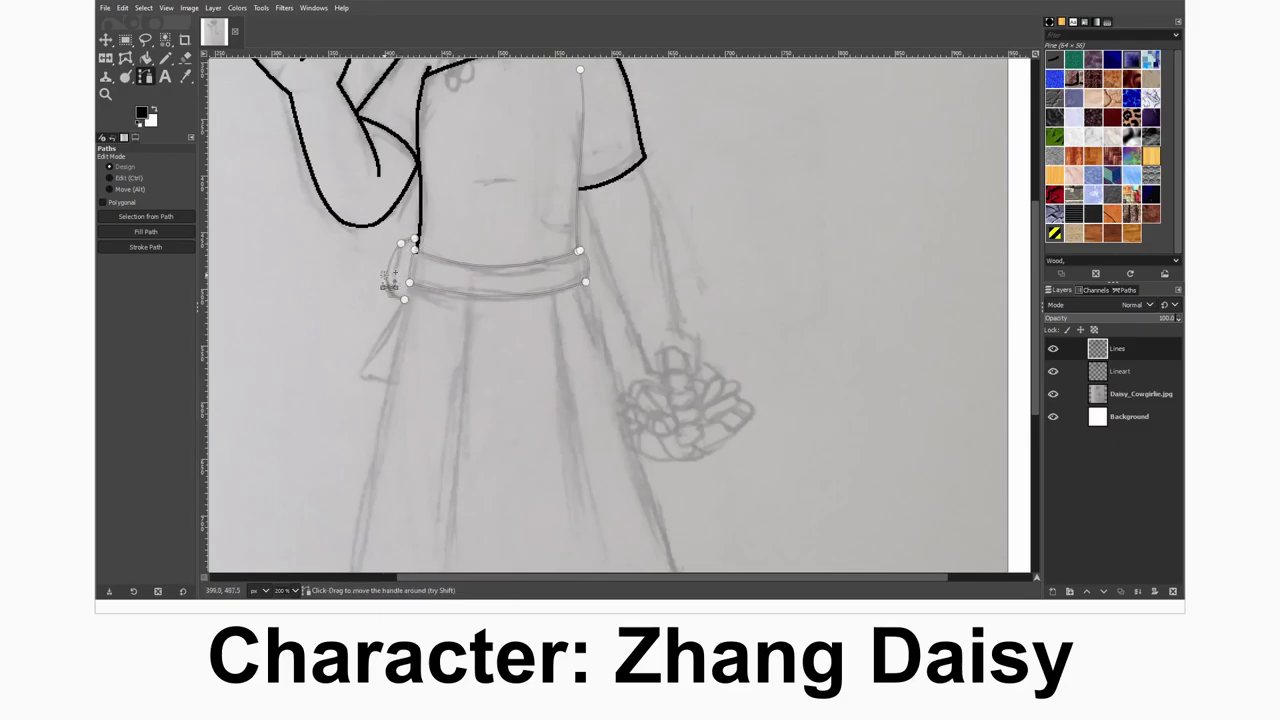
- Trace the skirt's sides, curved hem and pleat lines with paths on the Lines layer and stroke them in black
scroll(413, 287, down, 9)
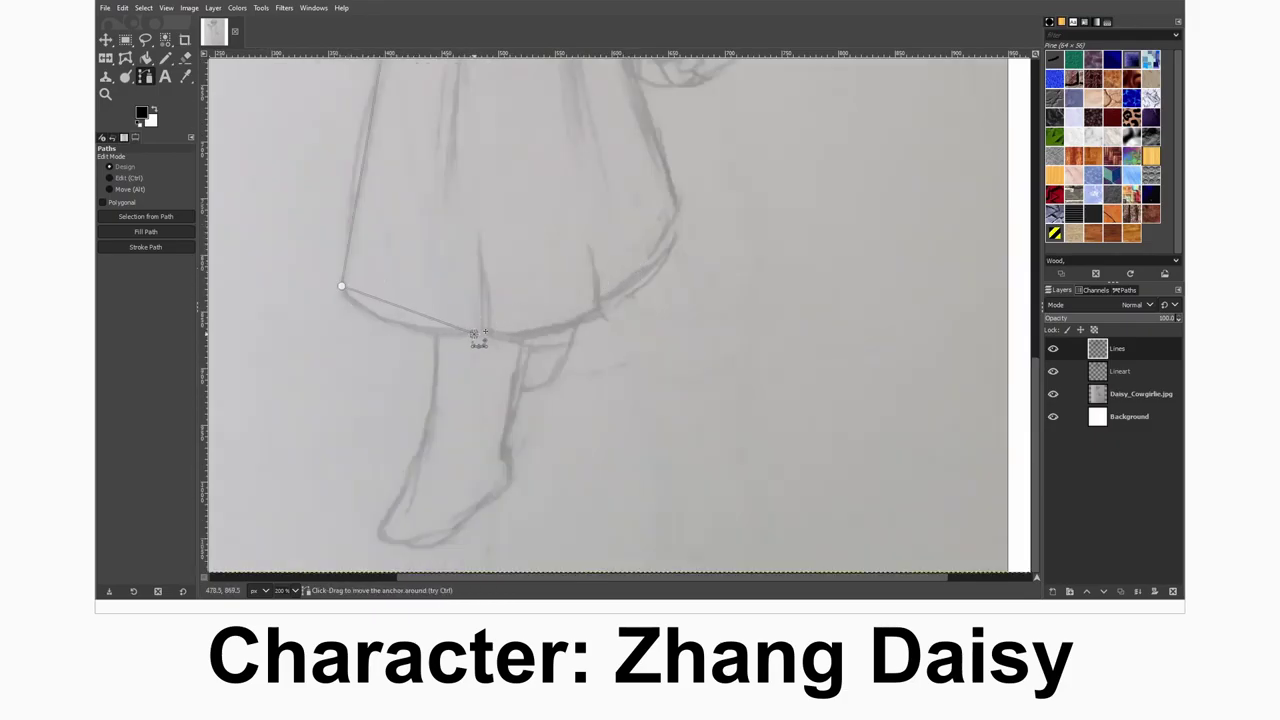
drag(365, 293, 352, 362)
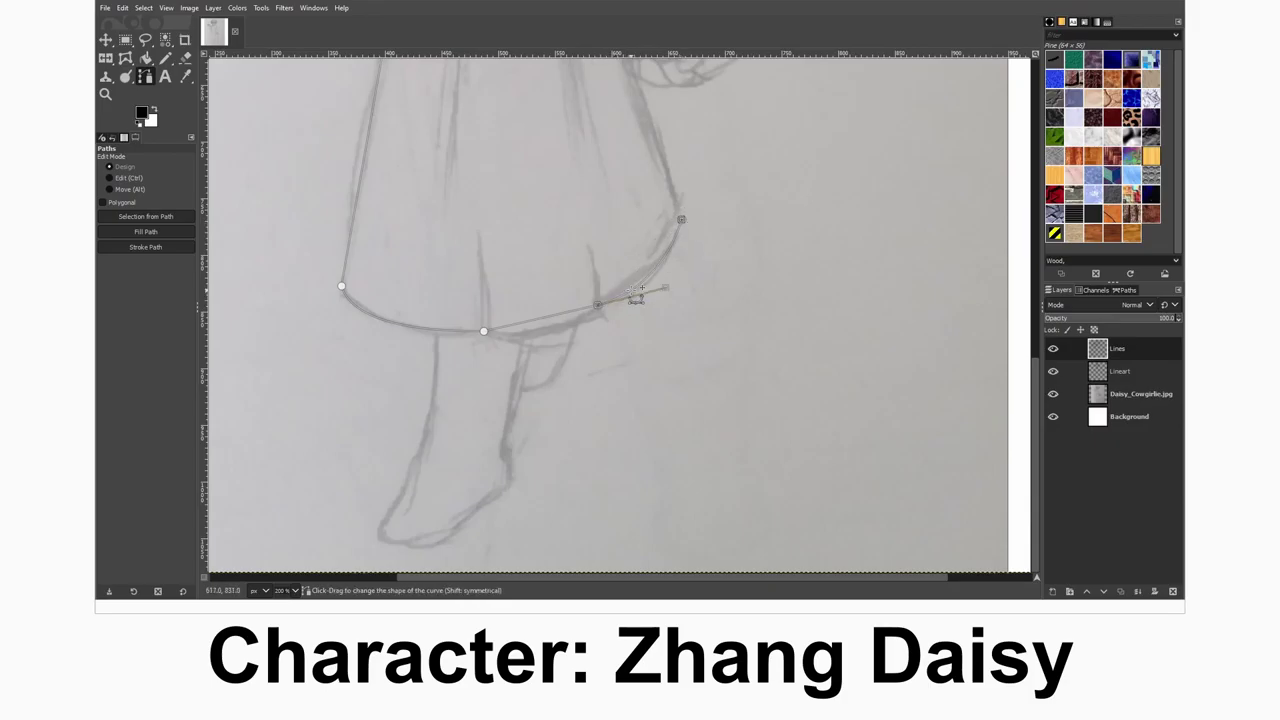
scroll(590, 180, up, 6)
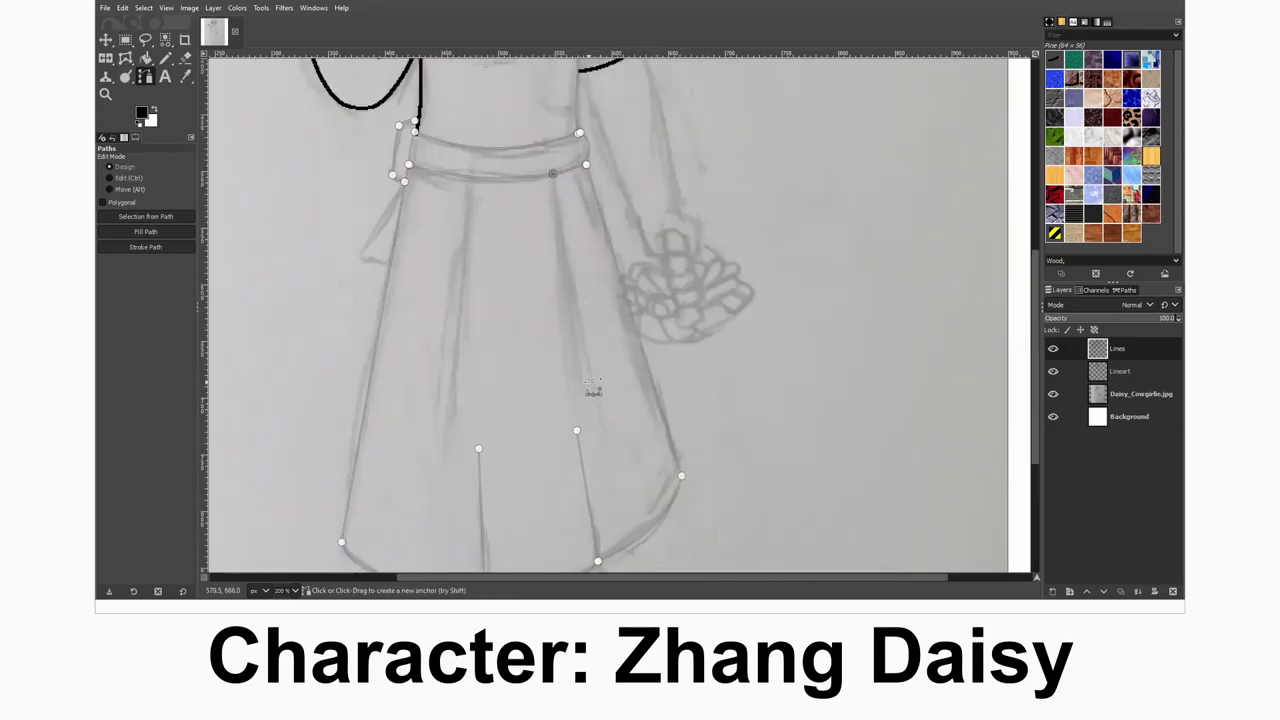
click(458, 355)
scroll(458, 355, up, 3)
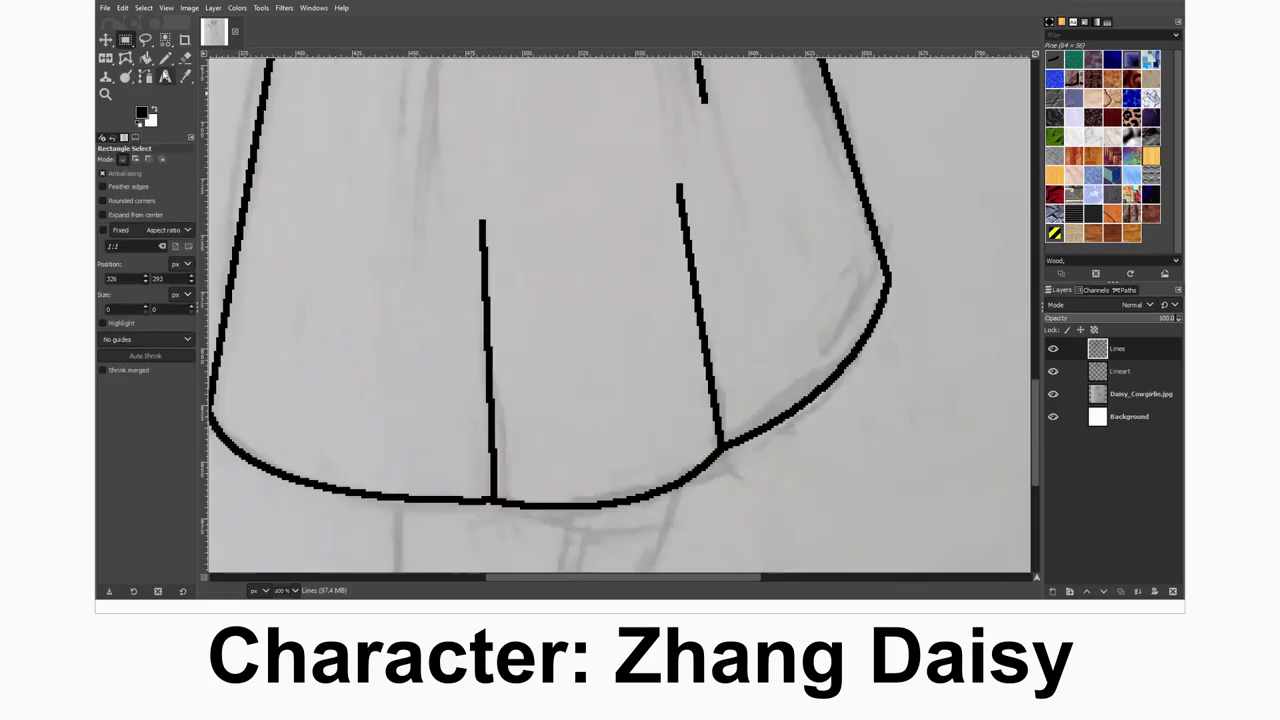
- Draw the flower ornament on the lapel with the Pencil on the Extra layer and erase the Lines layer's lapel line beneath it
key(shift+e)
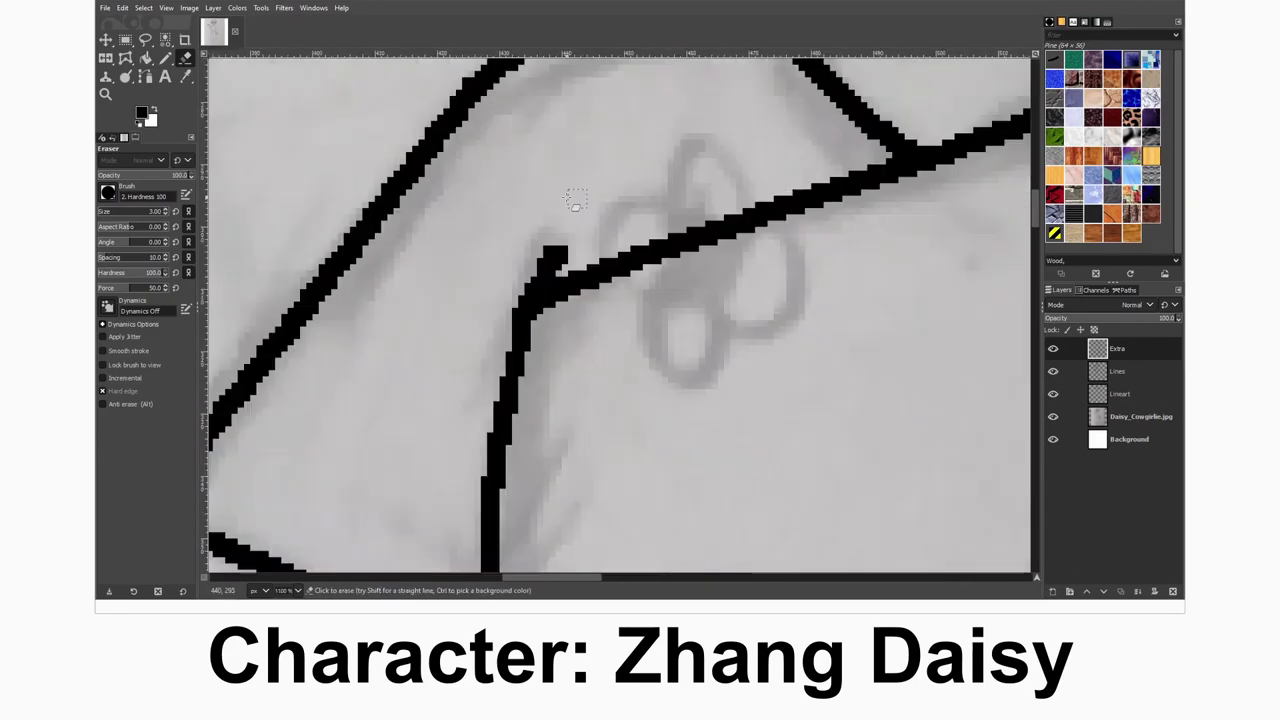
key(n)
mouse_move(575, 200)
mouse_down()
mouse_move(643, 206)
mouse_move(686, 318)
mouse_move(627, 250)
mouse_move(737, 220)
mouse_up()
key(shift+e)
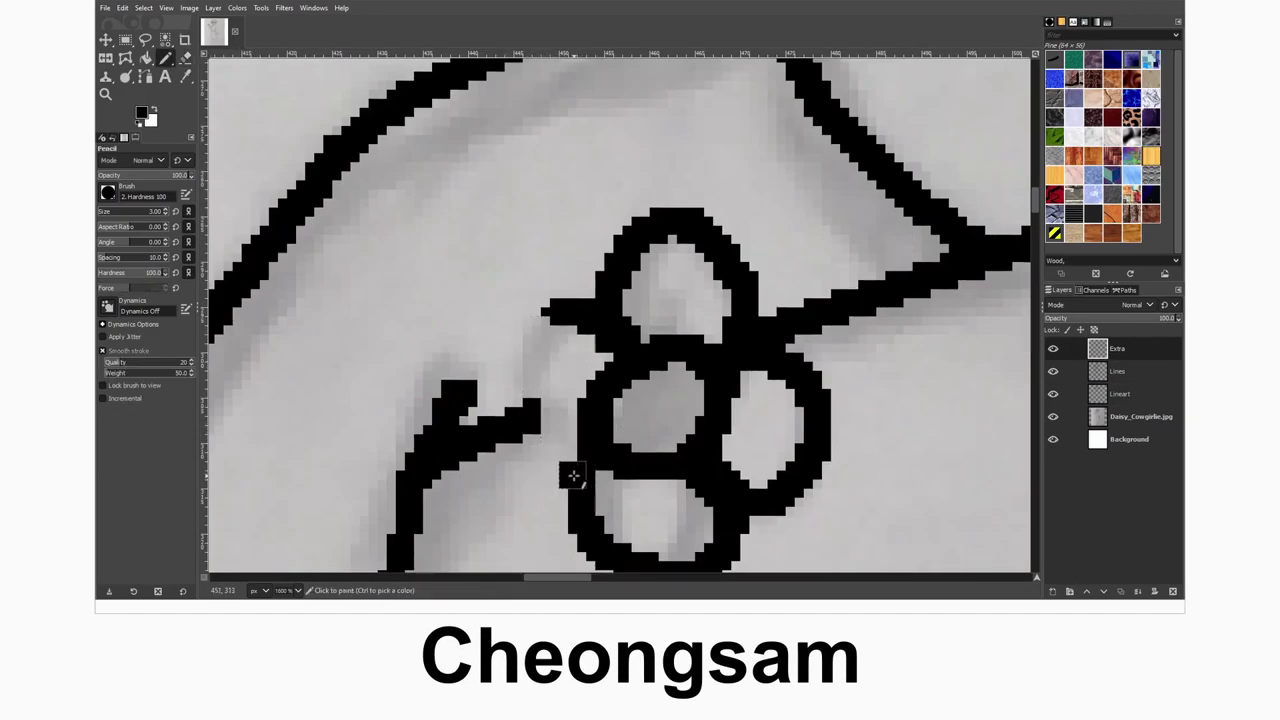
click(1125, 368)
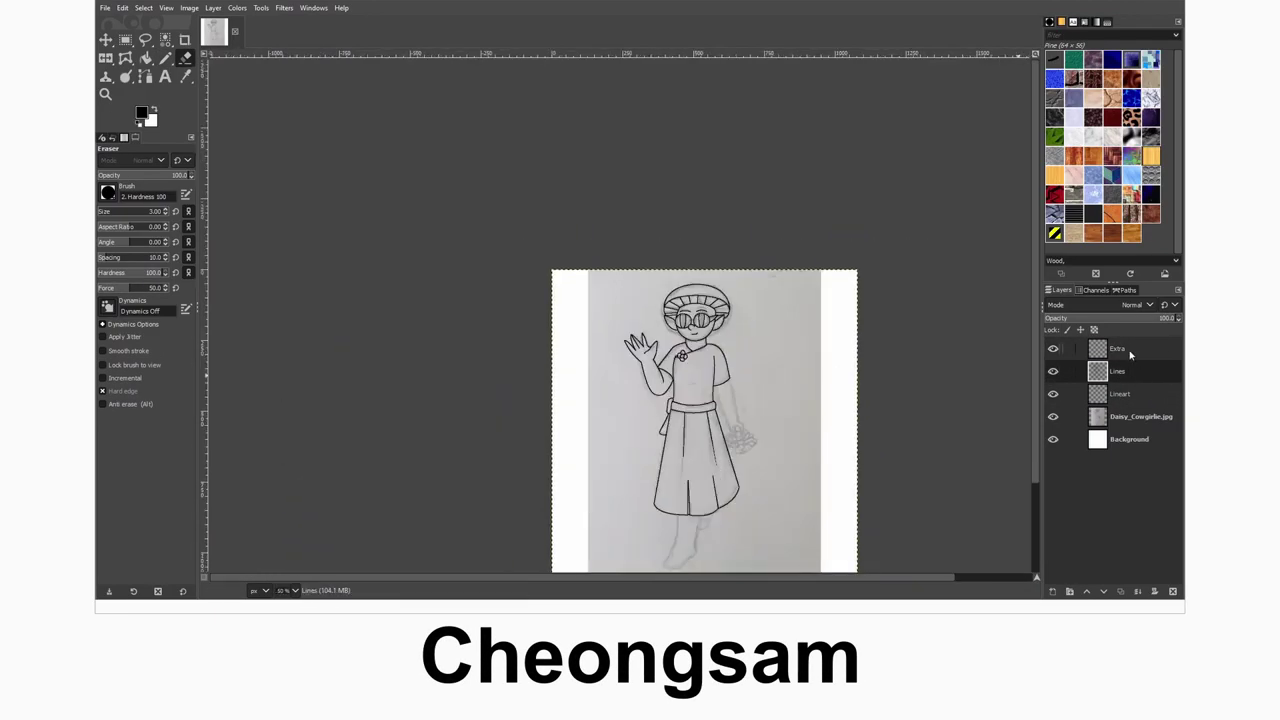
- Trace the front leg and foot below the skirt hem with a path on the Lineart layer and fit its anchors and curves
click(1120, 393)
key(b)
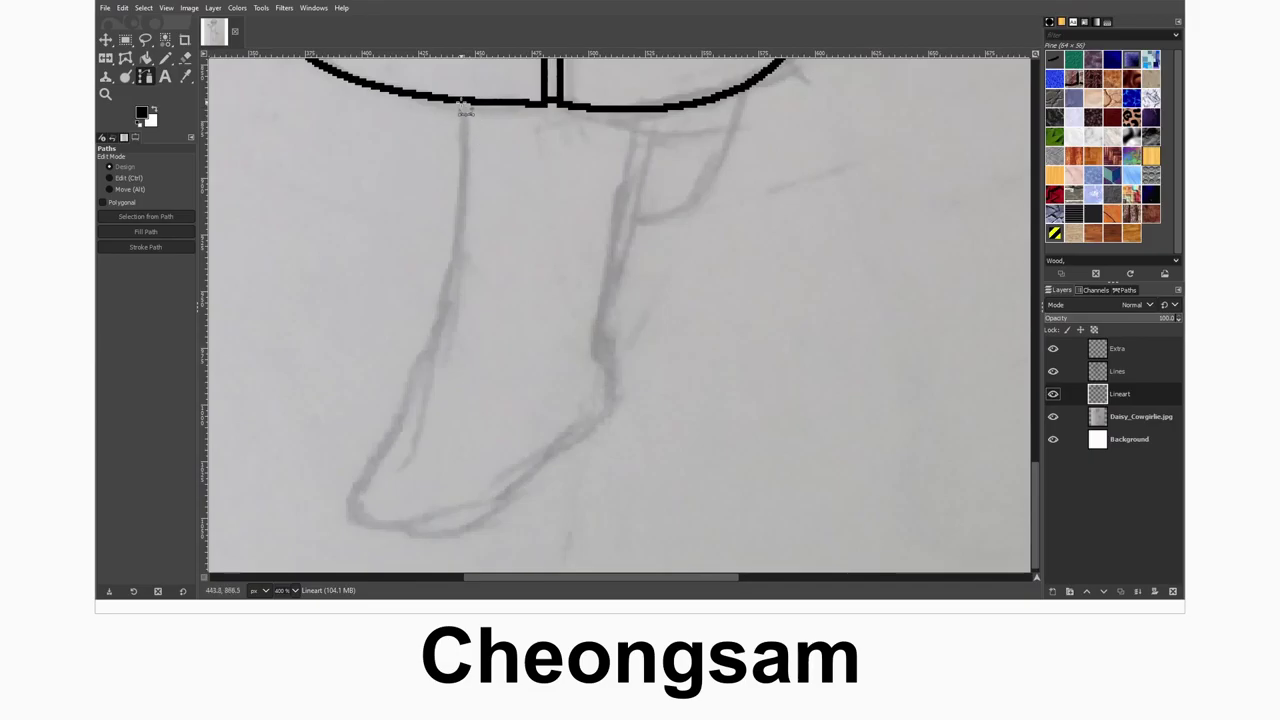
click(348, 501)
click(454, 536)
click(621, 399)
ctrl+click(423, 354)
drag(370, 458, 360, 485)
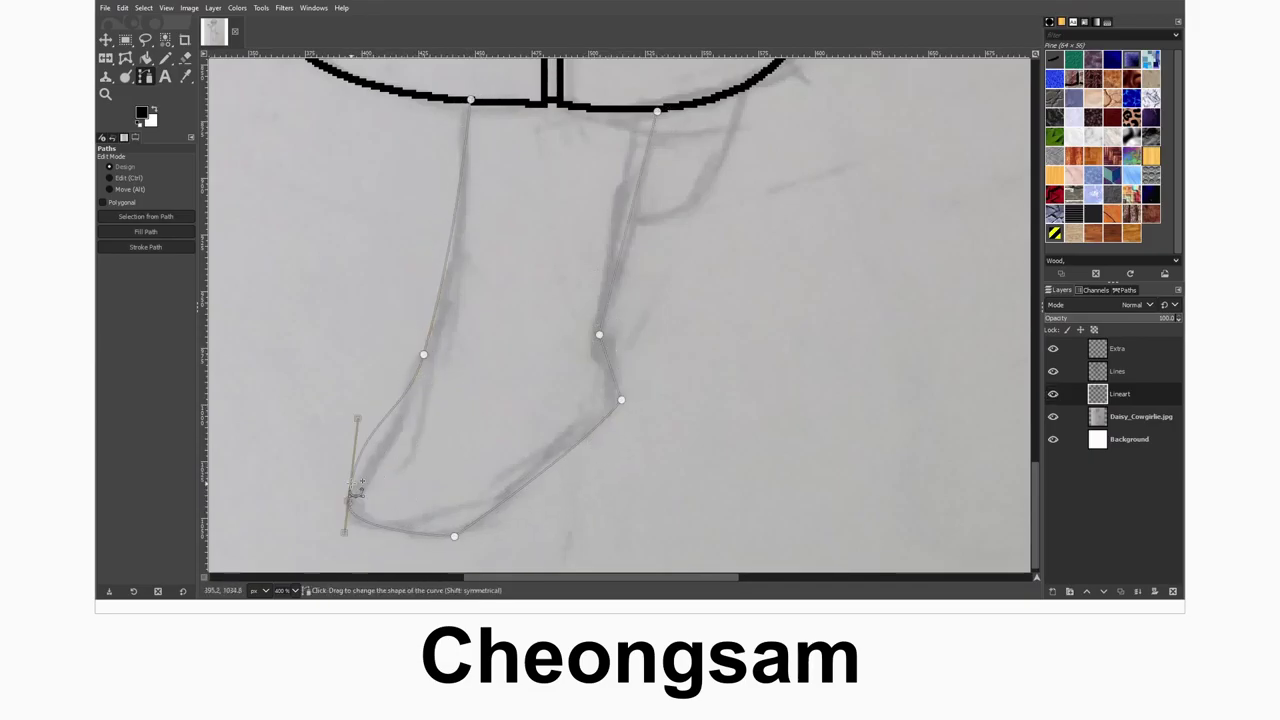
drag(470, 100, 461, 99)
drag(656, 110, 645, 113)
ctrl+shift+click(599, 334)
drag(621, 399, 614, 399)
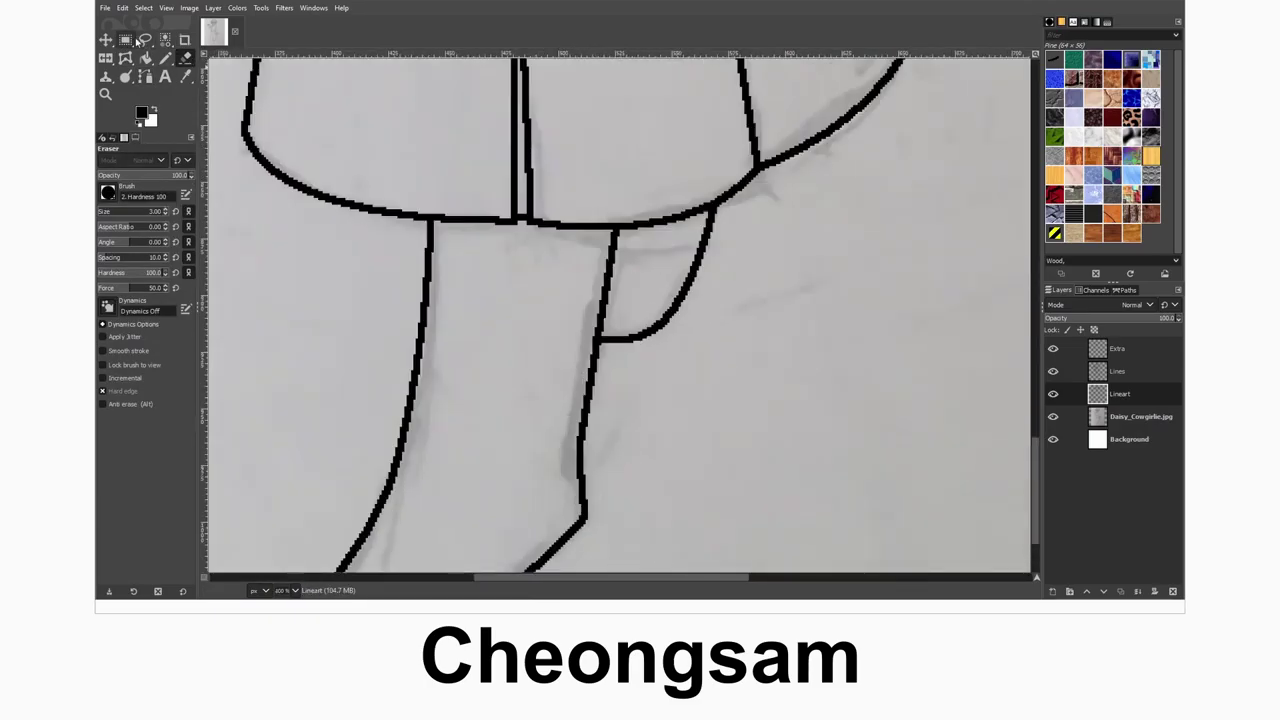
- Outline the front leg and foot with a freehand selection and delete their lines from the Lineart layer
key(f)
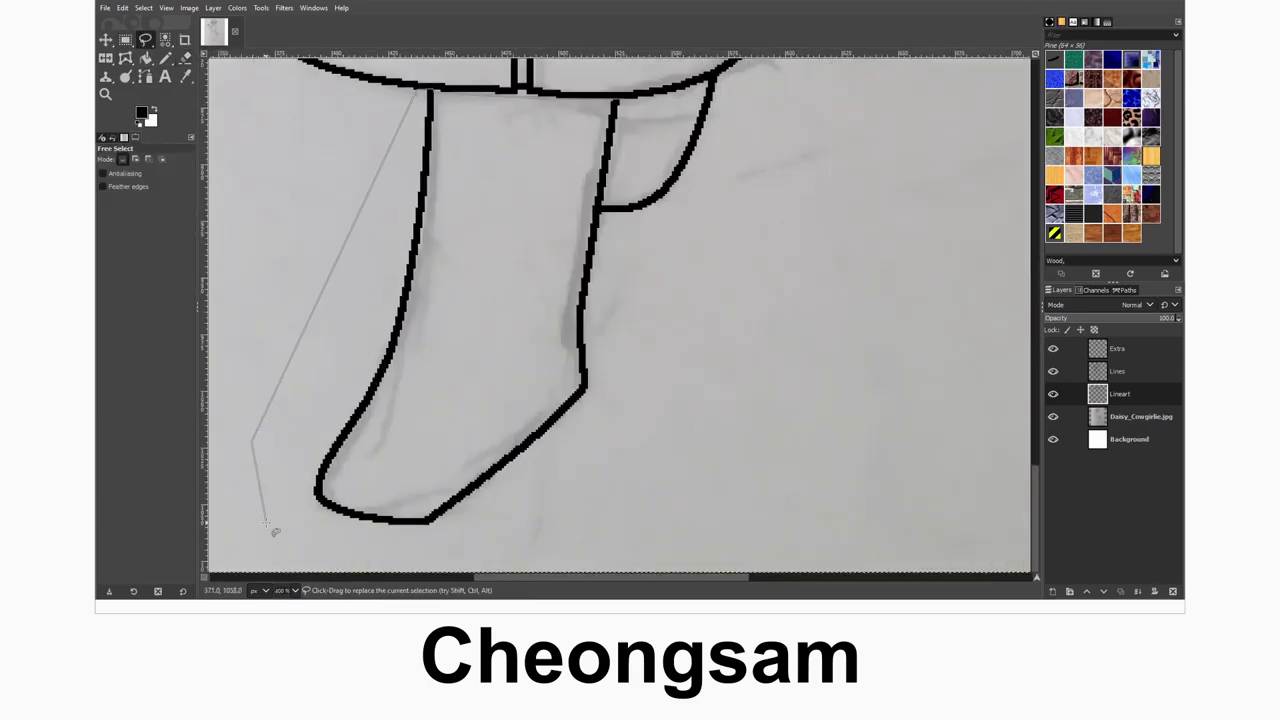
click(266, 525)
click(548, 550)
click(738, 405)
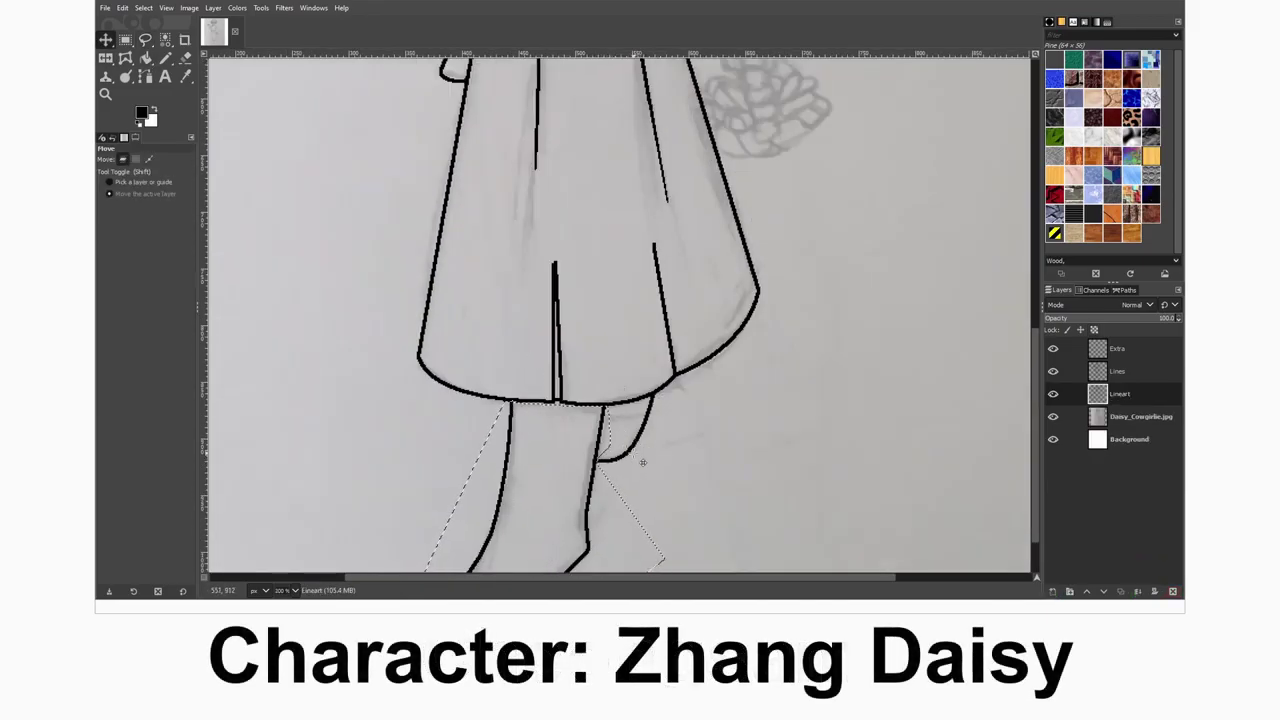
key(Delete)
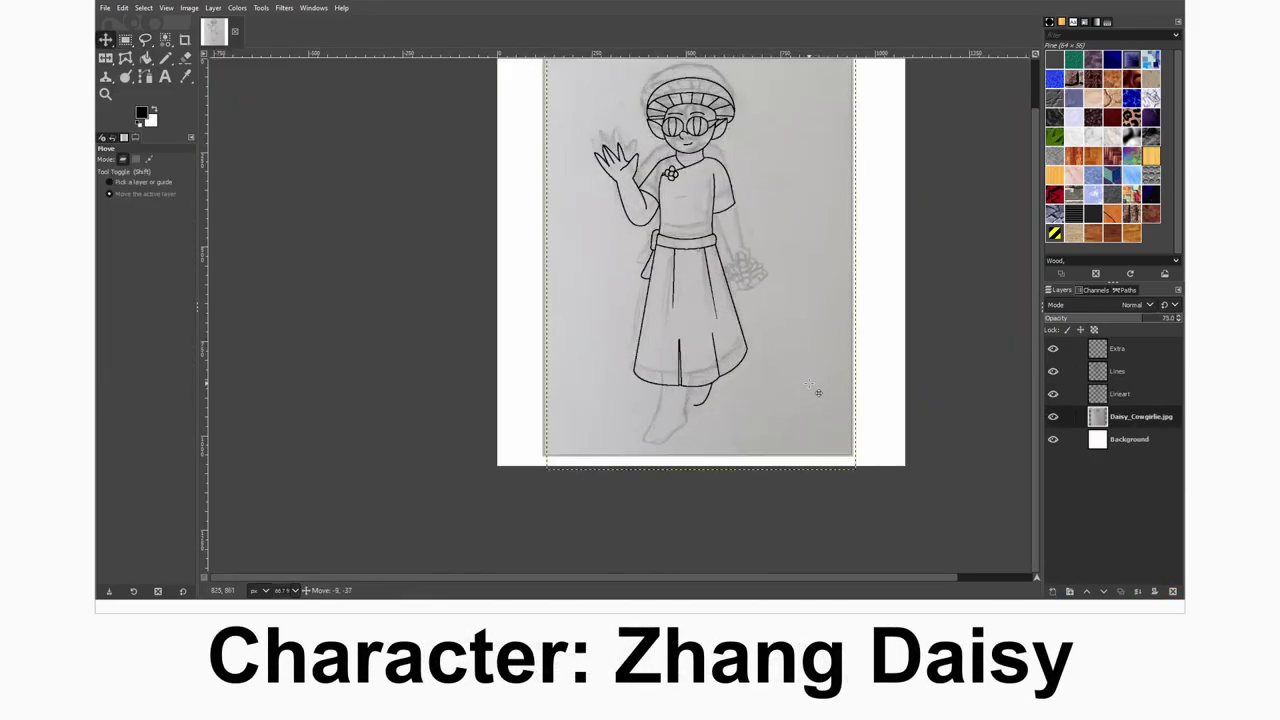
- Reposition the Daisy_Cowgirlie.jpg sketch and draw the lowered arm, hand and held bouquet on the Extra layer with paths and the Pencil
drag(820, 389, 817, 394)
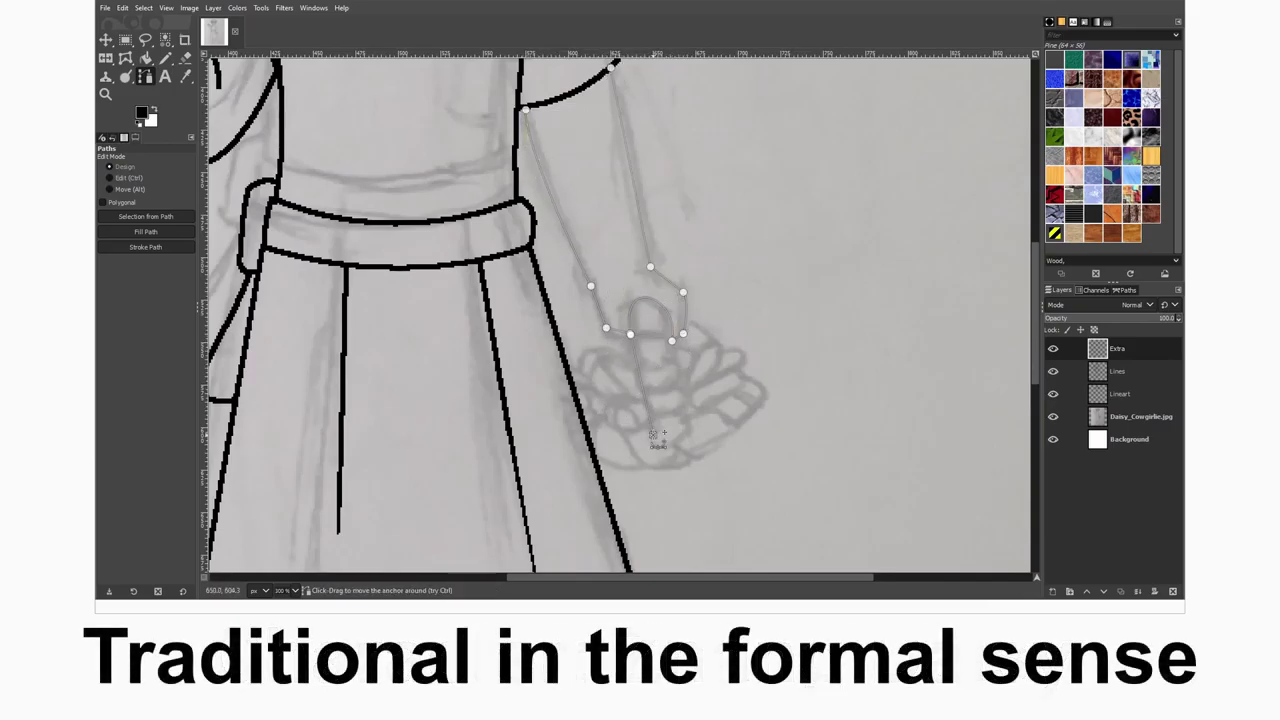
mouse_move(731, 418)
mouse_down()
mouse_move(734, 528)
mouse_move(721, 562)
mouse_move(731, 418)
mouse_up()
click(695, 411)
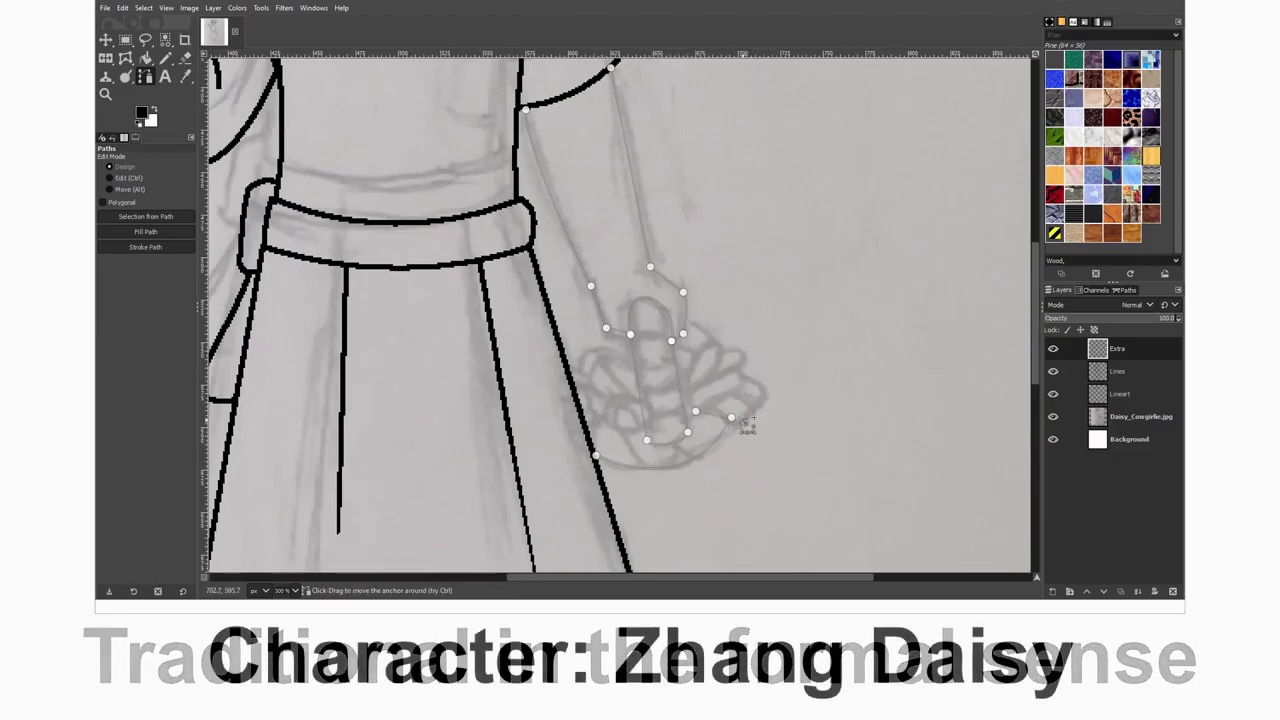
click(748, 417)
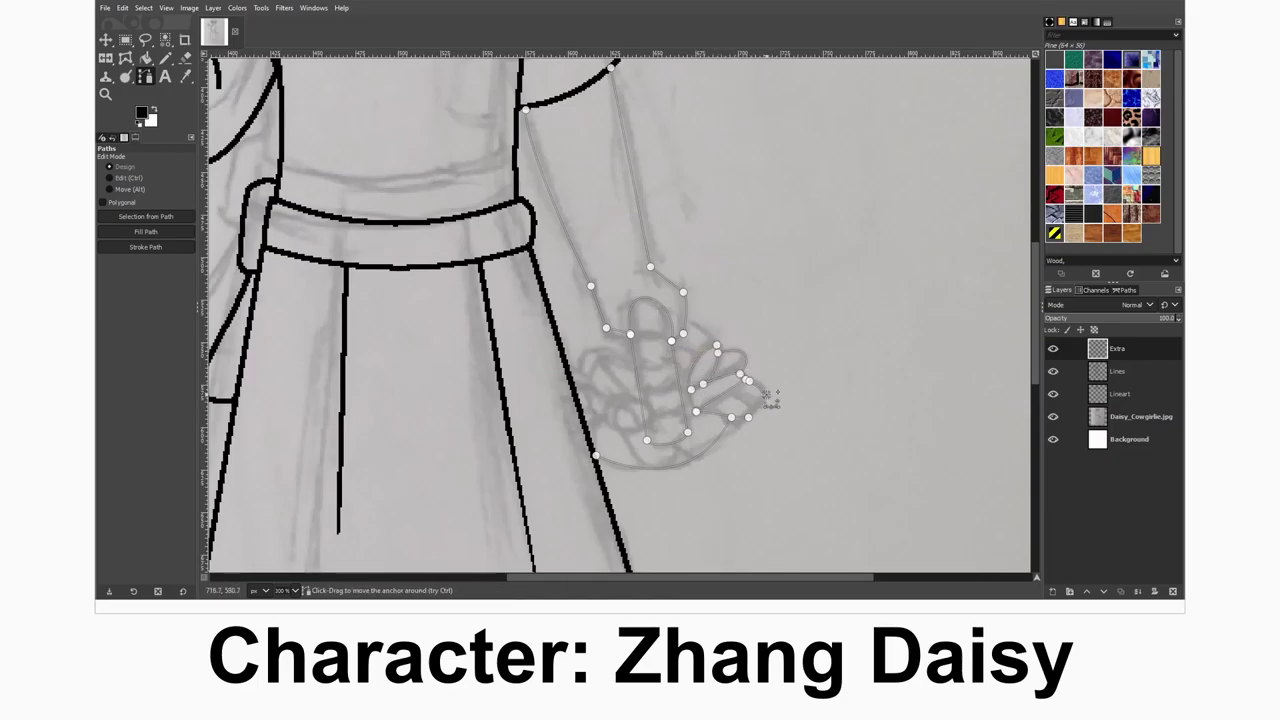
scroll(597, 387, up, 3)
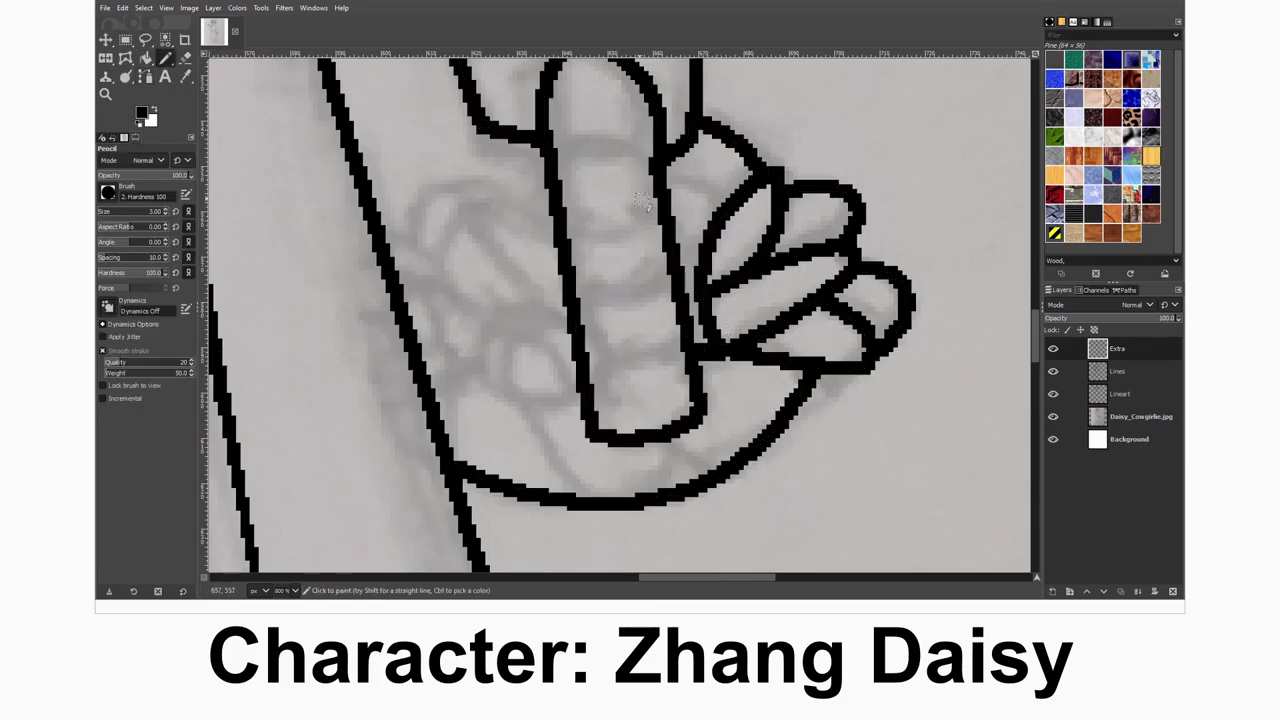
mouse_move(560, 312)
mouse_down()
mouse_move(486, 210)
mouse_move(435, 215)
mouse_move(560, 190)
mouse_move(503, 320)
mouse_move(570, 390)
mouse_move(580, 345)
mouse_up()
mouse_move(463, 377)
mouse_down()
mouse_move(419, 336)
mouse_move(423, 268)
mouse_move(400, 220)
mouse_up()
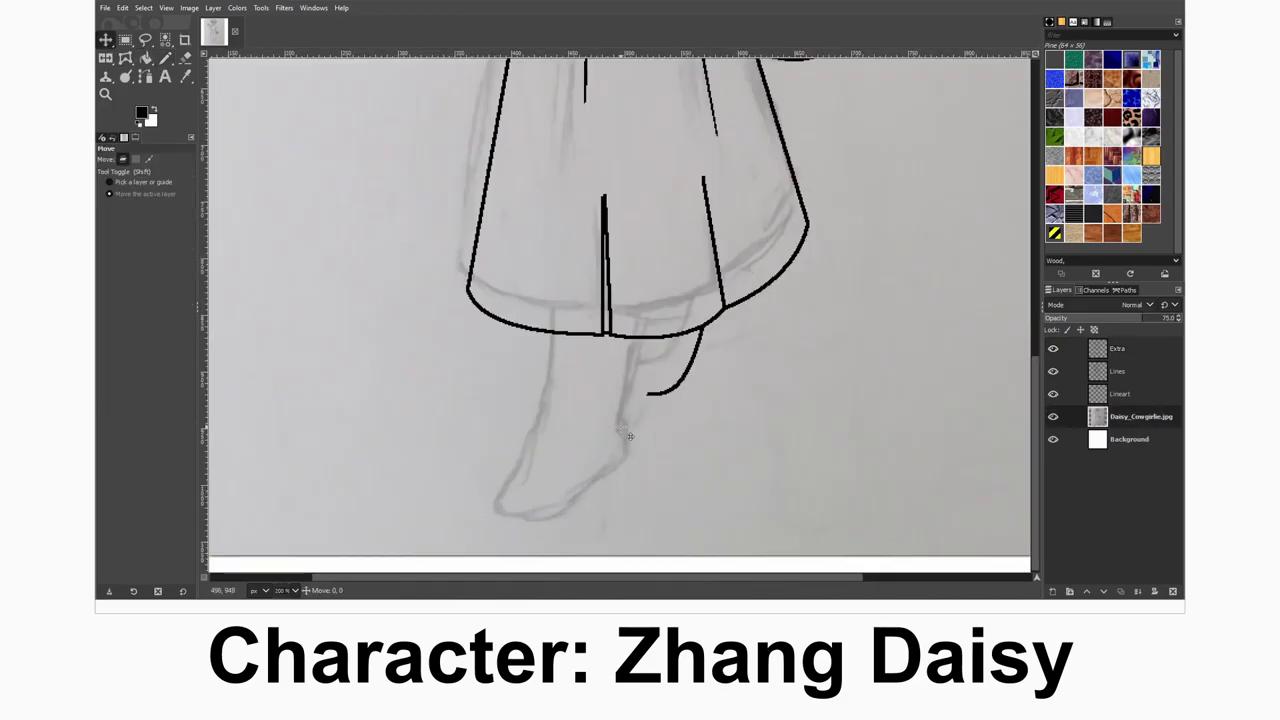
- Shift the sketch under the skirt and lay out a new path around the front leg and foot, with Lineart as the active layer
key(shift+ctrl+j)
key(1)
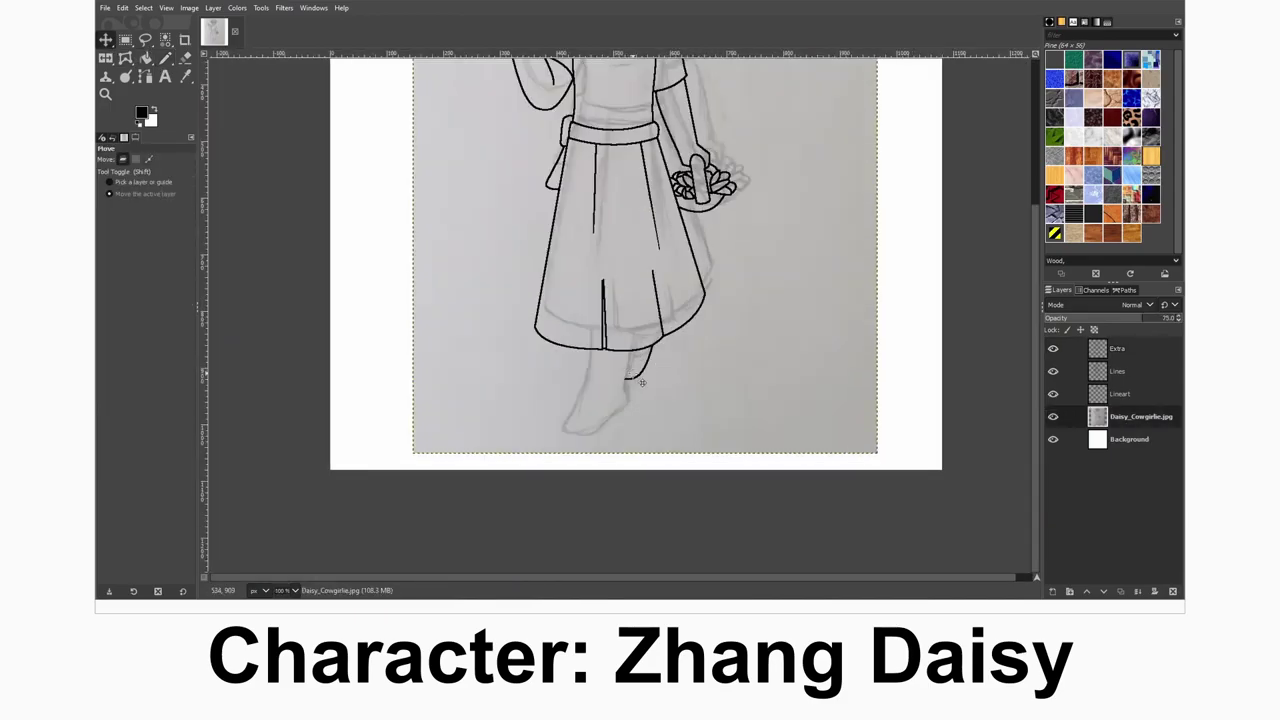
key(b)
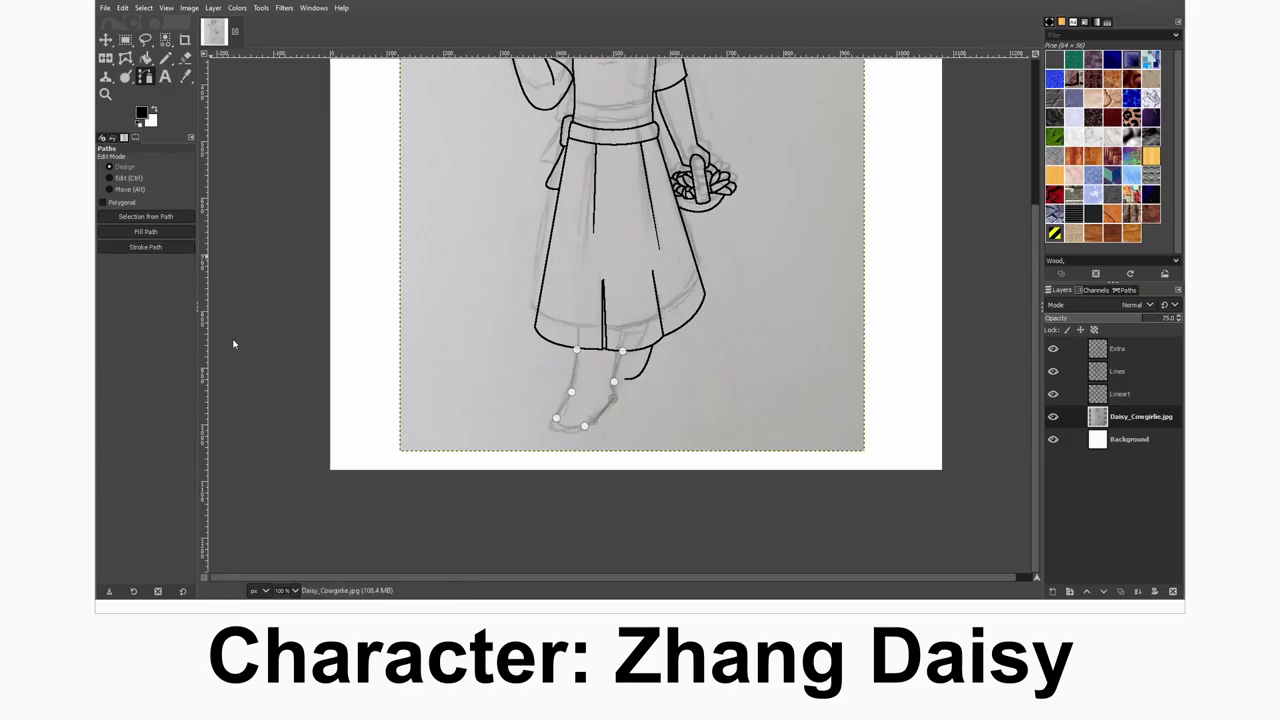
key(3)
key(Page_Up)
scroll(640, 380, down, 3)
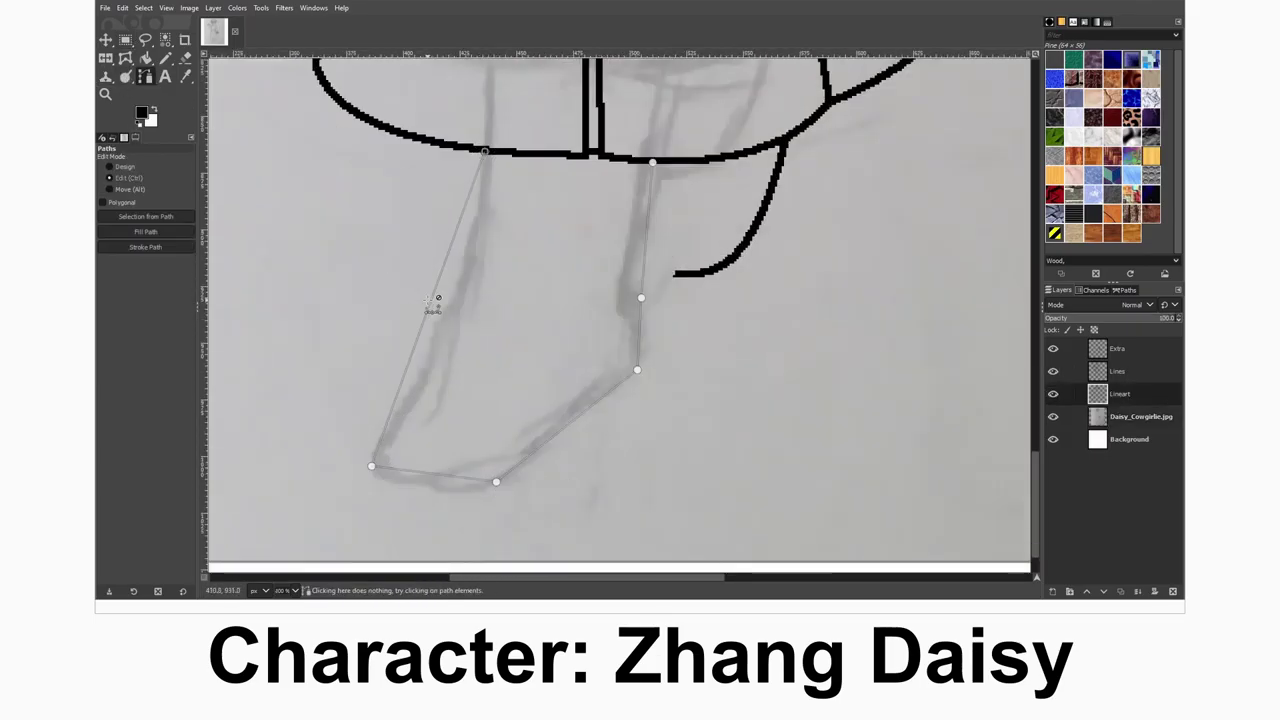
- Bend the leg path's front, sole and heel segments to match the sketch and stroke the path in black
drag(432, 300, 455, 310)
drag(433, 474, 433, 487)
drag(566, 426, 574, 433)
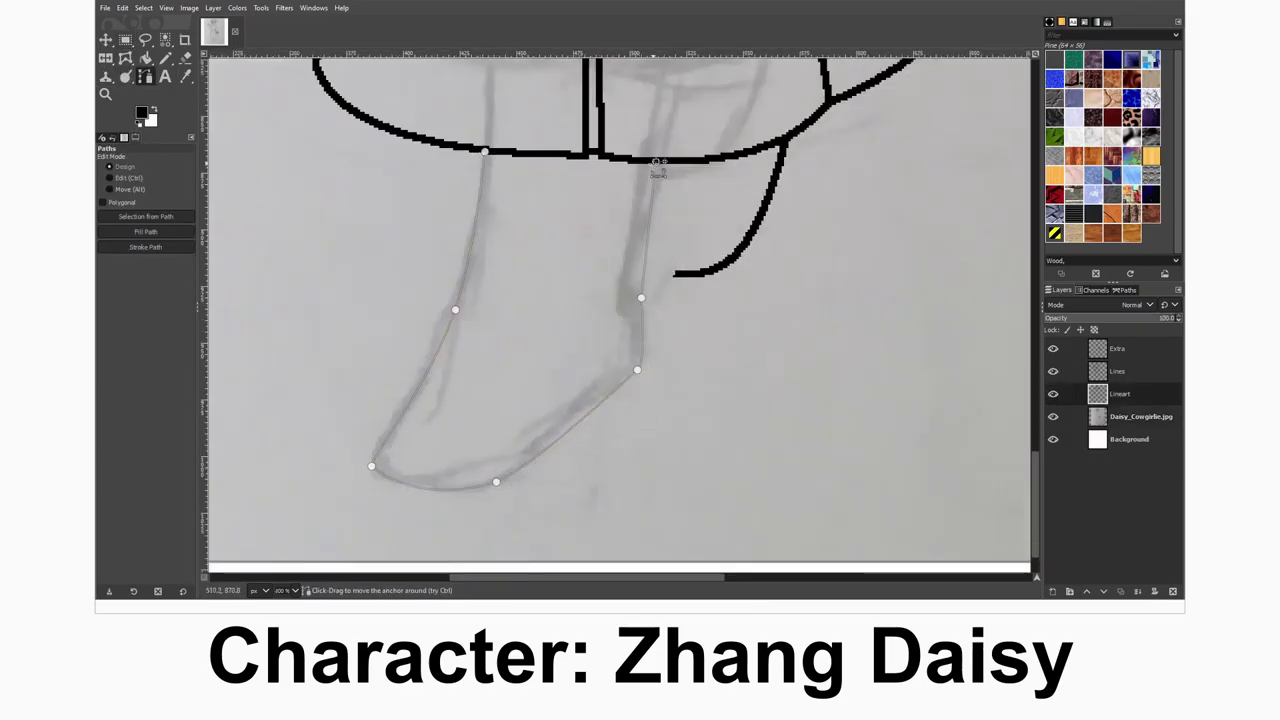
click(145, 246)
scroll(620, 320, down, 3)
scroll(620, 320, up, 3)
key(f)
drag(605, 232, 605, 232)
key(r)
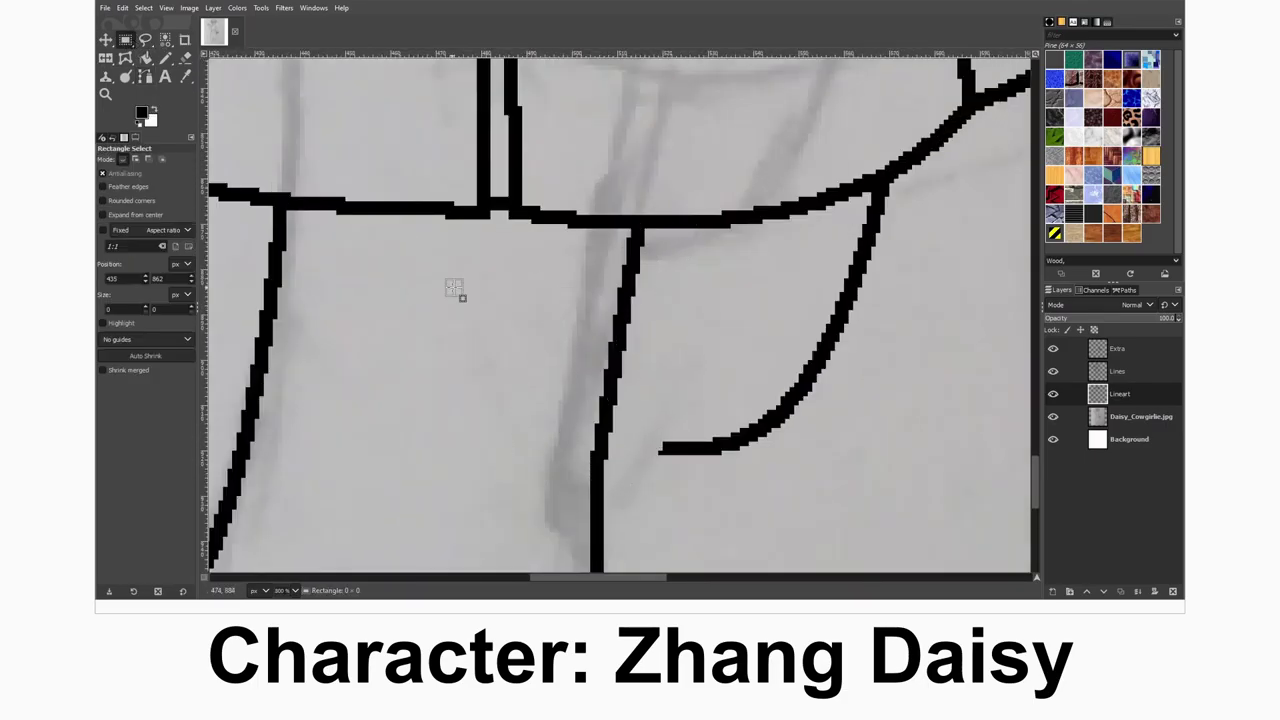
- Join the back leg's outline to the front leg and extend the skirt's slit line upward with the Pencil
scroll(481, 453, right, 3)
key(n)
scroll(466, 449, down, 5)
scroll(400, 420, up, 4)
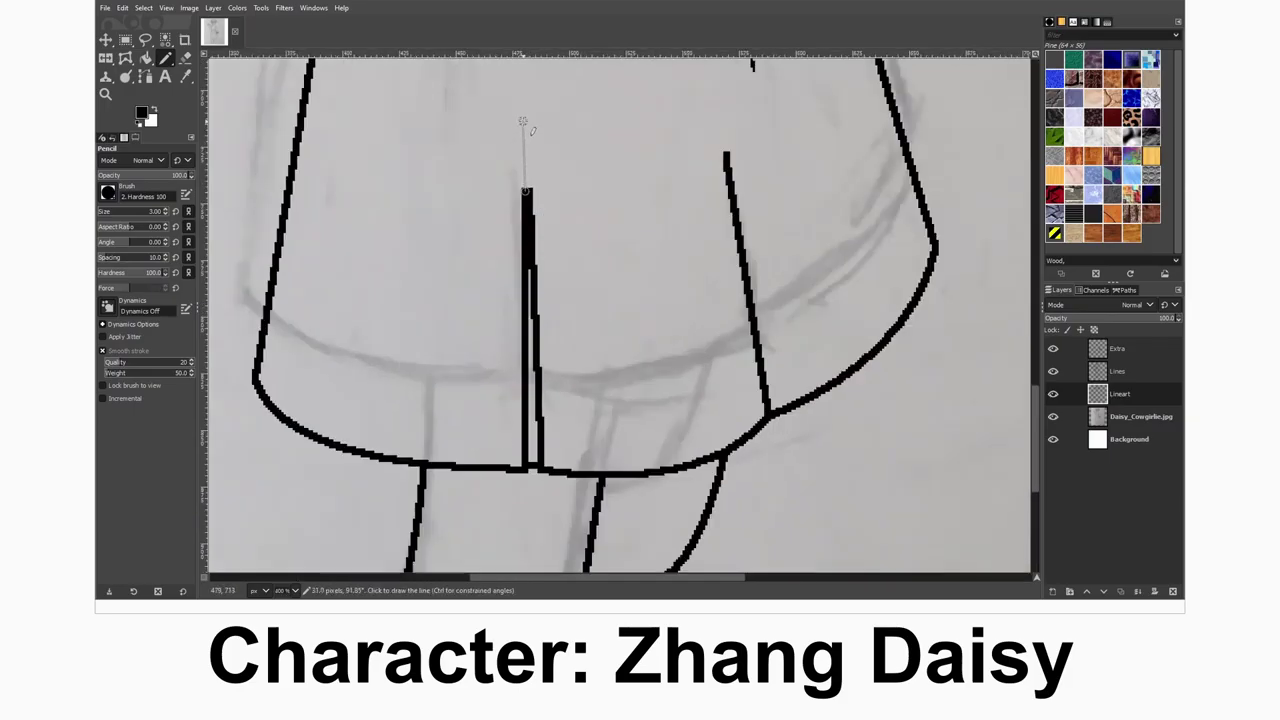
- Hide the Daisy_Cowgirlie.jpg sketch and fill in the bouquet's missing petal lines with the Pencil
click(1052, 416)
scroll(620, 320, down, 5)
scroll(643, 300, up, 5)
key(b)
click(165, 57)
drag(655, 302, 716, 284)
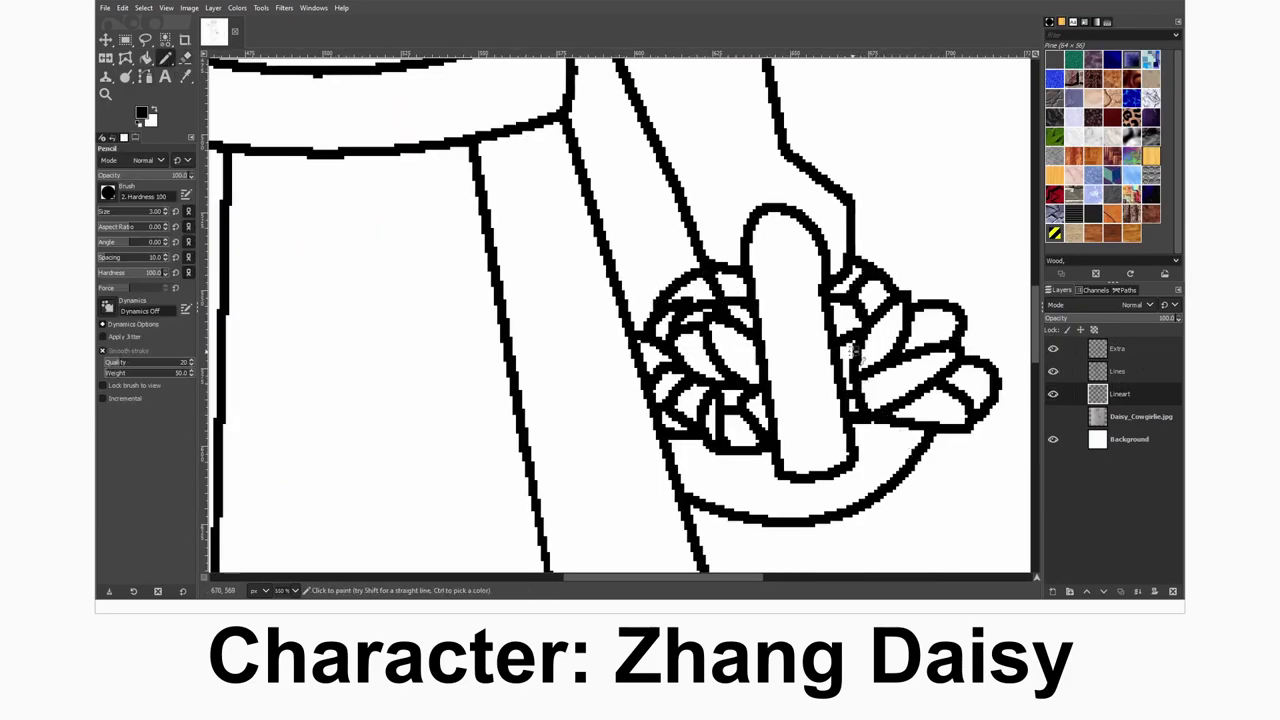
- Merge the Extra and Lines layers into the Lineart layer and save the image
key(shift+ctrl+j)
scroll(714, 480, down, 3)
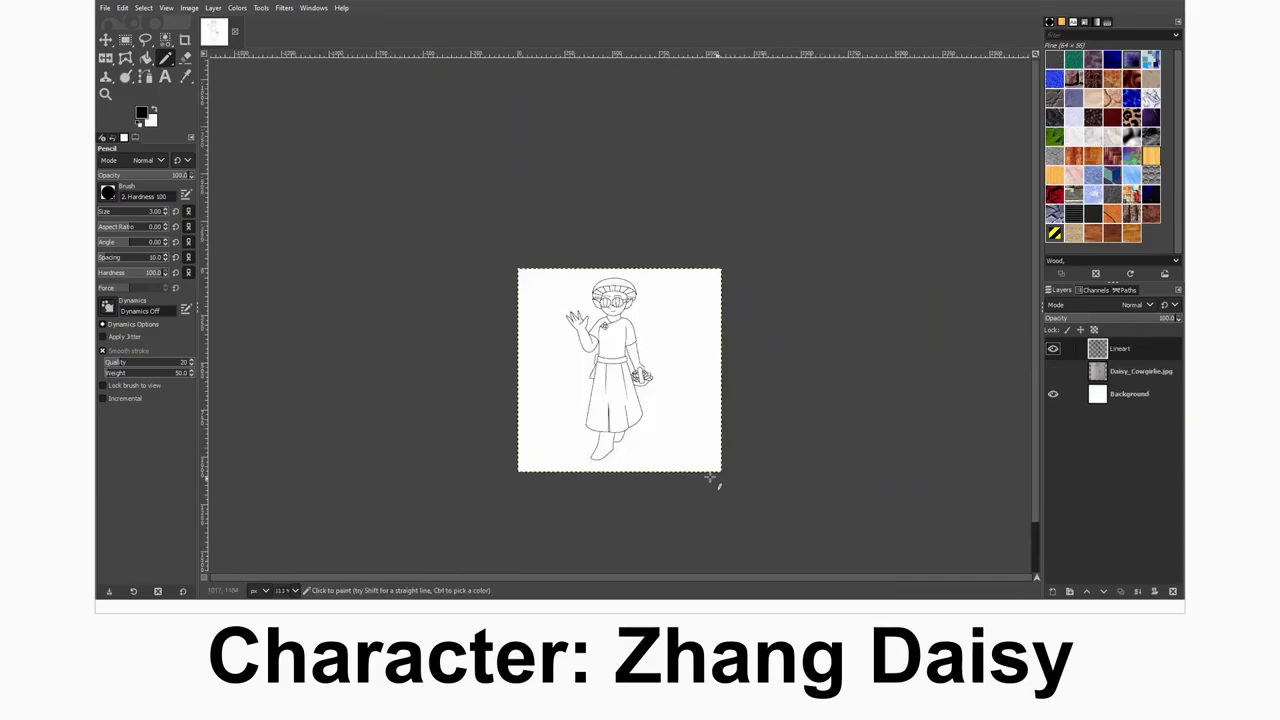
scroll(579, 400, up, 2)
key(ctrl+s)
- Flip the line art horizontally and delete the skirt's side outlines and outer hem sections using a freehand selection
key(f)
scroll(394, 137, up, 3)
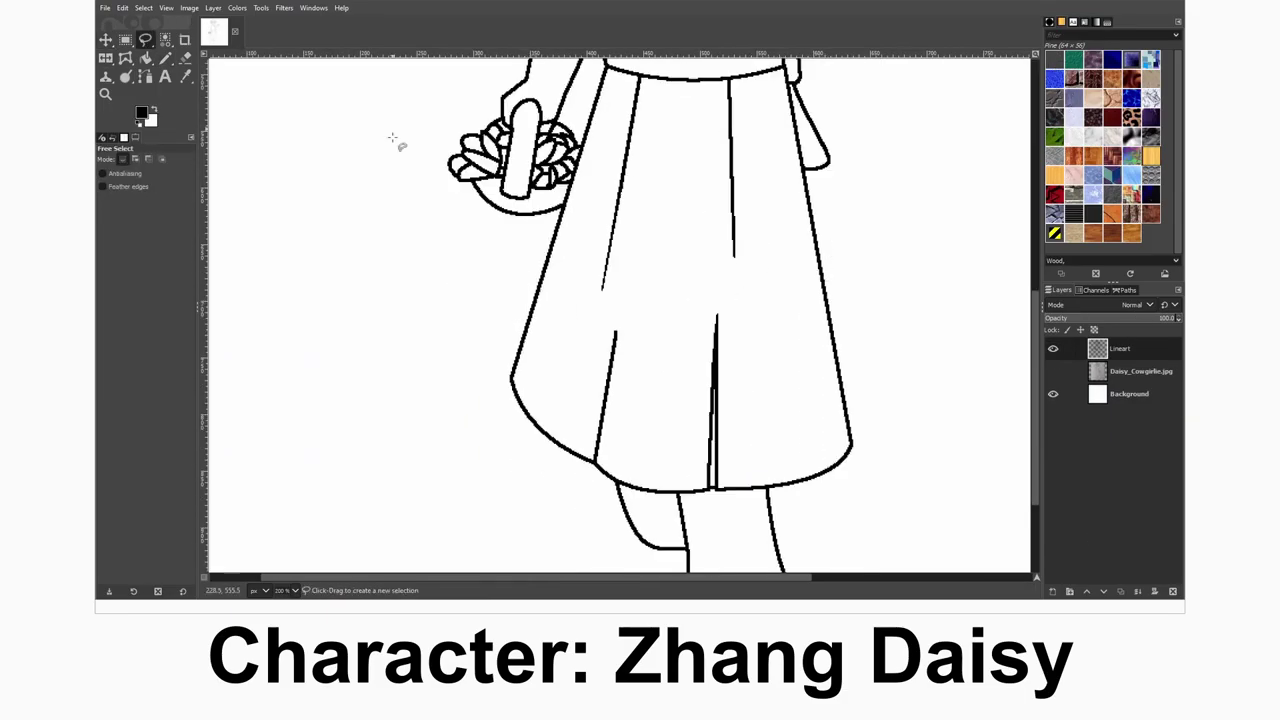
click(605, 64)
click(563, 302)
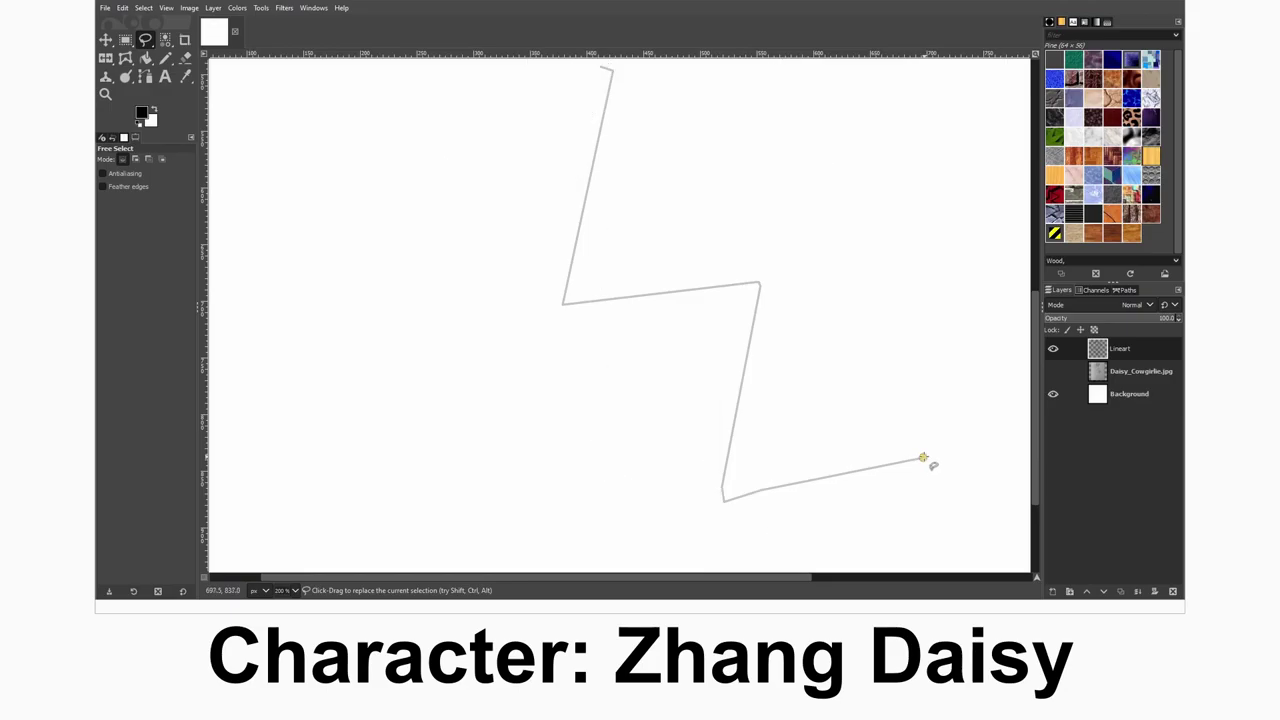
key(BackSpace)
click(777, 79)
click(866, 502)
click(716, 490)
click(470, 510)
click(605, 64)
key(Return)
key(Delete)
key(ctrl+shift+a)
- Lay out a path for a wider, flared skirt from both ends of the sash down to the hem corners
key(b)
click(785, 66)
drag(834, 259, 849, 480)
click(455, 410)
click(605, 64)
- Connect the path to the remaining hem, curve the skirt's sides and left hem corner outward, and stroke it in black
mouse_move(457, 409)
mouse_down()
mouse_move(477, 443)
mouse_move(453, 414)
mouse_up()
click(590, 458)
ctrl+click(716, 490)
drag(530, 250, 505, 265)
scroll(500, 366, down, 2)
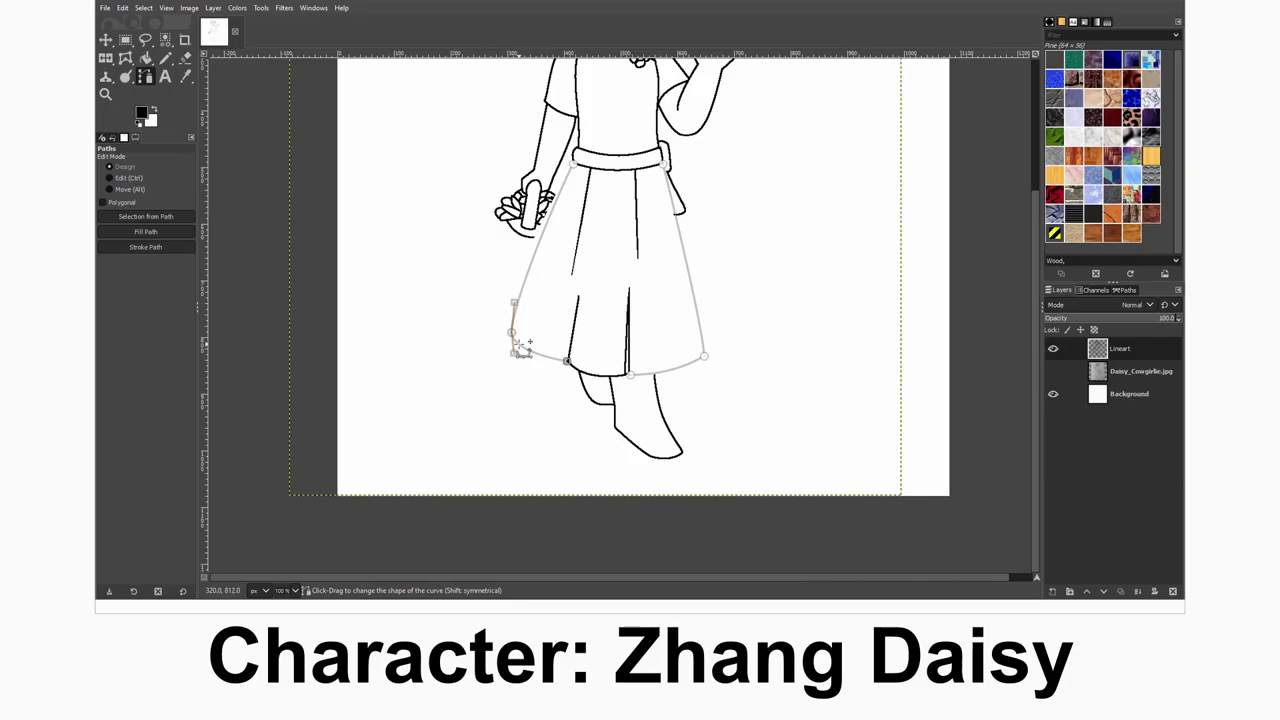
key(shift+v)
key(r)
key(2)
scroll(620, 315, down, 1)
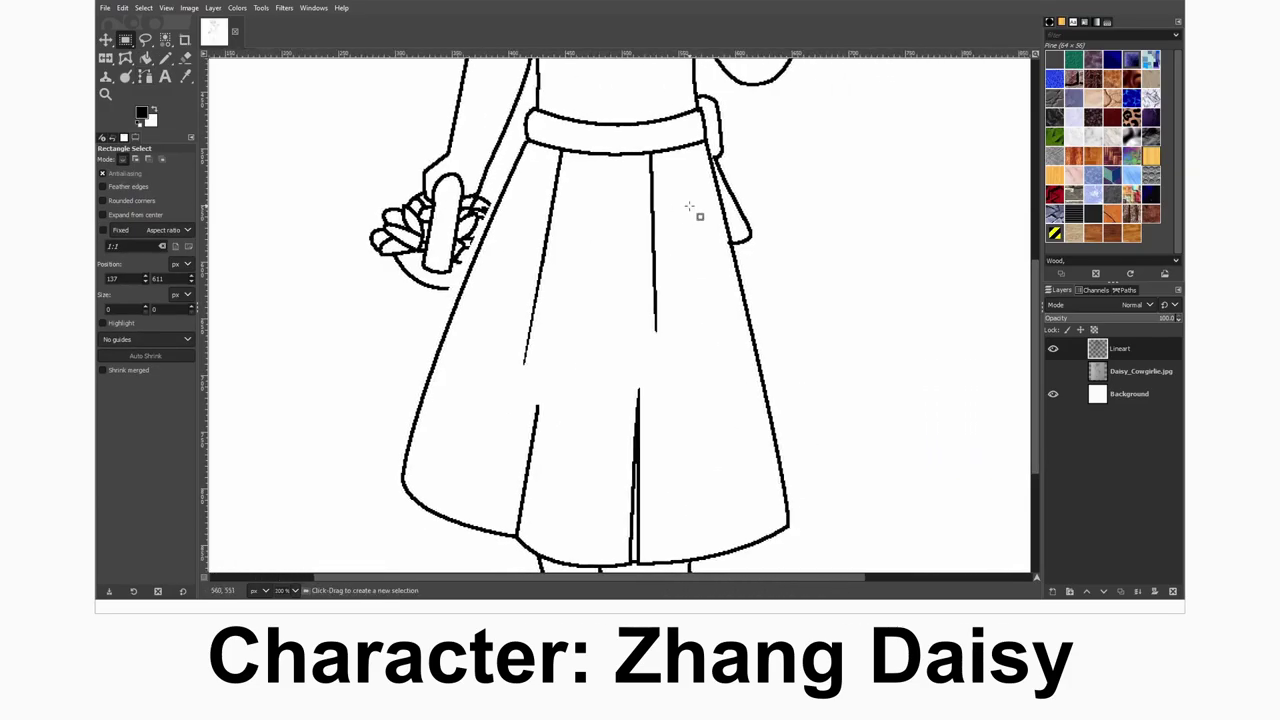
- Move the skirt path's right hem corner outward and upward, and stroke the adjusted outline again
click(146, 77)
drag(790, 527, 809, 491)
scroll(674, 440, down, 3)
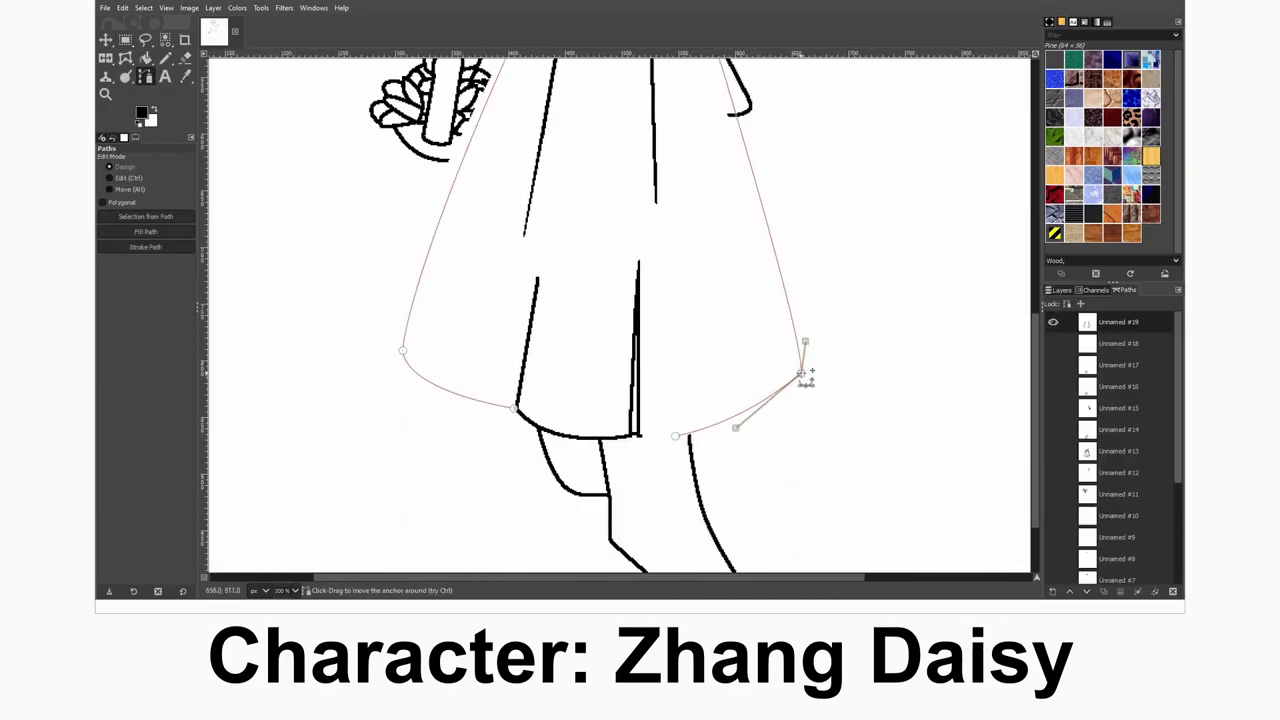
key(1)
click(145, 246)
- Mirror the lower pleat lines near the skirt hem, move them to meet the hem's right section, and merge them into the line art
key(r)
key(2)
drag(608, 157, 695, 442)
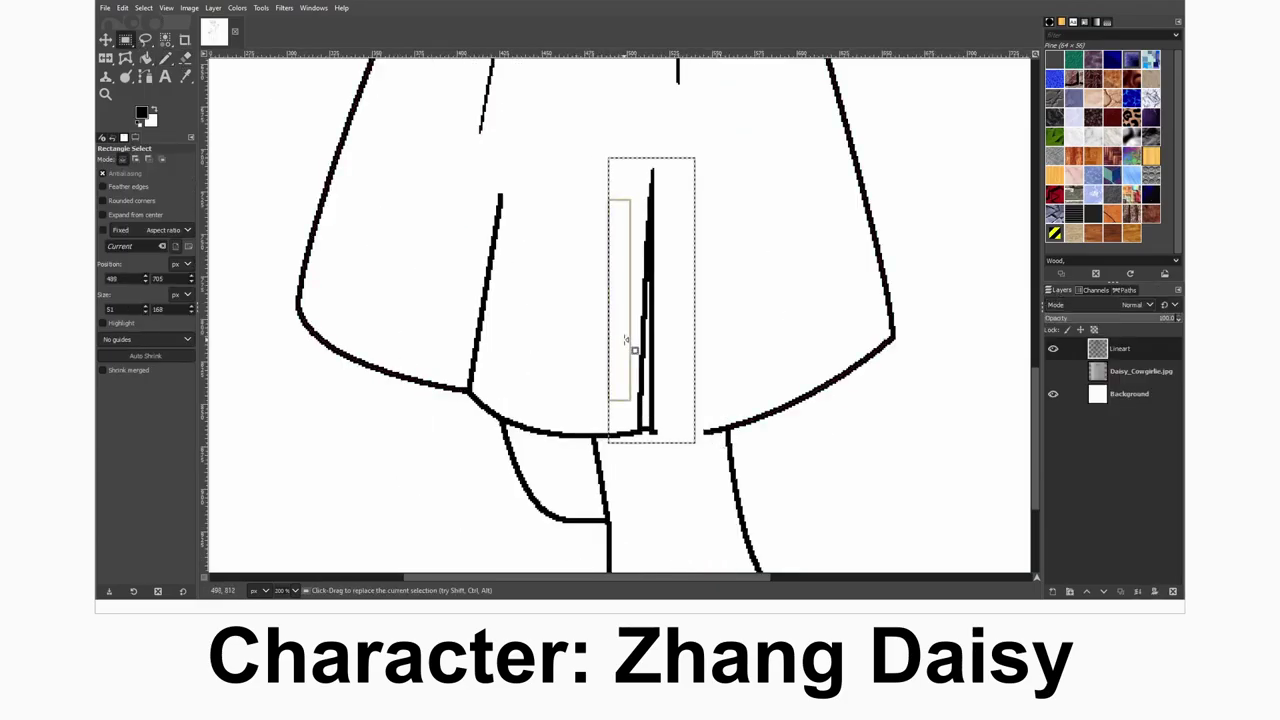
drag(625, 340, 666, 337)
key(m)
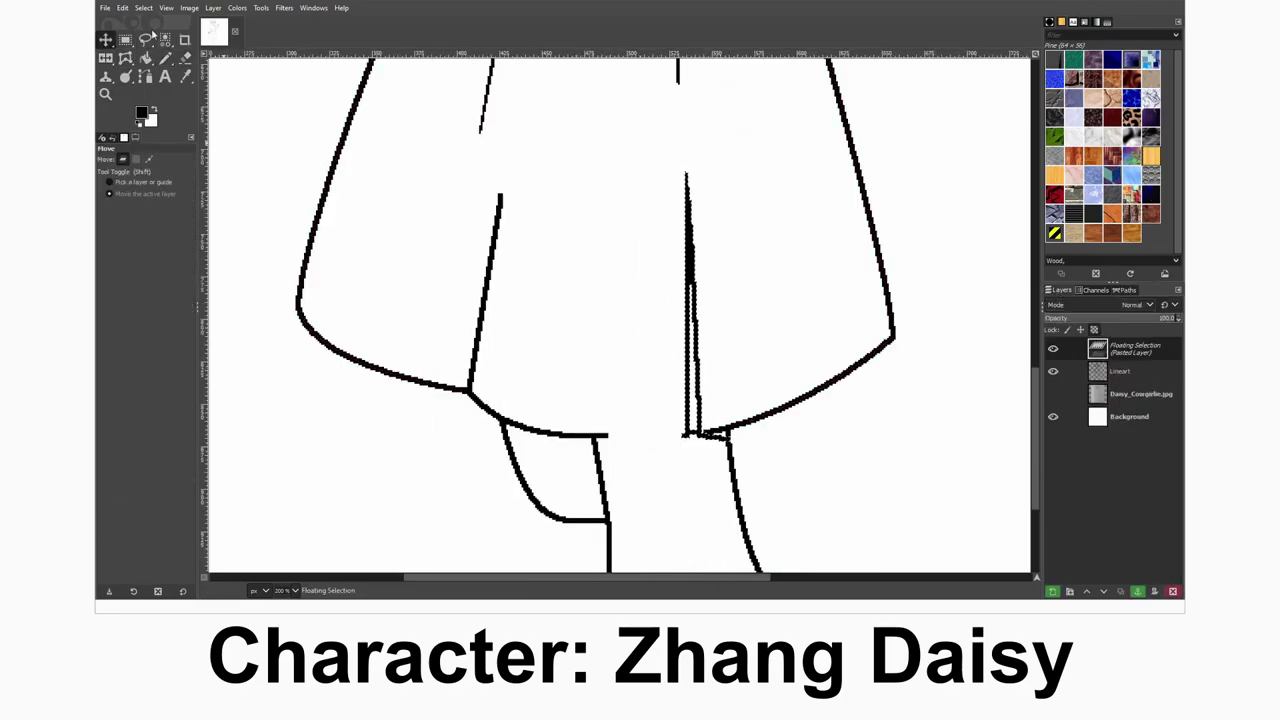
key(r)
key(m)
key(r)
key(m)
key(shift+ctrl+n)
key(r)
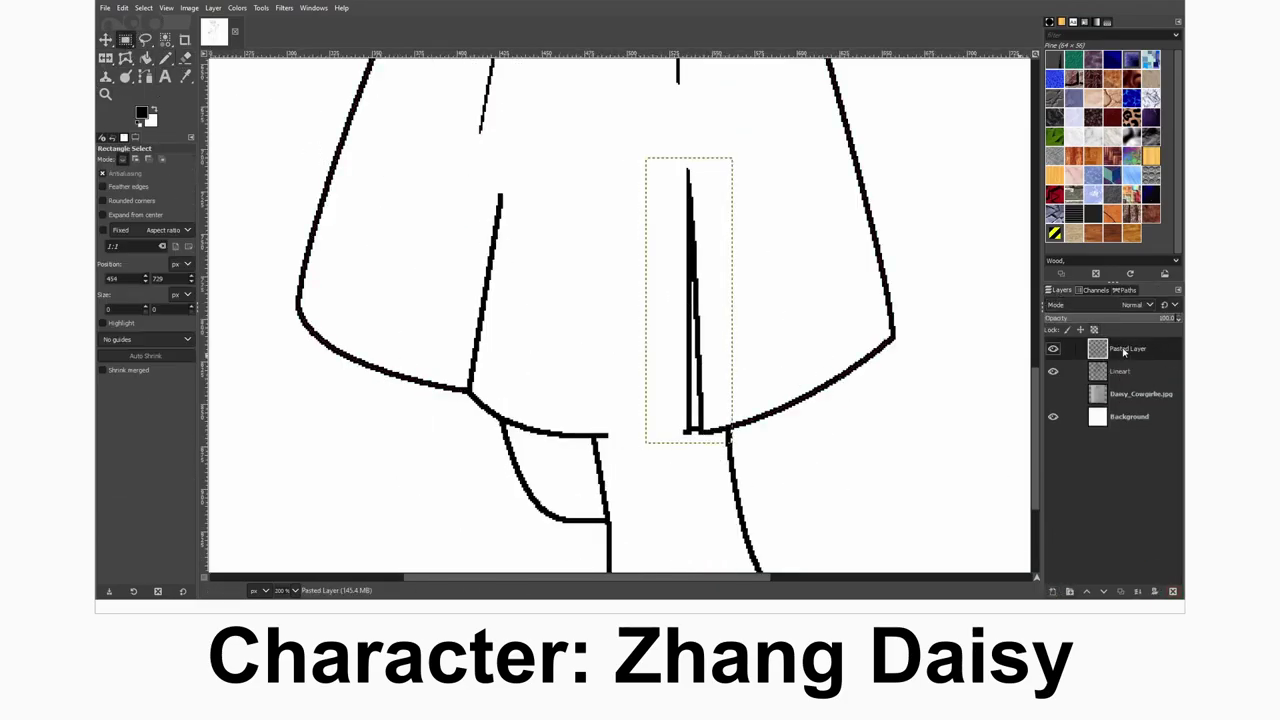
key(ctrl+m)
- Bridge the gap in the skirt hem with a straight pencil line up to the moved pleat
key(n)
scroll(640, 430, up, 3)
click(686, 432)
shift+click(607, 435)
key(shift+ctrl+j)
scroll(648, 422, up, 4)
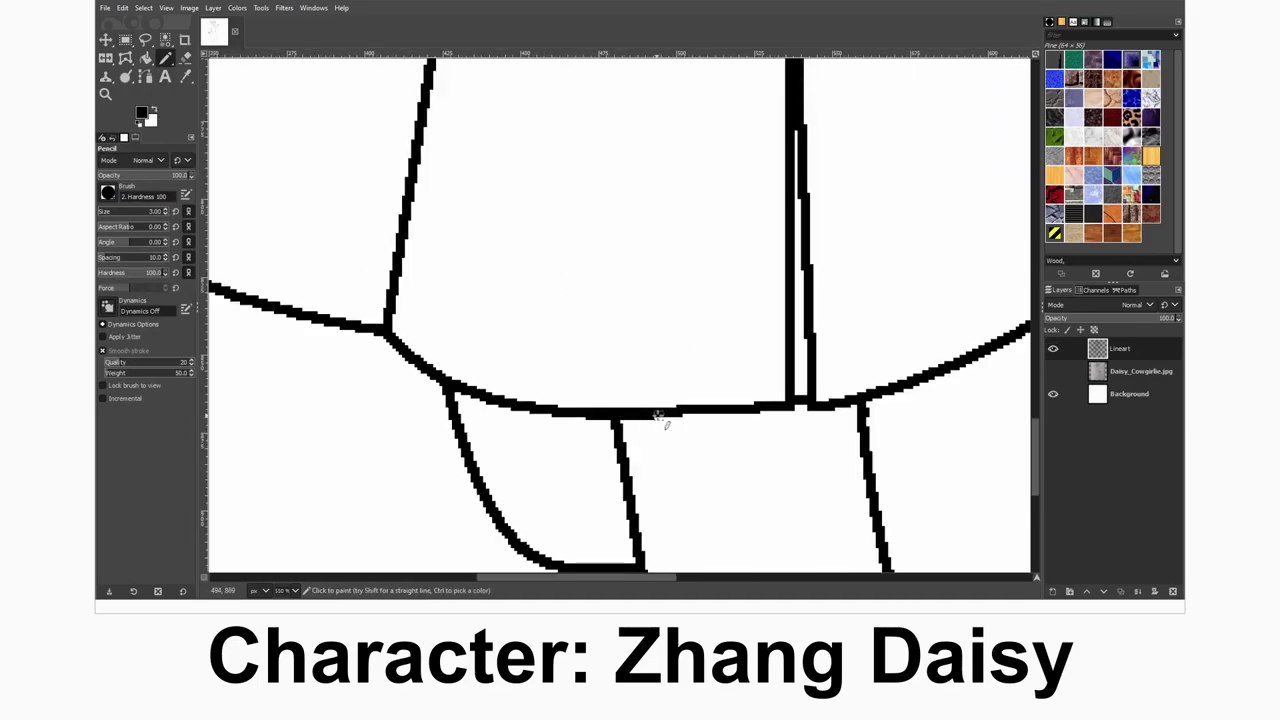
- Delete the flat middle section of the skirt hem using a freehand selection
key(f)
click(601, 432)
click(794, 410)
click(772, 368)
double_click(582, 400)
key(Delete)
- Lay a downward-curving path across the gap in the skirt hem and stroke it in black
key(b)
click(572, 413)
click(790, 408)
click(145, 246)
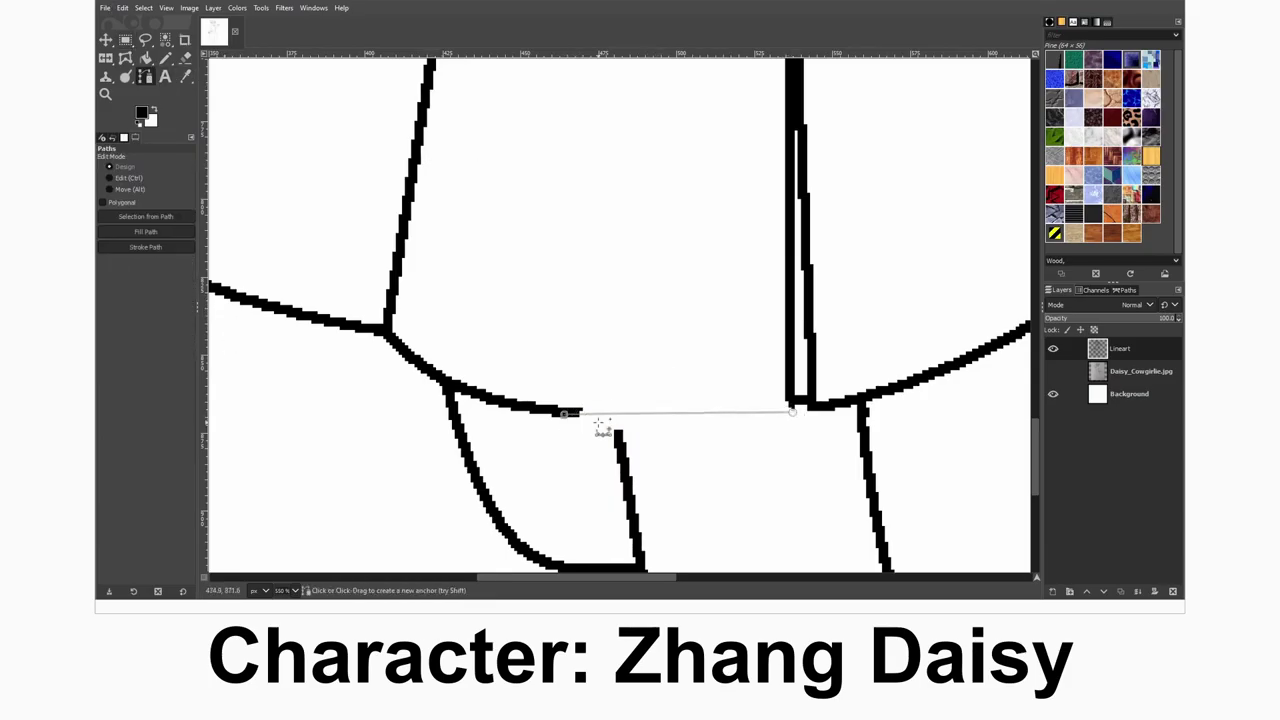
key(Return)
key(n)
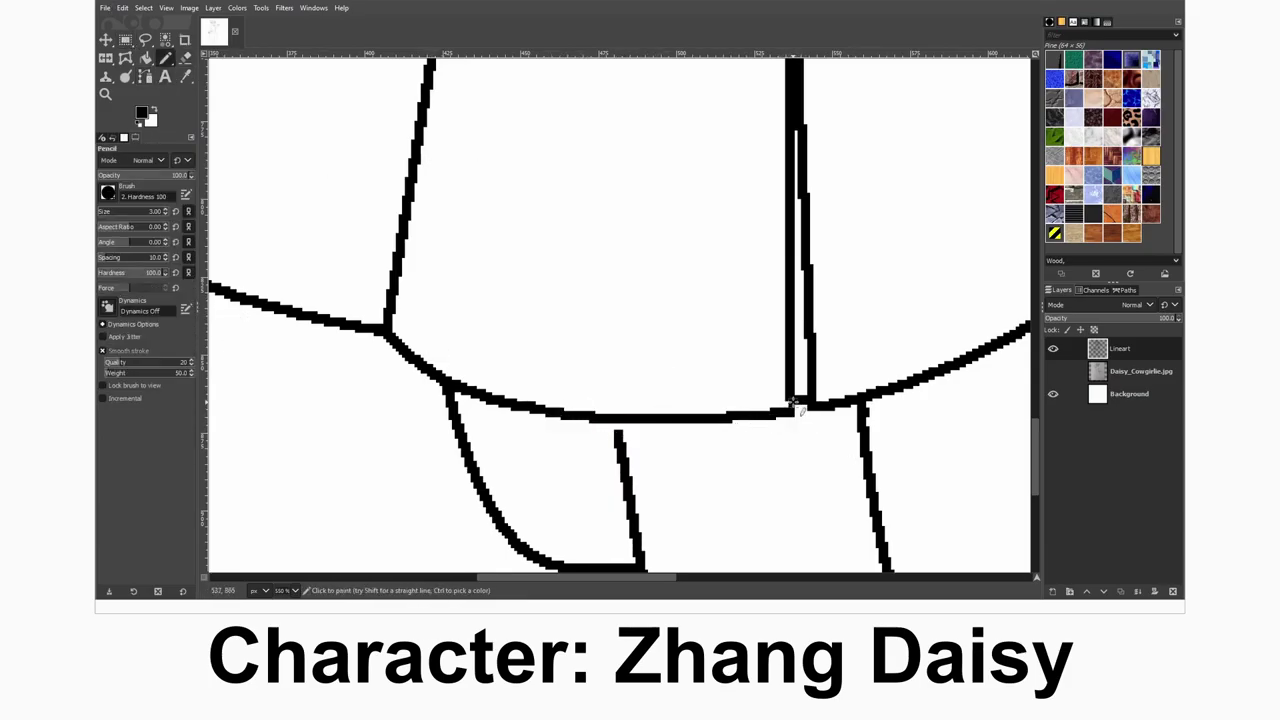
key(shift+ctrl+j)
- Tidy the line art around the flower basket and the skirt's side with the pencil and eraser
scroll(688, 210, up, 8)
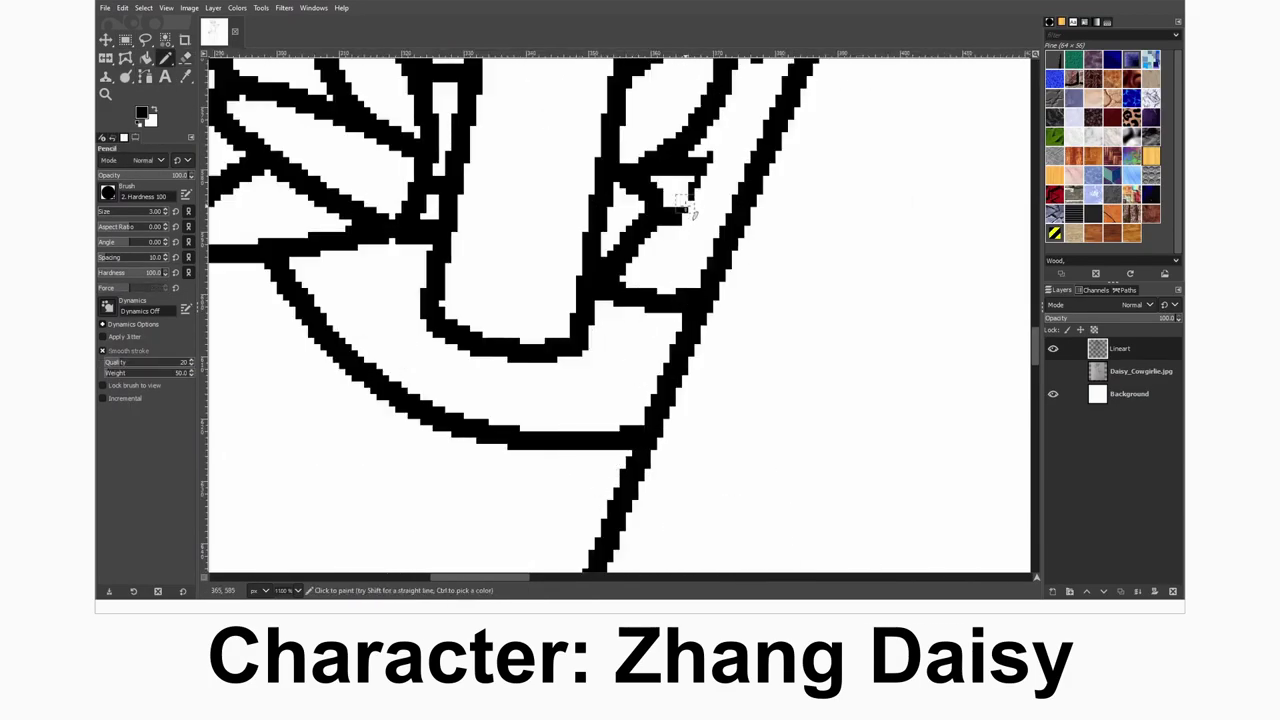
scroll(686, 208, up, 6)
key(shift+e)
key(1)
key(shift+ctrl+j)
scroll(663, 449, up, 8)
key(n)
scroll(700, 450, down, 8)
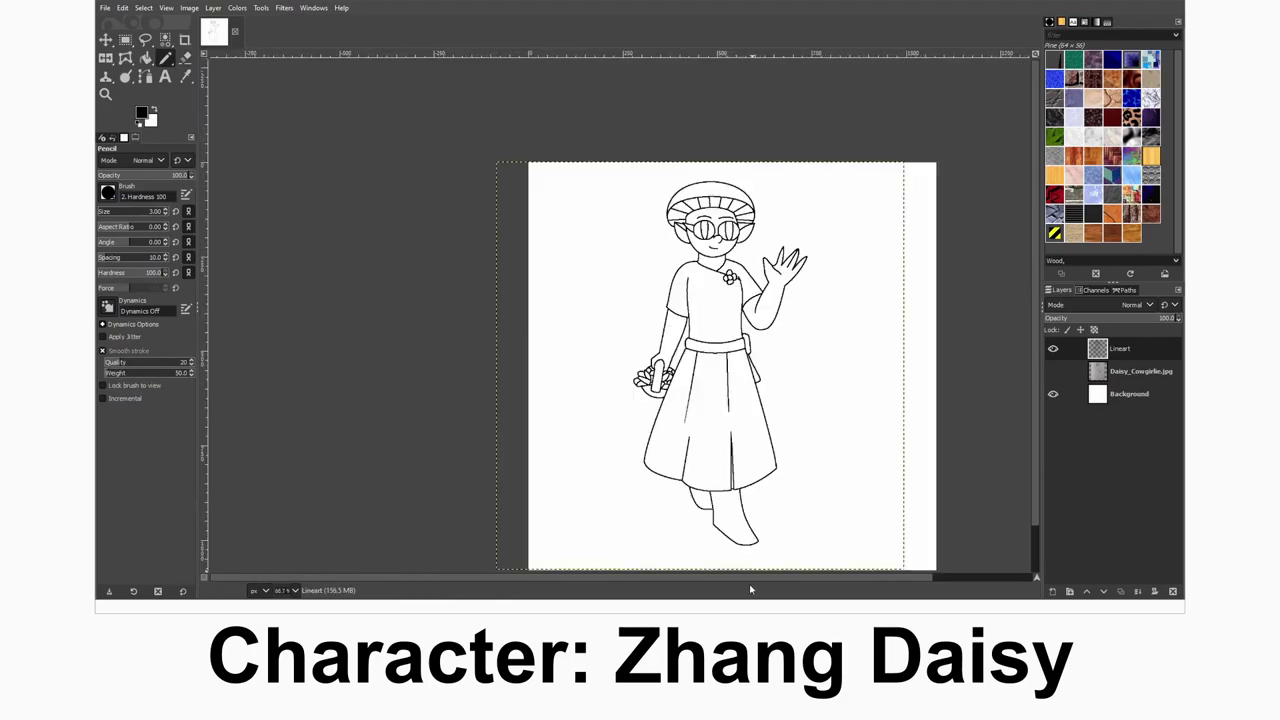
- Flip the line art horizontally and refine the nose line beneath the glasses bridge with the pencil and eraser
key(shift+ctrl+j)
key(shift+f)
click(660, 315)
key(shift+e)
scroll(600, 265, up, 8)
scroll(600, 265, down, 6)
scroll(671, 323, up, 6)
click(598, 266)
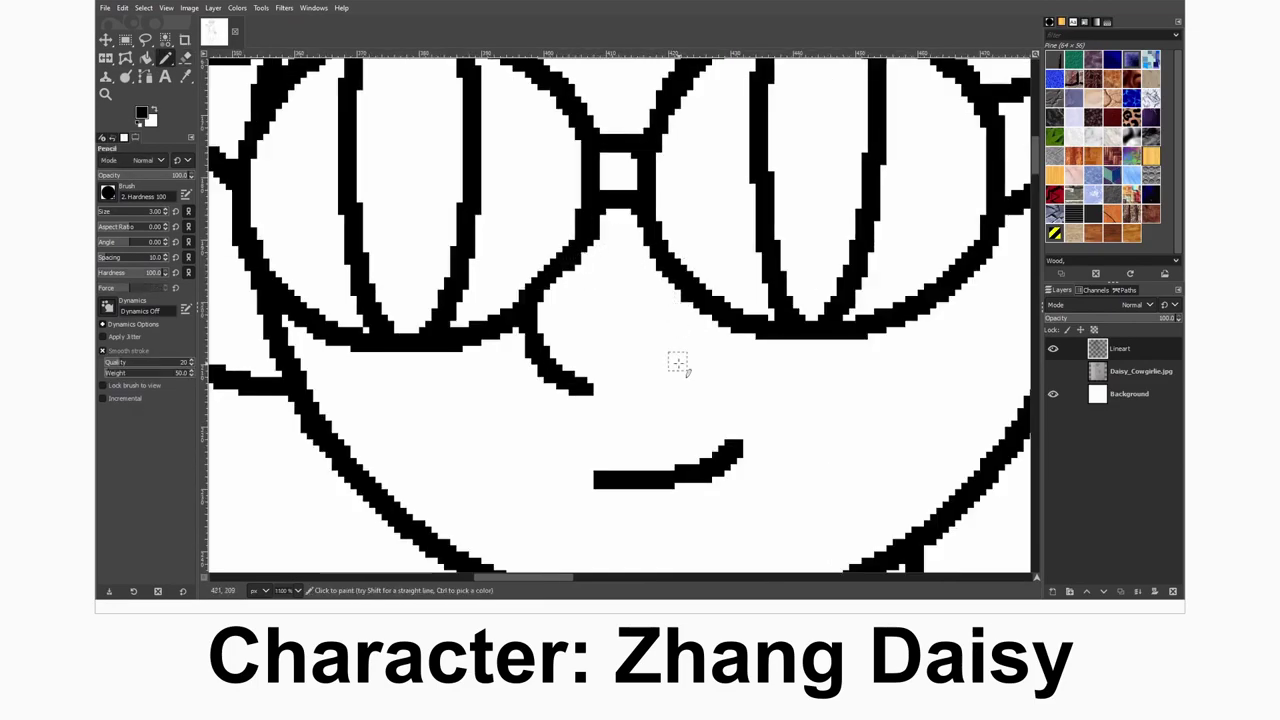
scroll(670, 330, down, 6)
scroll(665, 250, up, 5)
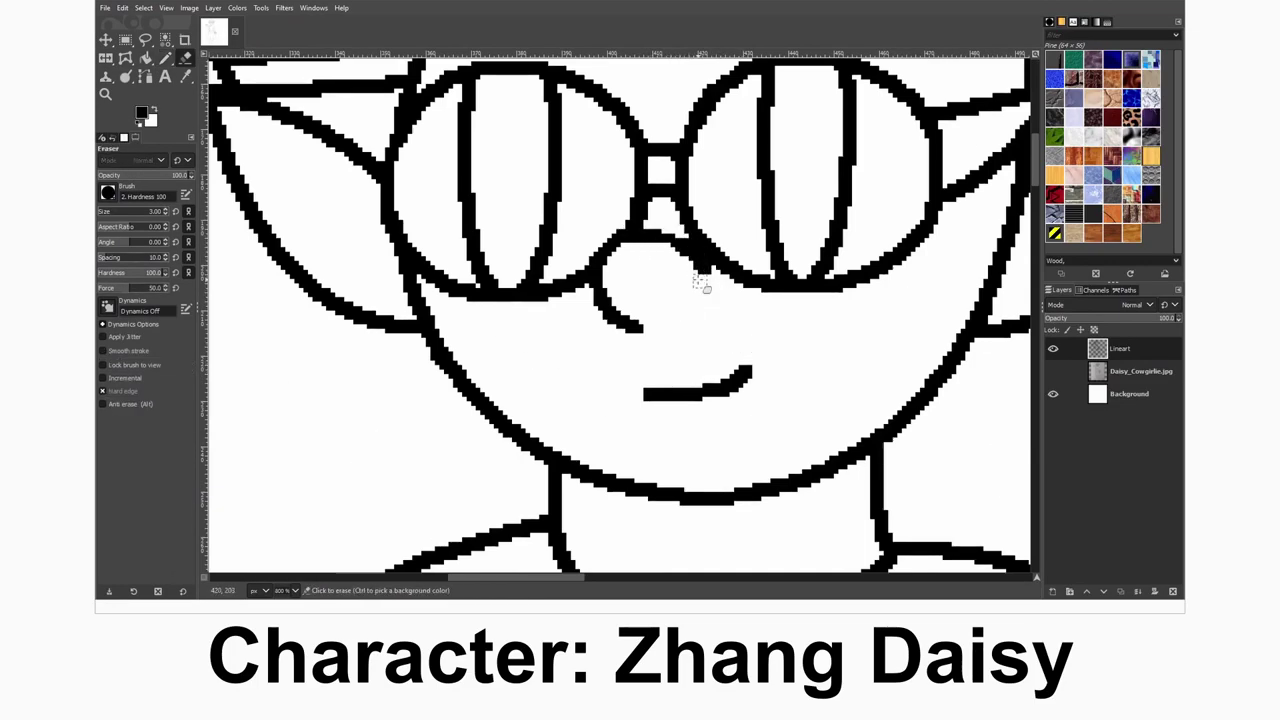
scroll(700, 300, down, 6)
scroll(697, 200, up, 6)
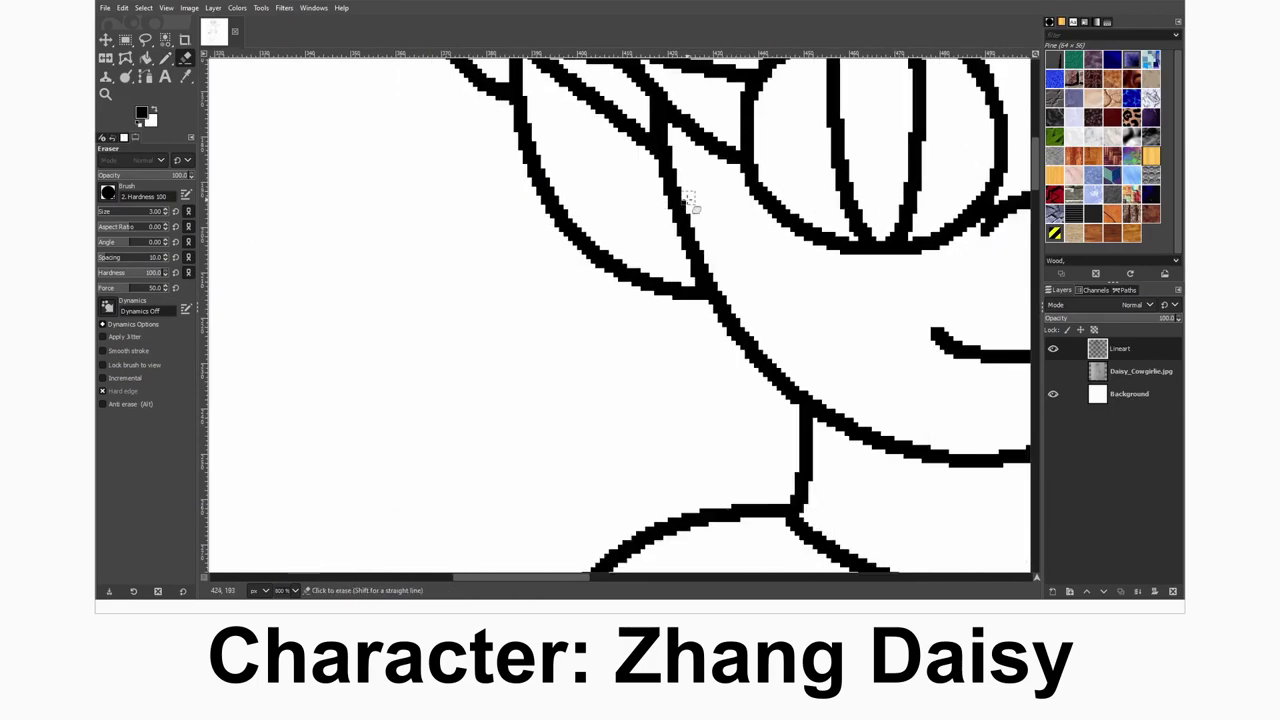
scroll(697, 200, down, 7)
- Save the file, duplicate the Lineart layer and name the copy Colored
key(ctrl+s)
key(shift+ctrl+d)
double_click(1128, 349)
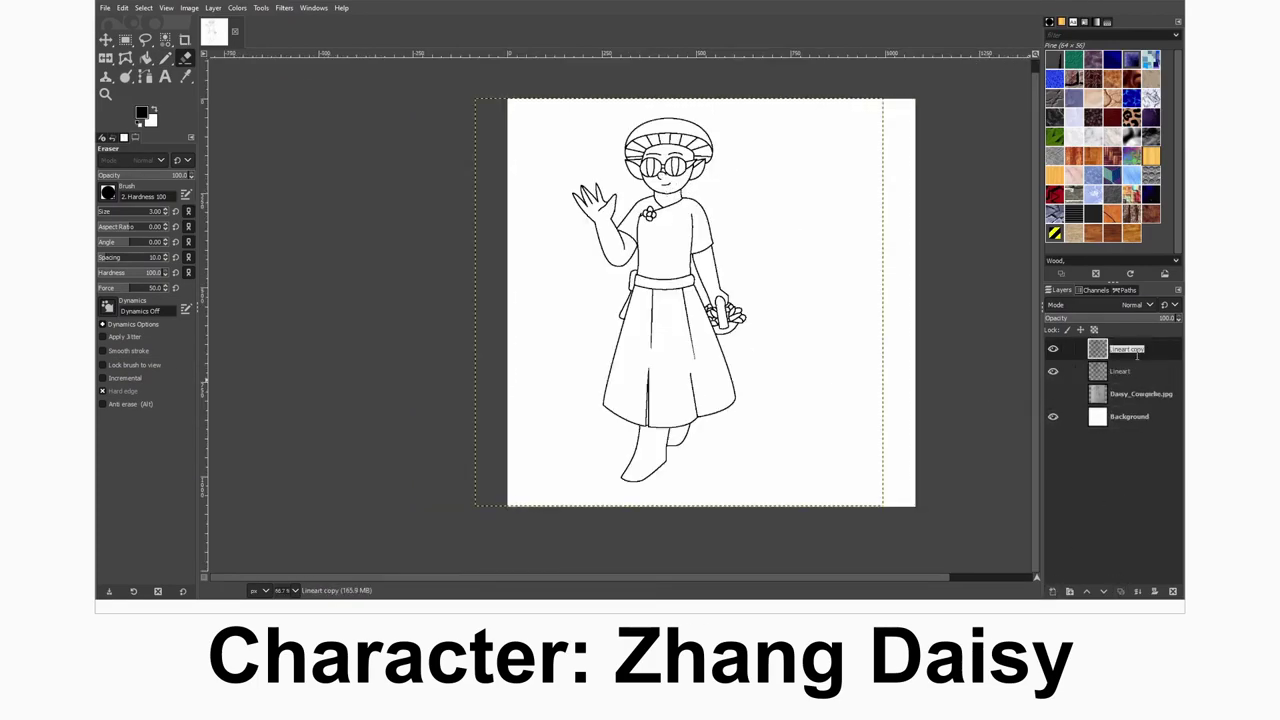
- Paste the red mooshroom image as a layer named Color references, scaled down and placed at the canvas's upper right
key(ctrl+v)
key(shift+s)
drag(564, 457, 803, 277)
key(Escape)
text(Color references)
key(Return)
click(680, 300)
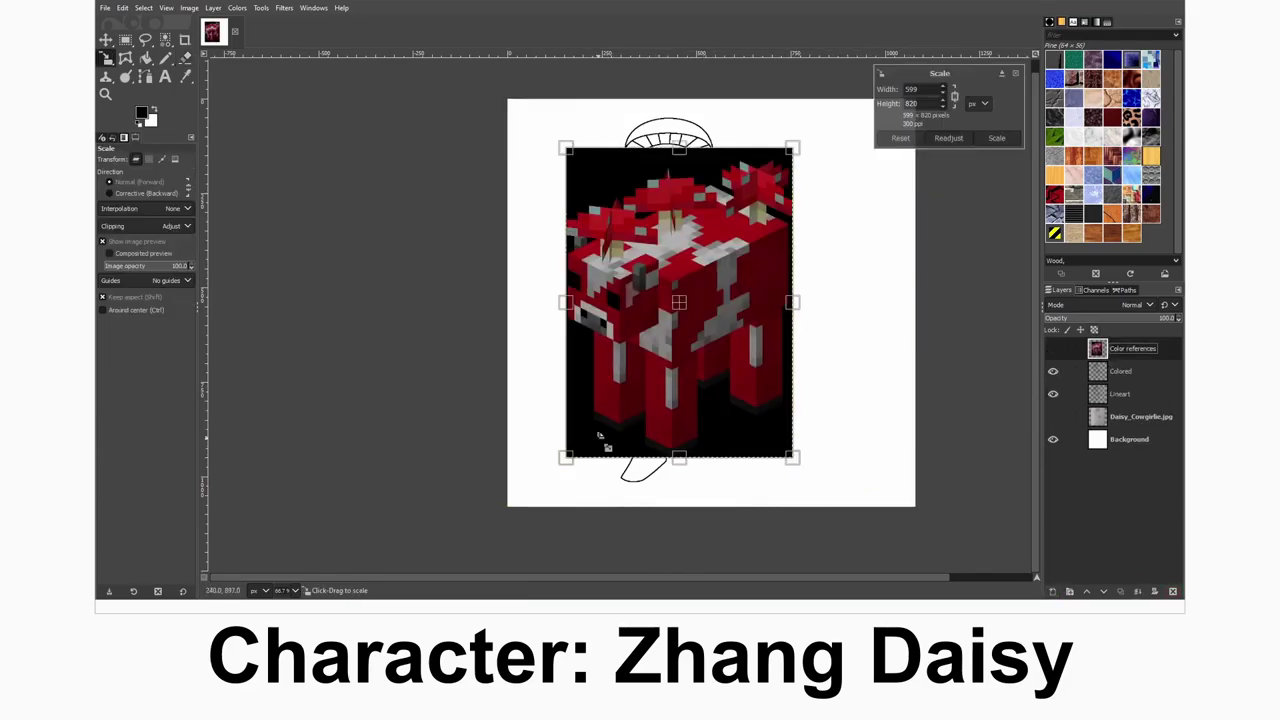
drag(566, 456, 800, 234)
key(Return)
- Paste the panda image, place it at the canvas's lower right and anchor it to the Color references layer
key(ctrl+v)
drag(835, 367, 757, 364)
key(Return)
key(ctrl+h)
key(r)
click(185, 77)
scroll(885, 150, up, 2)
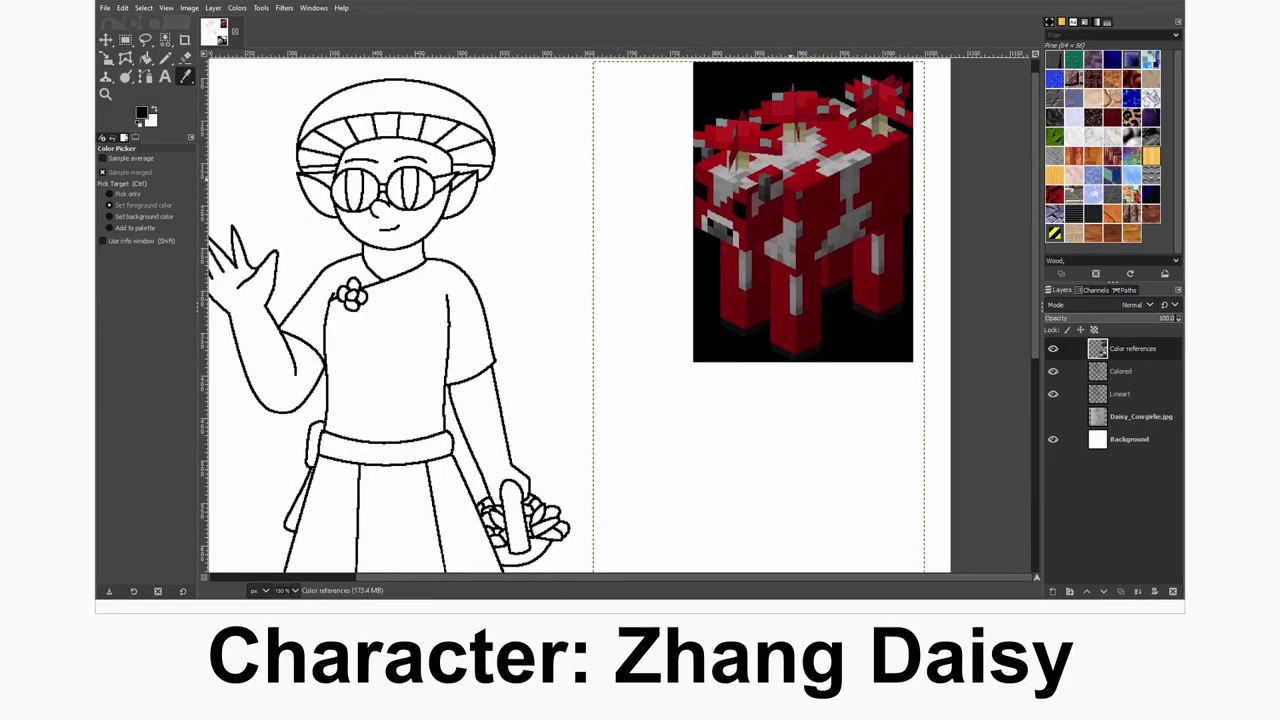
- Paste the potted daisy image and place it between the mooshroom and panda references
key(ctrl+v)
drag(312, 136, 623, 381)
key(Return)
key(r)
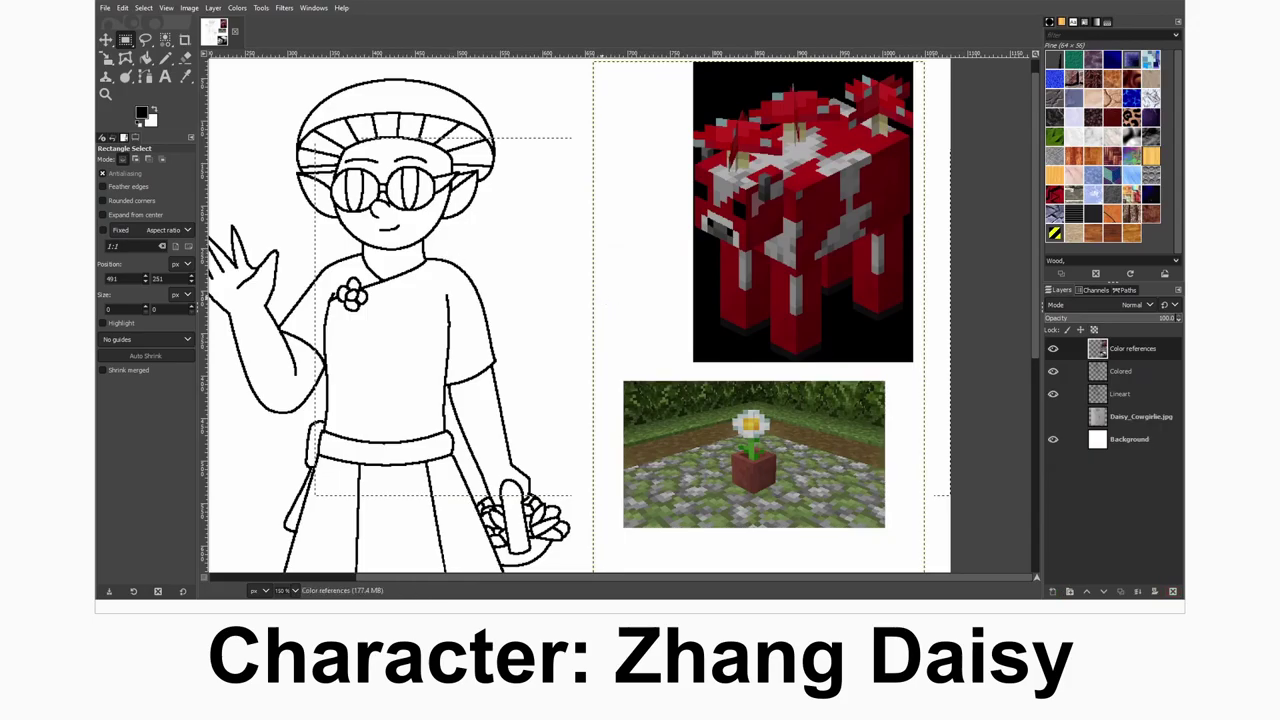
key(shift+ctrl+j)
scroll(500, 300, up, 4)
- Delete the Colored layer
key(o)
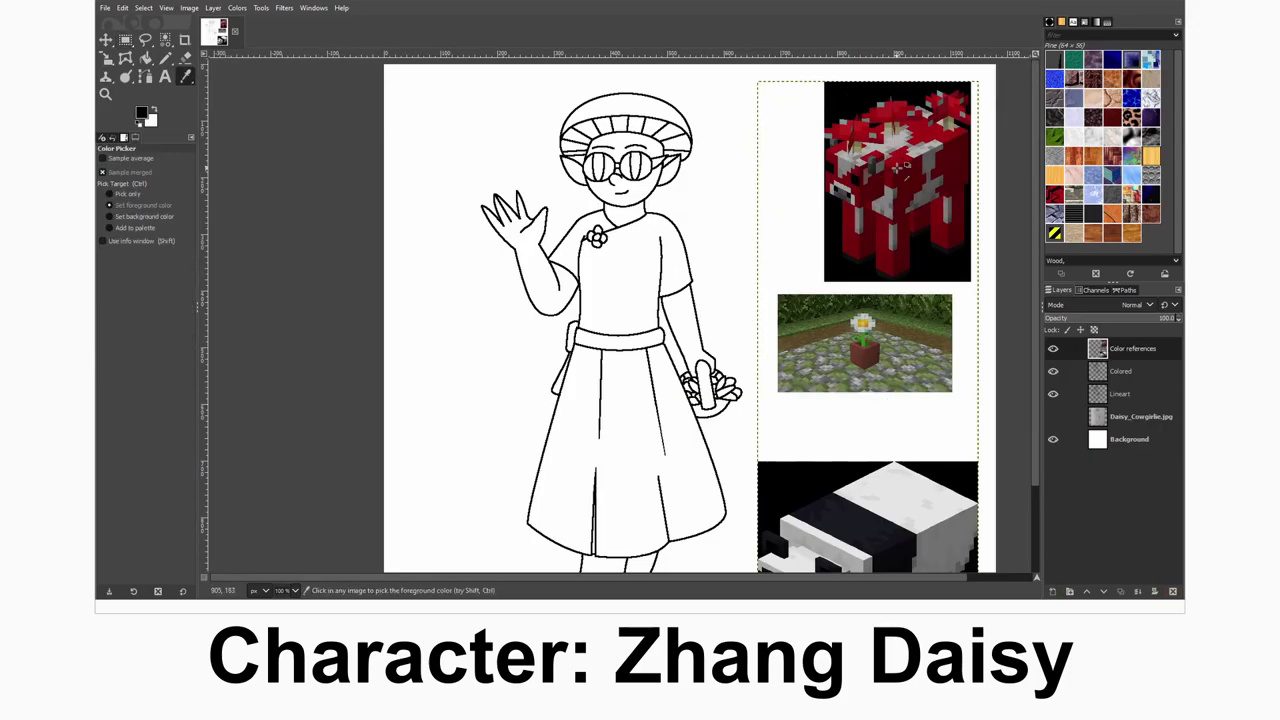
click(1120, 371)
click(1173, 591)
- Stroke black curved paths from the mushroom cap's sides behind the ears to the chin, and erase overlapping lines
key(b)
scroll(900, 423, up, 2)
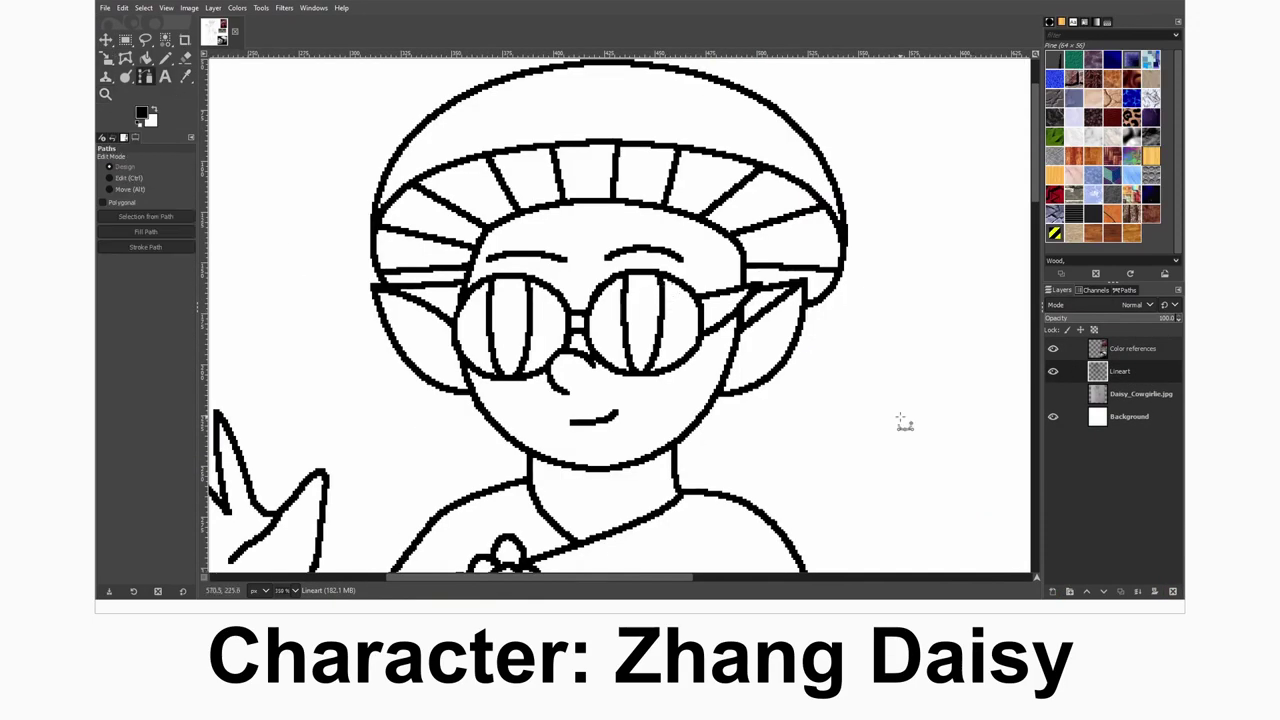
drag(608, 470, 822, 423)
click(830, 290)
key(n)
key(b)
drag(587, 478, 466, 451)
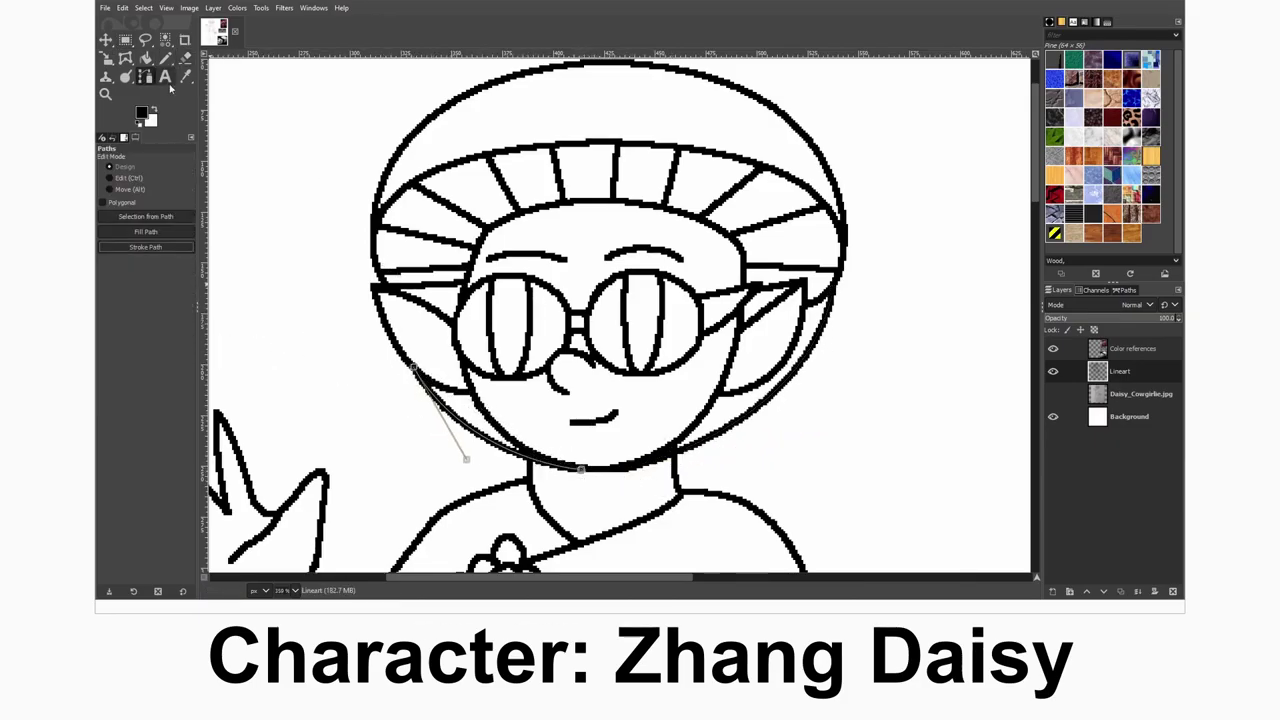
key(shift+e)
scroll(586, 445, up, 4)
key(1)
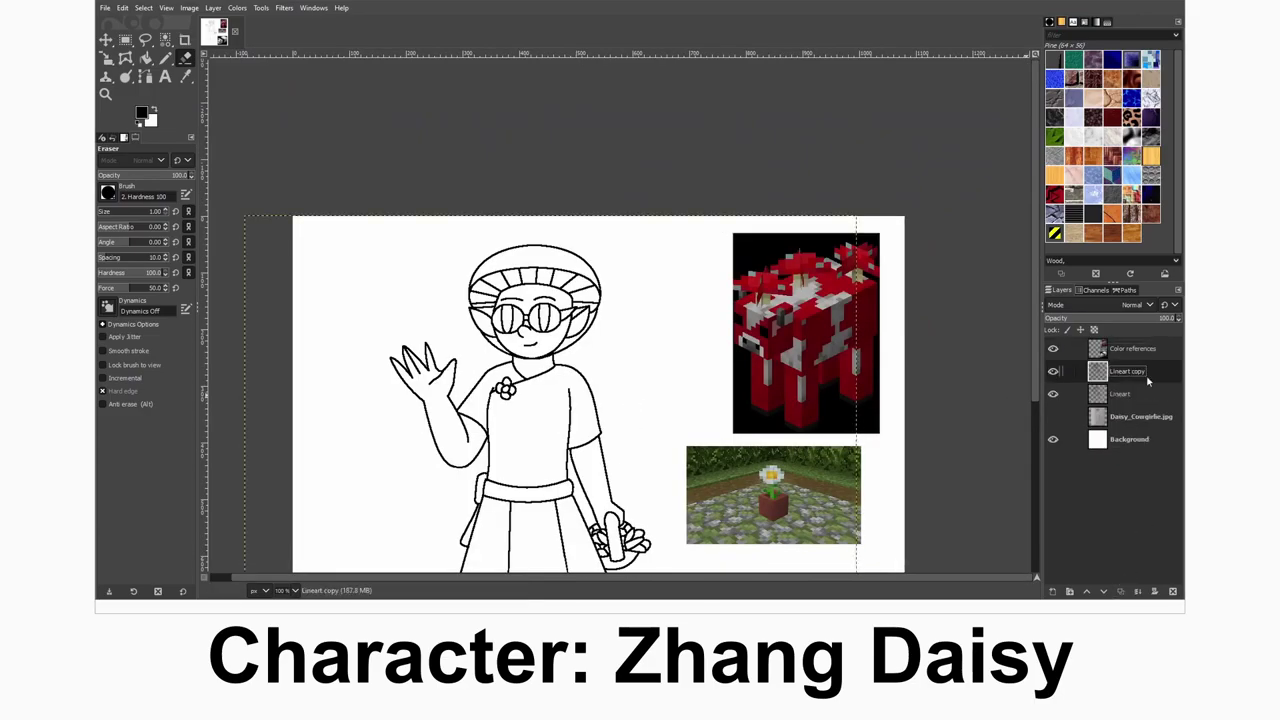
- Duplicate the Lineart layer as Colored and fill the segments under the mushroom cap with olive
click(1128, 355)
click(1120, 371)
key(shift+b)
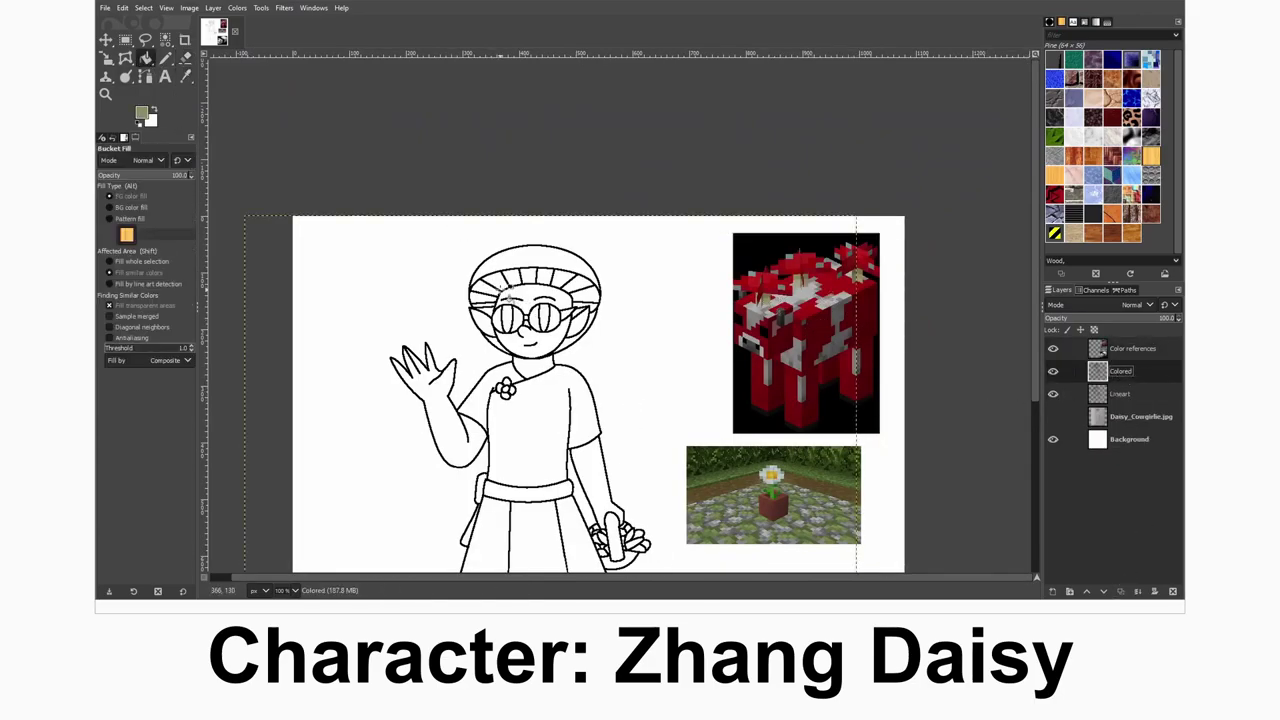
scroll(530, 300, up, 3)
click(500, 295)
click(570, 292)
scroll(530, 300, down, 3)
- Try filling the chest flower with orange petals and a yellow centre using colours picked from the potted daisy
key(o)
scroll(620, 320, down, 3)
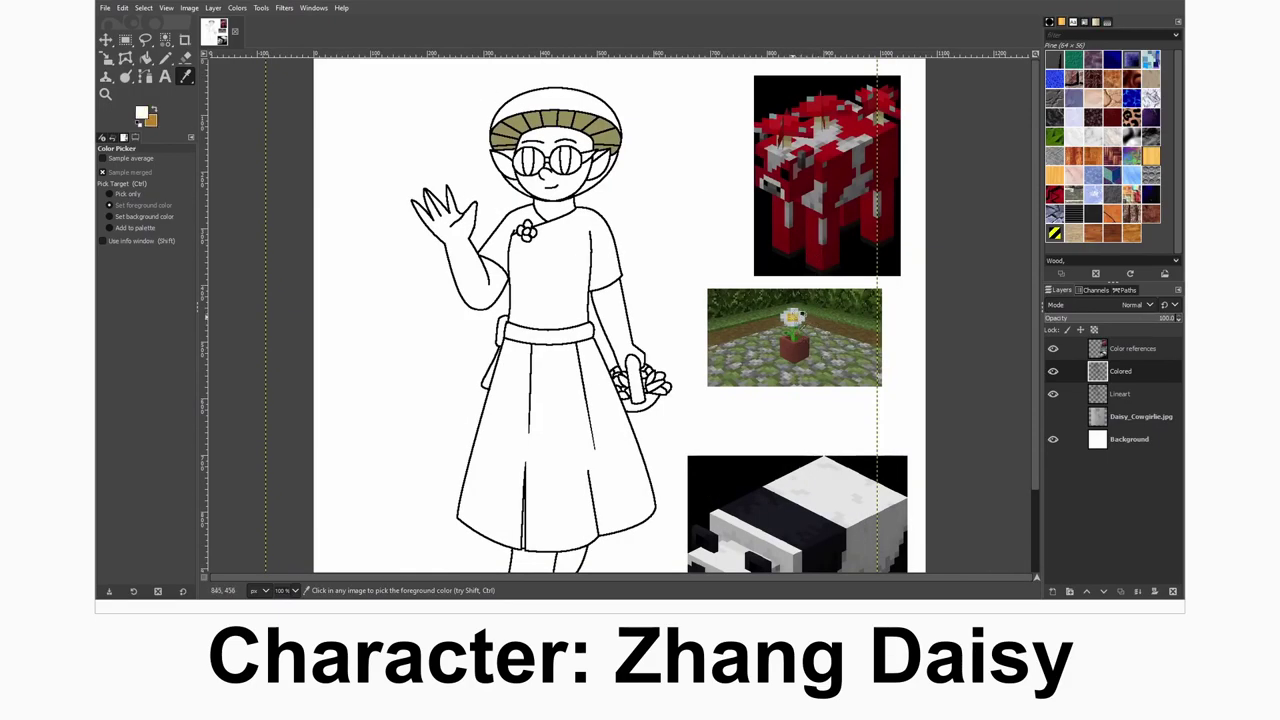
key(shift+b)
ctrl+click(792, 316)
click(525, 232)
scroll(525, 232, up, 2)
scroll(442, 184, up, 2)
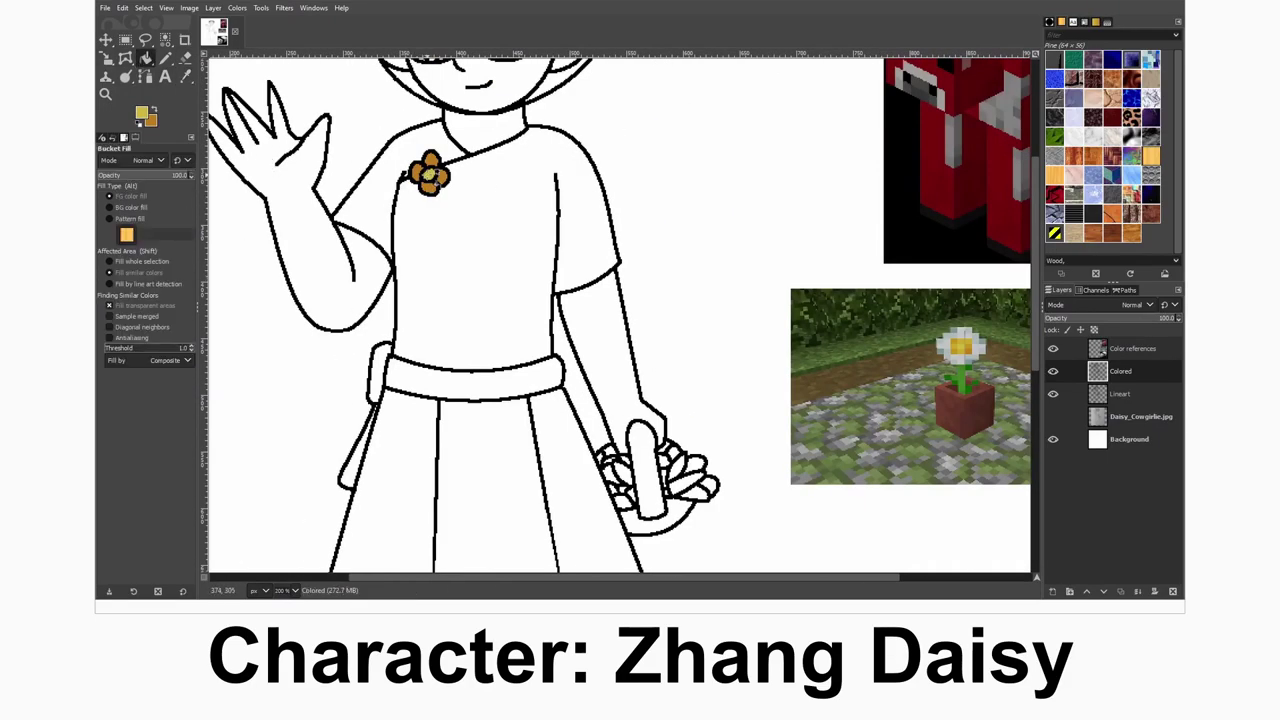
scroll(620, 315, down, 2)
scroll(620, 315, up, 2)
key(o)
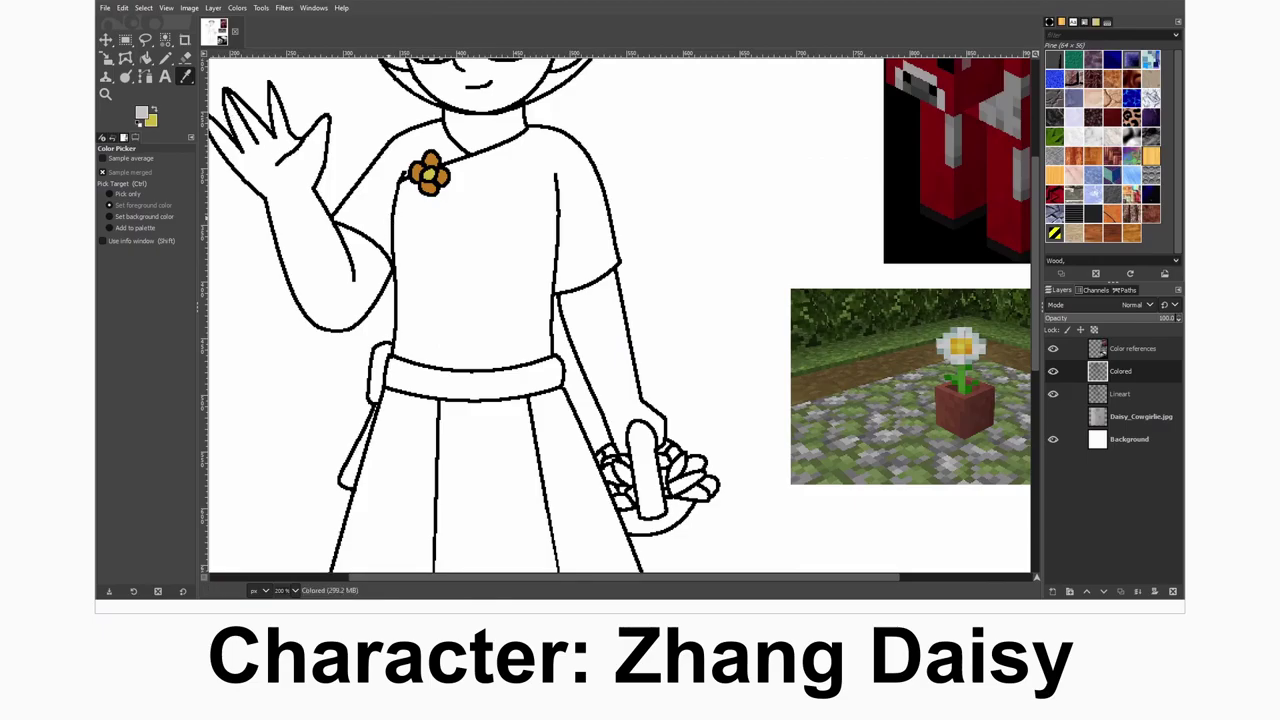
- Add a daisy image on black to the references and fill the chest and basket flowers with its white and yellow
key(Page_Up)
click(830, 497)
key(x)
key(shift+b)
key(Page_Down)
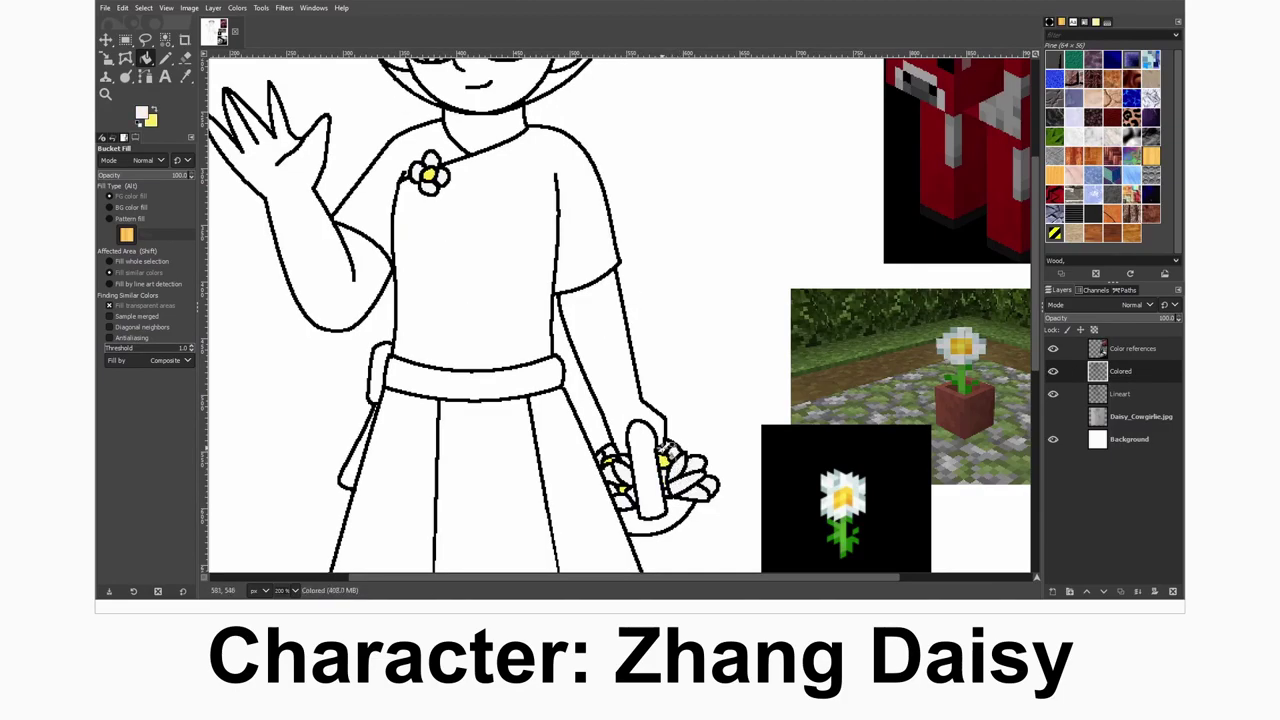
- Pick the reddish brown from the reference flower pot and fill the basket and its handle
scroll(663, 458, down, 3)
key(o)
click(1009, 187)
key(shift+b)
scroll(706, 443, up, 3)
click(645, 470)
- Fill the areas behind the ears olive and start colouring the ears with dark tones picked from the mooshroom
scroll(530, 278, down, 5)
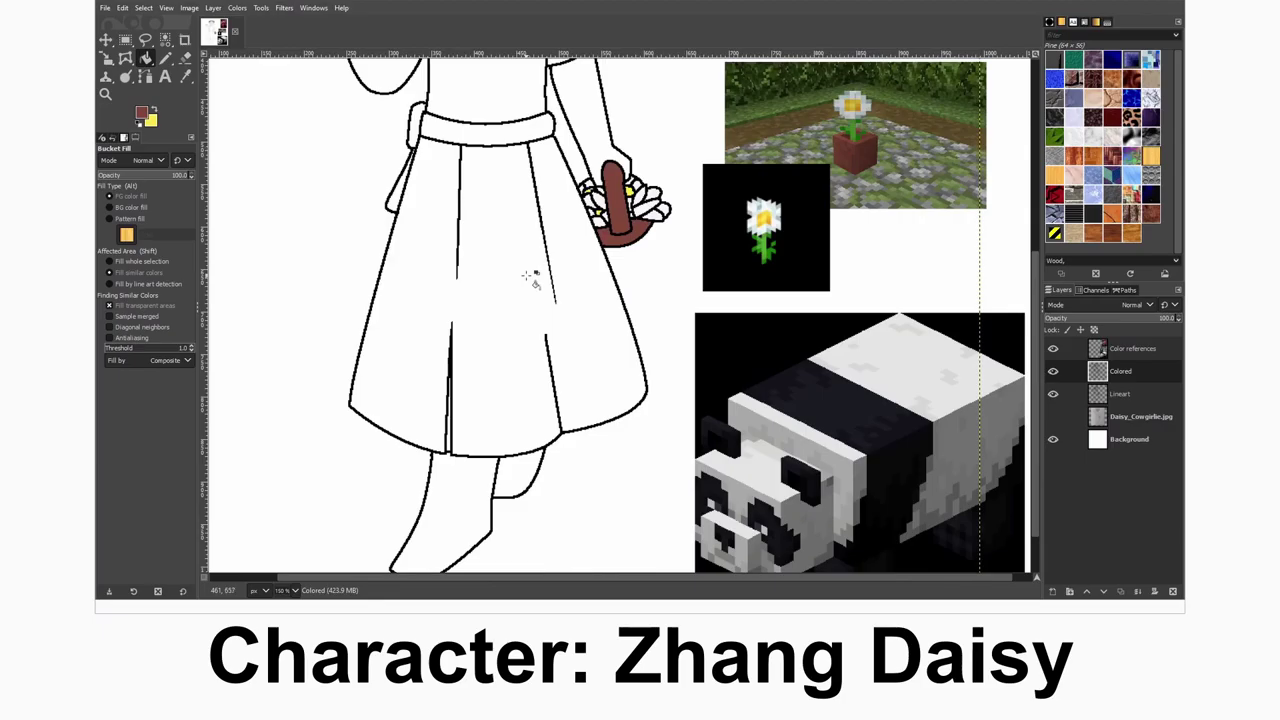
scroll(530, 278, down, 3)
scroll(470, 160, up, 3)
key(o)
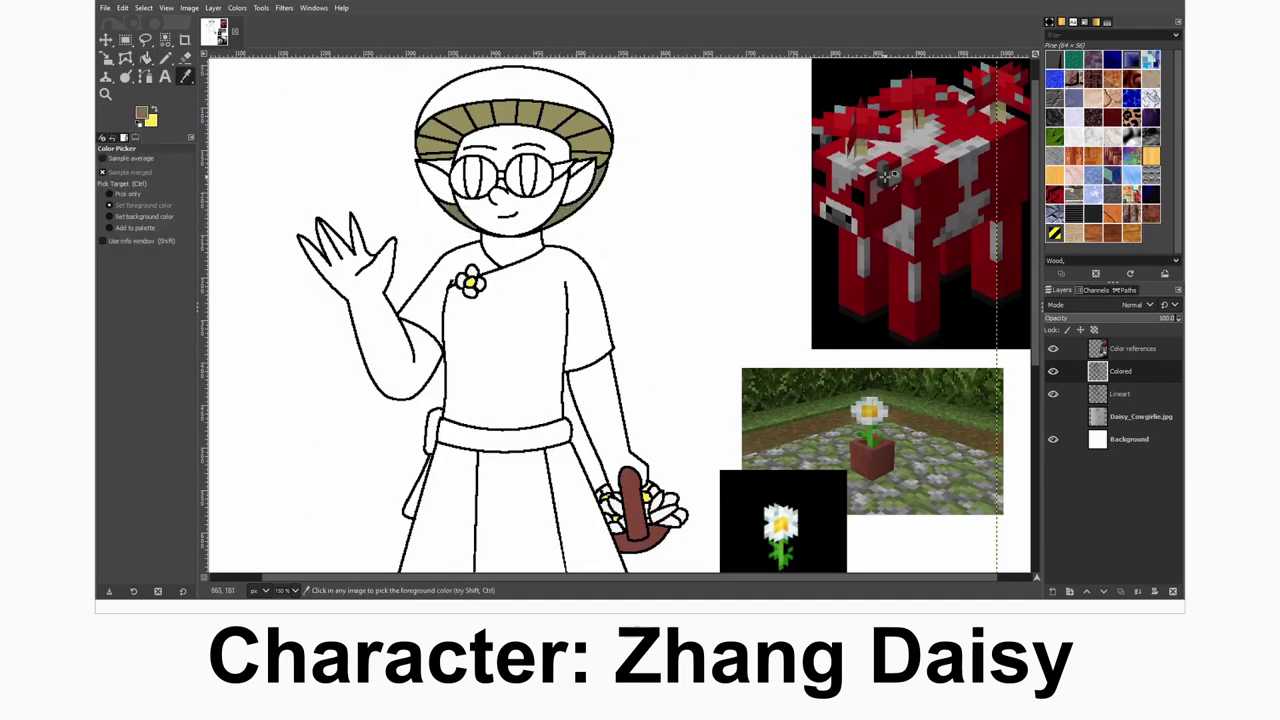
click(888, 175)
key(shift+b)
key(o)
click(880, 160)
key(shift+b)
click(432, 185)
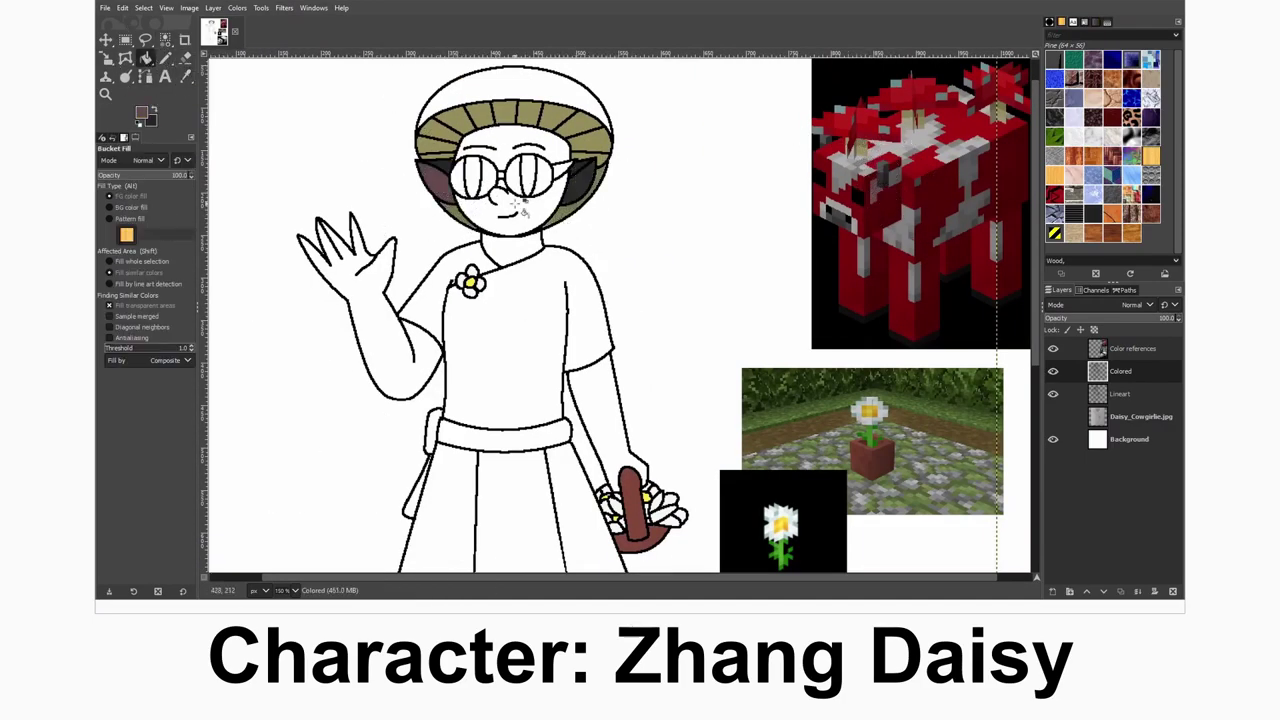
- Finish the mauve ears and fill the glasses with light grey lenses, dark grey slits and dark temples
scroll(538, 205, down, 5)
key(o)
click(880, 195)
scroll(880, 195, up, 6)
scroll(880, 195, down, 2)
key(shift+b)
scroll(548, 90, up, 3)
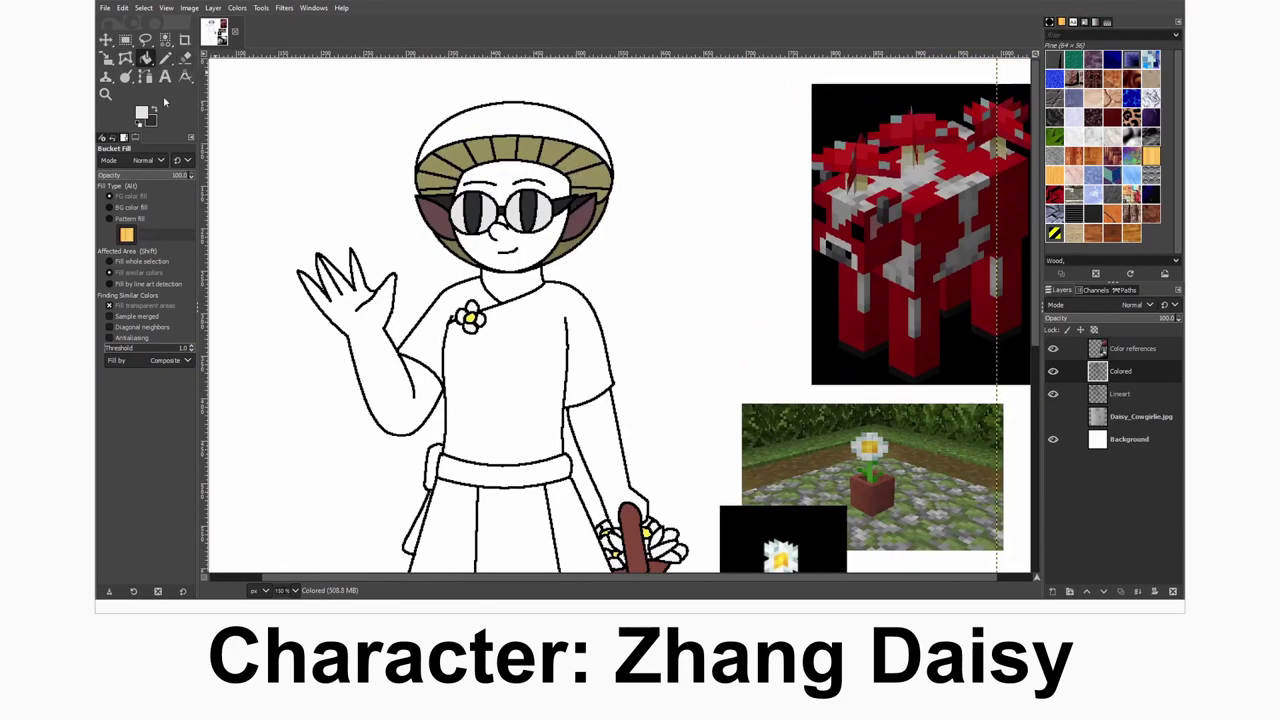
- Add a red mushroom image to the Color references layer and fill the character's mushroom cap with red
click(185, 77)
scroll(620, 315, down, 10)
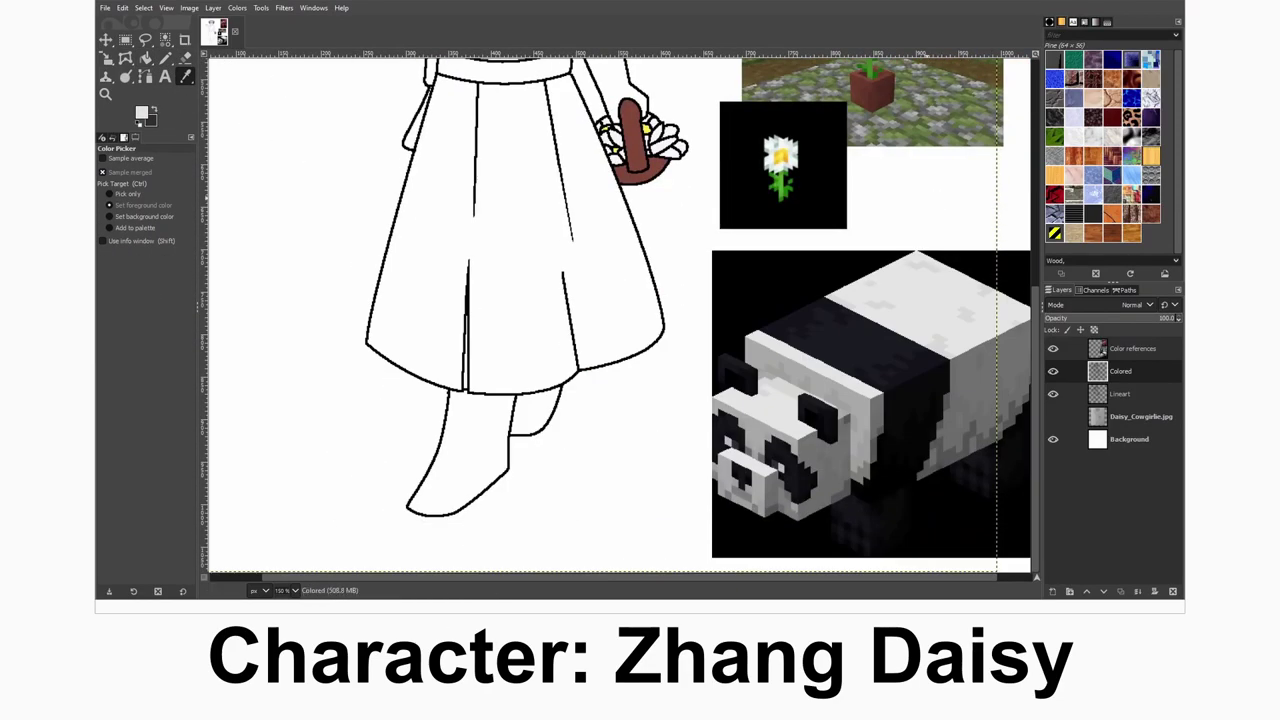
click(1133, 348)
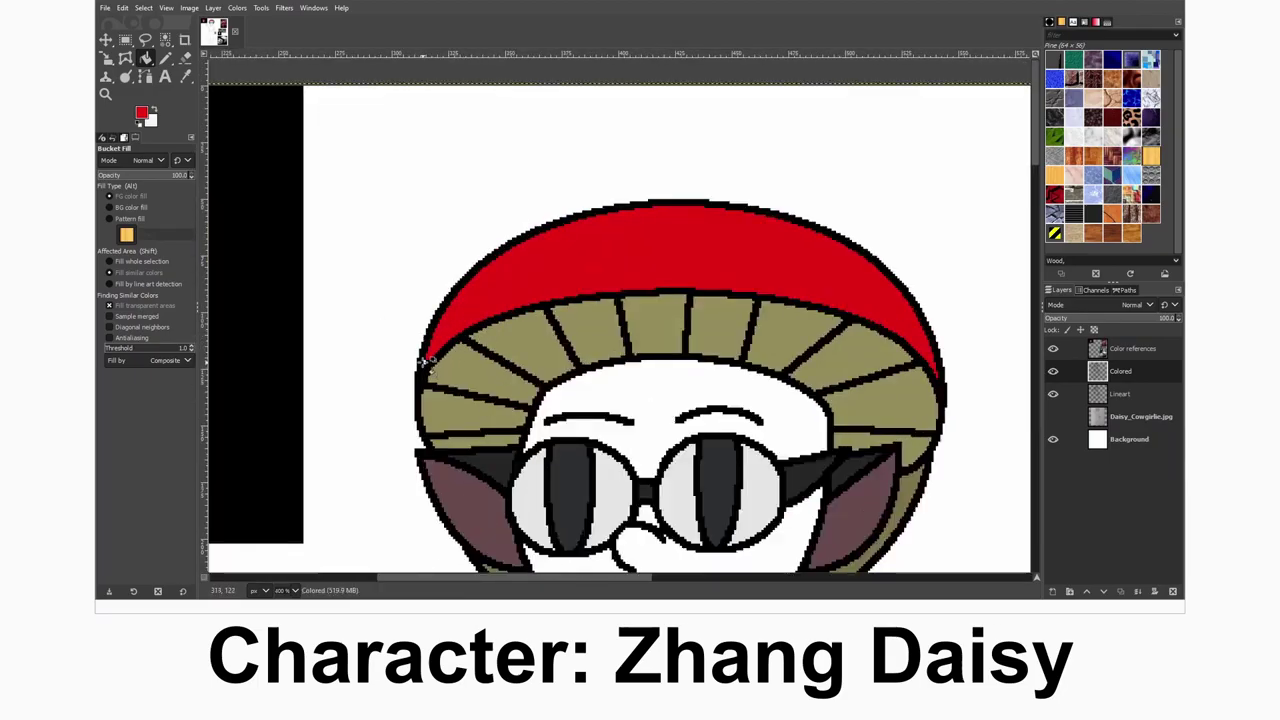
- Outline rounded spots on the red mushroom cap with curved paths and fill them white
key(x)
key(b)
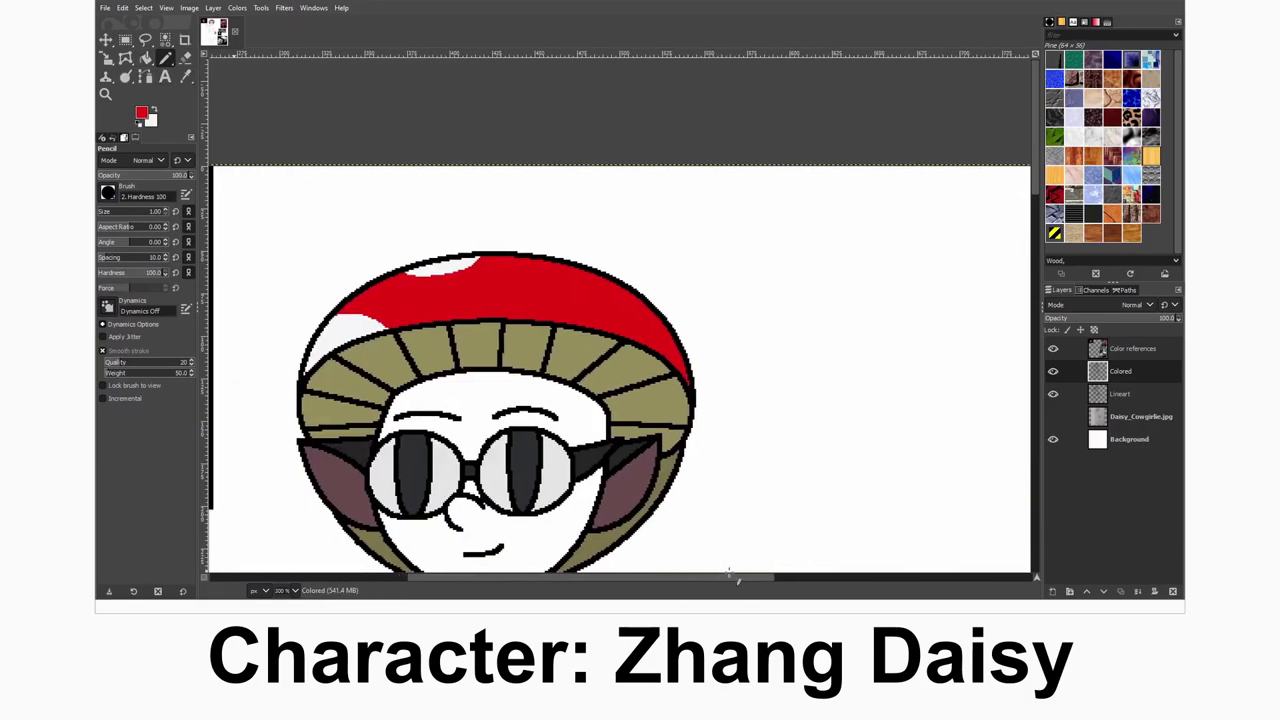
key(b)
click(587, 273)
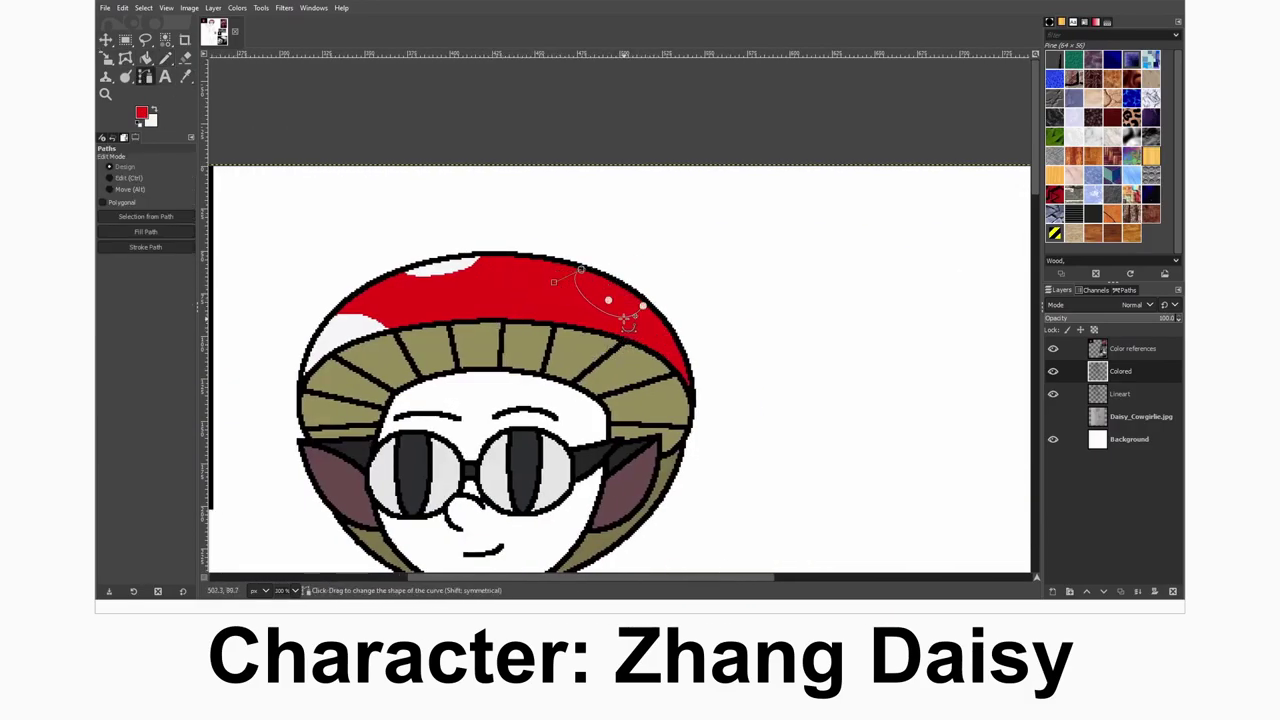
- Fill the shirt bright red, the skirt and sash dark red, the boots near-black and the skin dark grey
key(shift+b)
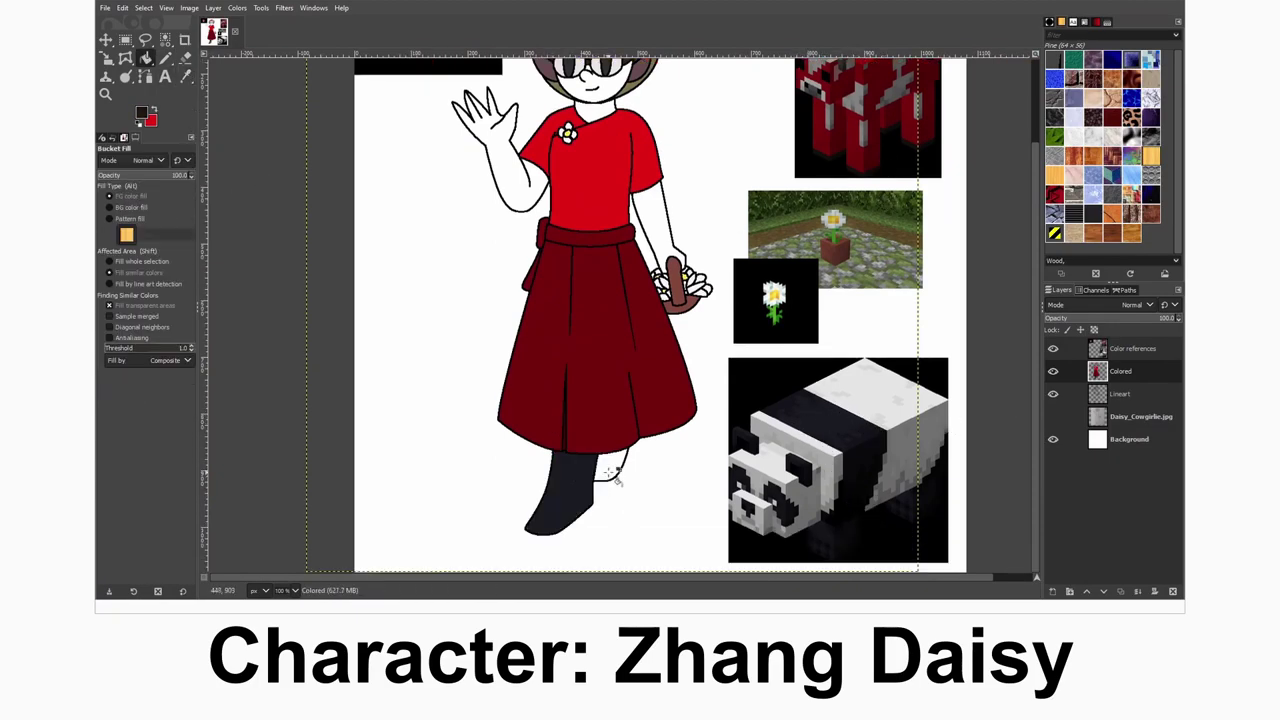
scroll(737, 218, up, 3)
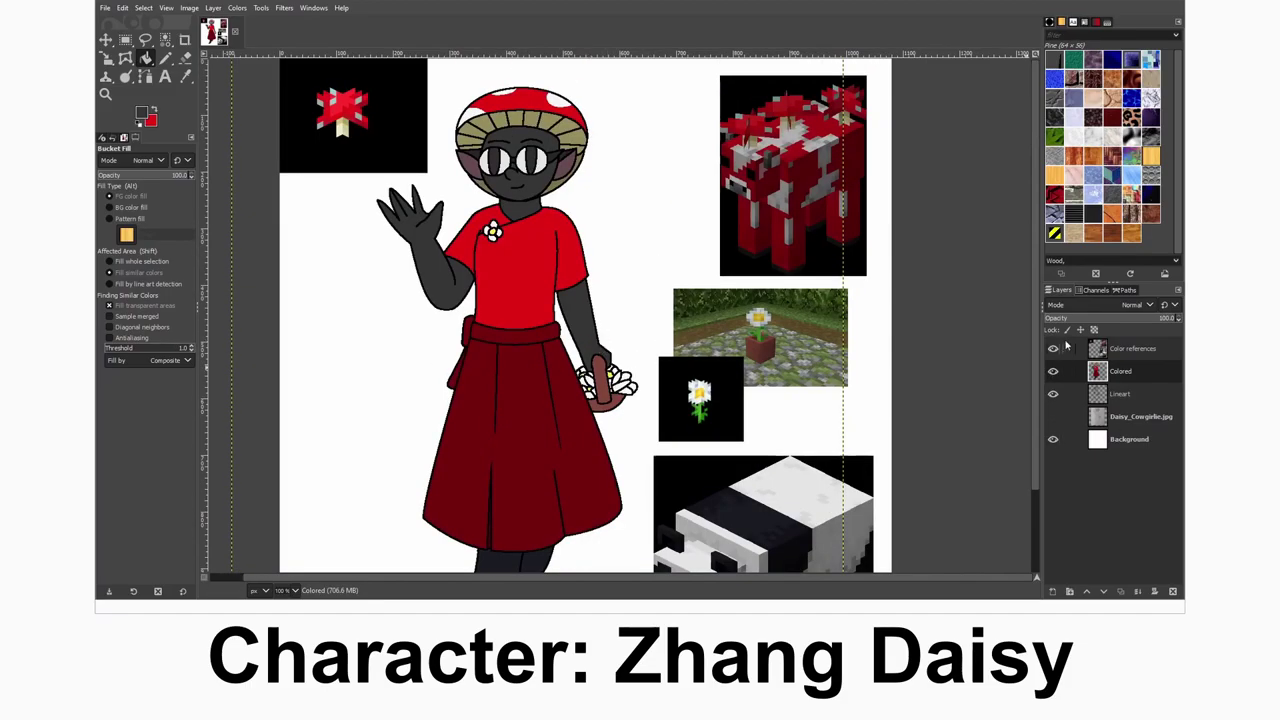
- Hide the Color references and Lineart layers and move the colored character toward the canvas's left side
click(1052, 348)
key(m)
click(126, 39)
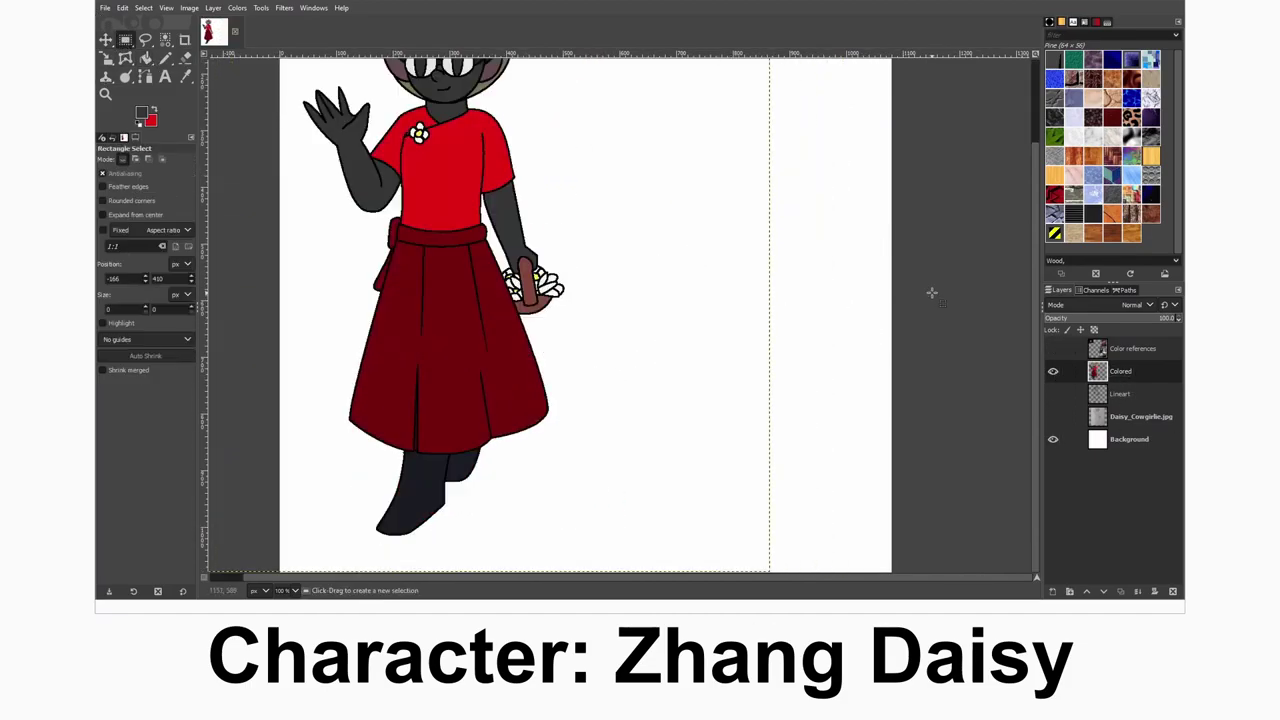
- Reset the colors to black and white and create a centered text box beside the character with the name Daisy
drag(586, 71, 871, 523)
key(d)
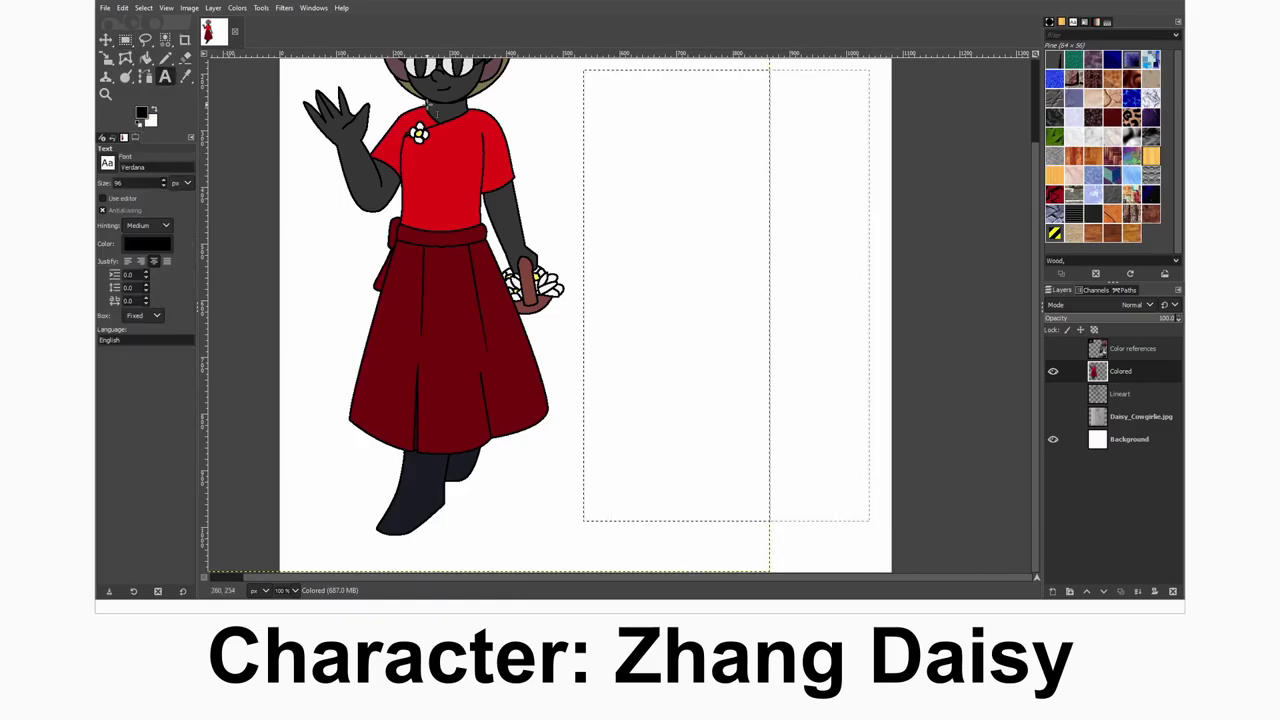
key(ctrl+shift+a)
click(165, 76)
drag(568, 67, 878, 535)
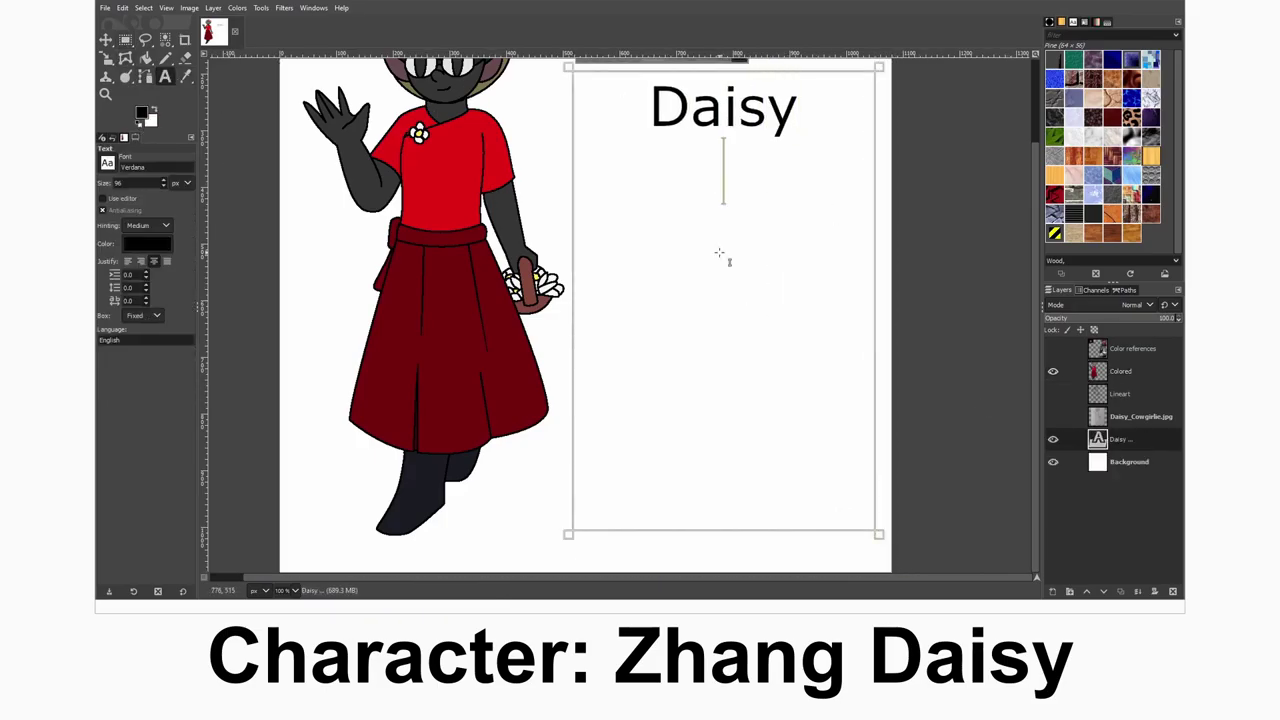
- Add the lines Mooshroom, x and Panda below the name, widening the text box to fit Mooshroom on one line and shortening its height
scroll(719, 253, up, 2)
scroll(719, 253, down, 2)
scroll(715, 256, up, 2)
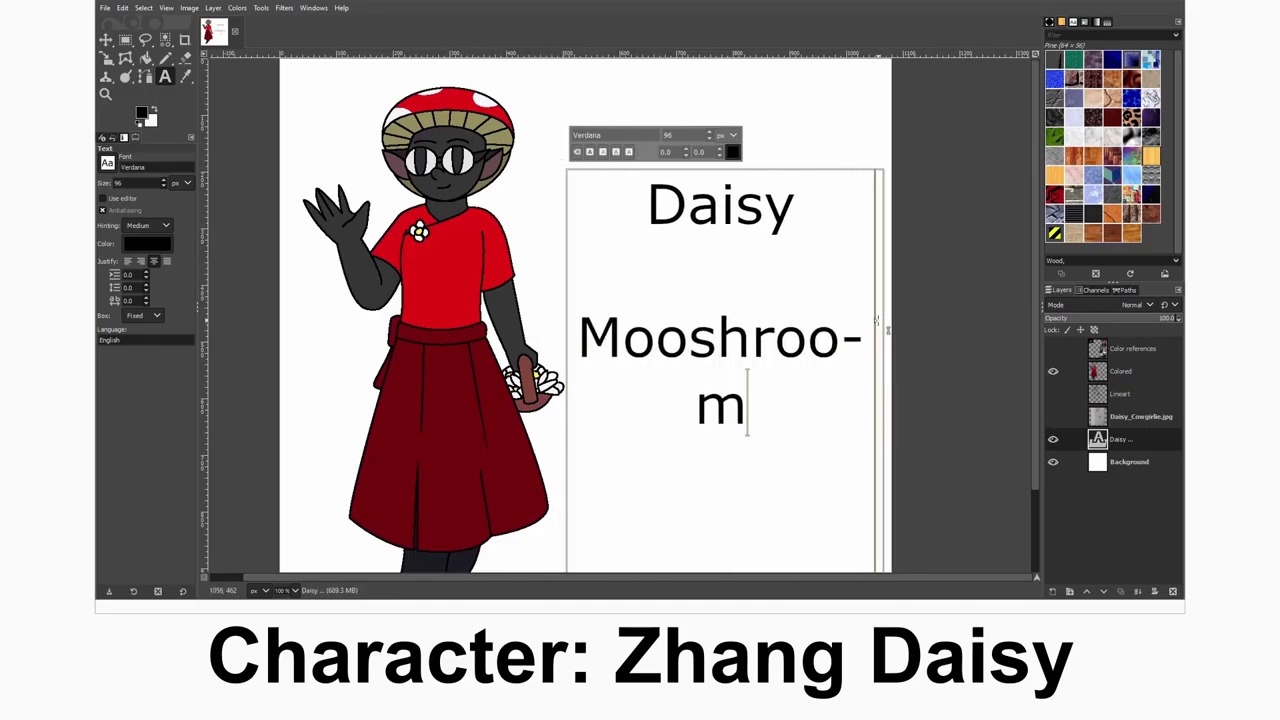
key(Return)
text(x)
key(Return)
drag(771, 437, 771, 370)
scroll(771, 370, down, 2)
text(Panda)
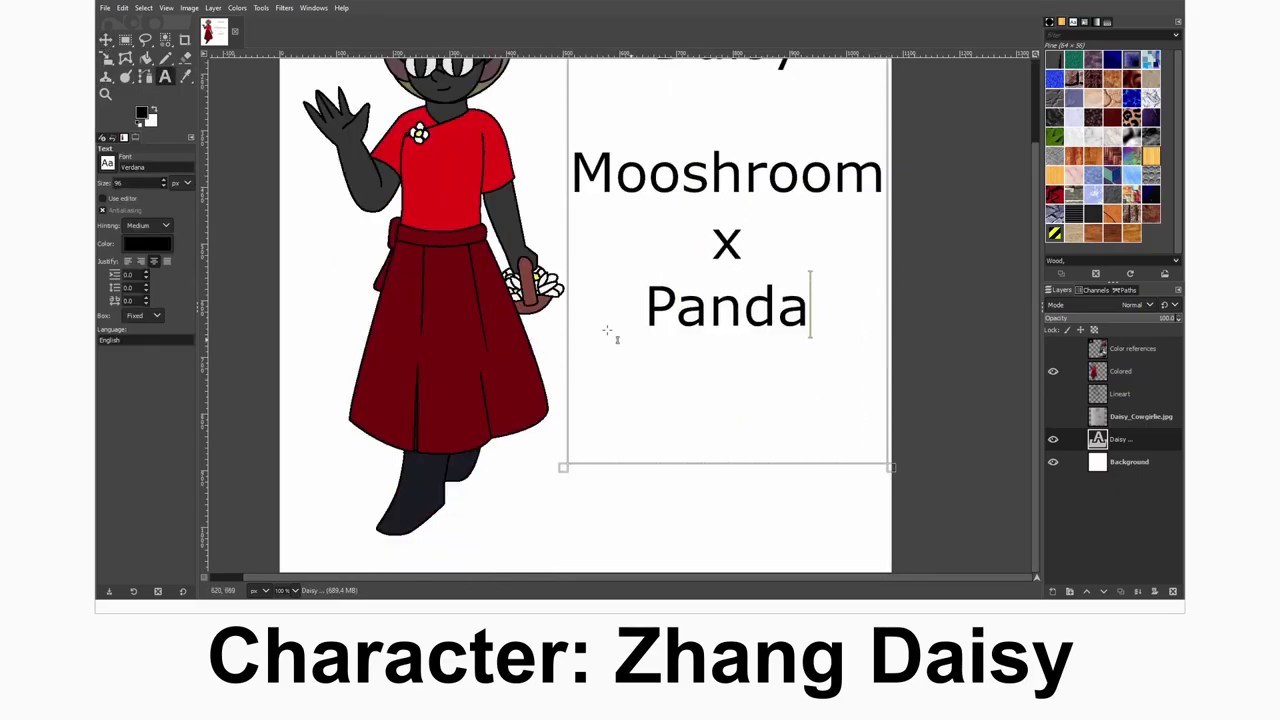